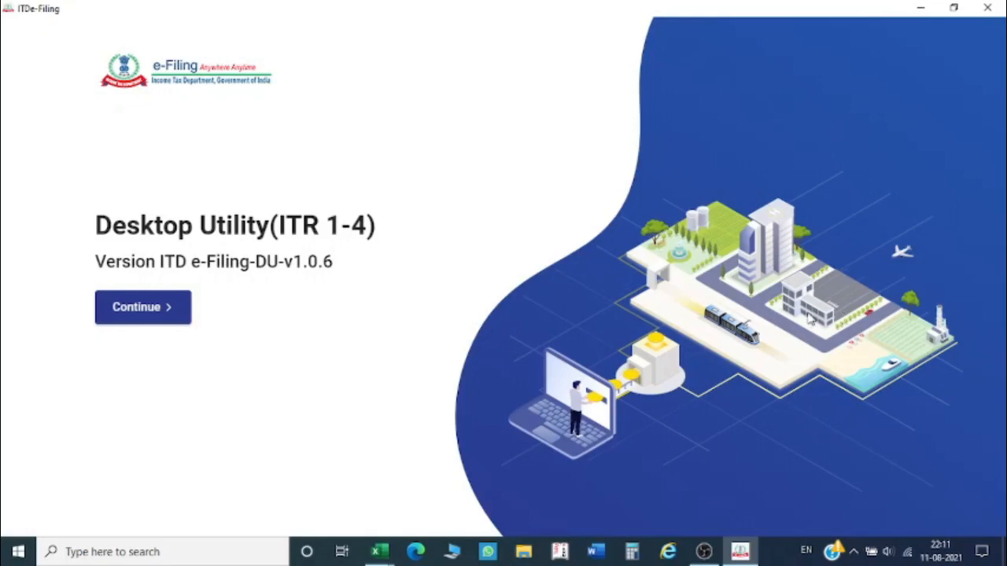
- Switch to the F&O workbook in Excel and return to the start of row 61 on the F&O1 sheet
{"action": "mouse_move", "coordinate": [388, 555]}
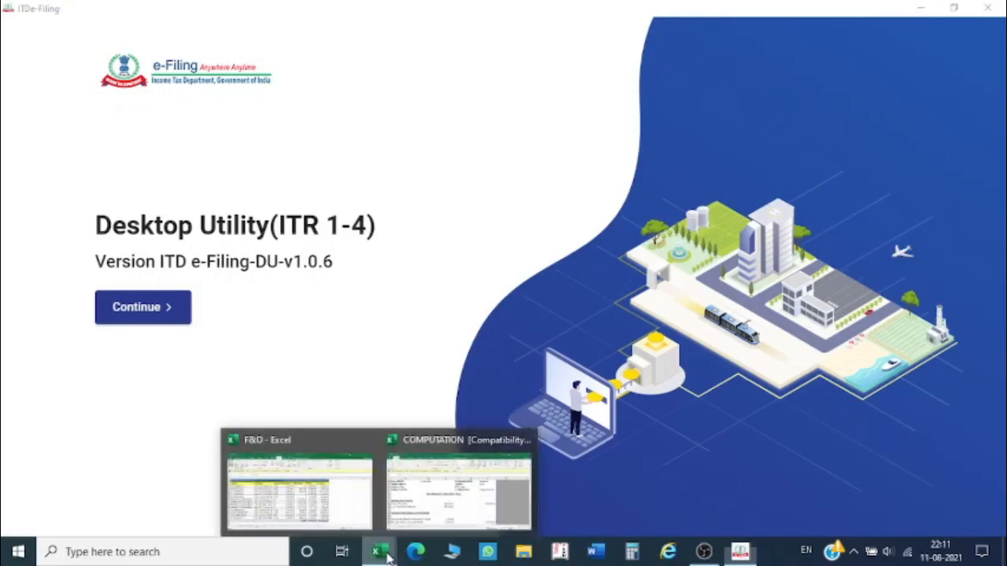
{"action": "left_click", "coordinate": [352, 508]}
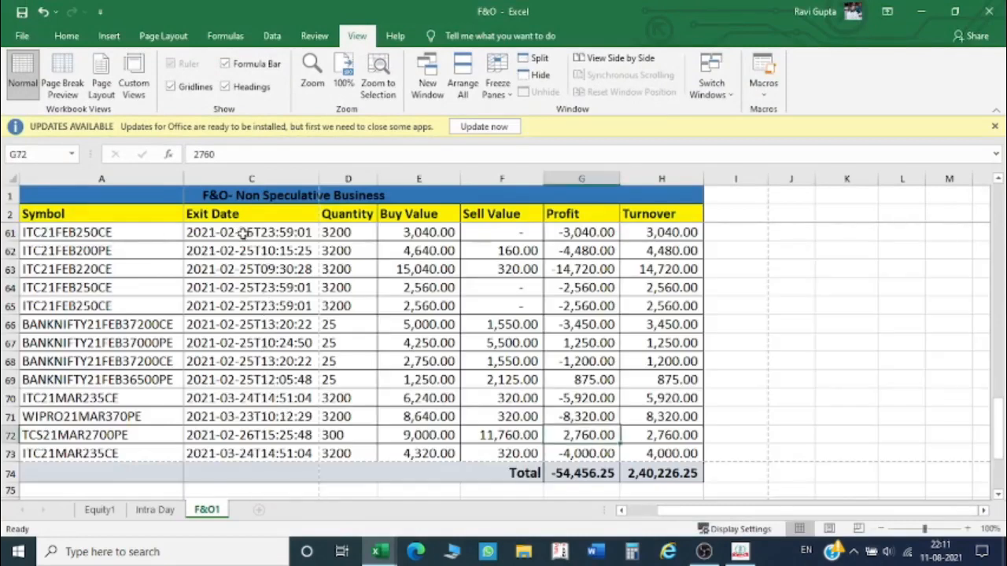
{"action": "left_click", "coordinate": [244, 233]}
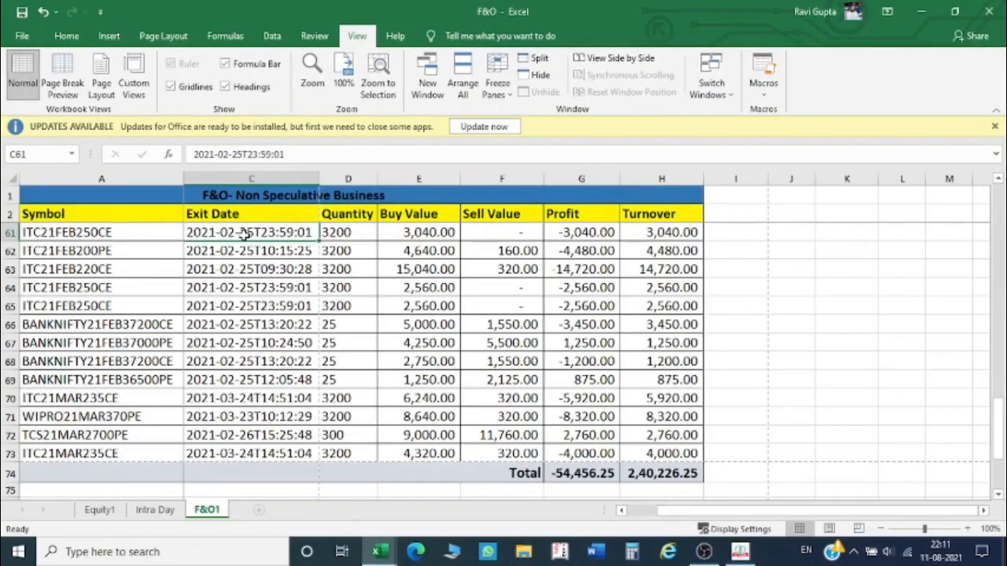
{"action": "key", "text": "Home"}
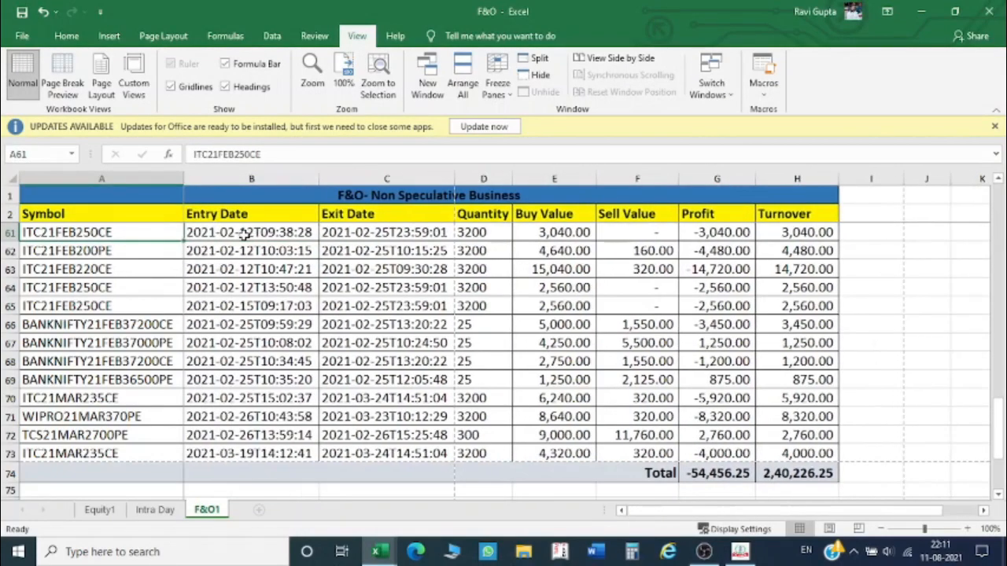
- Review the F&O trade rows, checking symbol, entry and exit dates, quantity, buy and sell values, profit and turnover
{"action": "left_click", "coordinate": [245, 234]}
{"action": "key", "text": "Up"}
{"action": "key", "text": "Up"}
{"action": "key", "text": "Up"}
{"action": "key", "text": "Up"}
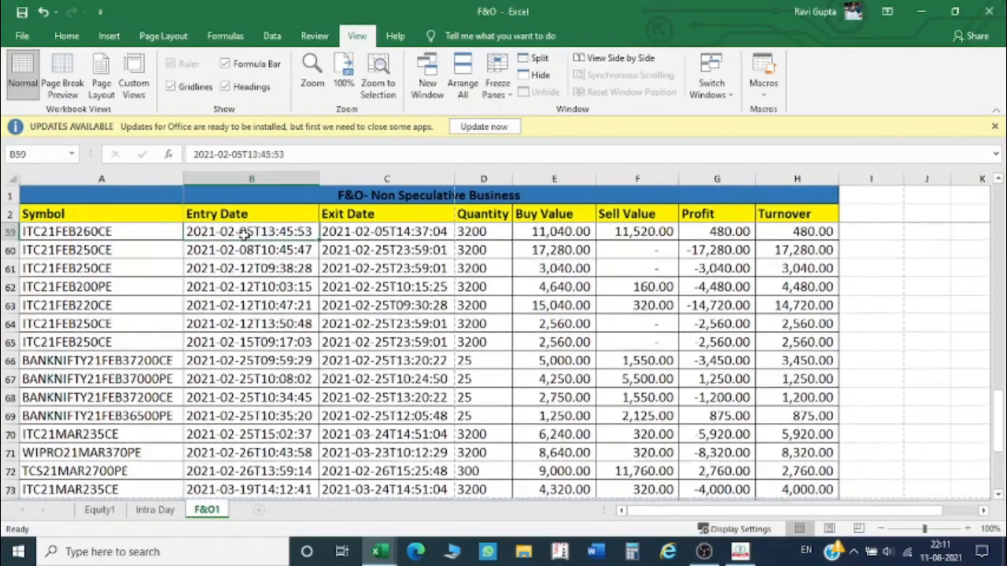
{"action": "key", "text": "Up"}
{"action": "key", "text": "Up"}
{"action": "key", "text": "Right"}
{"action": "key", "text": "Right"}
{"action": "key", "text": "Left"}
{"action": "key", "text": "Left"}
{"action": "key", "text": "Left"}
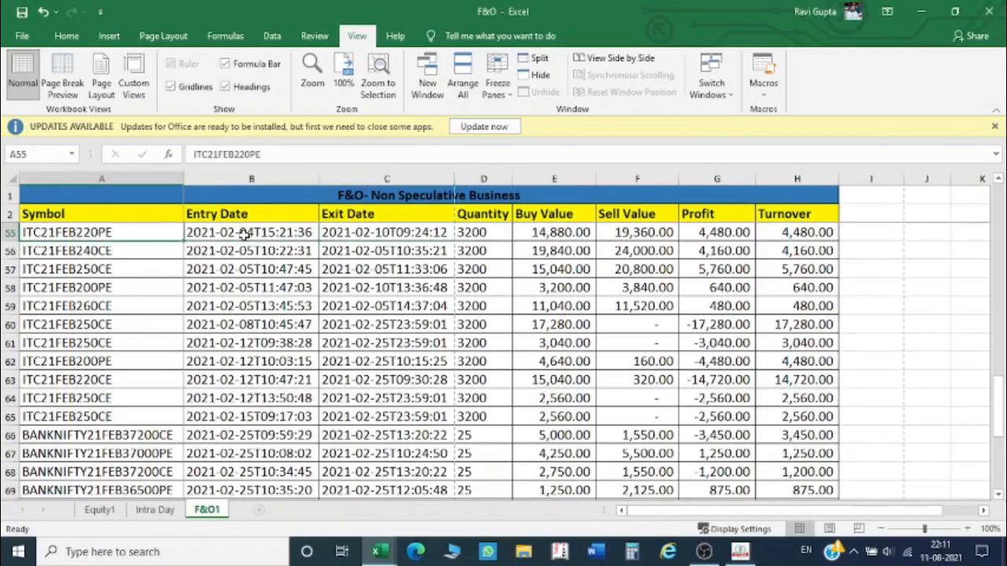
{"action": "key", "text": "Up"}
{"action": "key", "text": "Right"}
{"action": "key", "text": "Right"}
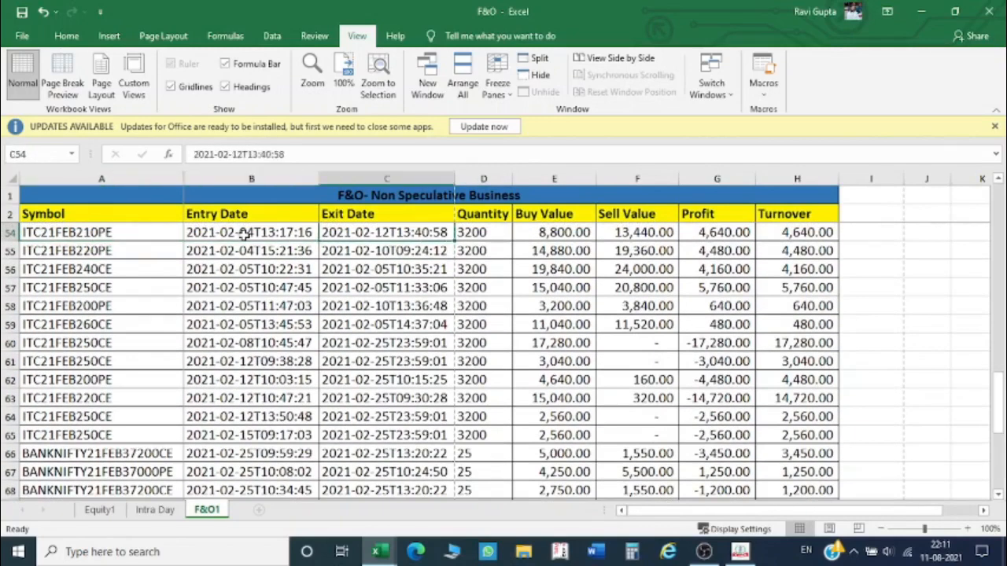
{"action": "key", "text": "Right"}
{"action": "key", "text": "Right"}
{"action": "key", "text": "Right"}
{"action": "key", "text": "Right"}
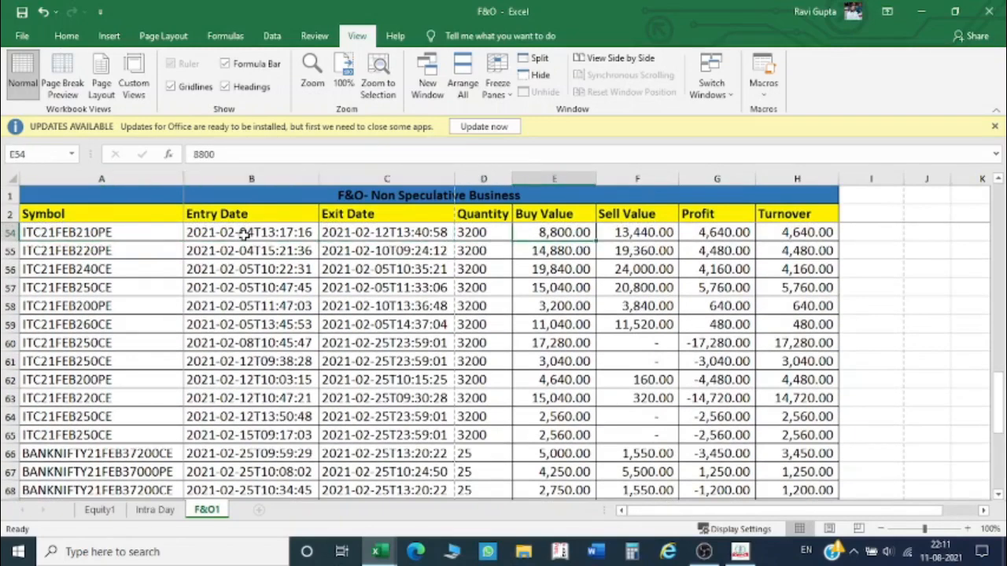
{"action": "key", "text": "Right"}
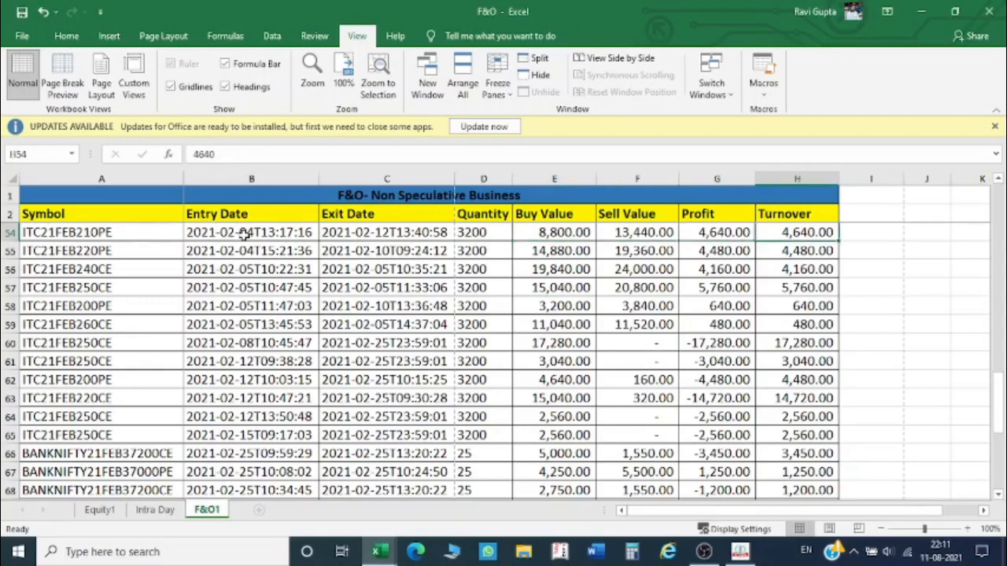
{"action": "key", "text": "Up"}
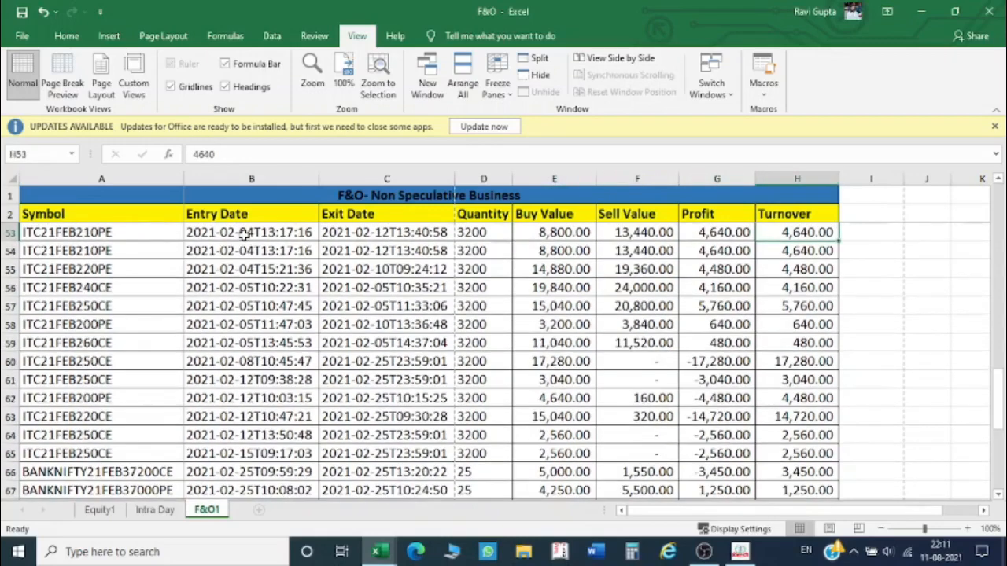
- Examine the column headings of the F&O table, from Turnover back to Sell Value and Buy Value
{"action": "key", "text": "ctrl+Up"}
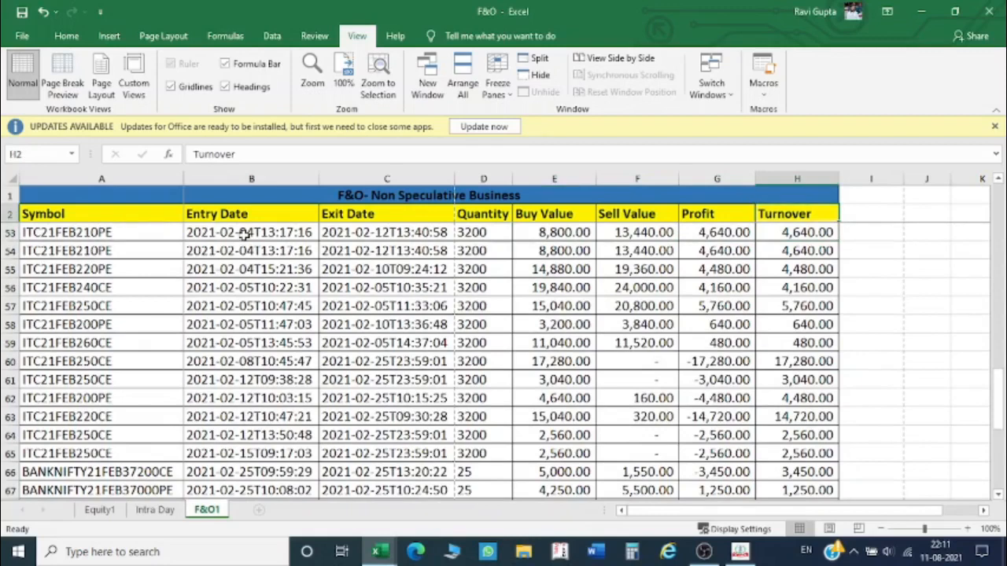
{"action": "key", "text": "Right"}
{"action": "key", "text": "Right"}
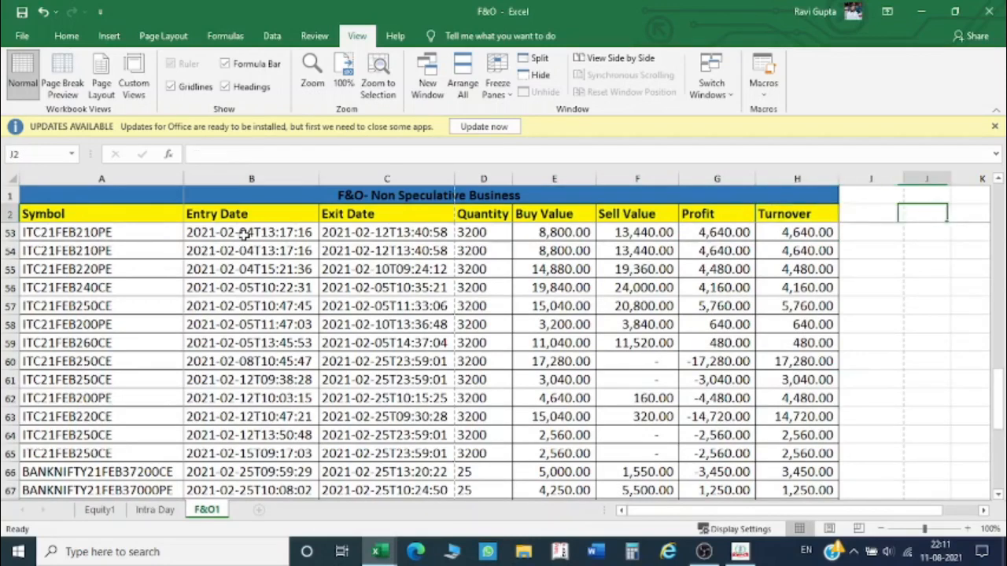
{"action": "key", "text": "Left"}
{"action": "key", "text": "Left"}
{"action": "key", "text": "Left"}
{"action": "key", "text": "Left"}
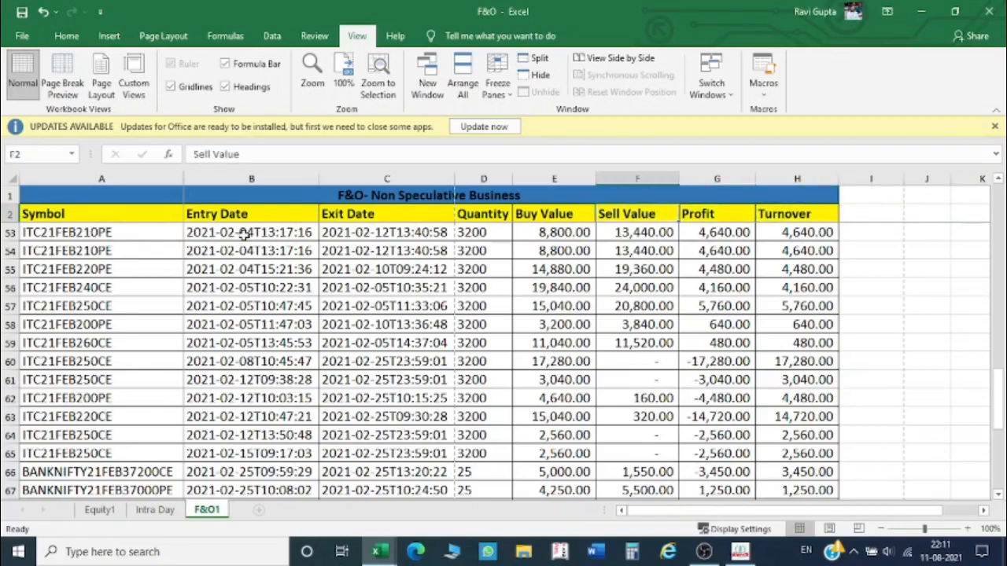
{"action": "key", "text": "Left"}
- Enter the formula =+E3-F3 in cell I3 to subtract the sell value from the buy value
{"action": "key", "text": "Right"}
{"action": "key", "text": "Right"}
{"action": "key", "text": "Right"}
{"action": "key", "text": "Right"}
{"action": "key", "text": "Down"}
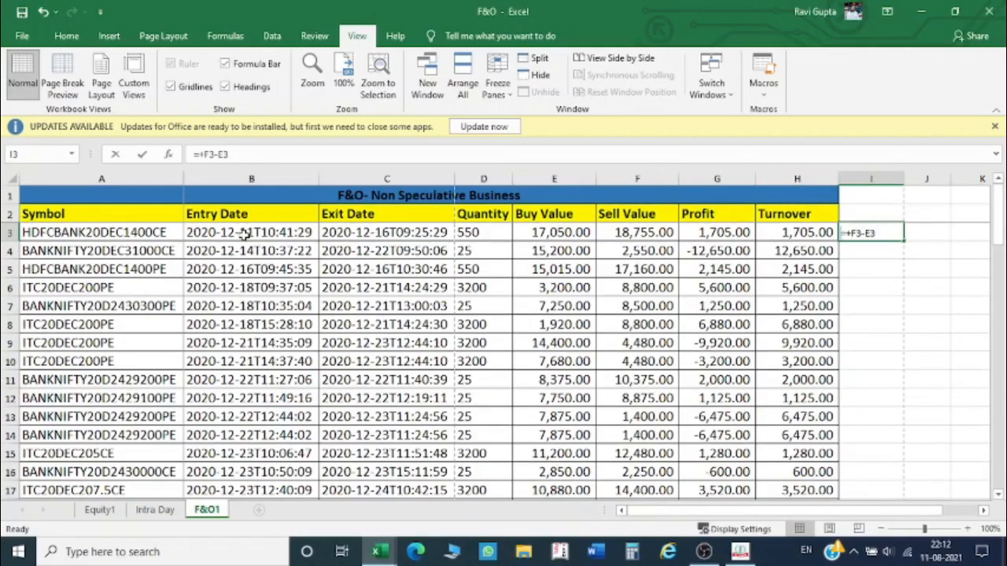
{"action": "type", "text": "=+"}
{"action": "key", "text": "Left"}
{"action": "key", "text": "Left"}
{"action": "key", "text": "Left"}
{"action": "key", "text": "Left"}
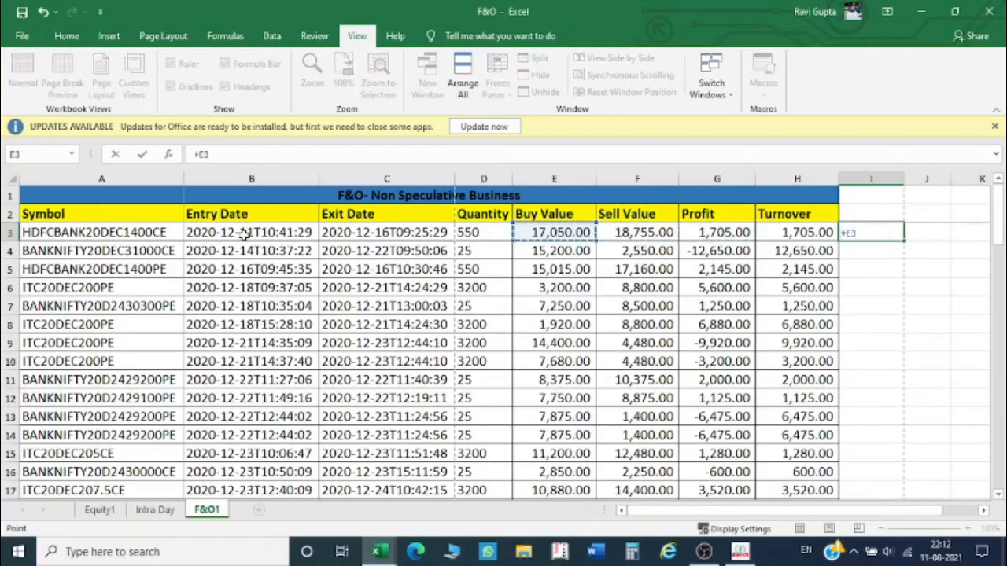
{"action": "type", "text": "-"}
{"action": "key", "text": "Left"}
{"action": "key", "text": "Left"}
{"action": "key", "text": "Left"}
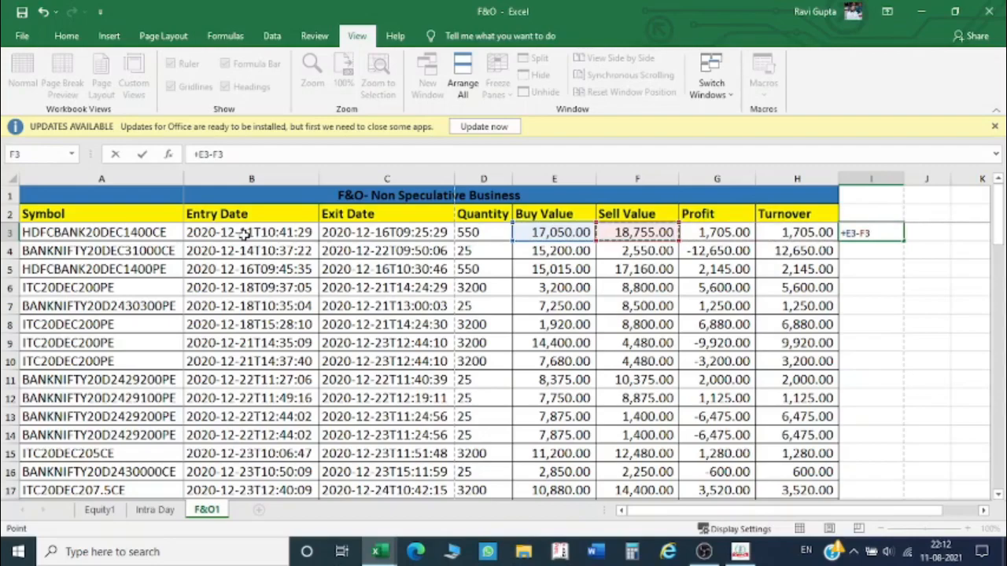
{"action": "key", "text": "ctrl+Return"}
- Fill the formula from I3 down column I to the last trade row, I73
{"action": "key", "text": "Left"}
{"action": "key", "text": "ctrl+Down"}
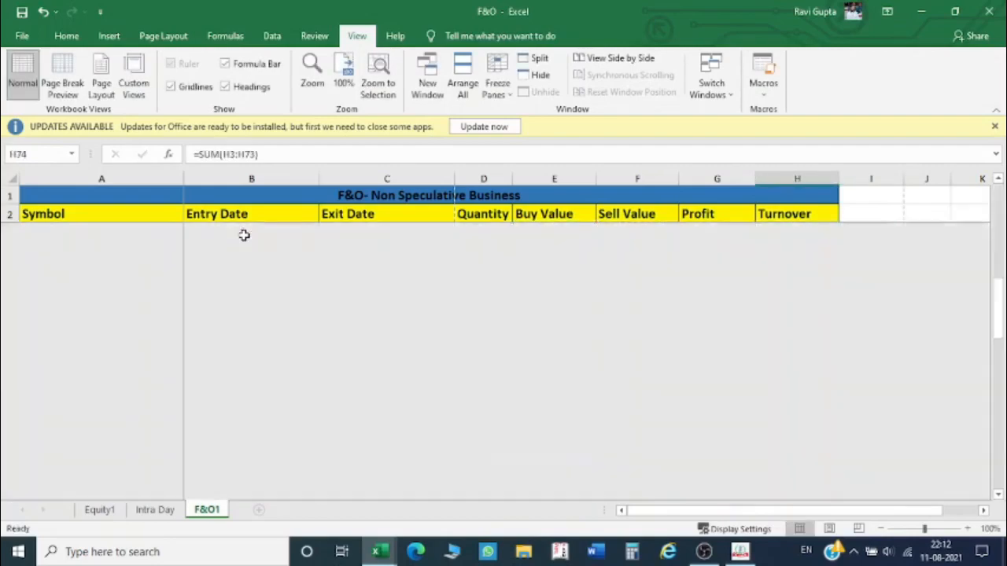
{"action": "key", "text": "Right"}
{"action": "key", "text": "Up"}
{"action": "key", "text": "ctrl+shift+Up"}
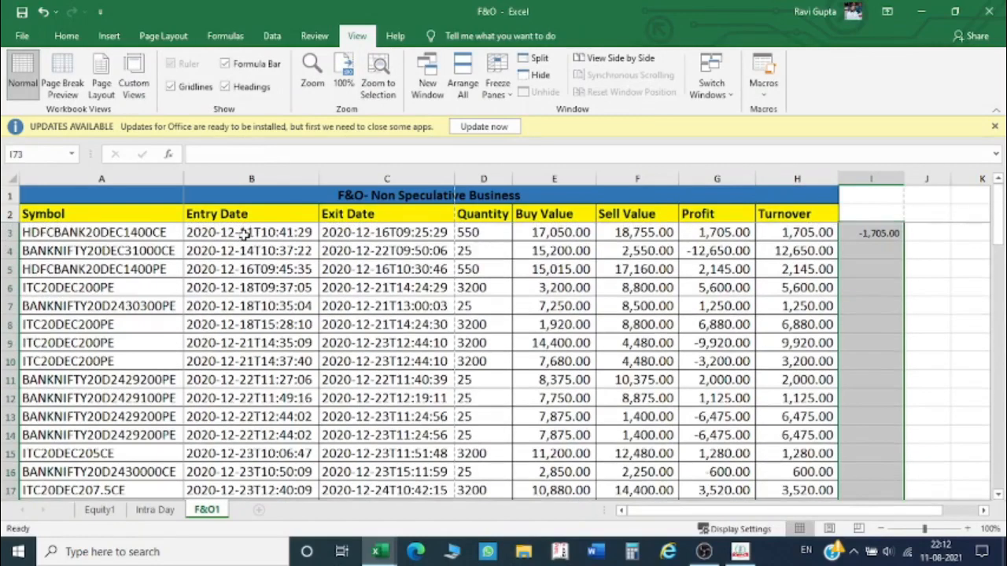
{"action": "key", "text": "ctrl+d"}
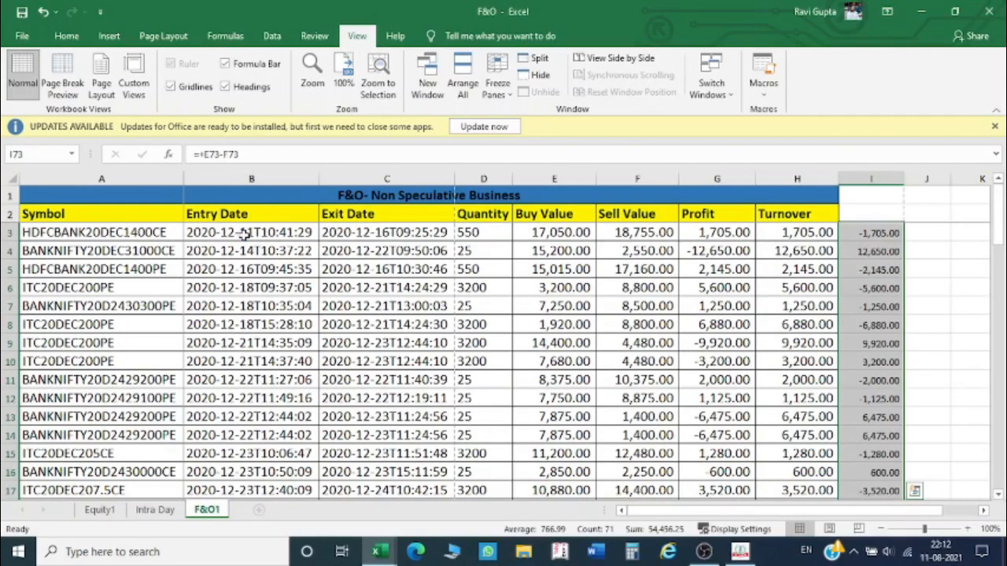
- Examine the buy-minus-sell differences in column I row by row against the Profit and Turnover columns
{"action": "key", "text": "Up"}
{"action": "key", "text": "Up"}
{"action": "key", "text": "Up"}
{"action": "key", "text": "Up"}
{"action": "key", "text": "Up"}
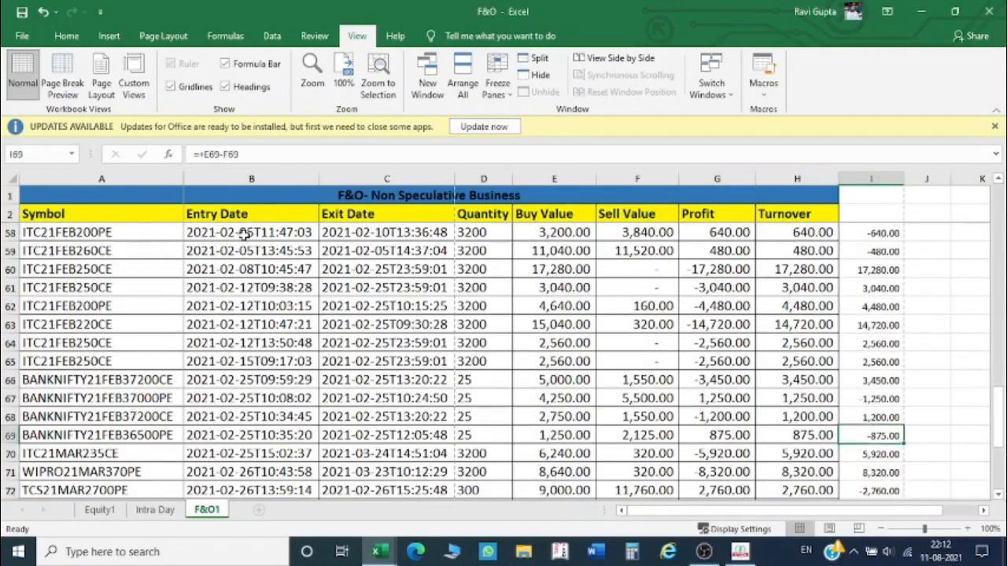
{"action": "key", "text": "Up"}
{"action": "key", "text": "Up"}
{"action": "key", "text": "Up"}
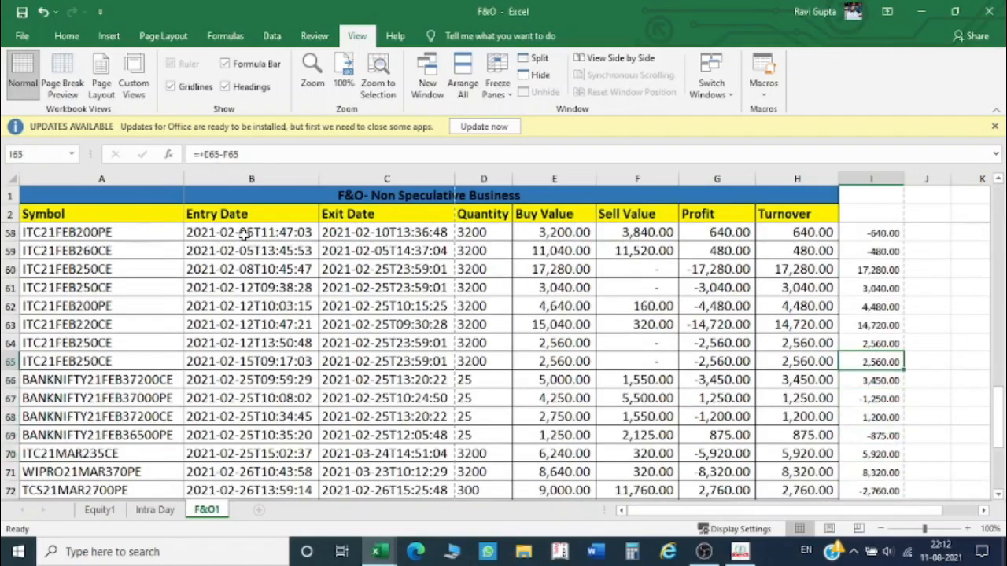
{"action": "key", "text": "Up"}
{"action": "key", "text": "Up"}
{"action": "key", "text": "Up"}
{"action": "key", "text": "Up"}
{"action": "key", "text": "Up"}
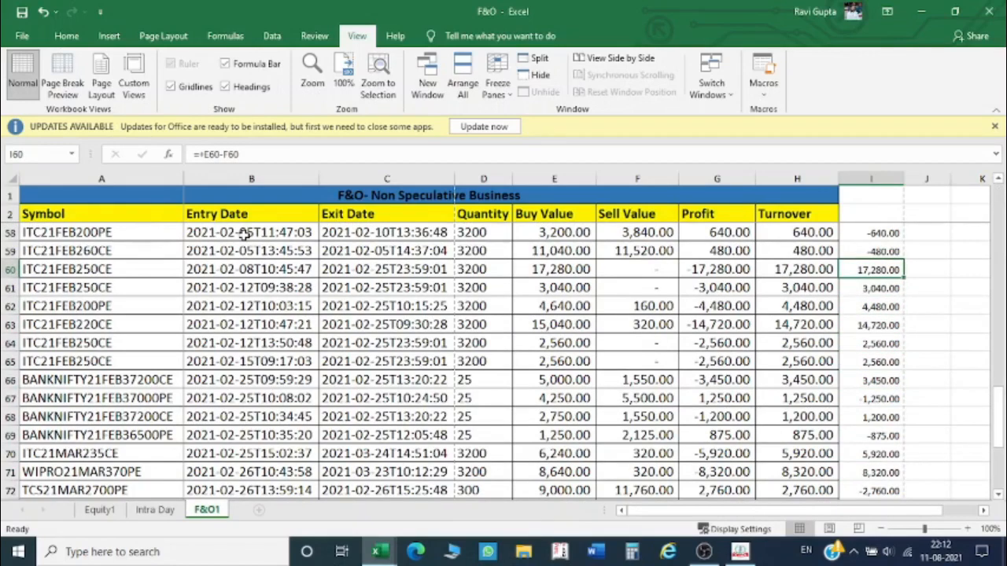
{"action": "key", "text": "Up"}
{"action": "key", "text": "Up"}
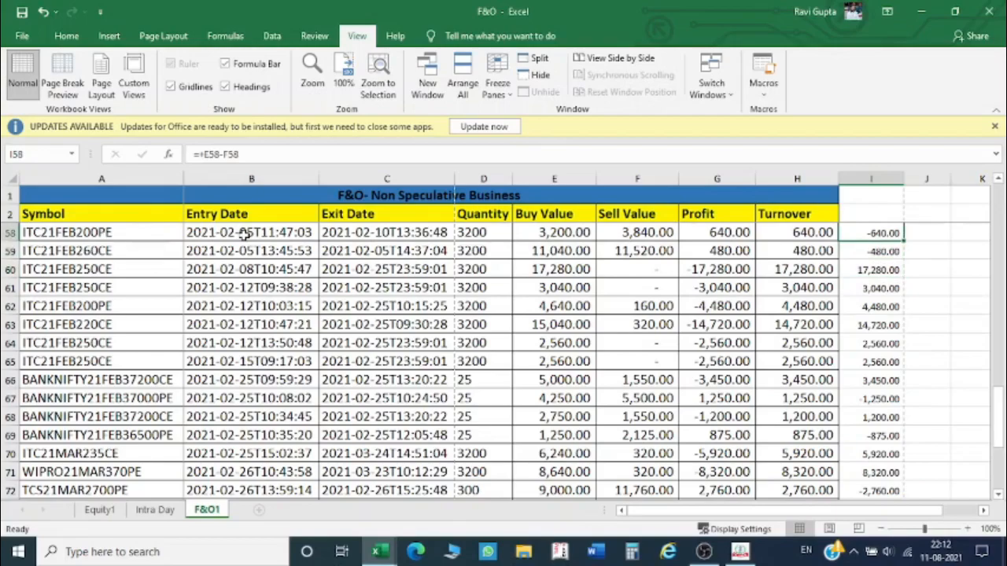
{"action": "key", "text": "Up"}
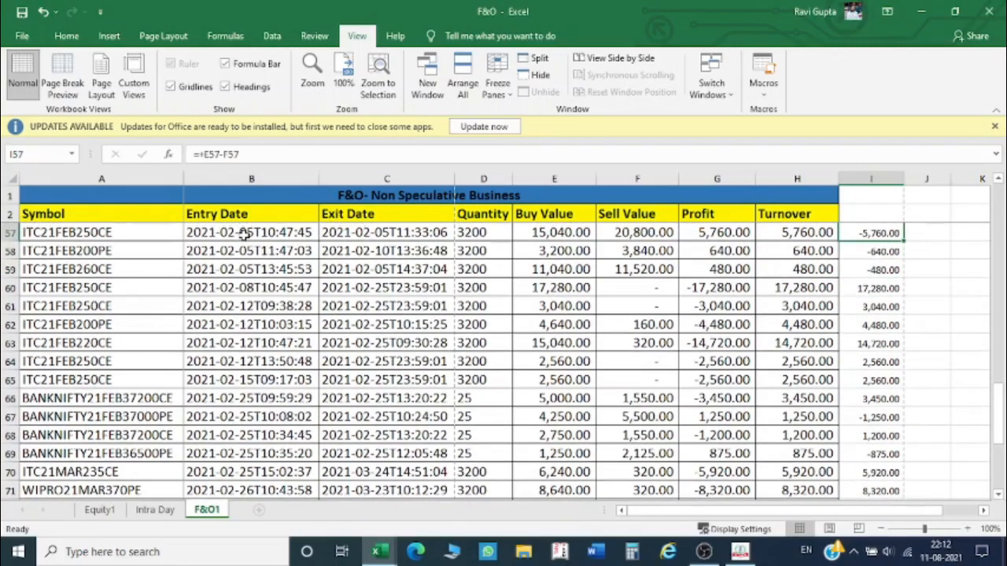
- Convert the formulas in I3:I73 to static values by copying the range and pasting values in place
{"action": "key", "text": "ctrl+Up"}
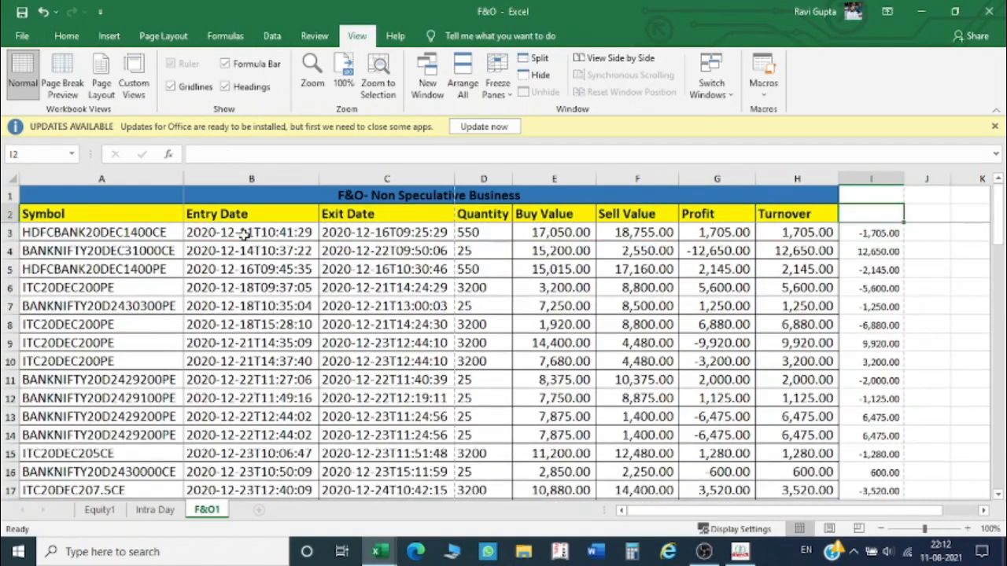
{"action": "key", "text": "ctrl+shift+Down"}
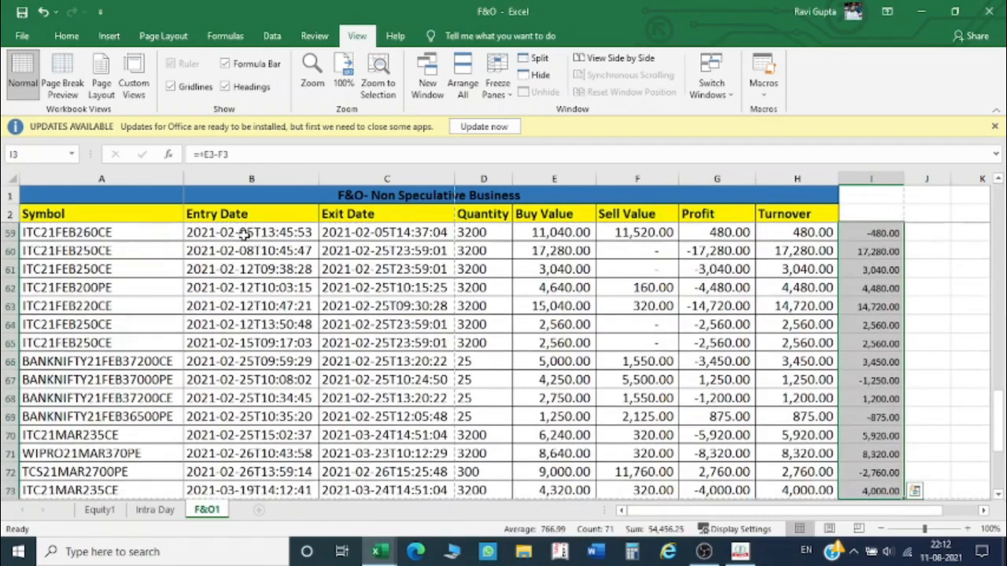
{"action": "key", "text": "ctrl+c"}
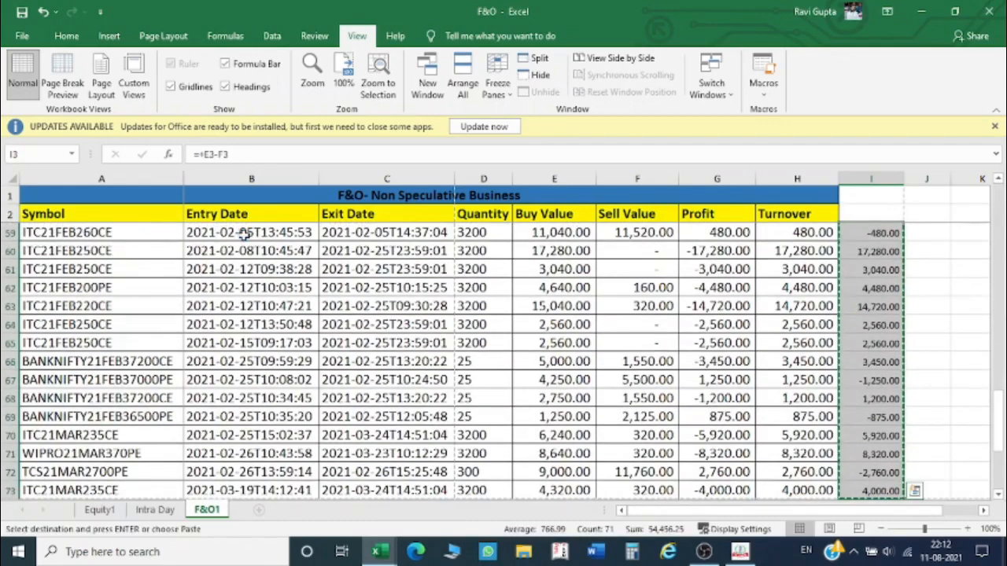
{"action": "key", "text": "alt+e"}
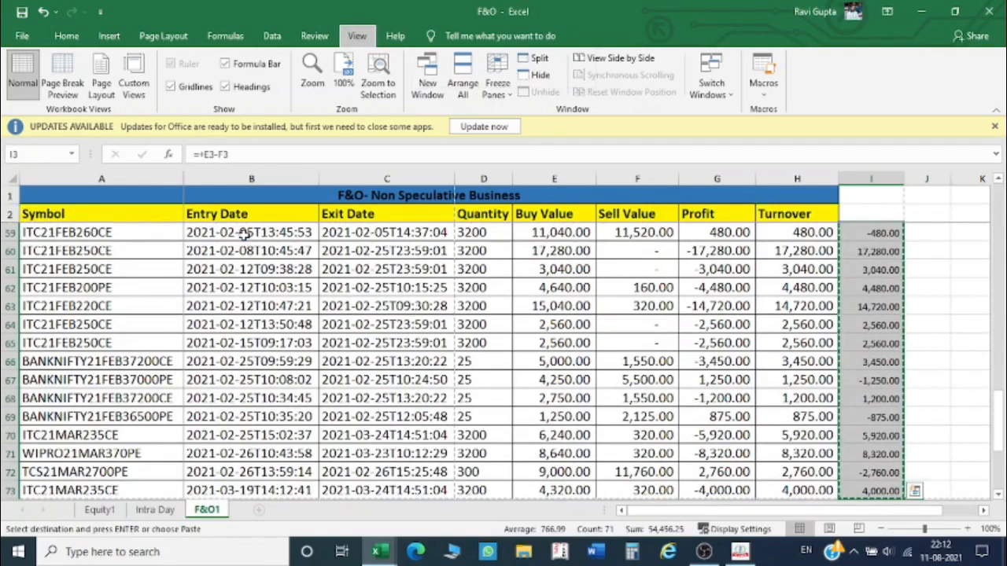
{"action": "key", "text": "s"}
{"action": "key", "text": "v"}
{"action": "key", "text": "Return"}
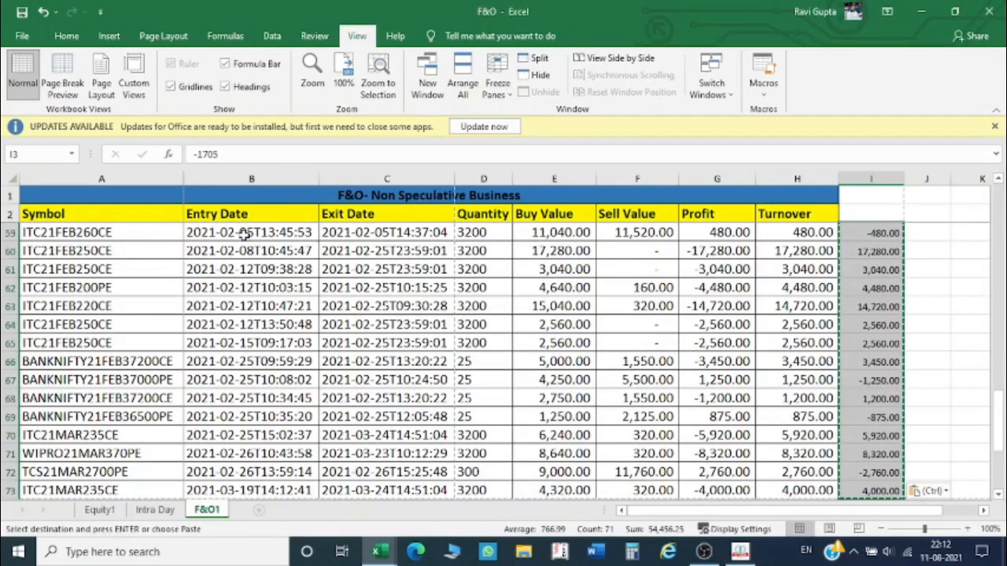
- Replace every minus sign in I3:I73 with nothing so all differences are positive, and close Find and Replace
{"action": "key", "text": "ctrl+f"}
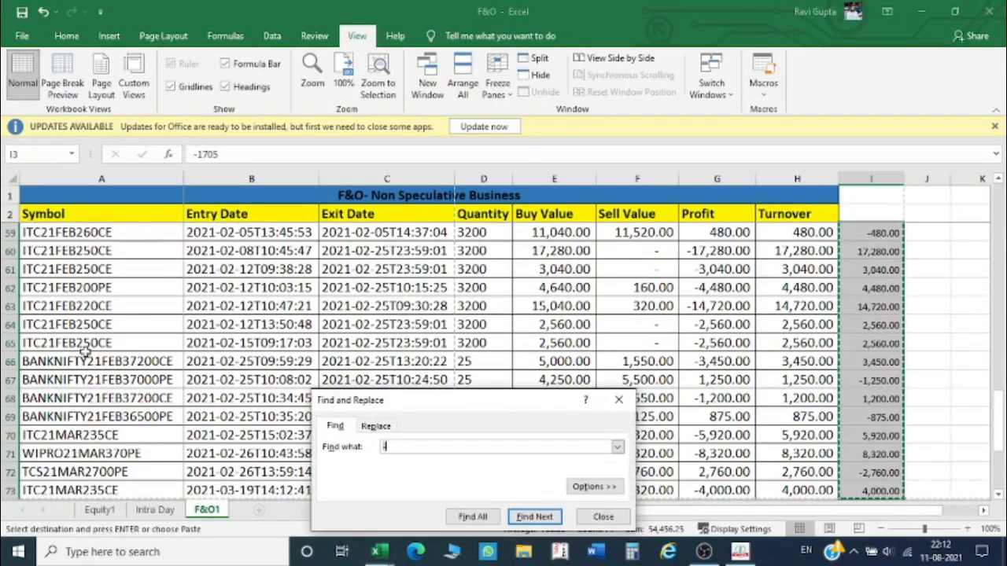
{"action": "left_click", "coordinate": [381, 429]}
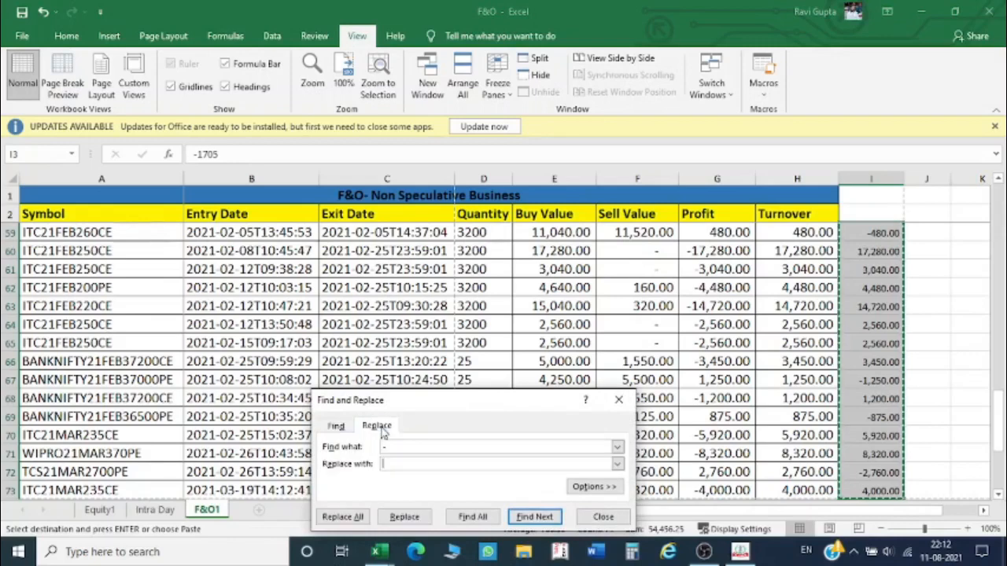
{"action": "left_click", "coordinate": [343, 516]}
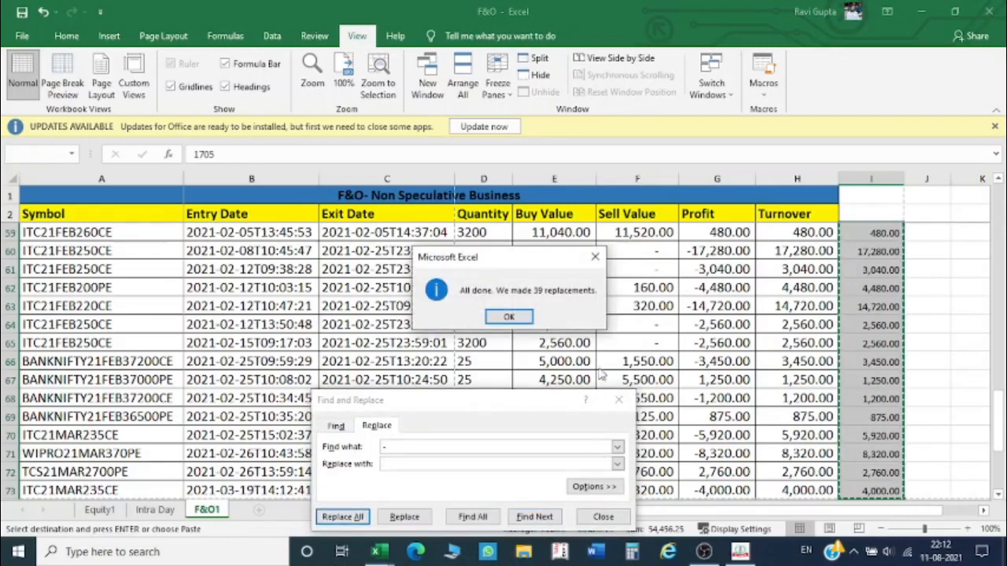
{"action": "left_click", "coordinate": [509, 316]}
{"action": "left_click", "coordinate": [618, 400]}
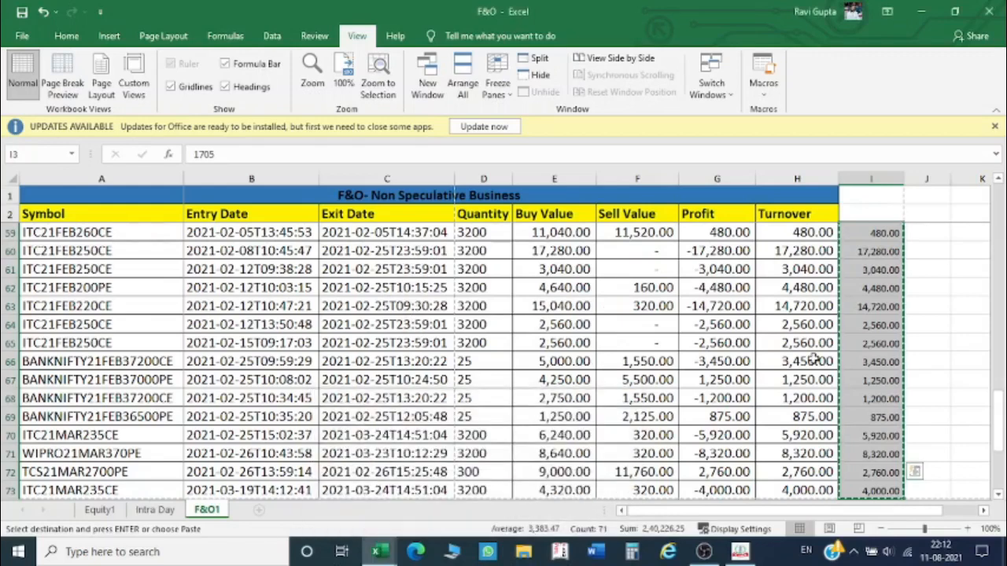
- Compare the positive differences in column I with the Turnover column, going down from row 66
{"action": "left_click", "coordinate": [792, 361]}
{"action": "key", "text": "Right"}
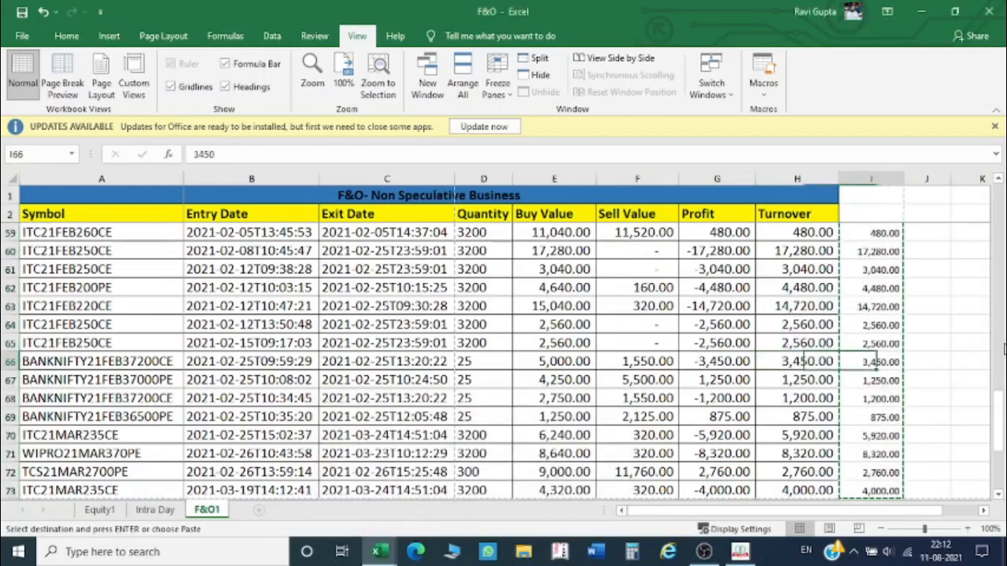
{"action": "key", "text": "Left"}
{"action": "key", "text": "Down"}
{"action": "key", "text": "Down"}
{"action": "key", "text": "Down"}
{"action": "key", "text": "Down"}
{"action": "key", "text": "Down"}
{"action": "key", "text": "Down"}
{"action": "key", "text": "Down"}
{"action": "key", "text": "Down"}
{"action": "key", "text": "Down"}
{"action": "key", "text": "Down"}
{"action": "key", "text": "Down"}
{"action": "key", "text": "Down"}
{"action": "key", "text": "Down"}
{"action": "key", "text": "Down"}
{"action": "key", "text": "Down"}
{"action": "key", "text": "Down"}
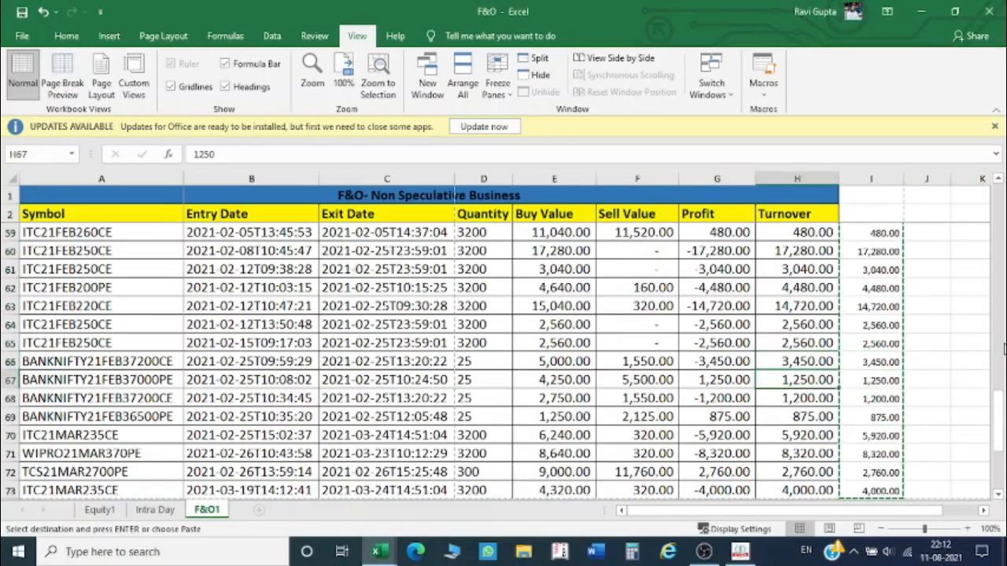
- Compare the last rows' column I differences with the Turnover column and inspect the Turnover total in H74
{"action": "key", "text": "Up"}
{"action": "key", "text": "Up"}
{"action": "key", "text": "Up"}
{"action": "key", "text": "Up"}
{"action": "key", "text": "Up"}
{"action": "key", "text": "Up"}
{"action": "key", "text": "Up"}
{"action": "key", "text": "Up"}
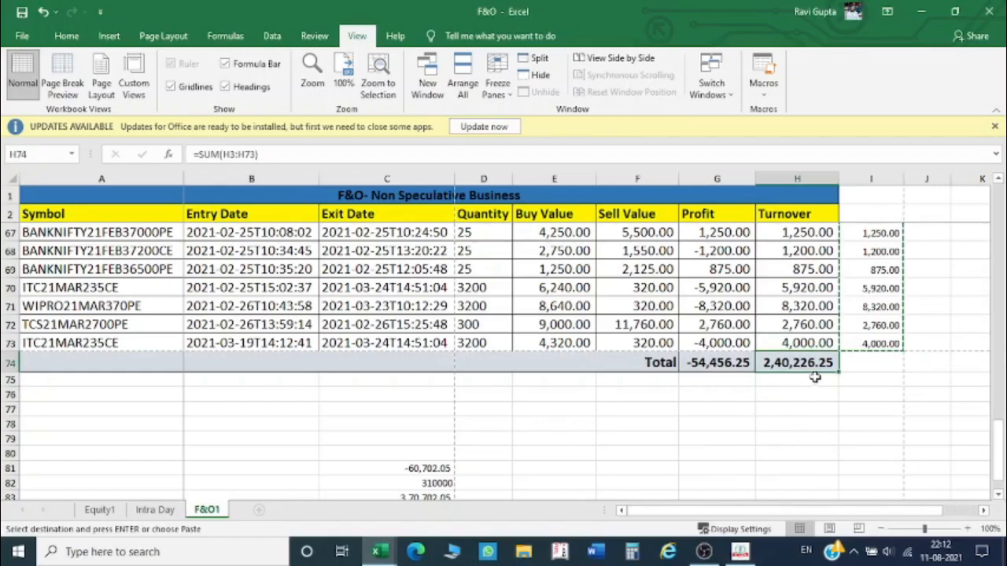
- Review the Buy Value, Sell Value, Profit and Turnover figures in the first F&O trade rows
{"action": "left_click", "coordinate": [795, 214]}
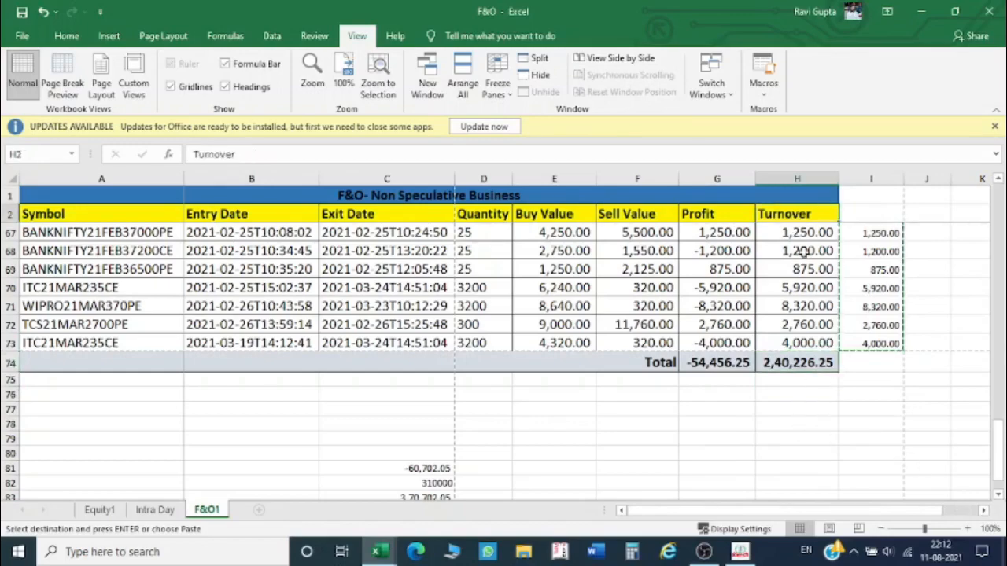
{"action": "key", "text": "Down"}
{"action": "key", "text": "Down"}
{"action": "key", "text": "Left"}
{"action": "key", "text": "Left"}
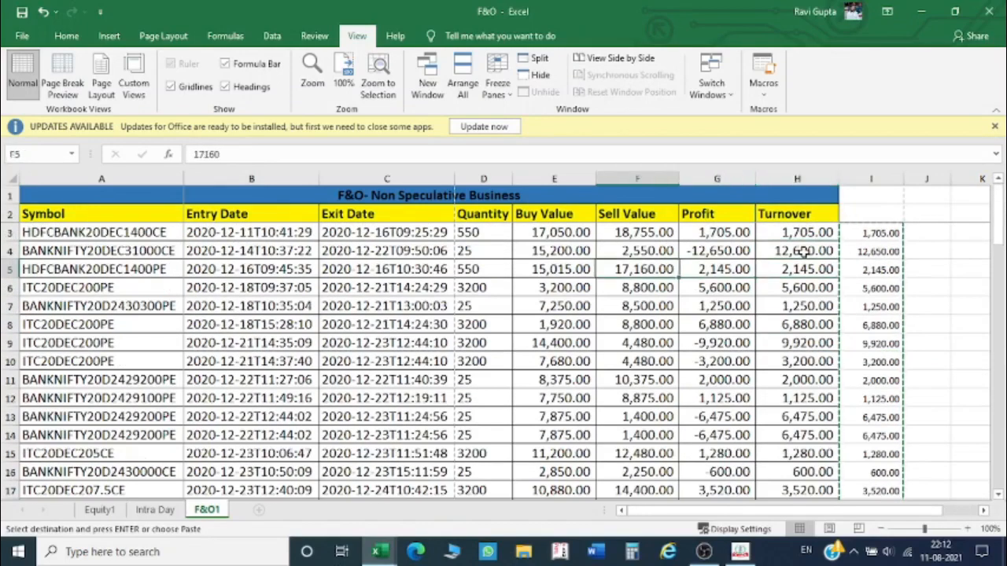
{"action": "key", "text": "Right"}
{"action": "key", "text": "Left"}
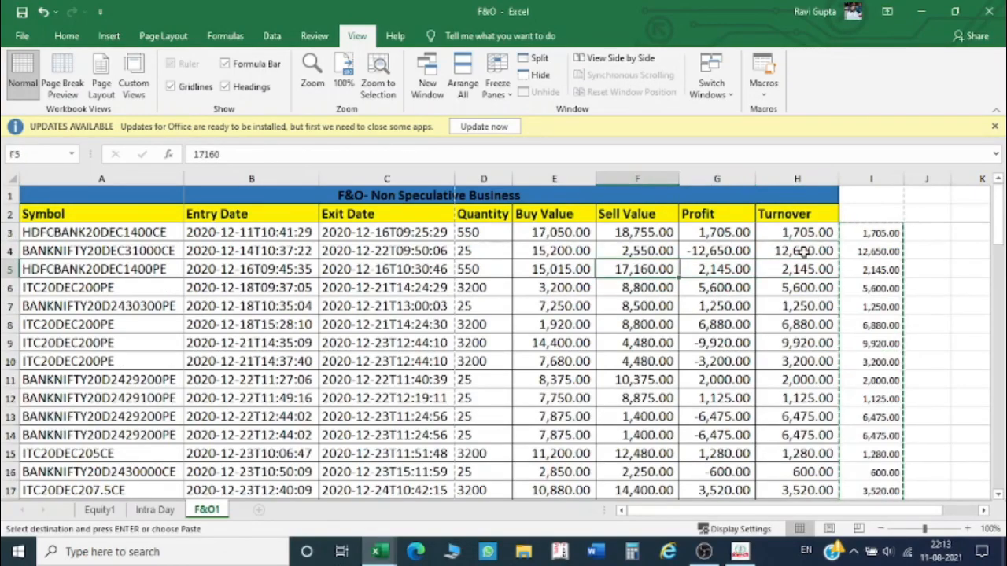
- Examine the last F&O trade in row 73 and the Profit total in G74 of the Total row
{"action": "key", "text": "ctrl+Down"}
{"action": "key", "text": "Right"}
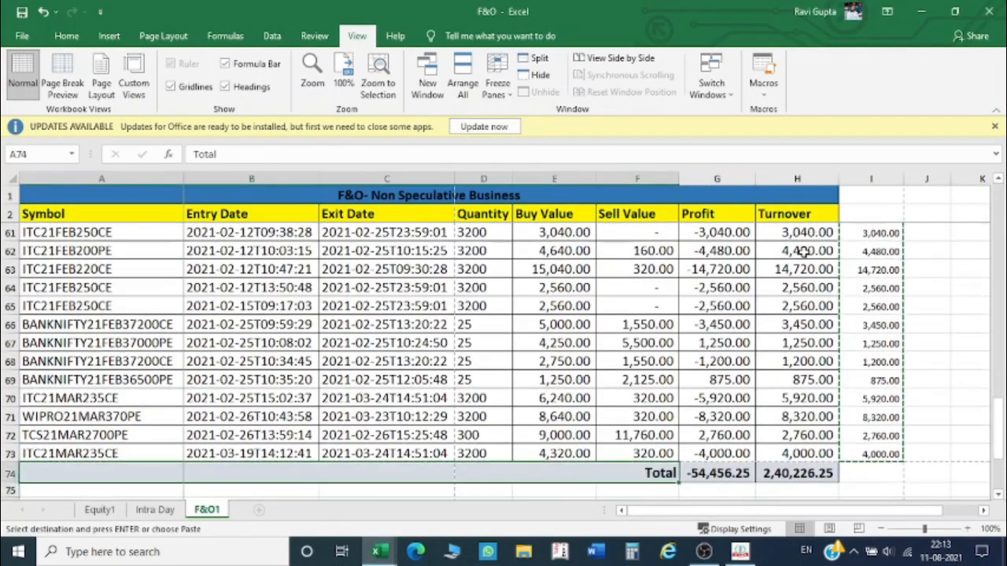
{"action": "key", "text": "Up"}
{"action": "key", "text": "Left"}
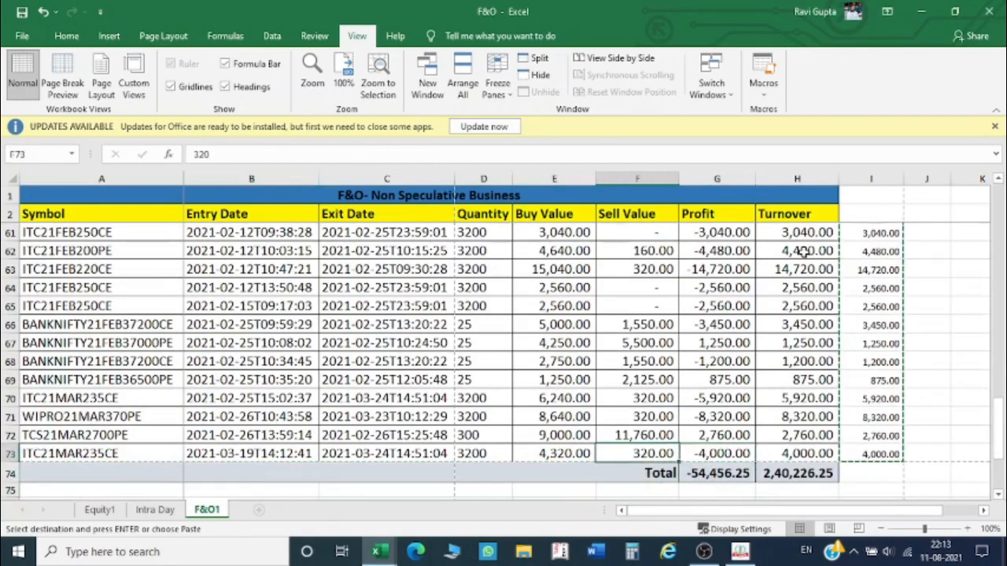
{"action": "key", "text": "Up"}
{"action": "key", "text": "Down"}
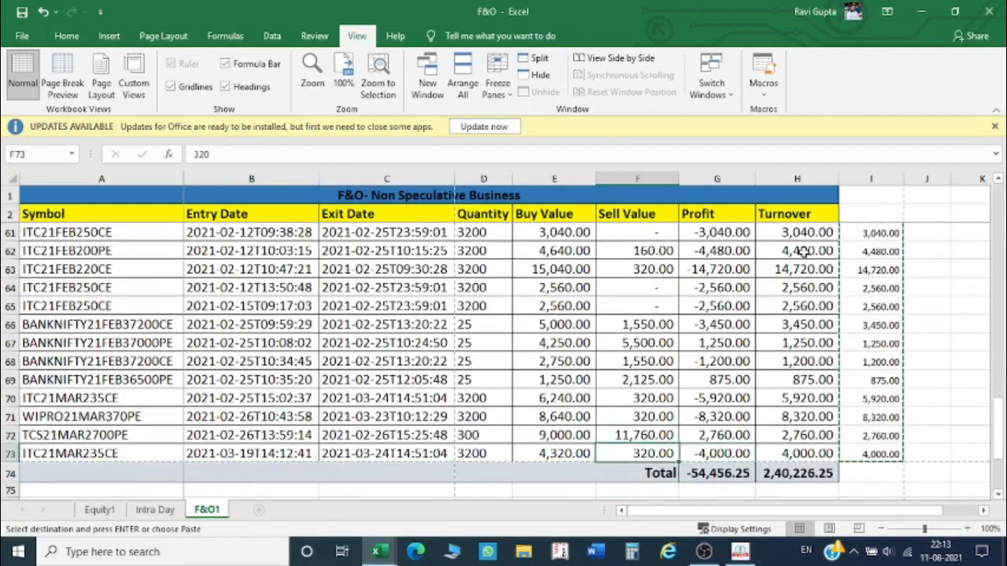
{"action": "key", "text": "Left"}
{"action": "key", "text": "Right"}
{"action": "key", "text": "Right"}
{"action": "key", "text": "Down"}
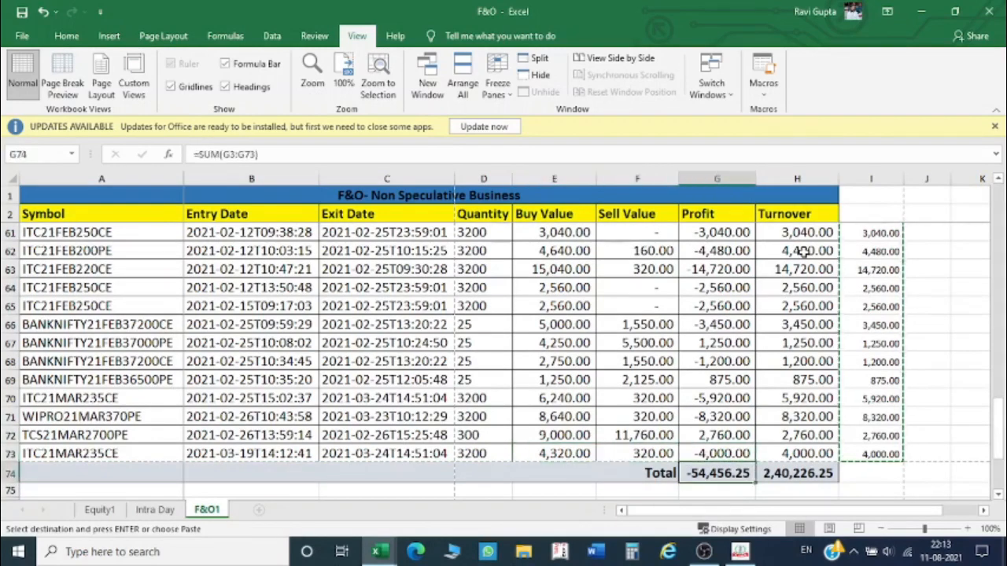
{"action": "key", "text": "Up"}
{"action": "key", "text": "Down"}
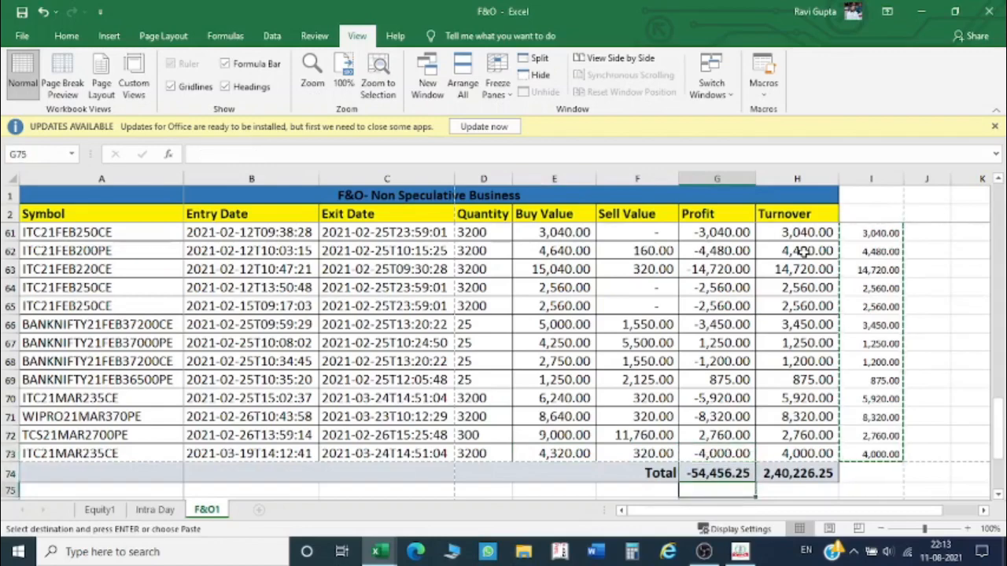
{"action": "scroll", "coordinate": [802, 250], "scroll_direction": "down", "scroll_amount": 1}
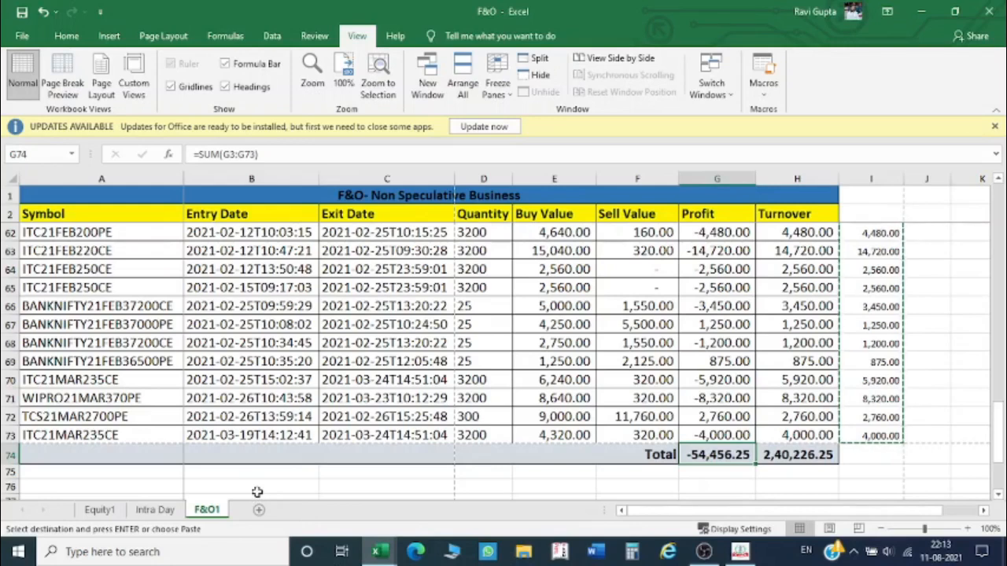
- Open the Equity1 sheet and look over its Symbol, ISIN, Quantity and Buy Value columns
{"action": "left_click", "coordinate": [101, 513]}
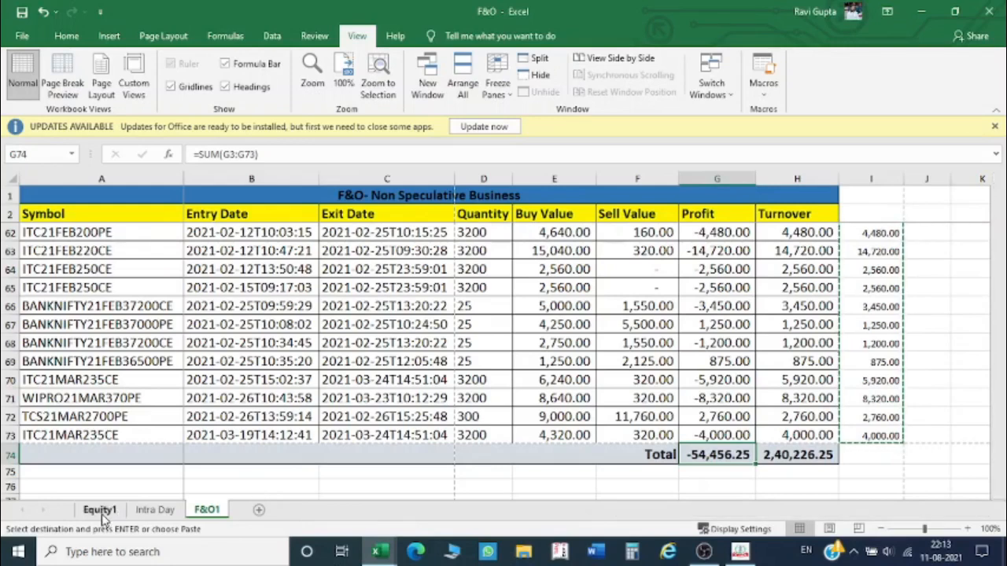
{"action": "left_click", "coordinate": [208, 417]}
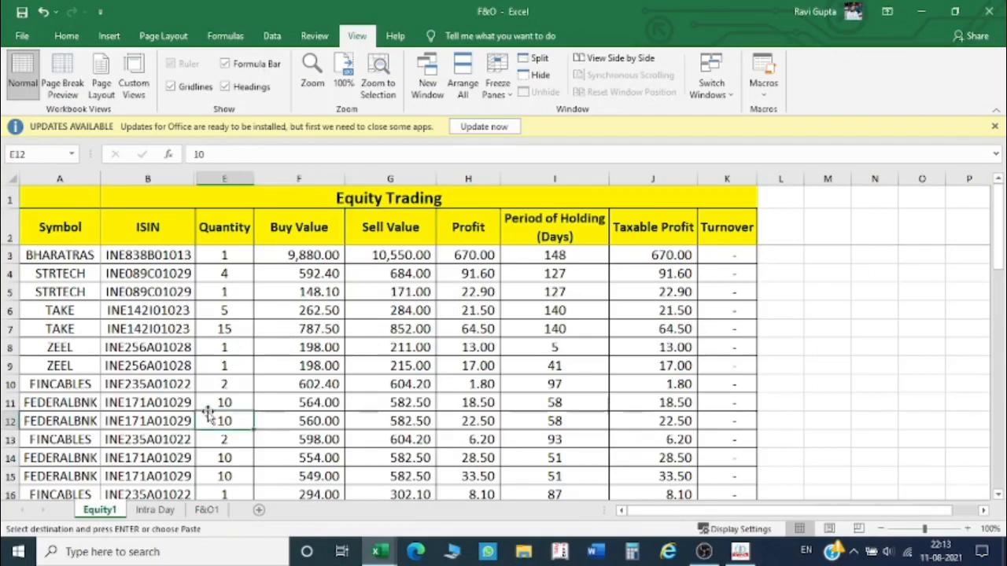
{"action": "key", "text": "Left"}
{"action": "key", "text": "Left"}
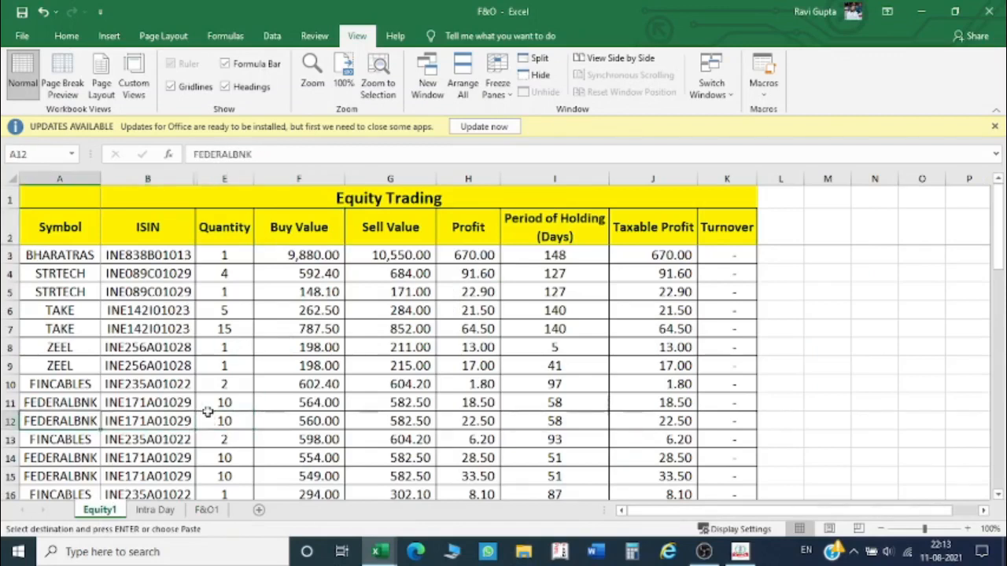
{"action": "key", "text": "Right"}
{"action": "key", "text": "Left"}
{"action": "key", "text": "Up"}
{"action": "key", "text": "Up"}
{"action": "key", "text": "Up"}
{"action": "key", "text": "Up"}
{"action": "key", "text": "Up"}
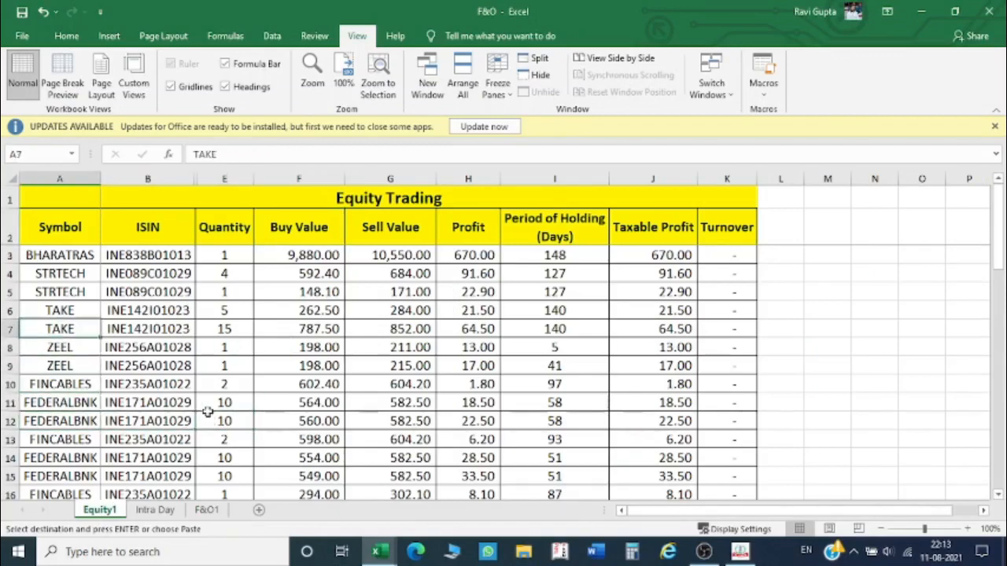
{"action": "key", "text": "Right"}
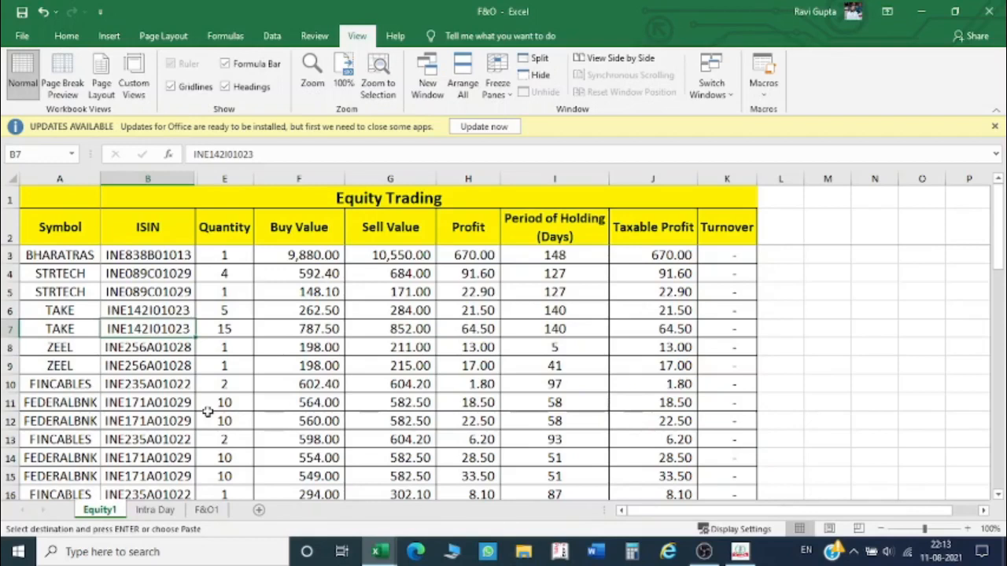
{"action": "key", "text": "Right"}
{"action": "key", "text": "Right"}
{"action": "key", "text": "Right"}
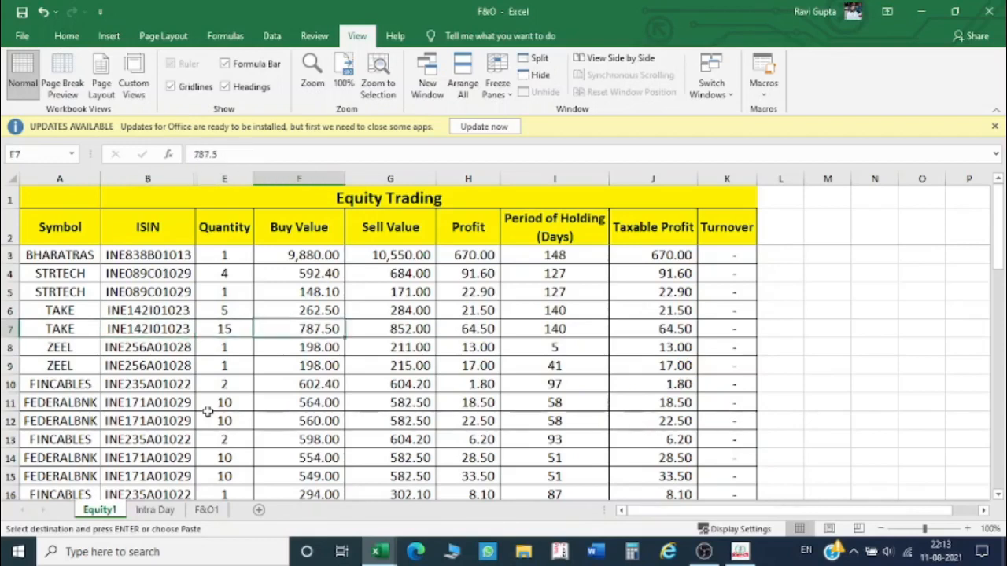
{"action": "key", "text": "Left"}
- Open the Intra Day sheet and review its date, Buy Value, Sell Value and Profit columns in the first rows
{"action": "left_click", "coordinate": [168, 511]}
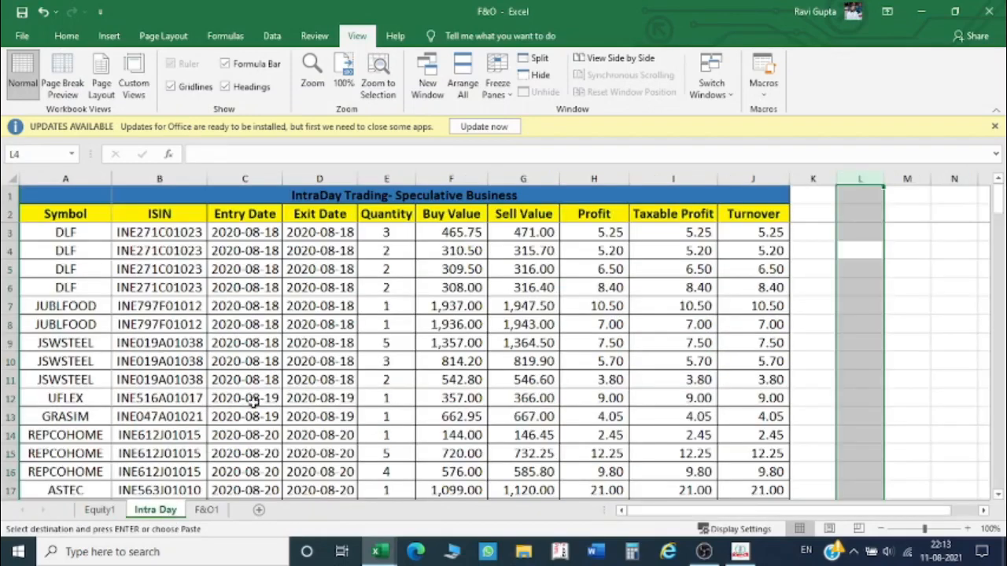
{"action": "left_click", "coordinate": [234, 330]}
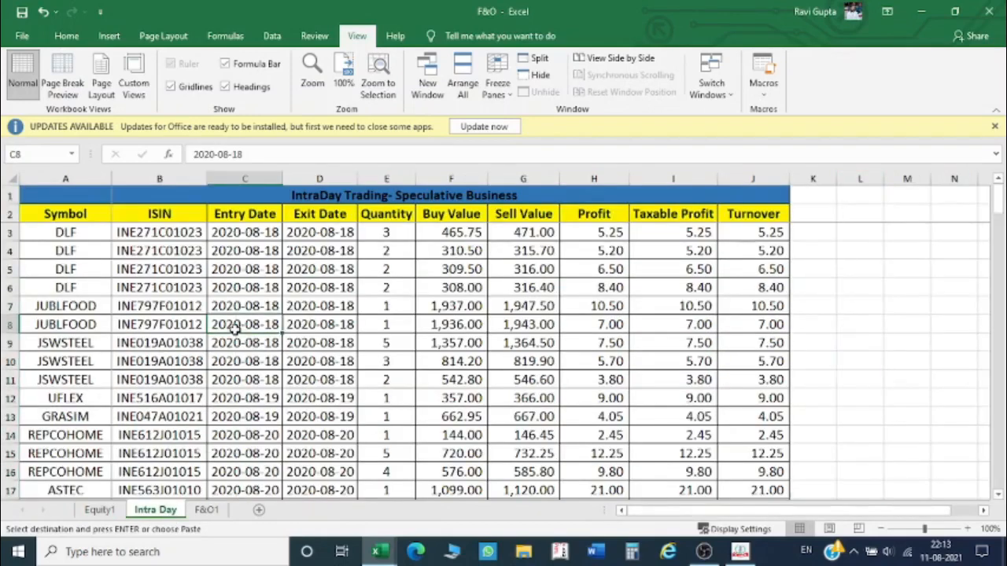
{"action": "key", "text": "Up"}
{"action": "key", "text": "Up"}
{"action": "key", "text": "Up"}
{"action": "key", "text": "Up"}
{"action": "key", "text": "Up"}
{"action": "key", "text": "Up"}
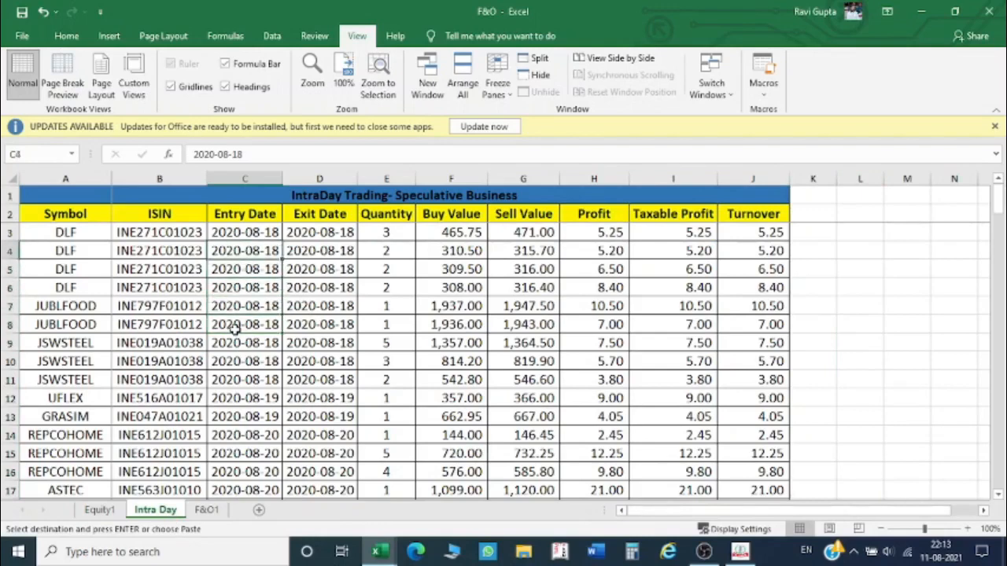
{"action": "key", "text": "Right"}
{"action": "key", "text": "Right"}
{"action": "key", "text": "Right"}
{"action": "key", "text": "Right"}
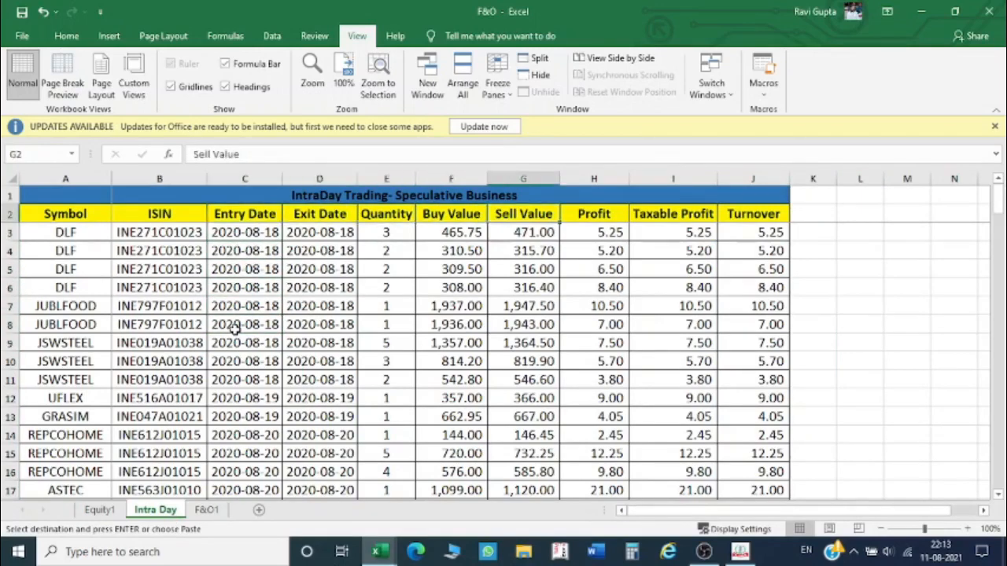
{"action": "key", "text": "Right"}
{"action": "key", "text": "Left"}
{"action": "key", "text": "Up"}
{"action": "key", "text": "Down"}
{"action": "key", "text": "Down"}
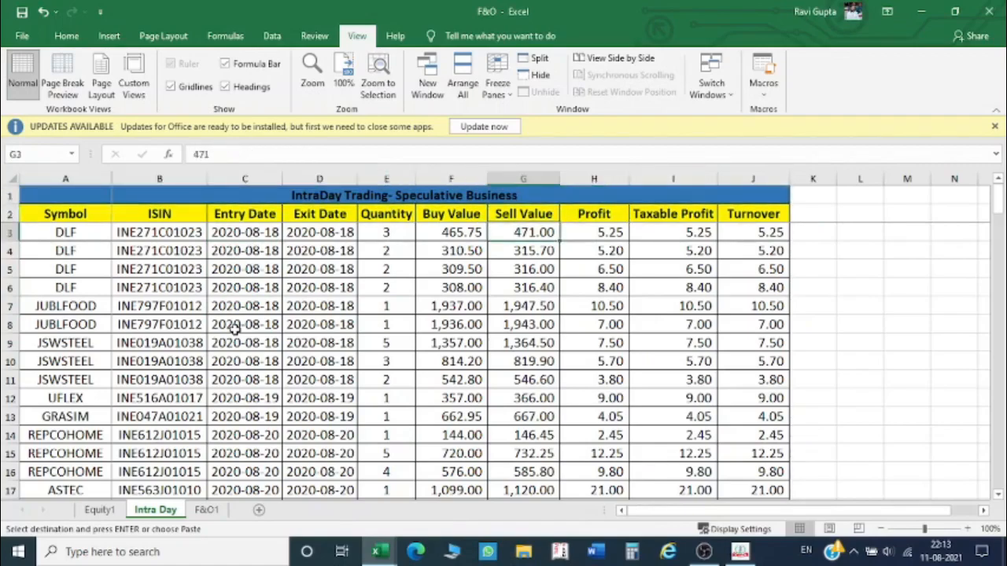
- Examine the intraday Total row against the Taxable Profit and Turnover column headings
{"action": "key", "text": "ctrl+Down"}
{"action": "key", "text": "Down"}
{"action": "key", "text": "Down"}
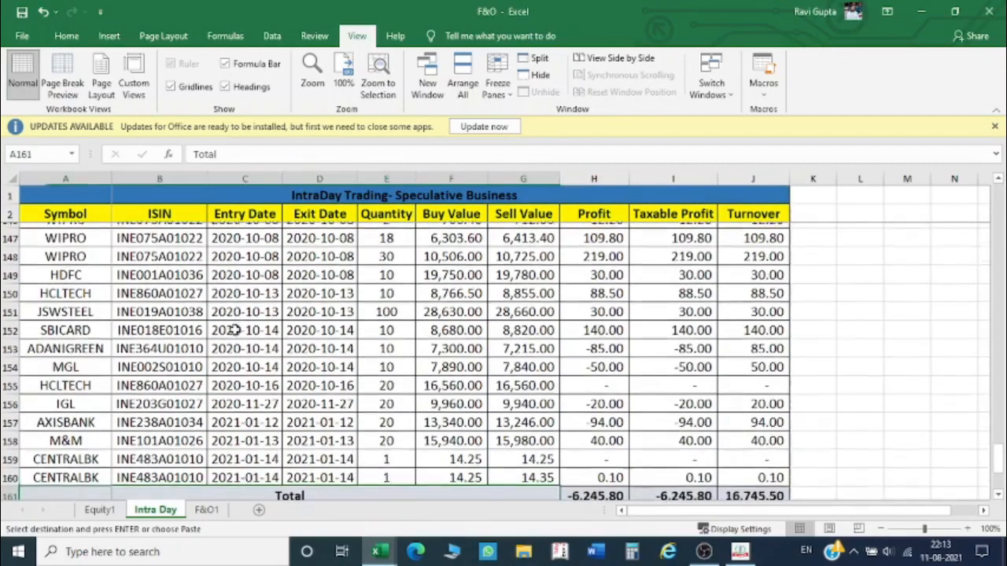
{"action": "key", "text": "Up"}
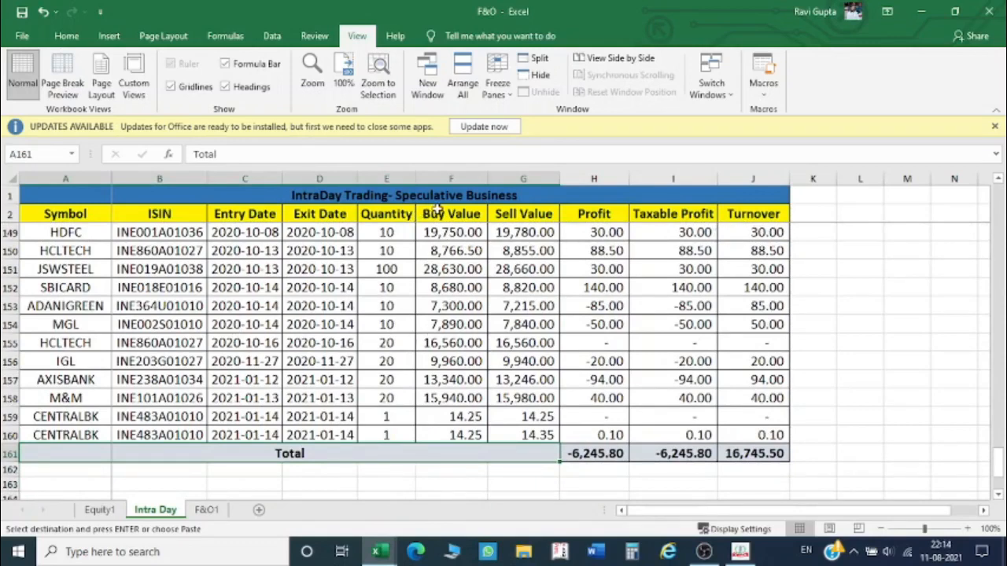
{"action": "left_click", "coordinate": [686, 214]}
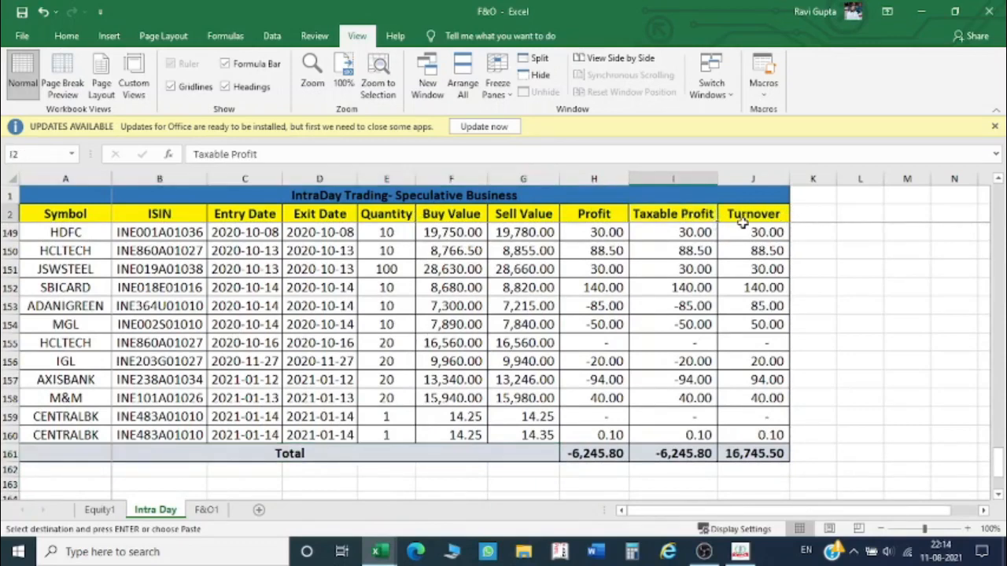
{"action": "left_click", "coordinate": [742, 220]}
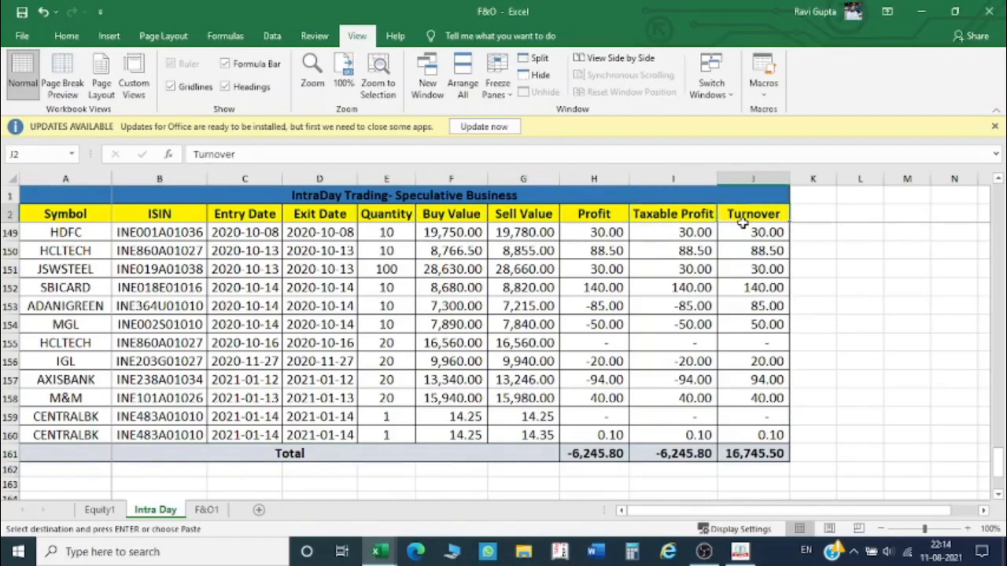
- Compare the Sell Value, Profit, Taxable Profit and Turnover of the first DLF intraday trade in row 3
{"action": "key", "text": "Down"}
{"action": "key", "text": "Up"}
{"action": "key", "text": "Down"}
{"action": "key", "text": "Left"}
{"action": "key", "text": "Left"}
{"action": "key", "text": "Left"}
{"action": "key", "text": "Left"}
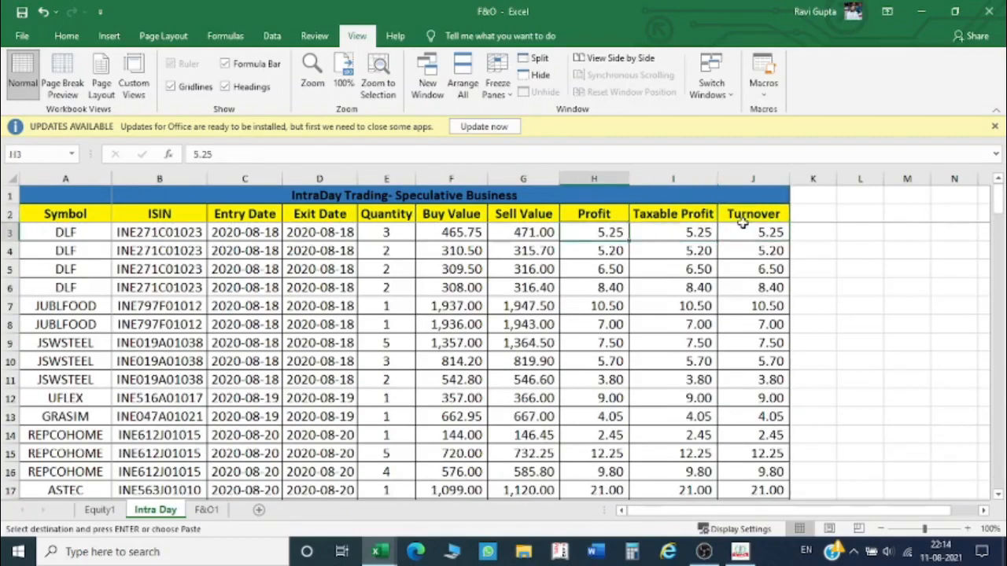
{"action": "key", "text": "Right"}
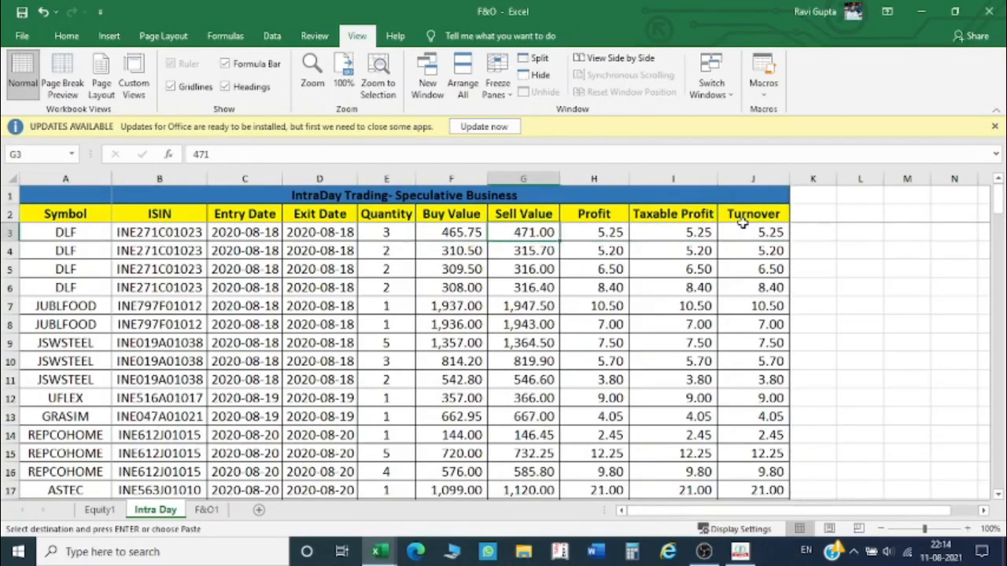
{"action": "key", "text": "Right"}
{"action": "key", "text": "Right"}
{"action": "key", "text": "Right"}
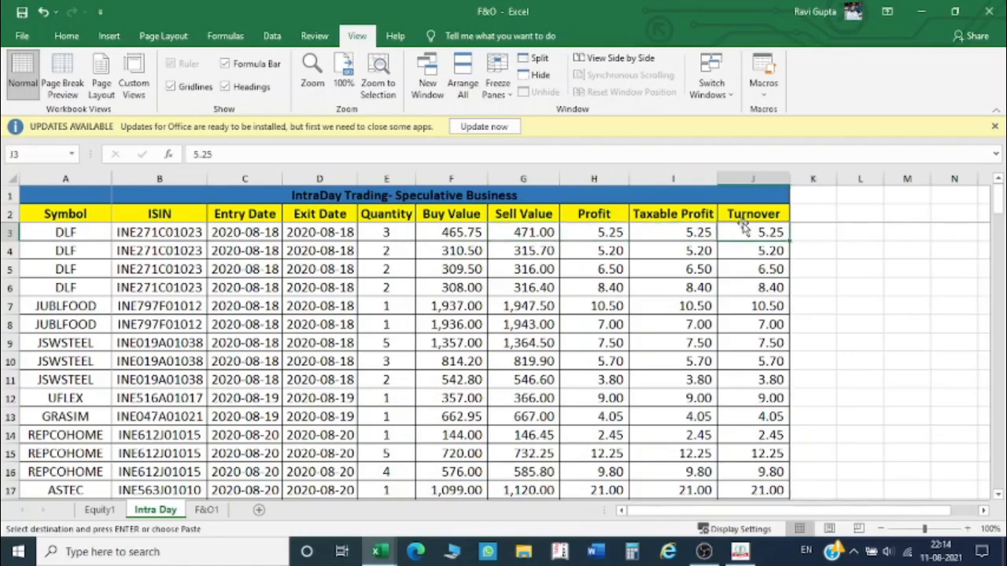
{"action": "key", "text": "Left"}
{"action": "key", "text": "Right"}
{"action": "key", "text": "Right"}
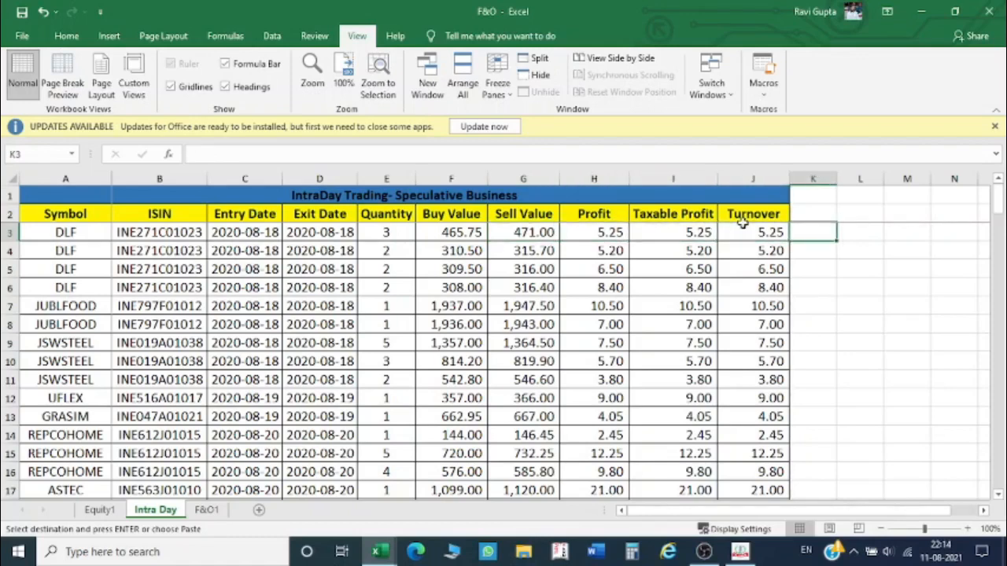
{"action": "key", "text": "Left"}
{"action": "key", "text": "Right"}
{"action": "key", "text": "Left"}
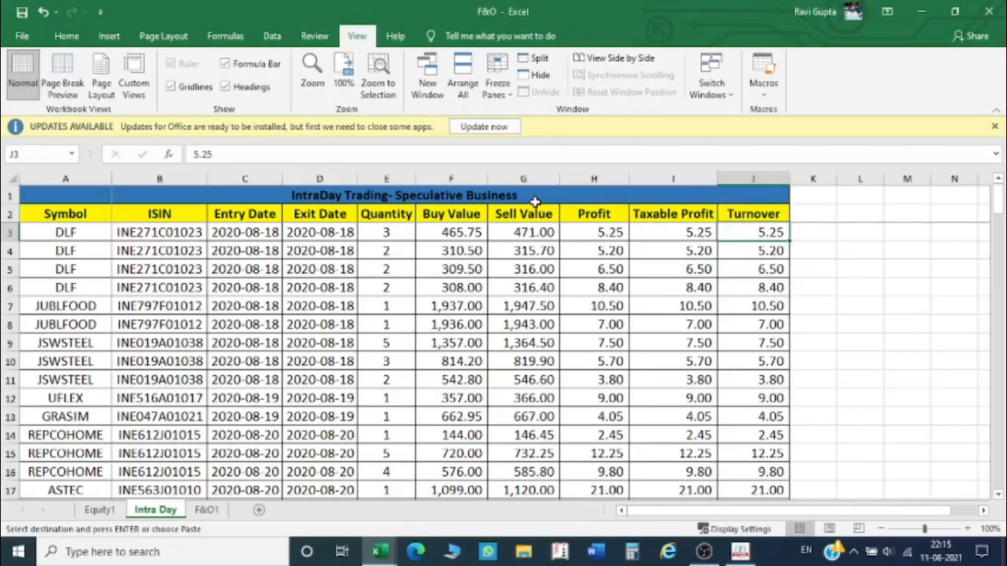
- Return to the F&O1 sheet, and switch from the F&O workbook to the COMPUTATION workbook
{"action": "left_click", "coordinate": [209, 510]}
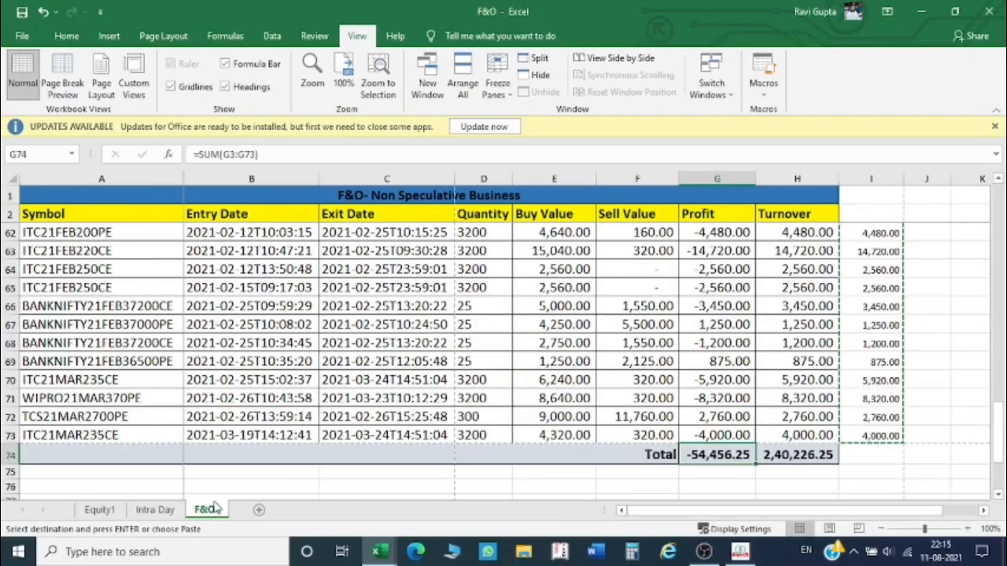
{"action": "left_click", "coordinate": [270, 359]}
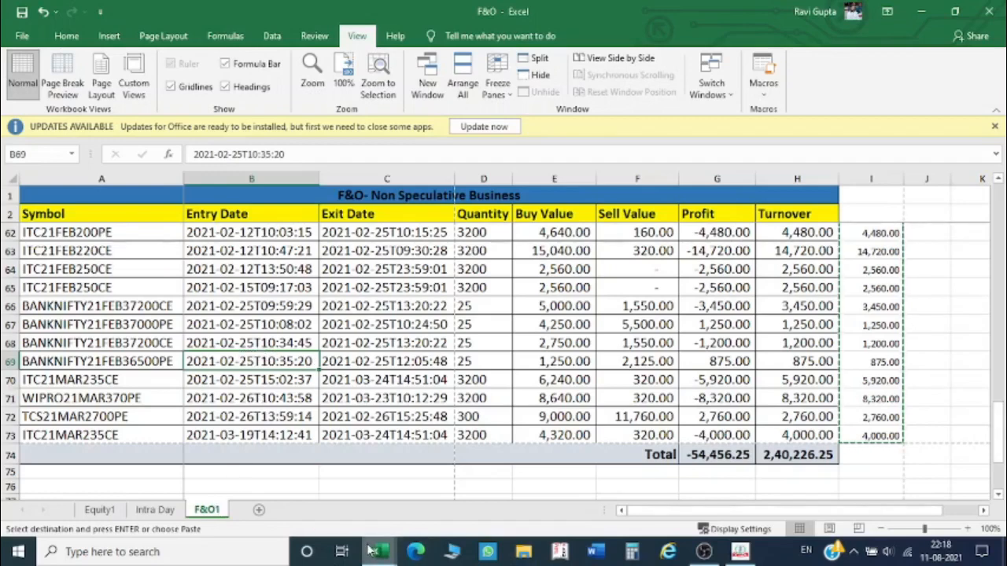
{"action": "mouse_move", "coordinate": [379, 554]}
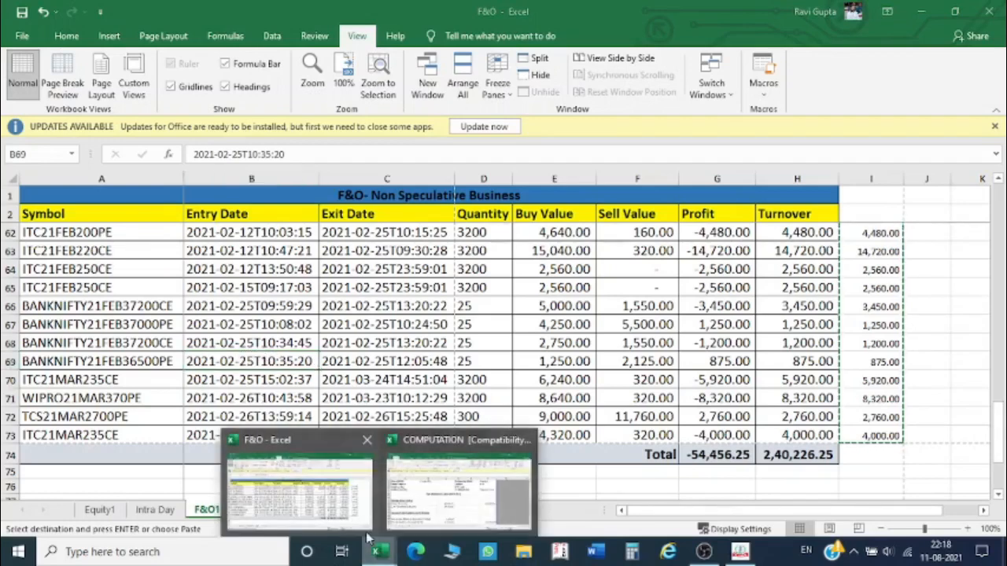
{"action": "left_click", "coordinate": [405, 489]}
- Examine the Salary Received entry and its amount under Income from Salary in the tax summary
{"action": "left_click", "coordinate": [299, 326]}
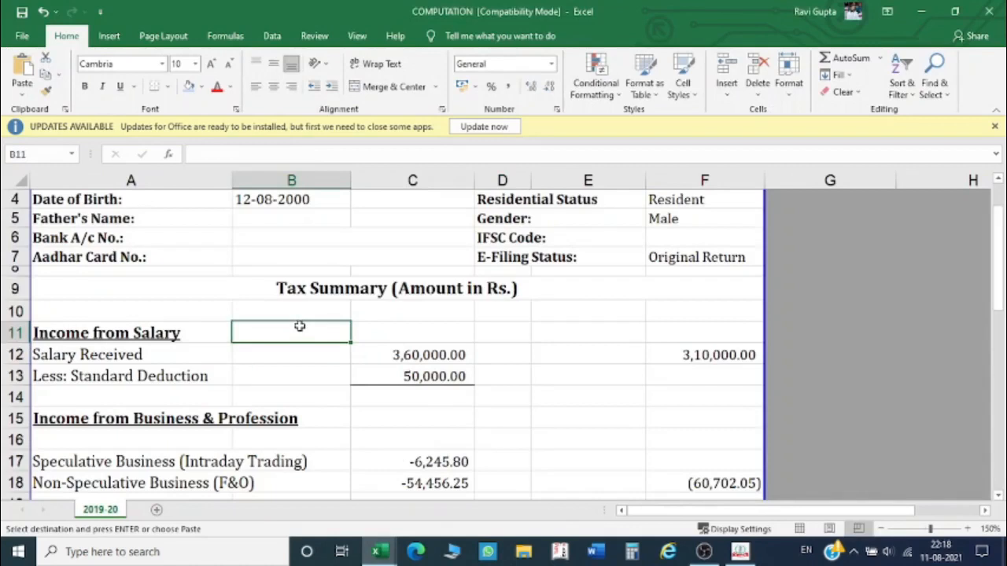
{"action": "key", "text": "Left"}
{"action": "key", "text": "Down"}
{"action": "key", "text": "Right"}
{"action": "key", "text": "Right"}
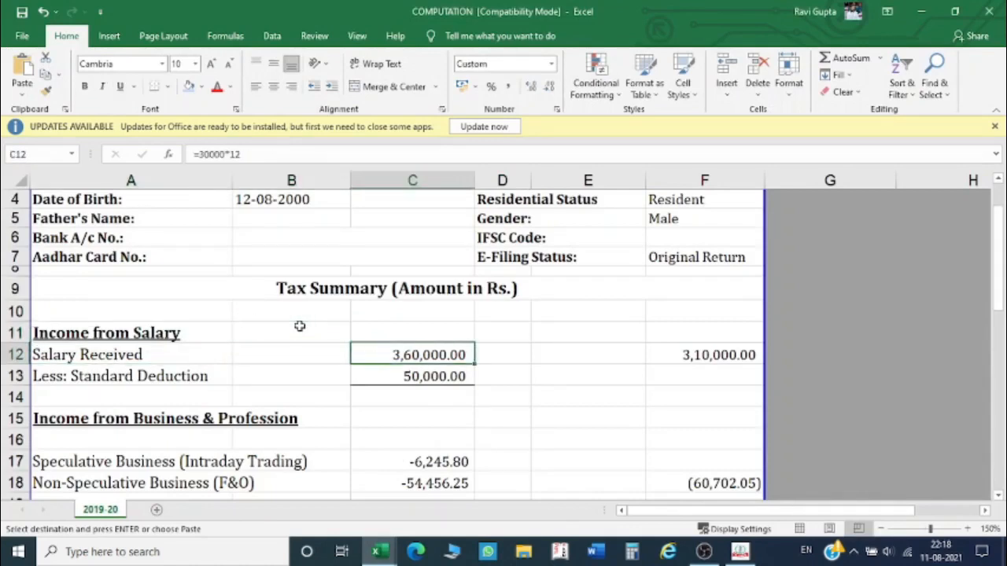
- Examine the Salary Received and Standard Deduction amounts and the net salary formula in the tax summary
{"action": "key", "text": "Left"}
{"action": "key", "text": "Left"}
{"action": "key", "text": "Right"}
{"action": "key", "text": "Right"}
{"action": "key", "text": "Left"}
{"action": "key", "text": "Right"}
{"action": "key", "text": "Down"}
{"action": "key", "text": "Up"}
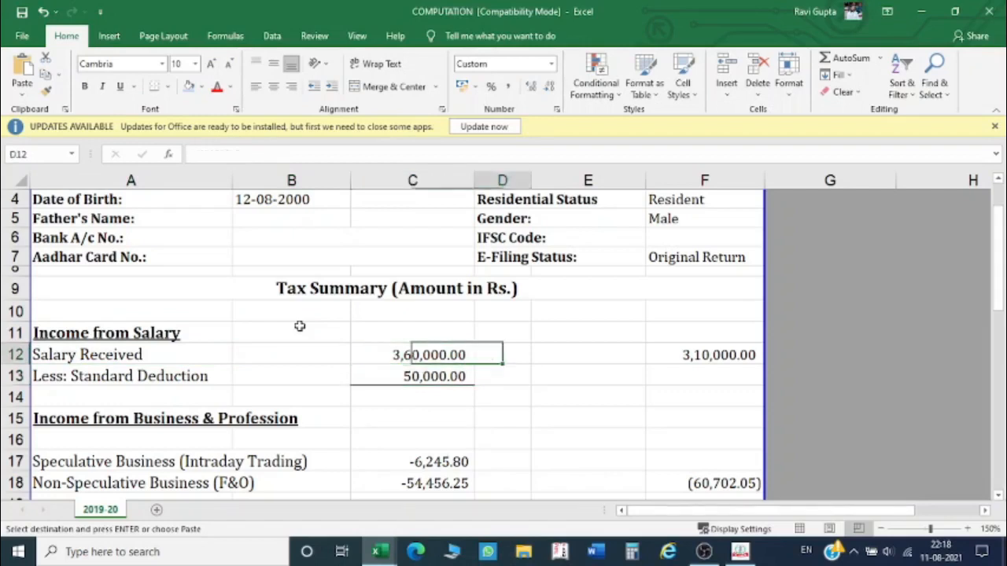
{"action": "key", "text": "Right"}
{"action": "key", "text": "Right"}
{"action": "key", "text": "Right"}
{"action": "key", "text": "Left"}
{"action": "key", "text": "Right"}
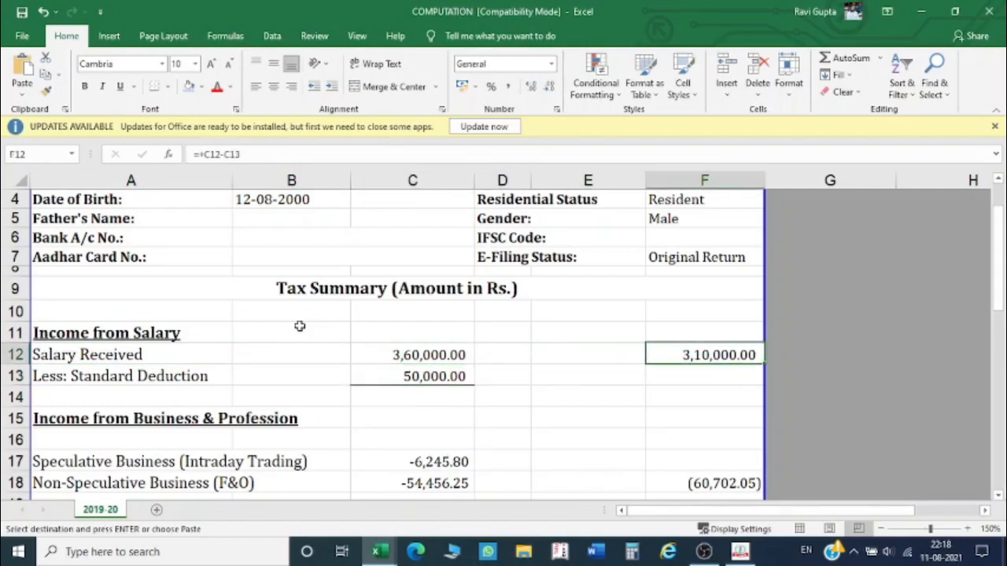
- Examine the Speculative Business (Intraday Trading) entry and its amount under Income from Business & Profession
{"action": "key", "text": "Left"}
{"action": "key", "text": "Left"}
{"action": "key", "text": "Left"}
{"action": "key", "text": "Left"}
{"action": "key", "text": "Left"}
{"action": "key", "text": "Down"}
{"action": "key", "text": "Down"}
{"action": "key", "text": "Down"}
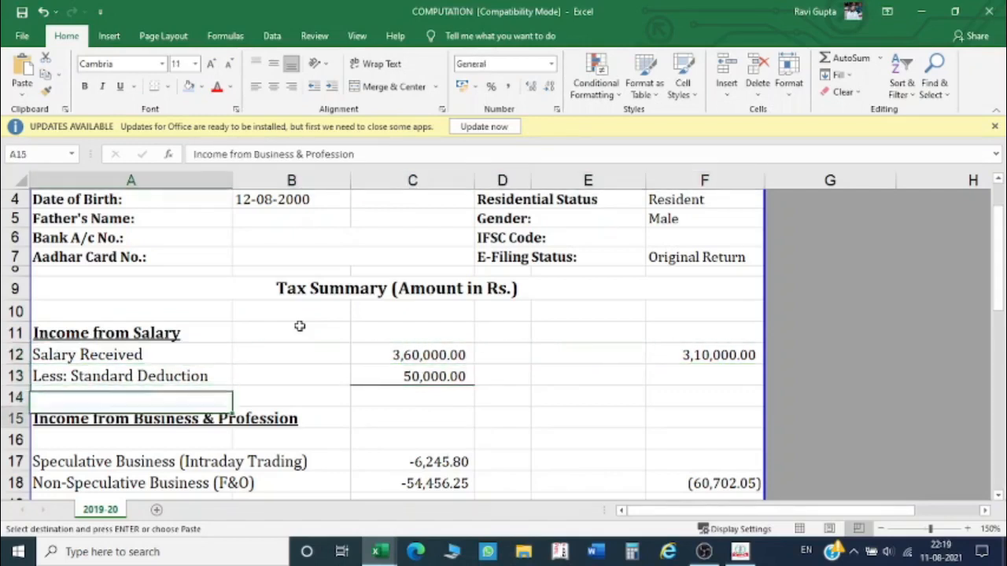
{"action": "key", "text": "Down"}
{"action": "key", "text": "Down"}
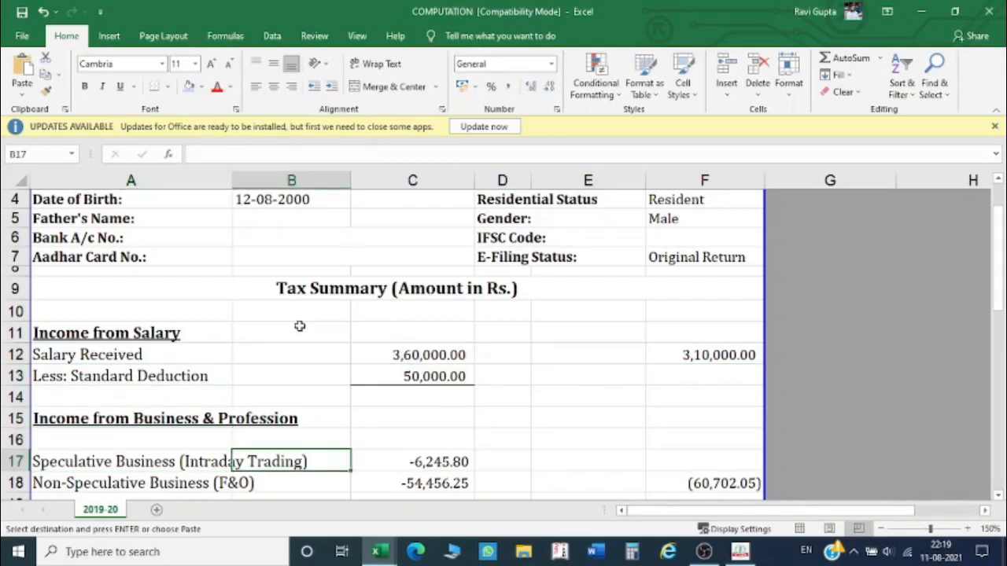
{"action": "key", "text": "Right"}
{"action": "key", "text": "Right"}
{"action": "key", "text": "Left"}
{"action": "key", "text": "Right"}
- Examine the Non-Speculative Business (F&O) amount and the formula combining it with the intraday result
{"action": "key", "text": "Down"}
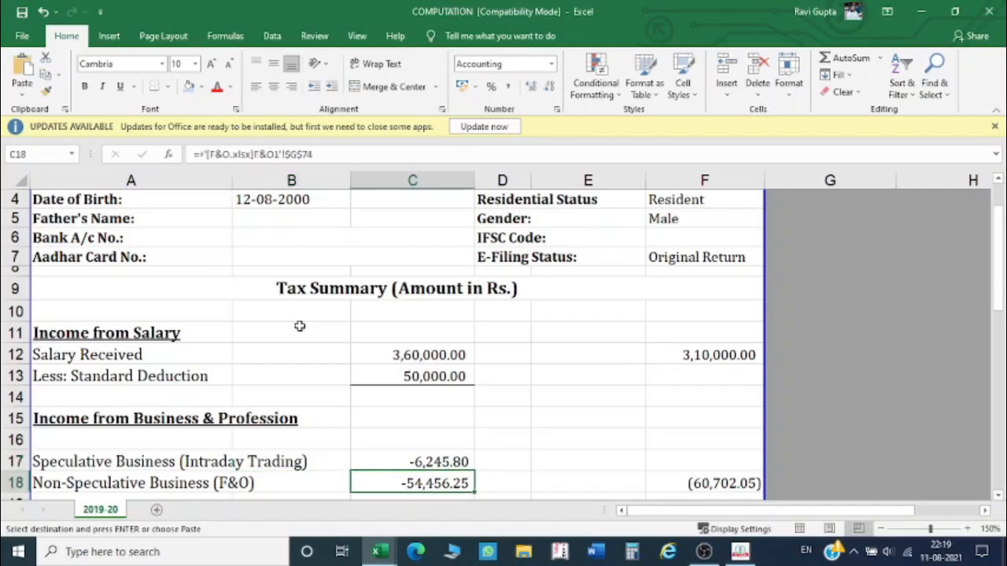
{"action": "key", "text": "Left"}
{"action": "key", "text": "Left"}
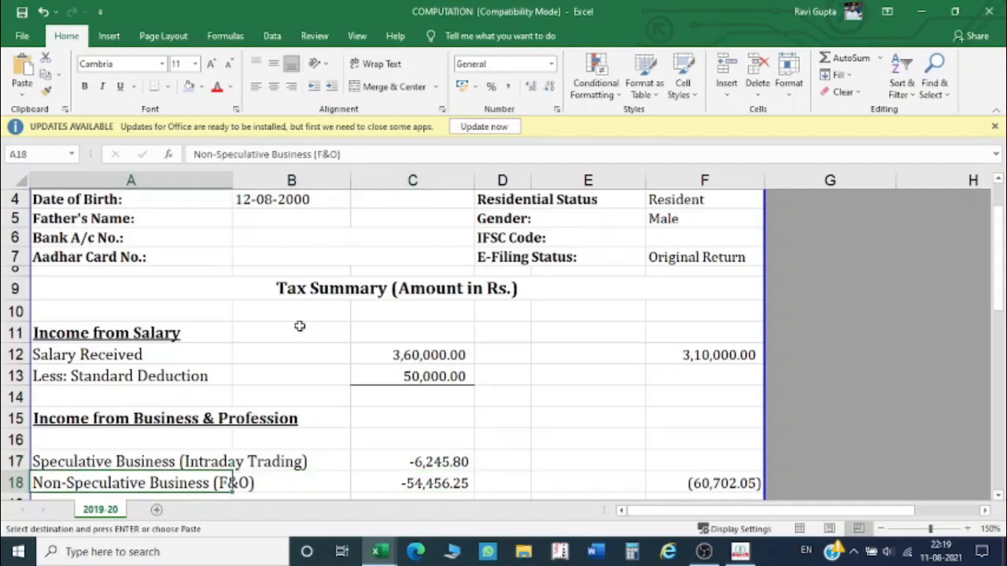
{"action": "key", "text": "Right"}
{"action": "key", "text": "Right"}
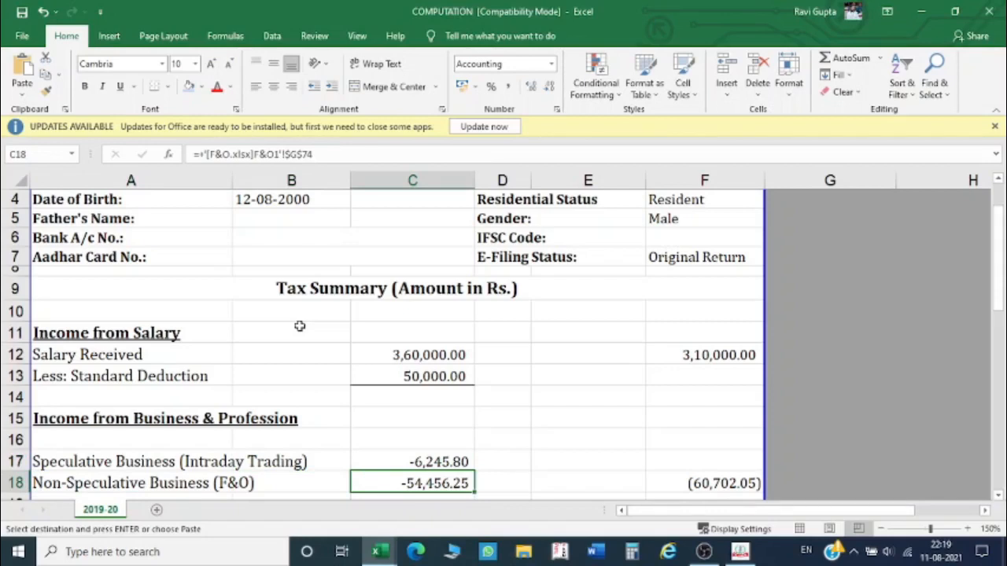
{"action": "scroll", "coordinate": [652, 460], "scroll_direction": "down", "scroll_amount": 3}
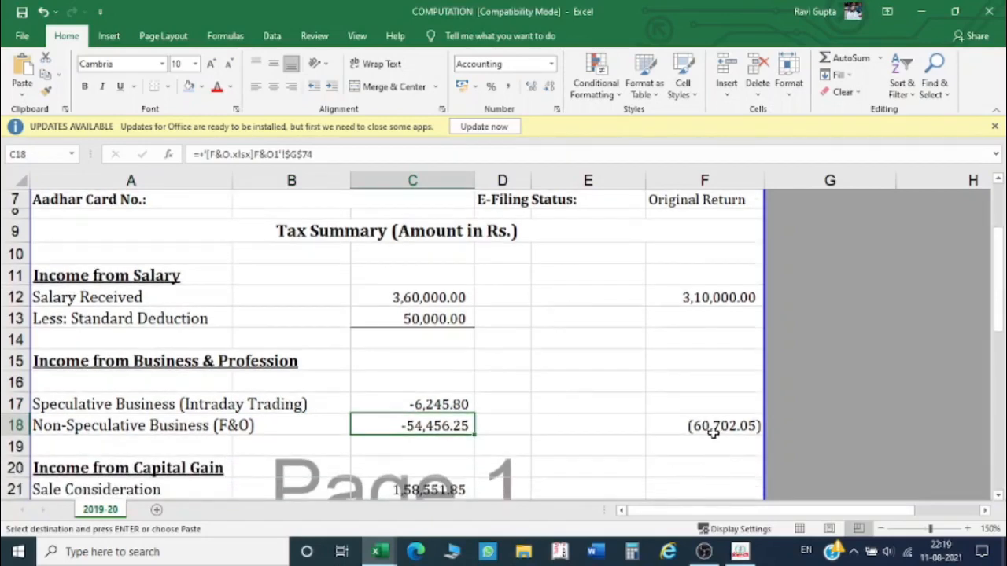
{"action": "left_click", "coordinate": [710, 432]}
- Examine the Sale Consideration, Cost of Acquisition and U/s 111A gain under Income from Capital Gain
{"action": "scroll", "coordinate": [674, 457], "scroll_direction": "down", "scroll_amount": 2}
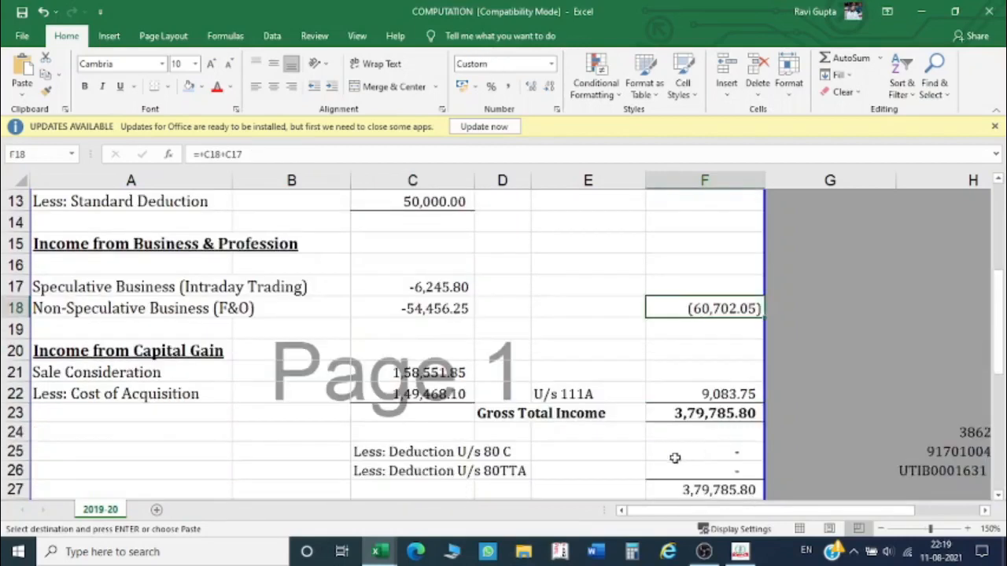
{"action": "left_click", "coordinate": [108, 376]}
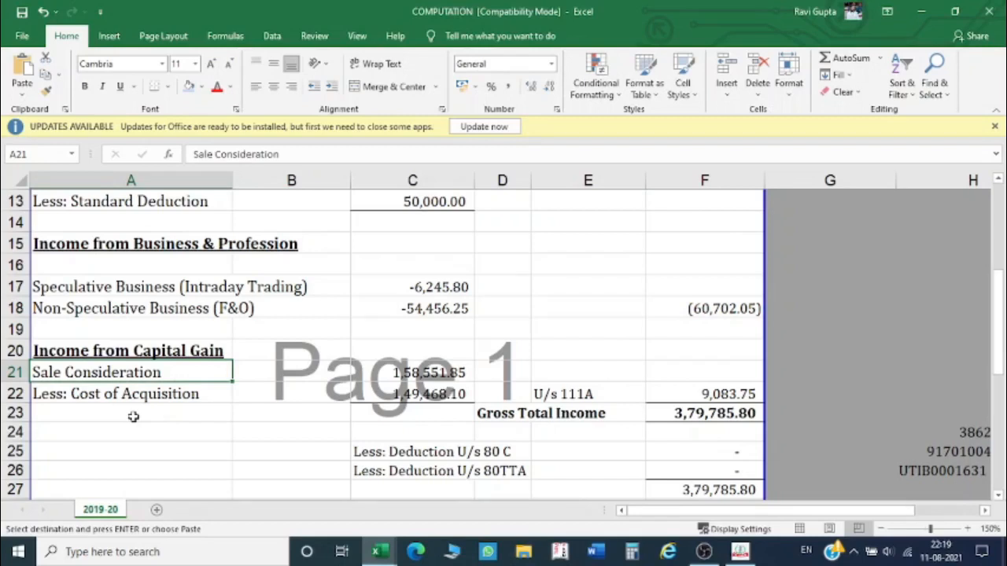
{"action": "key", "text": "Right"}
{"action": "key", "text": "Right"}
{"action": "key", "text": "Right"}
{"action": "key", "text": "Right"}
{"action": "key", "text": "Down"}
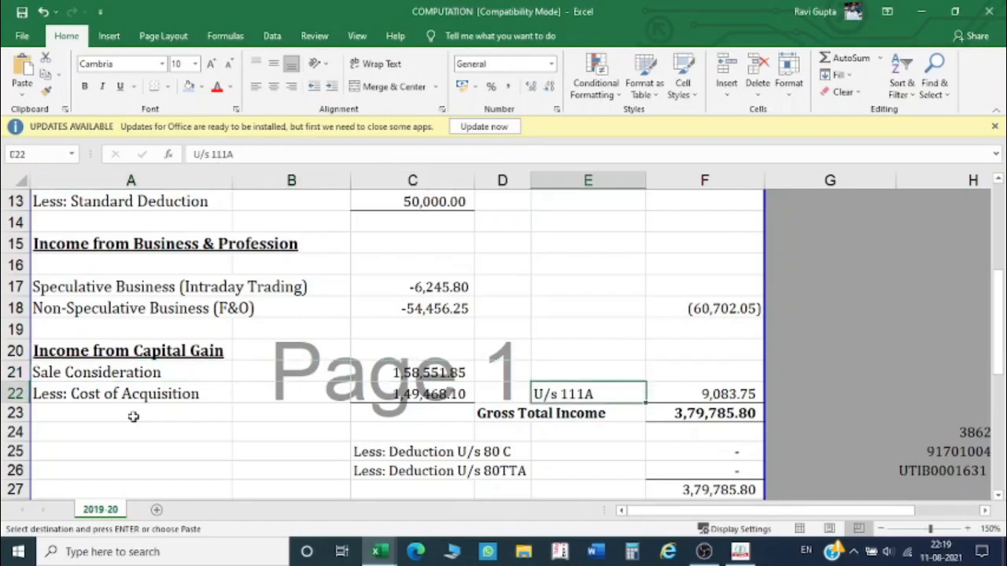
{"action": "key", "text": "Right"}
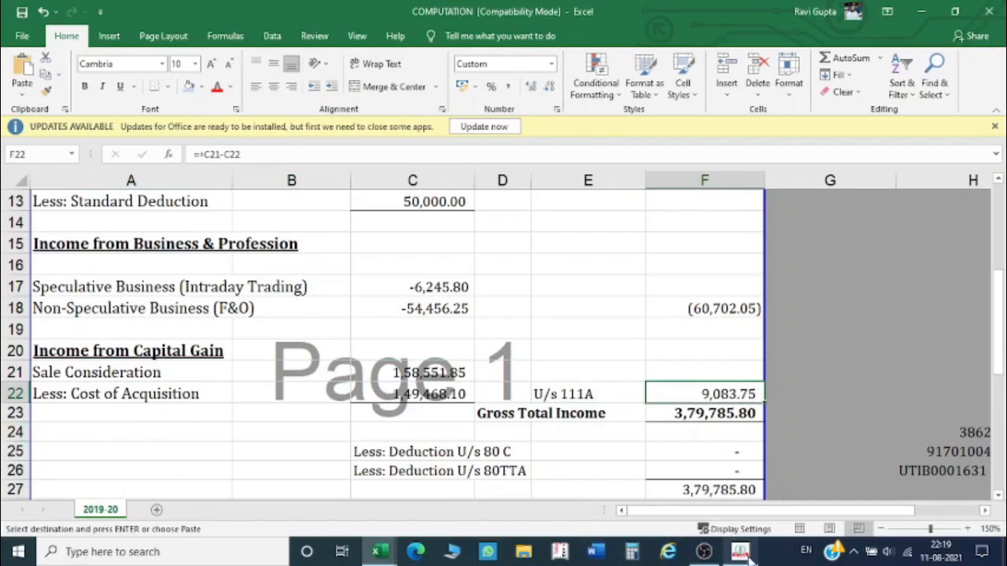
- Switch to the ITDe-Filing desktop utility and continue to the Income Tax Returns page
{"action": "mouse_move", "coordinate": [750, 557]}
{"action": "left_click", "coordinate": [755, 503]}
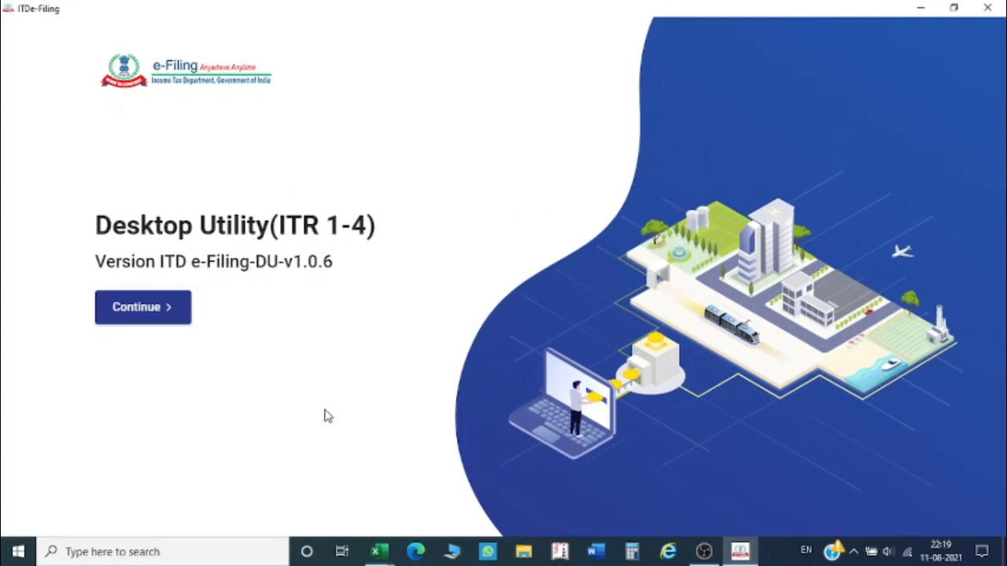
{"action": "left_click", "coordinate": [139, 311]}
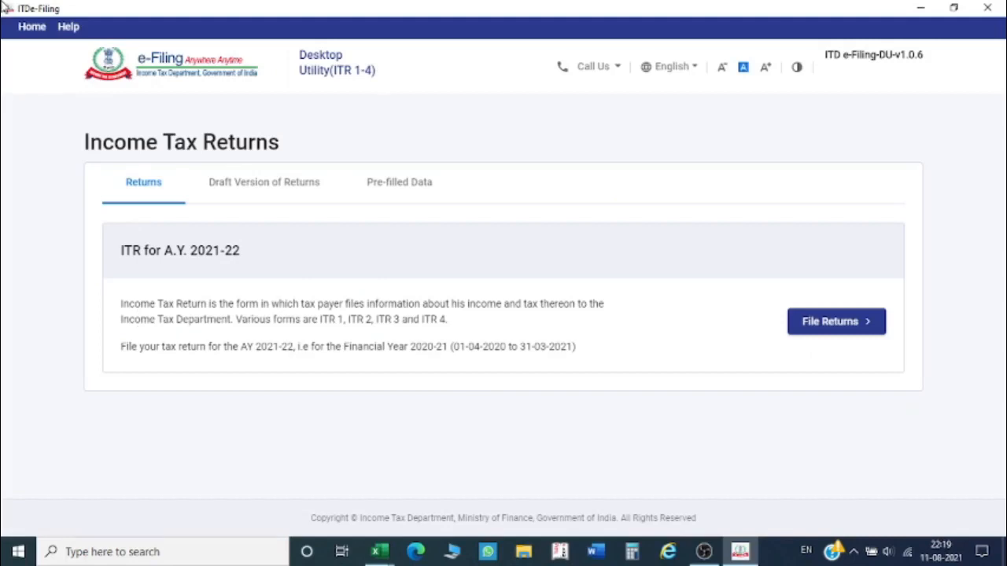
- Check the pre-filled data, and open the second saved ITR 3 draft for A.Y. 2021-22 for editing
{"action": "left_click", "coordinate": [412, 203]}
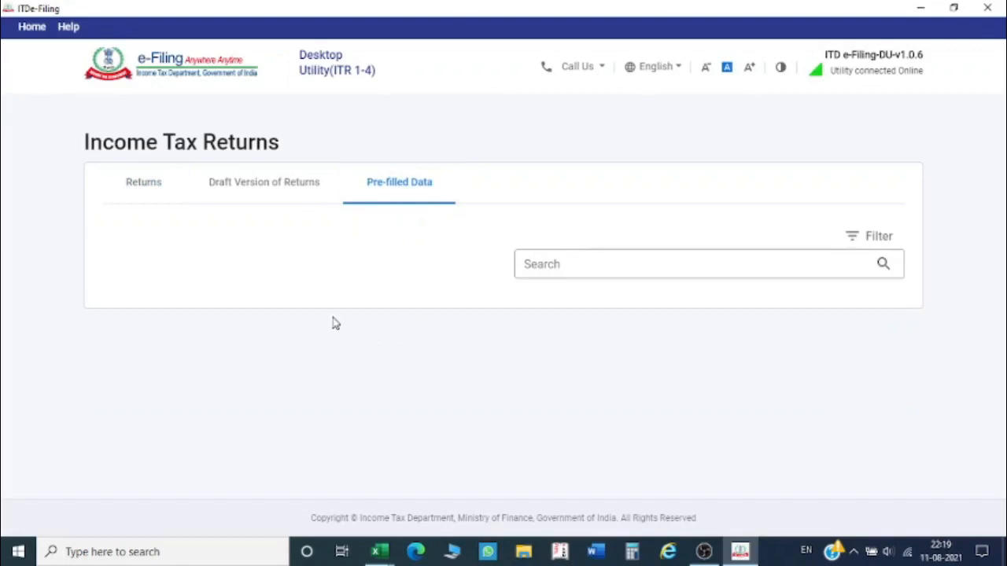
{"action": "left_click", "coordinate": [308, 186]}
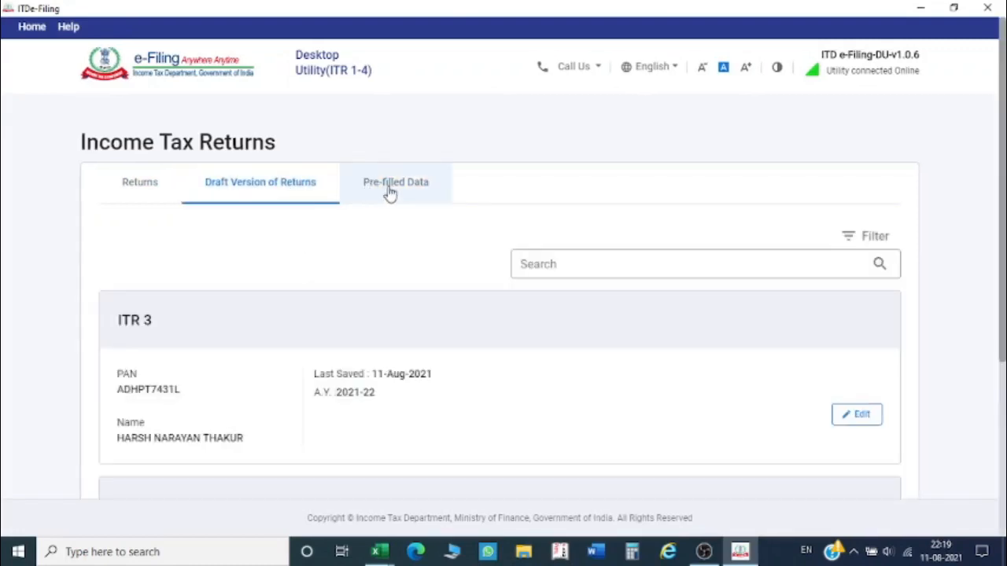
{"action": "scroll", "coordinate": [397, 216], "scroll_direction": "down", "scroll_amount": 5}
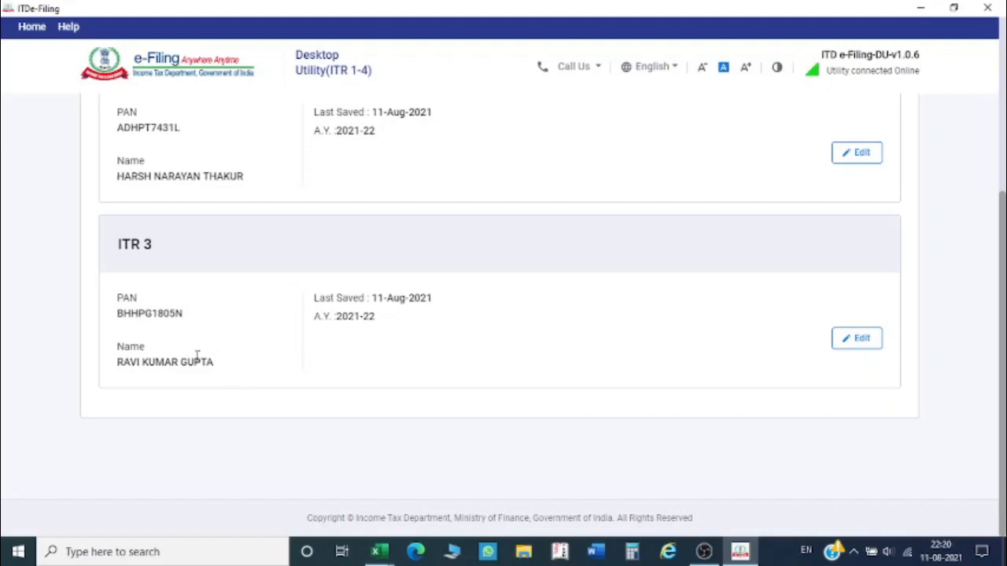
{"action": "left_click", "coordinate": [866, 344]}
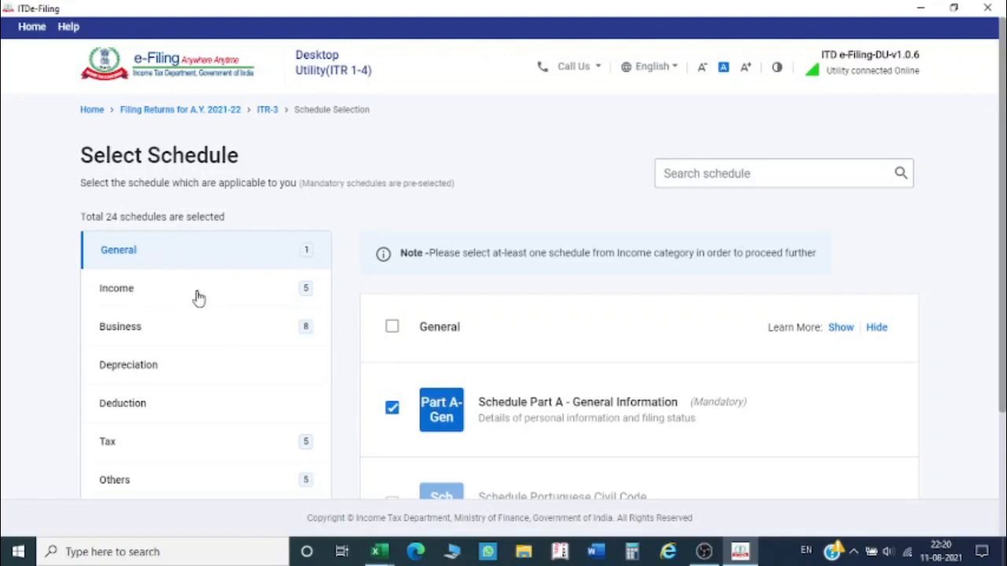
- Examine which General and Business schedules are selected for the ITR-3 return
{"action": "scroll", "coordinate": [243, 412], "scroll_direction": "down", "scroll_amount": 1}
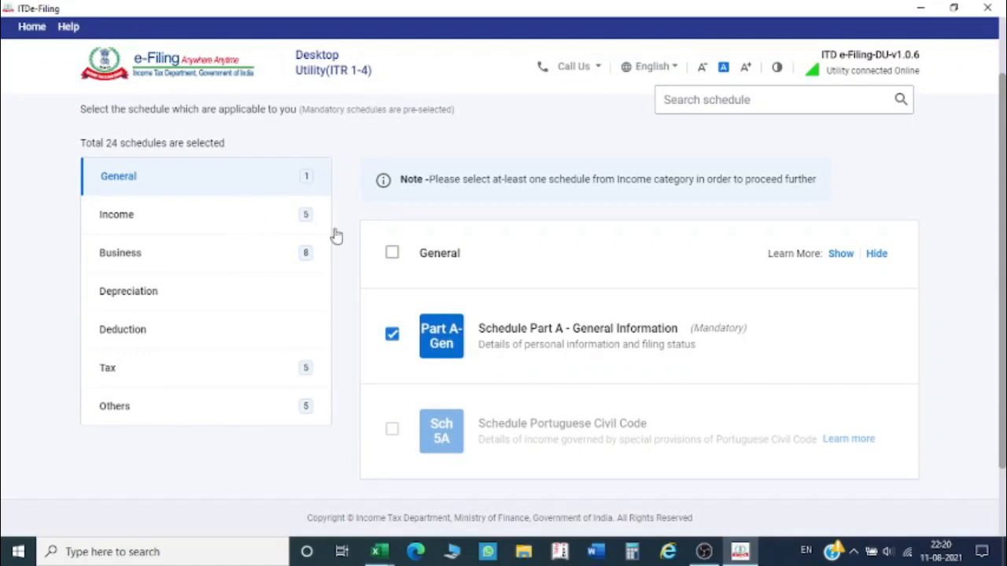
{"action": "scroll", "coordinate": [618, 388], "scroll_direction": "down", "scroll_amount": 2}
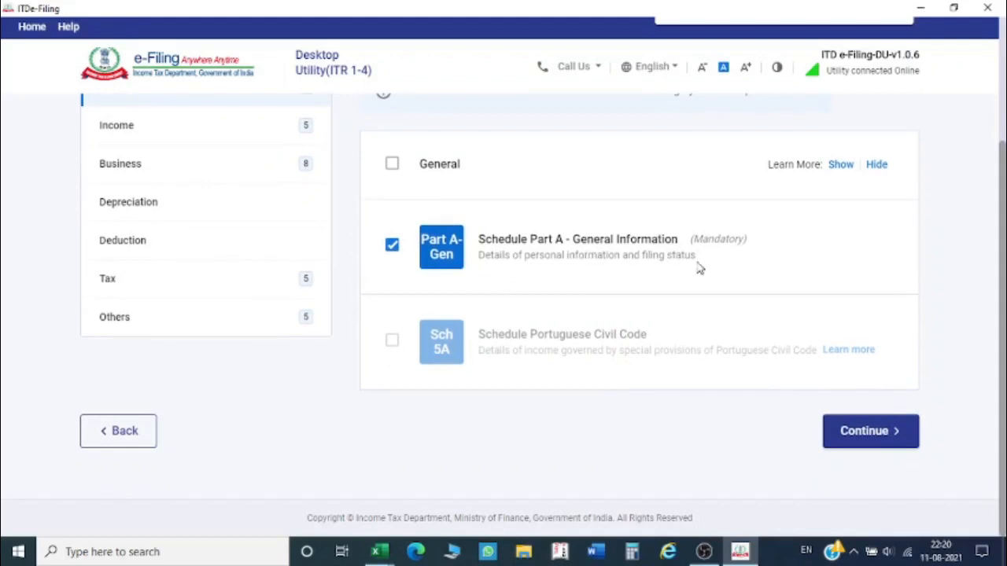
{"action": "left_click", "coordinate": [124, 171]}
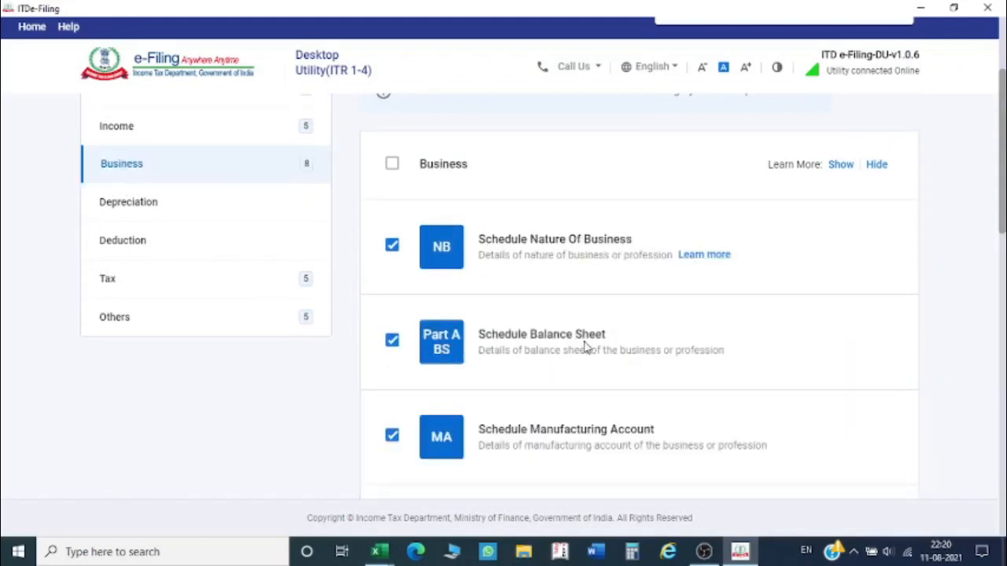
{"action": "scroll", "coordinate": [584, 348], "scroll_direction": "down", "scroll_amount": 2}
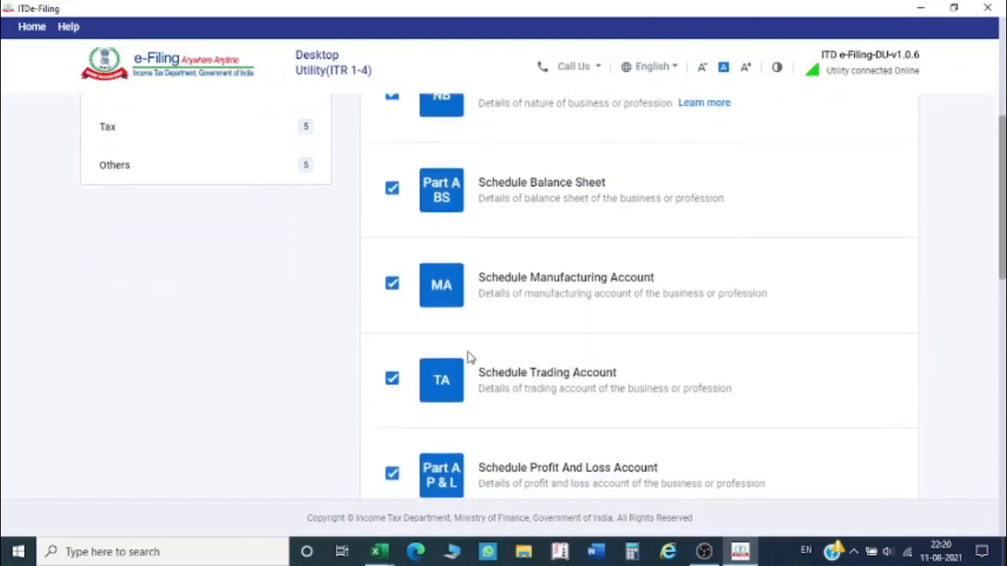
{"action": "scroll", "coordinate": [469, 354], "scroll_direction": "down", "scroll_amount": 2}
{"action": "scroll", "coordinate": [476, 324], "scroll_direction": "down", "scroll_amount": 6}
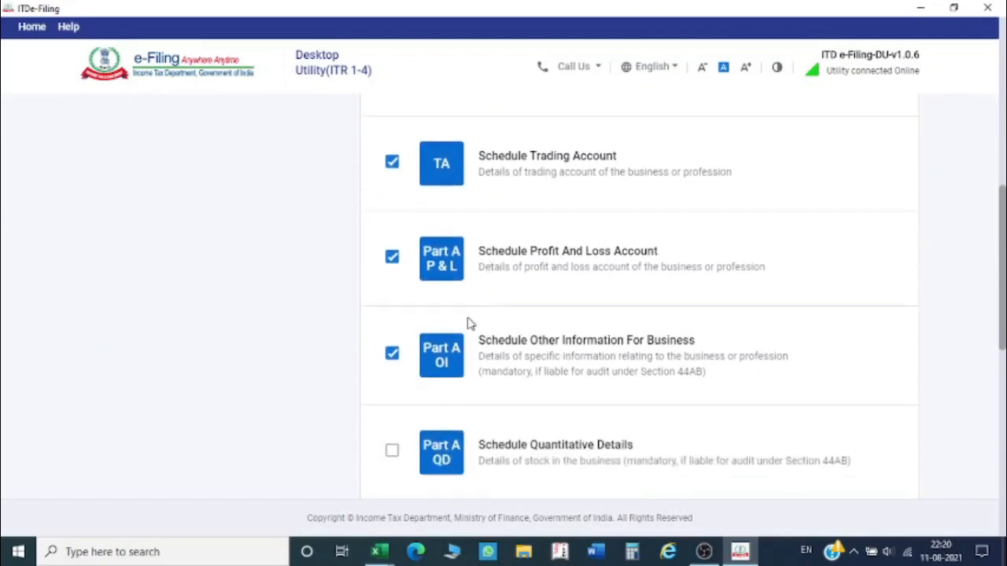
{"action": "scroll", "coordinate": [467, 327], "scroll_direction": "down", "scroll_amount": 3}
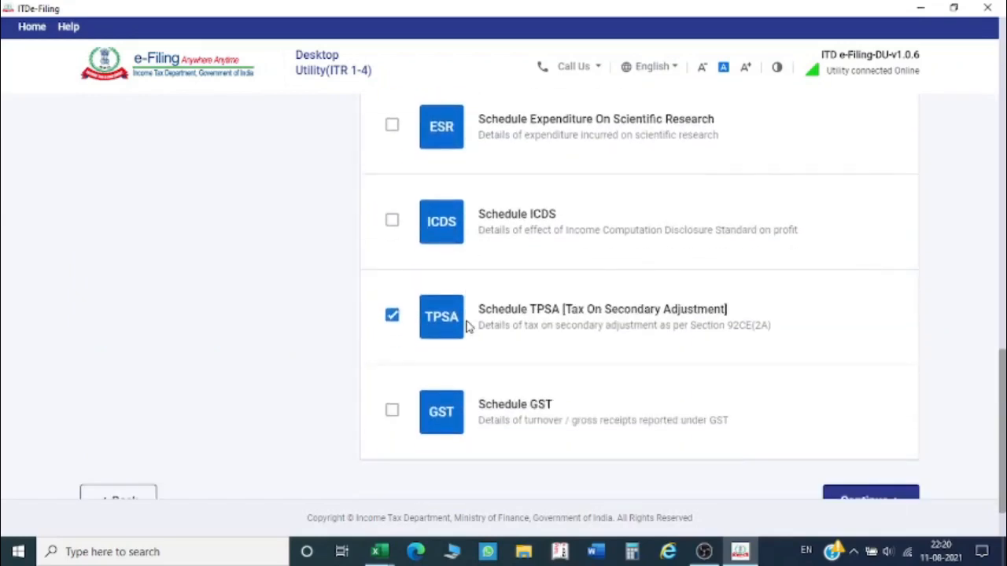
{"action": "scroll", "coordinate": [534, 295], "scroll_direction": "up", "scroll_amount": 11}
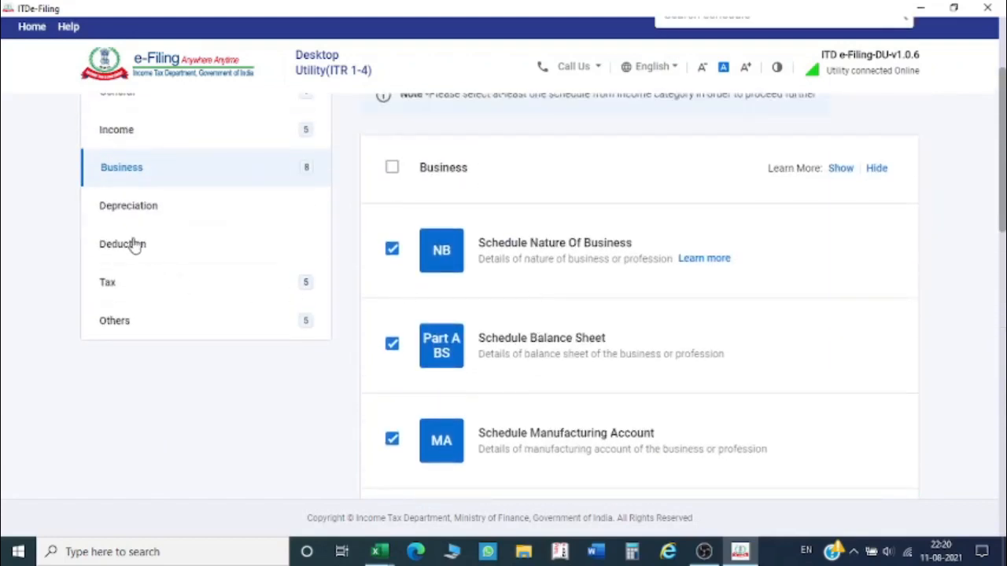
- Examine the selection status of the Depreciation, Deduction and Tax schedules
{"action": "left_click", "coordinate": [143, 219]}
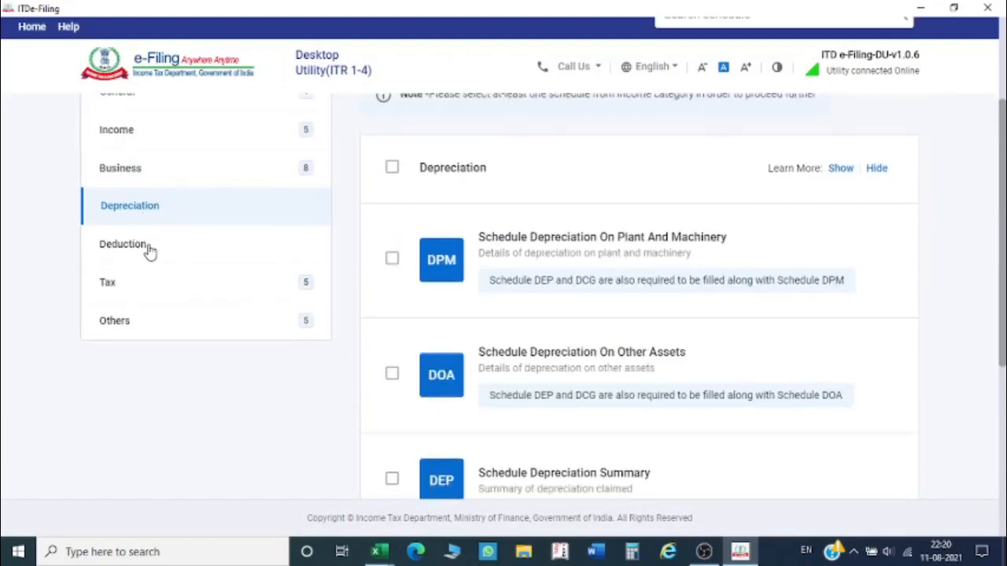
{"action": "left_click", "coordinate": [149, 249]}
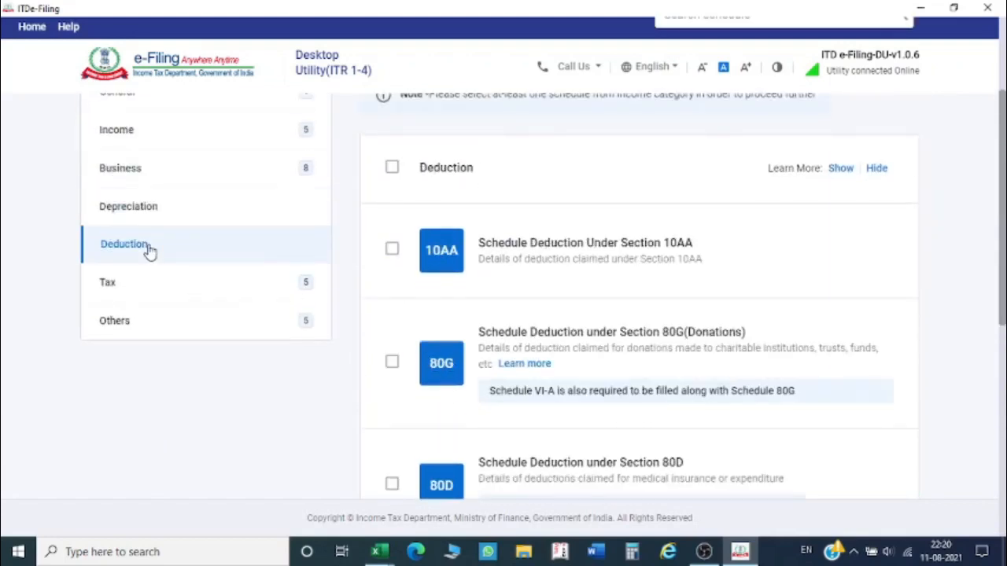
{"action": "left_click", "coordinate": [176, 291]}
{"action": "scroll", "coordinate": [590, 304], "scroll_direction": "down", "scroll_amount": 4}
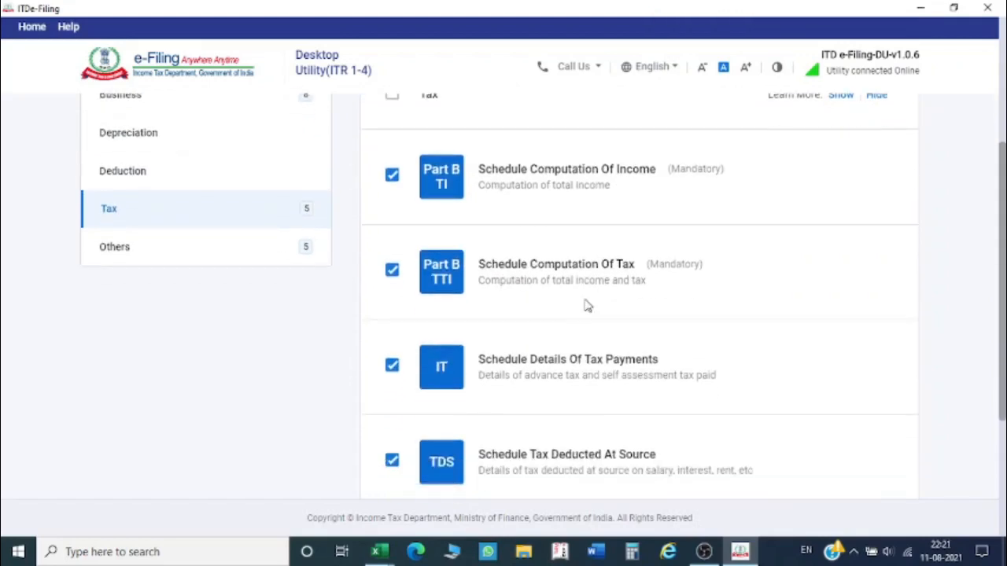
{"action": "scroll", "coordinate": [360, 238], "scroll_direction": "up", "scroll_amount": 1}
{"action": "scroll", "coordinate": [360, 238], "scroll_direction": "up", "scroll_amount": 1}
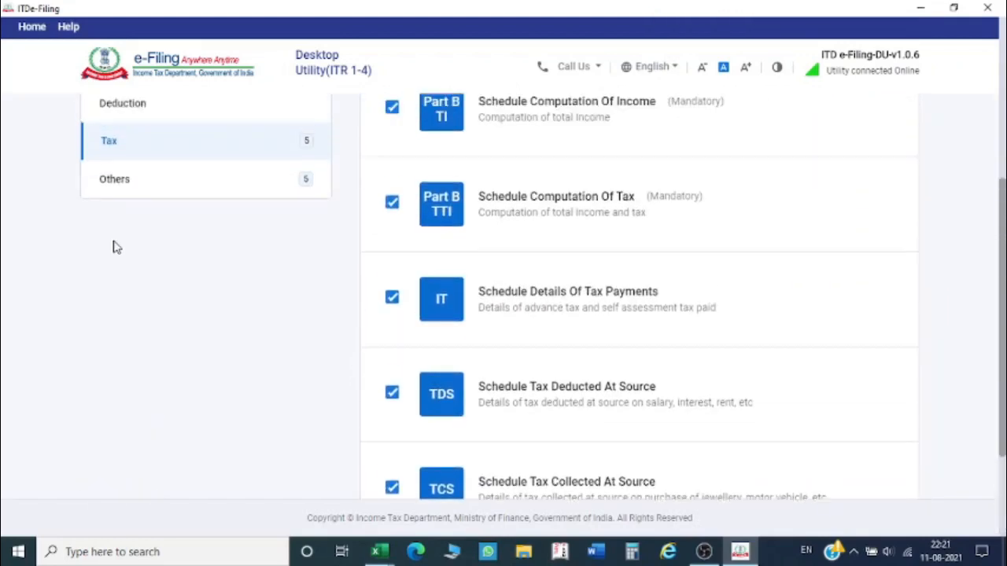
- Examine the Others schedules, covering current year, brought forward and carried forward losses and alternate minimum tax
{"action": "left_click", "coordinate": [137, 187]}
{"action": "scroll", "coordinate": [400, 198], "scroll_direction": "up", "scroll_amount": 2}
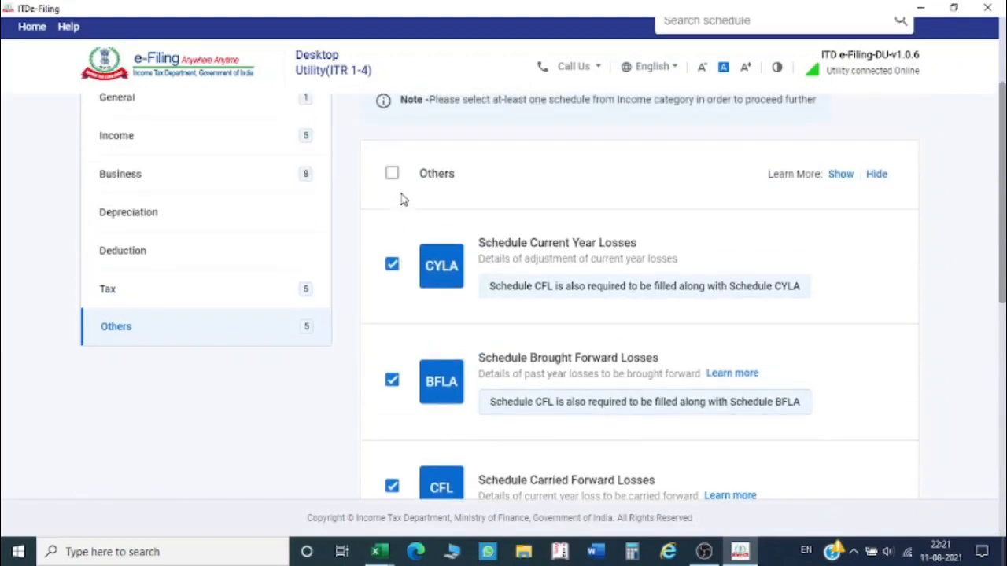
{"action": "scroll", "coordinate": [526, 337], "scroll_direction": "down", "scroll_amount": 7}
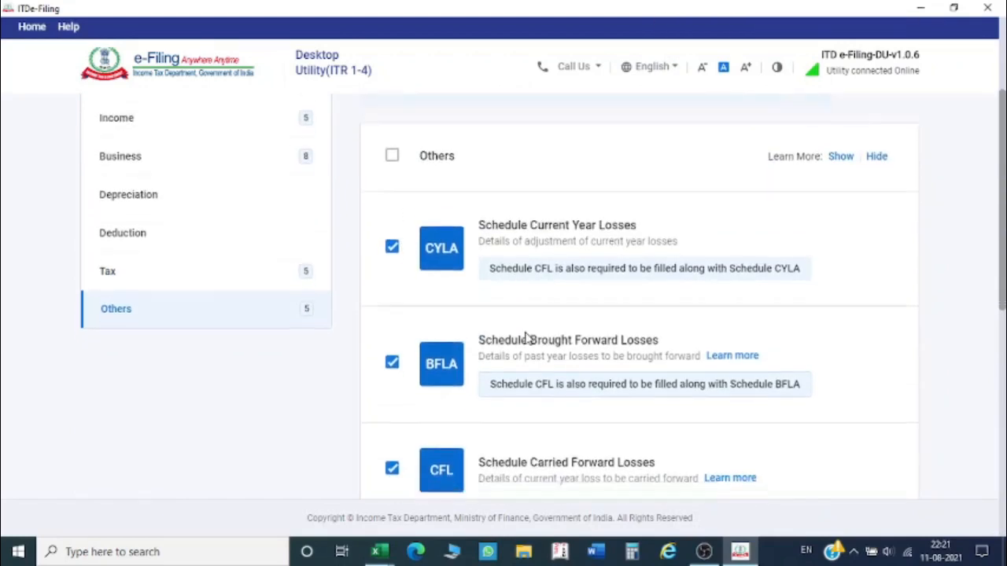
{"action": "scroll", "coordinate": [528, 336], "scroll_direction": "down", "scroll_amount": 1}
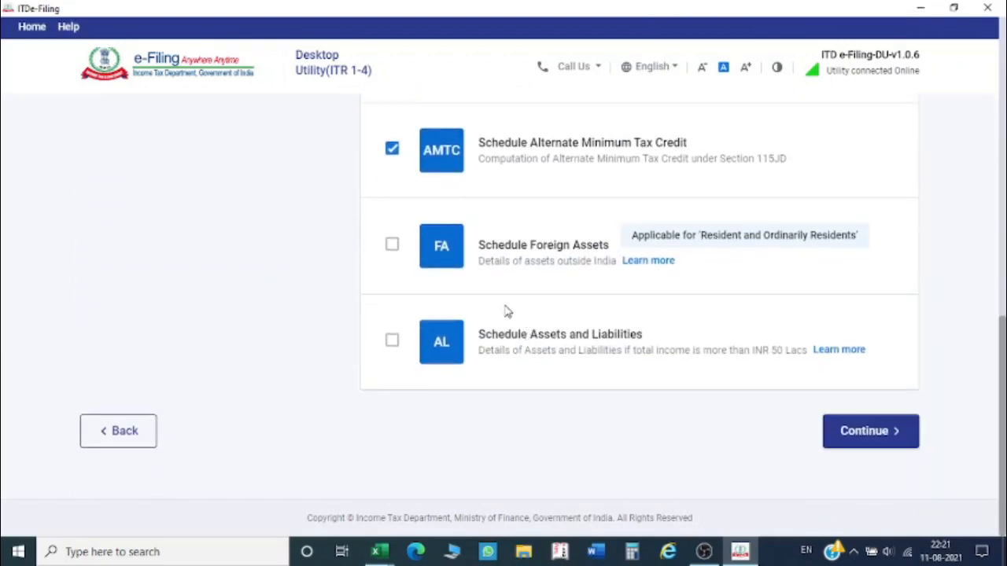
{"action": "scroll", "coordinate": [347, 283], "scroll_direction": "up", "scroll_amount": 10}
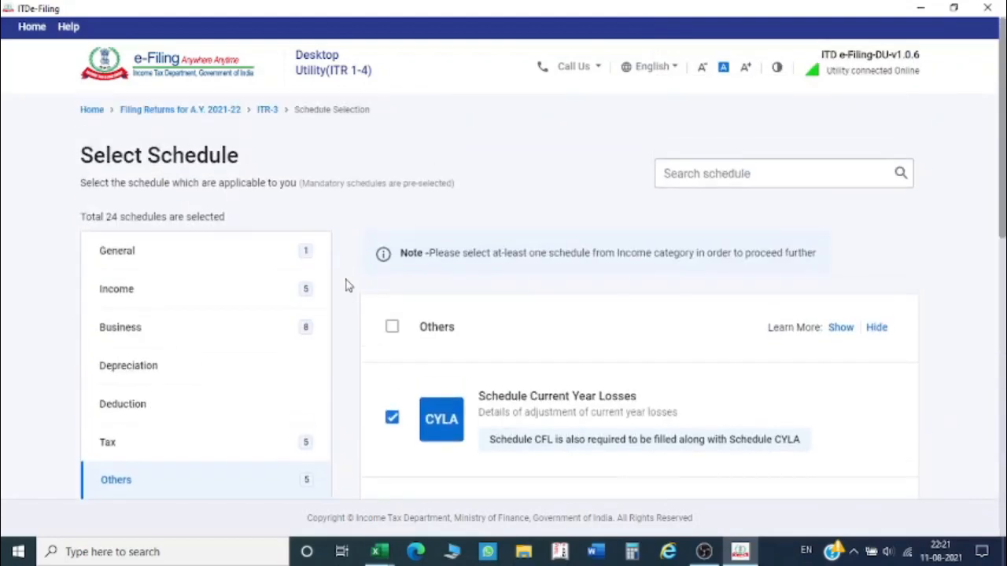
- Finish the schedule selection, accept the disclaimer and proceed to the schedule questions
{"action": "scroll", "coordinate": [508, 328], "scroll_direction": "down", "scroll_amount": 10}
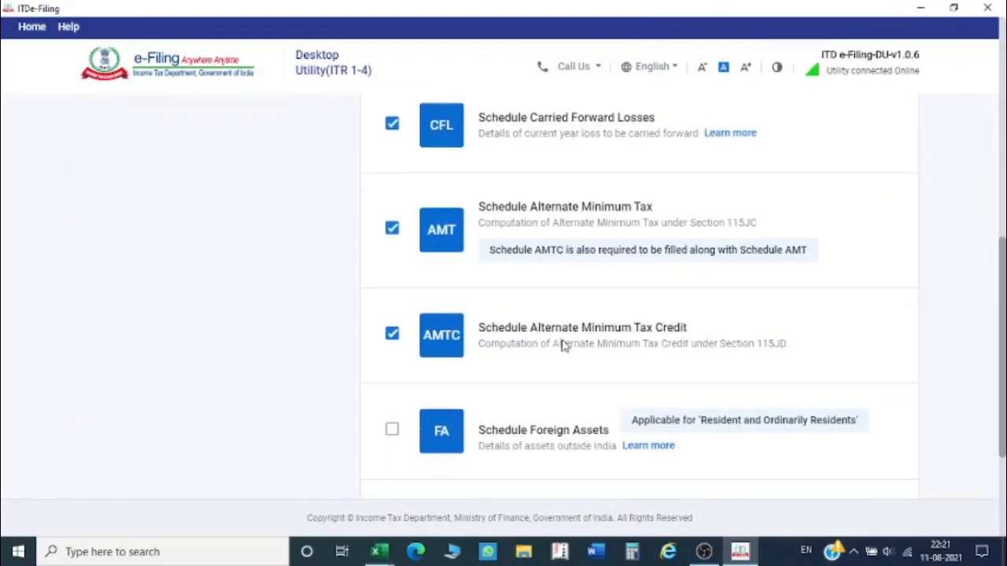
{"action": "scroll", "coordinate": [763, 393], "scroll_direction": "down", "scroll_amount": 1}
{"action": "left_click", "coordinate": [889, 436]}
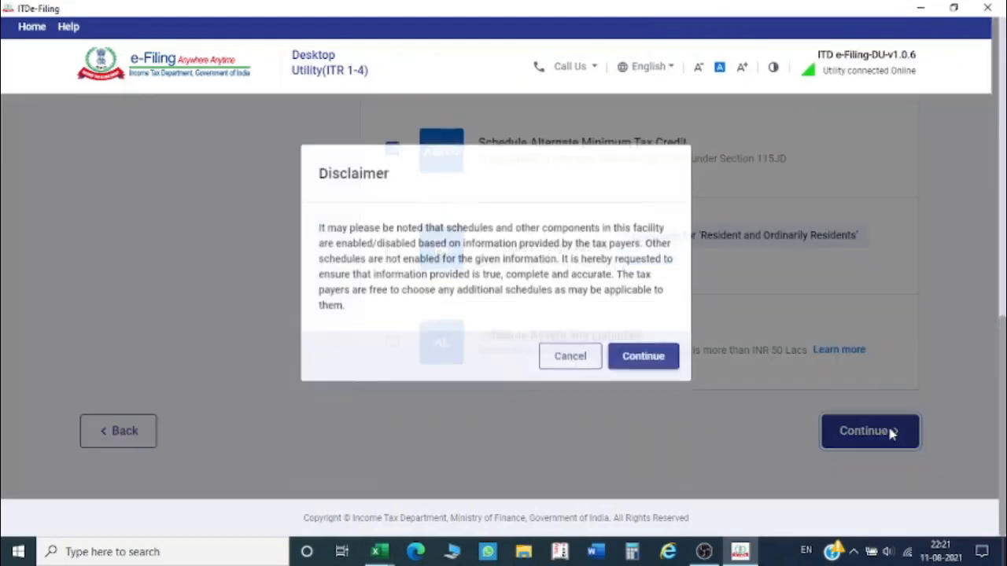
{"action": "left_click", "coordinate": [654, 377]}
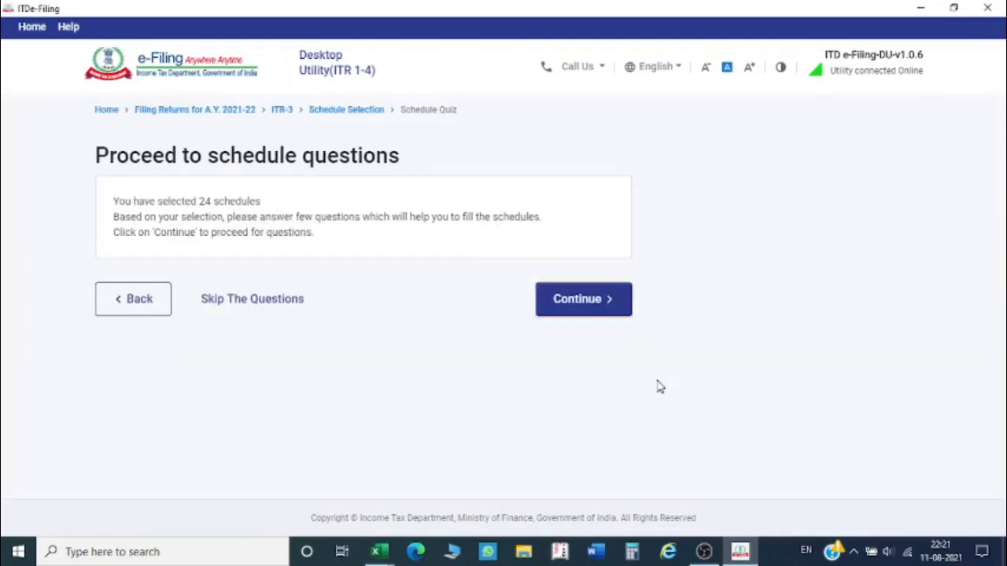
{"action": "left_click", "coordinate": [556, 300]}
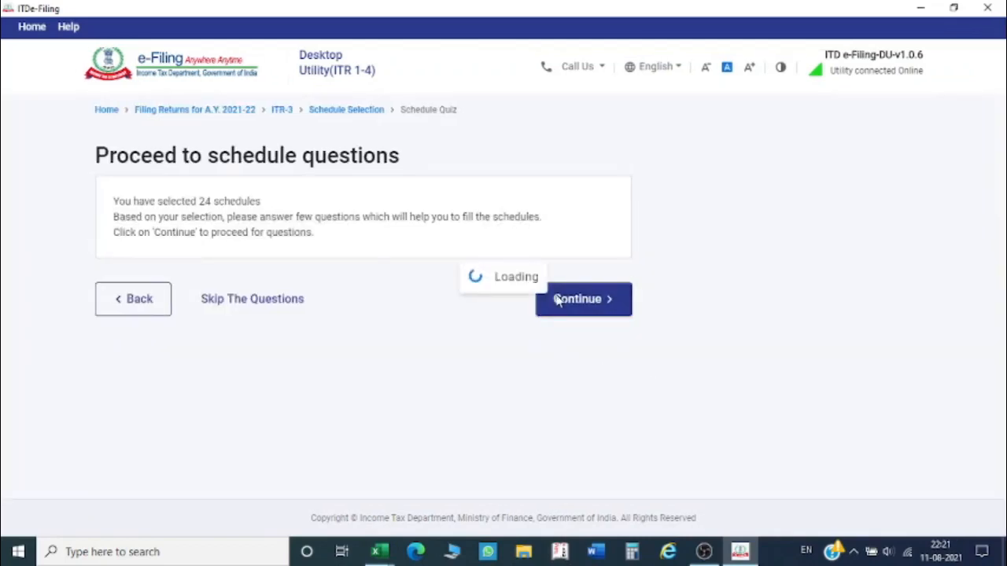
- Keep No for the new tax regime u/s 115BAC and skip the remaining schedule questions from Salary Exemption onward
{"action": "scroll", "coordinate": [328, 360], "scroll_direction": "down", "scroll_amount": 3}
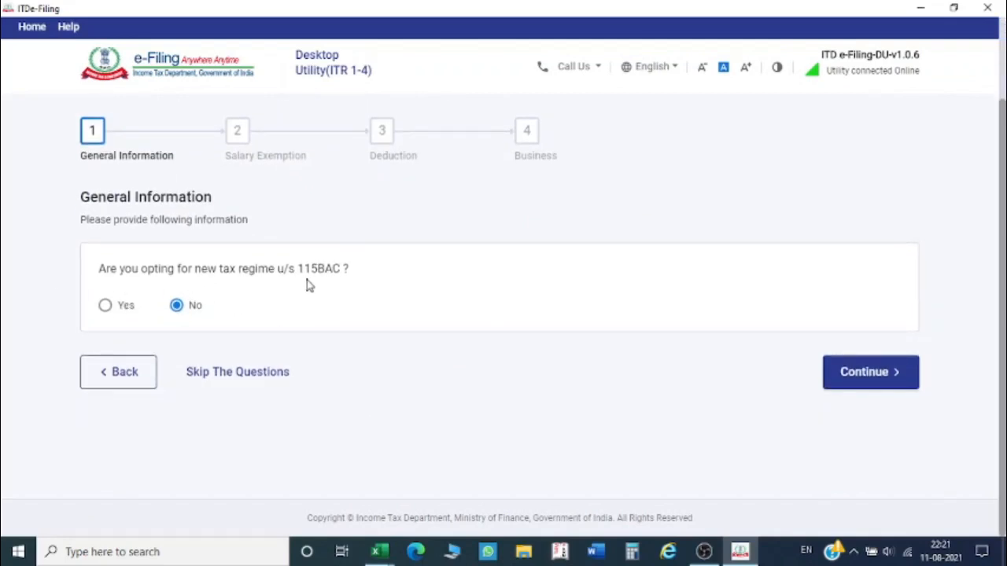
{"action": "left_click", "coordinate": [868, 371]}
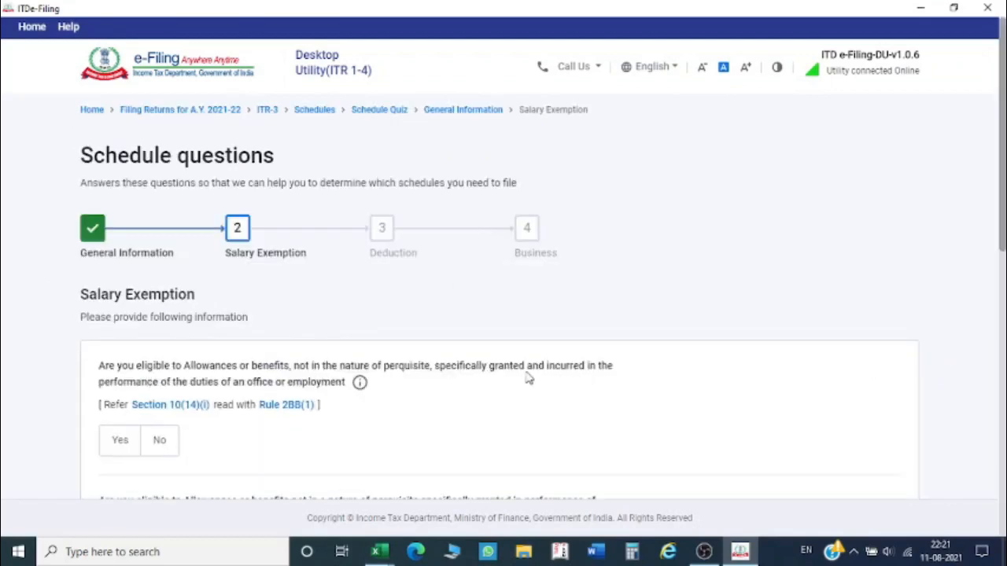
{"action": "scroll", "coordinate": [528, 379], "scroll_direction": "down", "scroll_amount": 15}
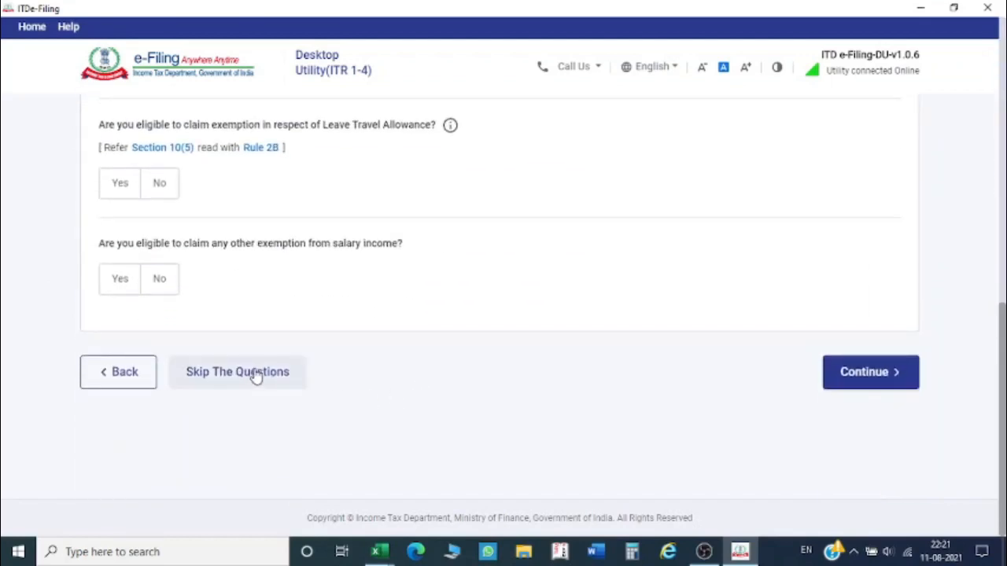
{"action": "left_click", "coordinate": [257, 377]}
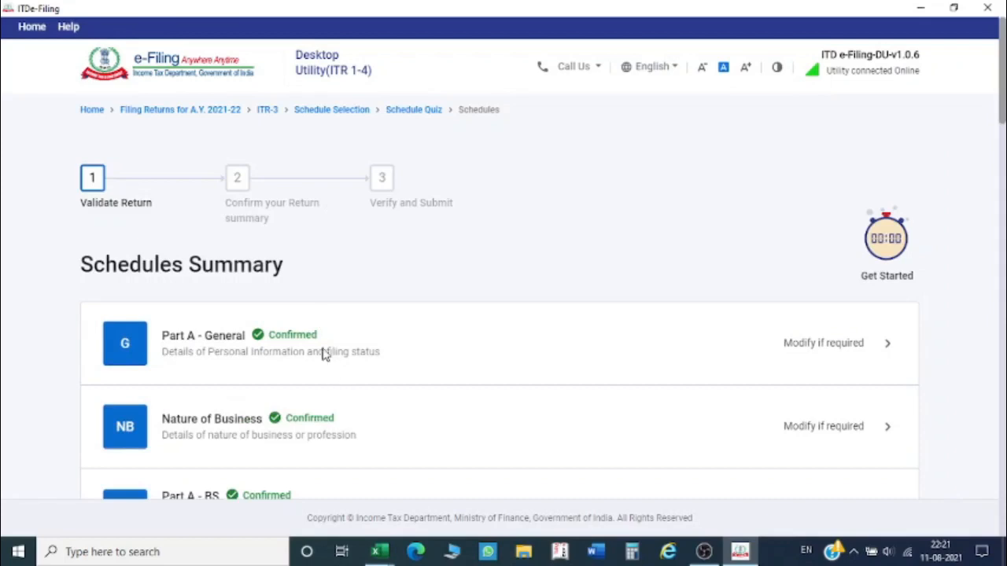
- Open Part A - General and review the taxpayer's personal information and contact details
{"action": "left_click", "coordinate": [774, 356]}
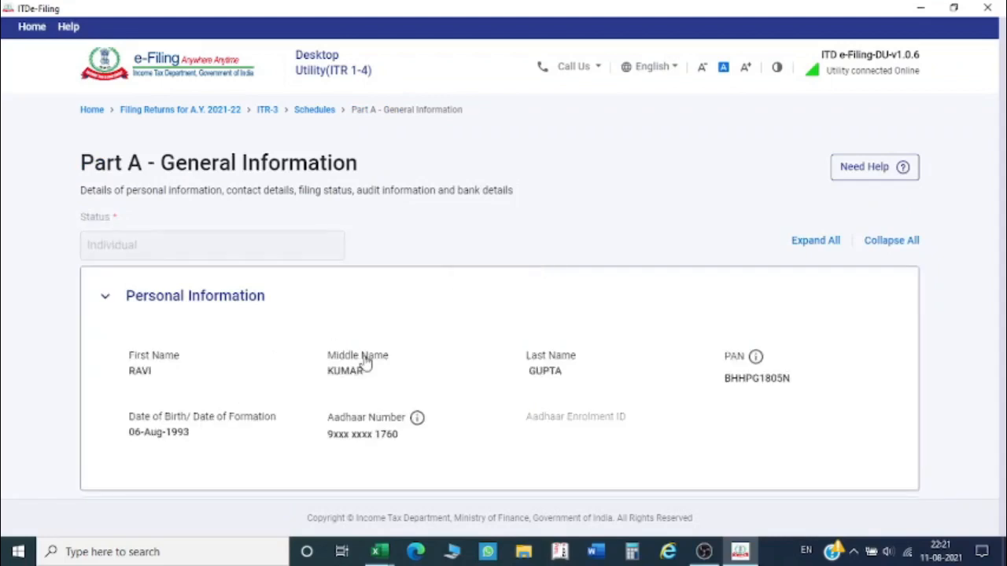
{"action": "scroll", "coordinate": [198, 344], "scroll_direction": "down", "scroll_amount": 1}
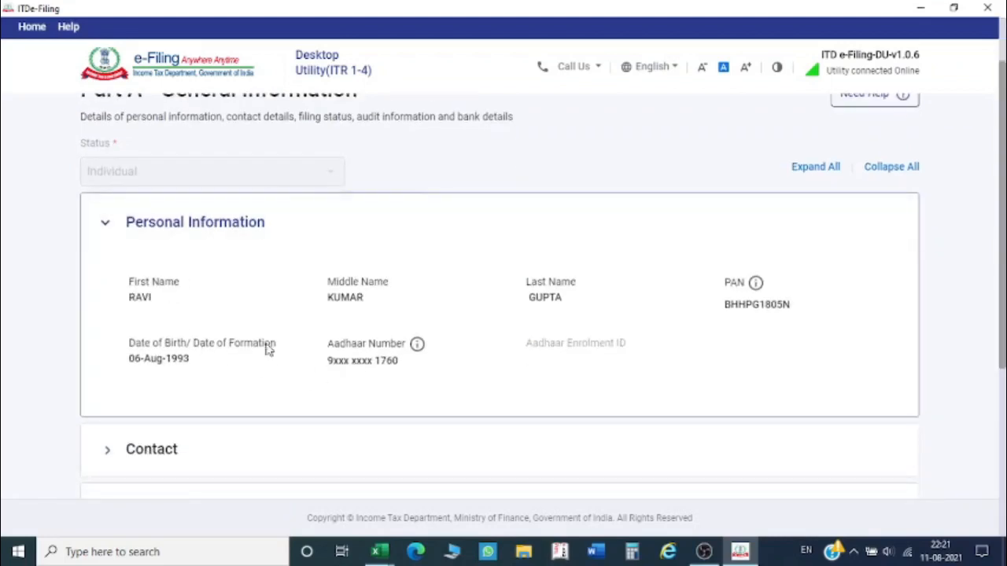
{"action": "scroll", "coordinate": [280, 330], "scroll_direction": "down", "scroll_amount": 4}
{"action": "left_click", "coordinate": [200, 181]}
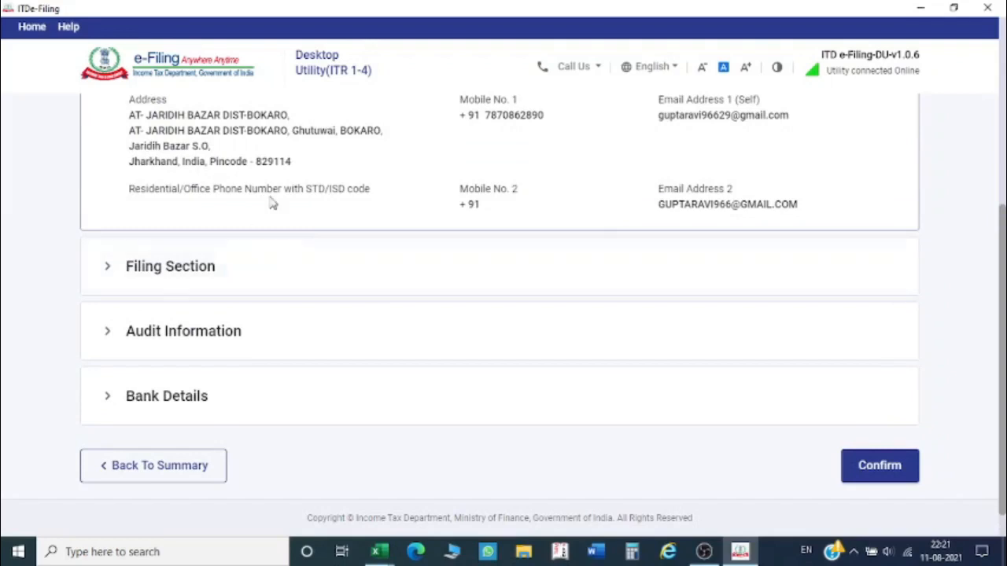
- Review the Filing Section from the 139(1) filing type to the unlisted equity shares question, and save it
{"action": "left_click", "coordinate": [263, 277]}
{"action": "scroll", "coordinate": [305, 266], "scroll_direction": "down", "scroll_amount": 1}
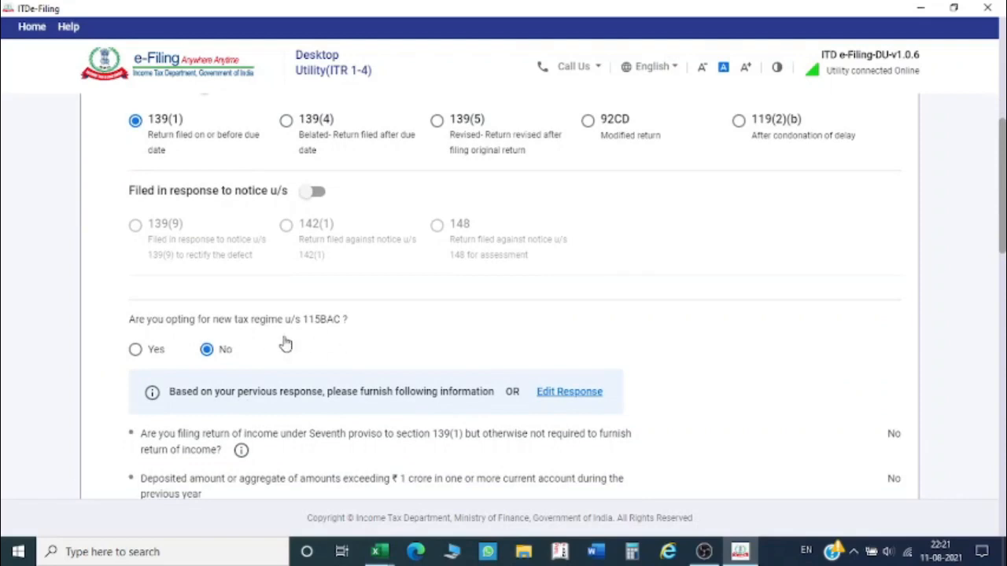
{"action": "scroll", "coordinate": [247, 359], "scroll_direction": "down", "scroll_amount": 2}
{"action": "scroll", "coordinate": [249, 368], "scroll_direction": "down", "scroll_amount": 3}
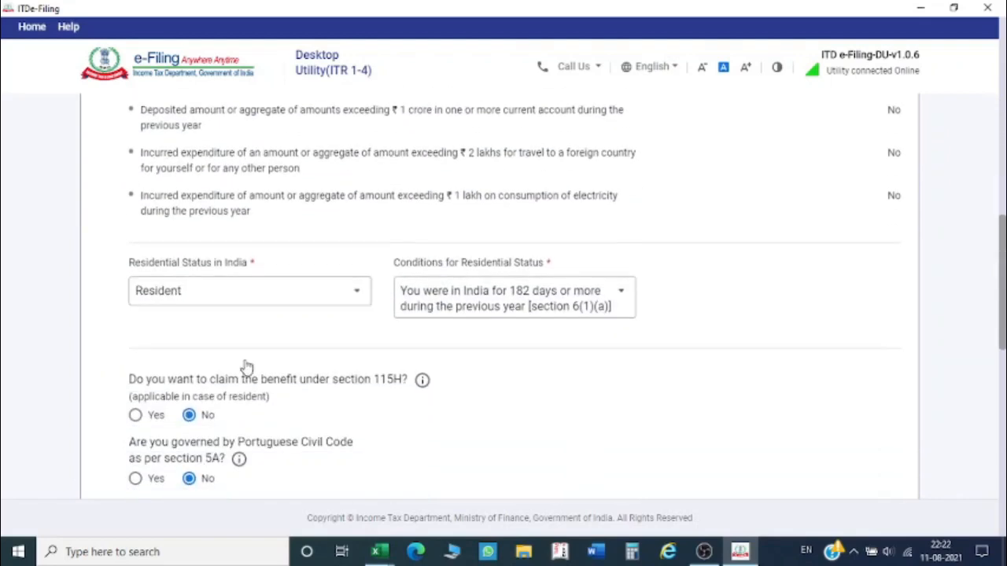
{"action": "scroll", "coordinate": [231, 377], "scroll_direction": "down", "scroll_amount": 1}
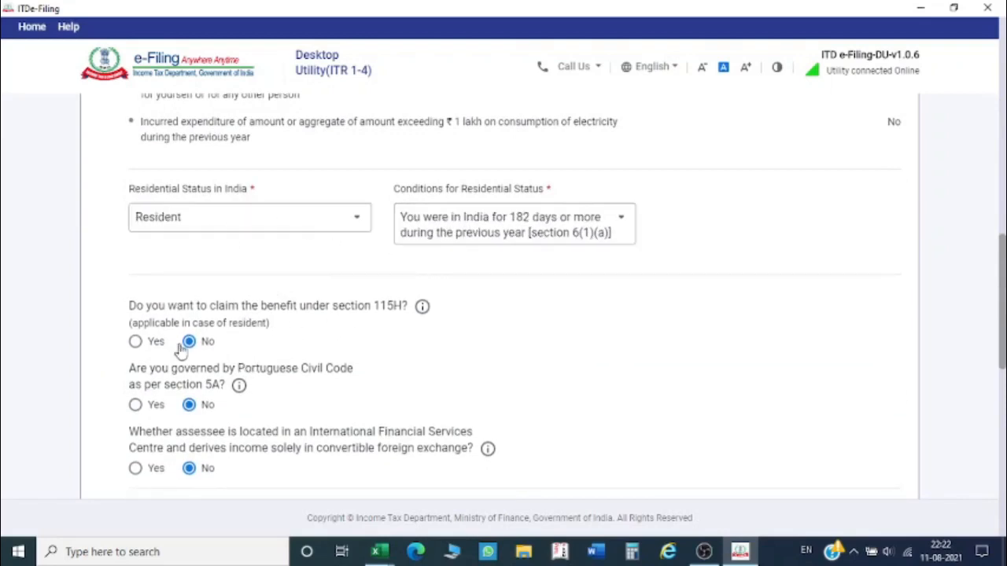
{"action": "scroll", "coordinate": [180, 348], "scroll_direction": "down", "scroll_amount": 2}
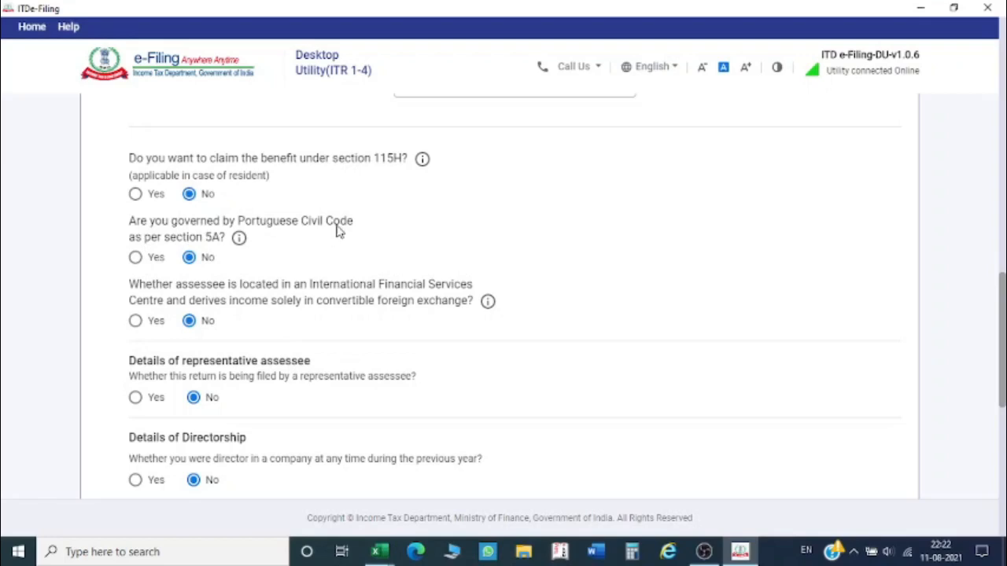
{"action": "scroll", "coordinate": [250, 256], "scroll_direction": "down", "scroll_amount": 1}
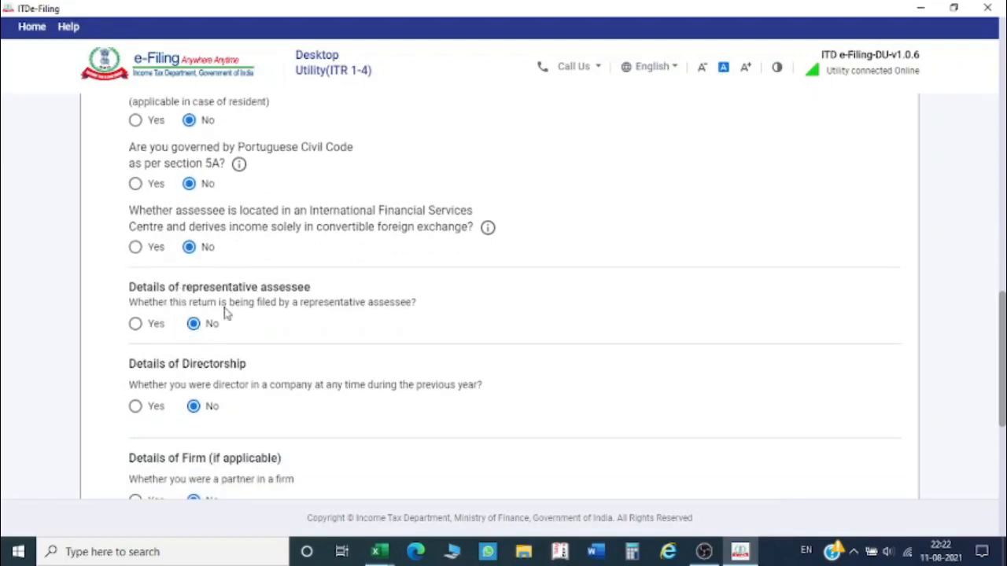
{"action": "scroll", "coordinate": [214, 367], "scroll_direction": "down", "scroll_amount": 1}
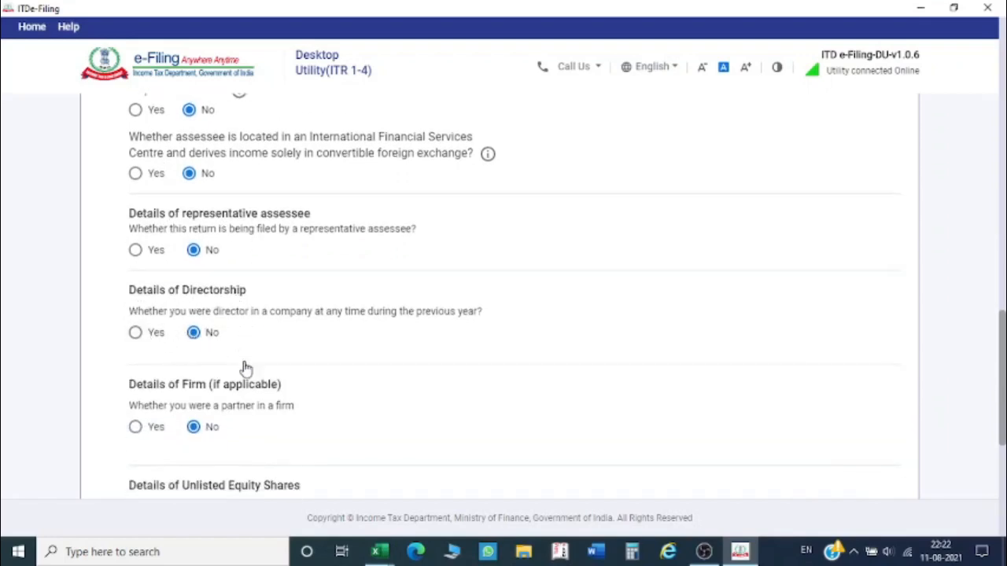
{"action": "scroll", "coordinate": [242, 370], "scroll_direction": "down", "scroll_amount": 1}
{"action": "scroll", "coordinate": [269, 379], "scroll_direction": "down", "scroll_amount": 1}
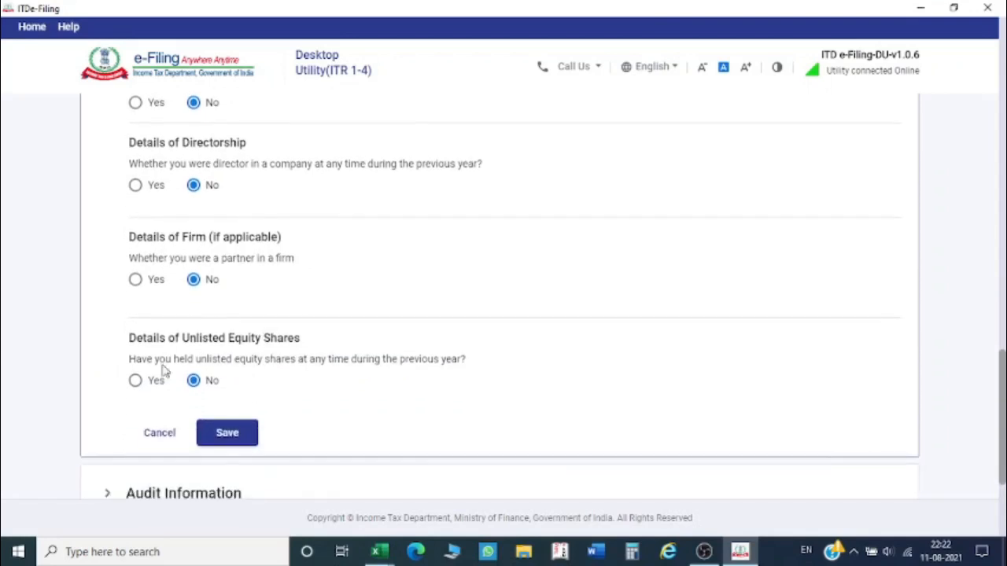
{"action": "left_click", "coordinate": [243, 437]}
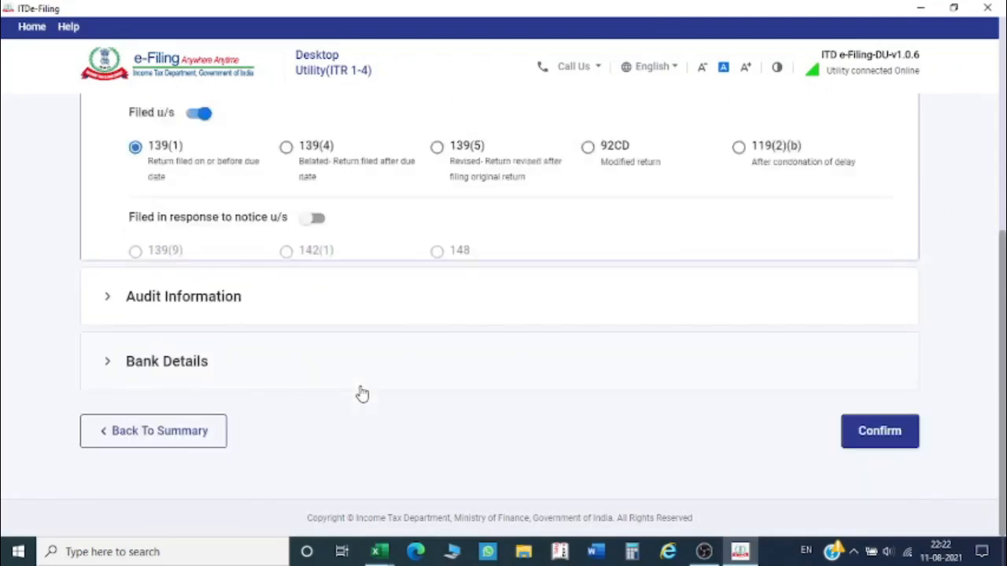
- Review the Audit Information answers on sections 44AA, 44AB, 92E and other audit reports, and save them
{"action": "left_click", "coordinate": [198, 307]}
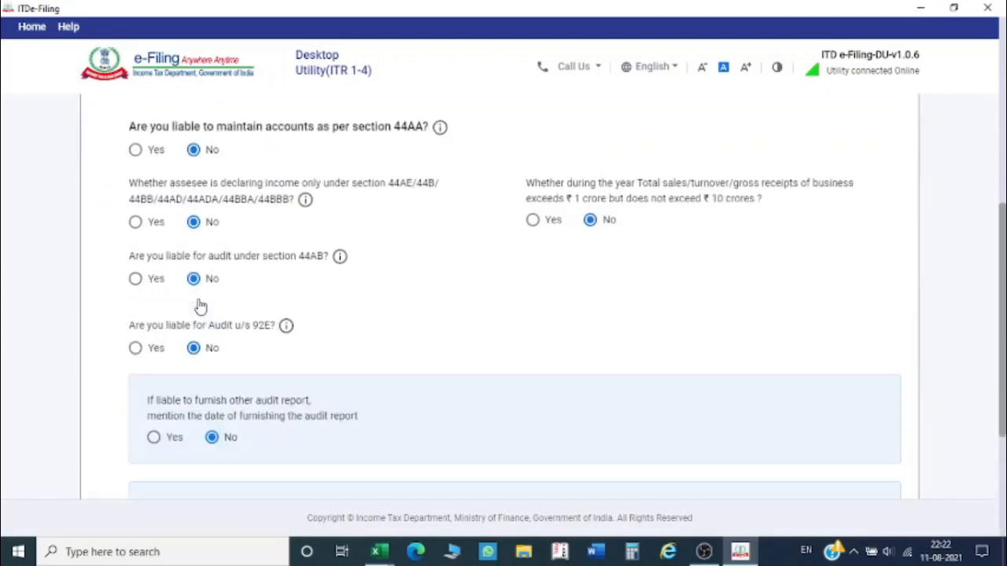
{"action": "scroll", "coordinate": [204, 303], "scroll_direction": "up", "scroll_amount": 1}
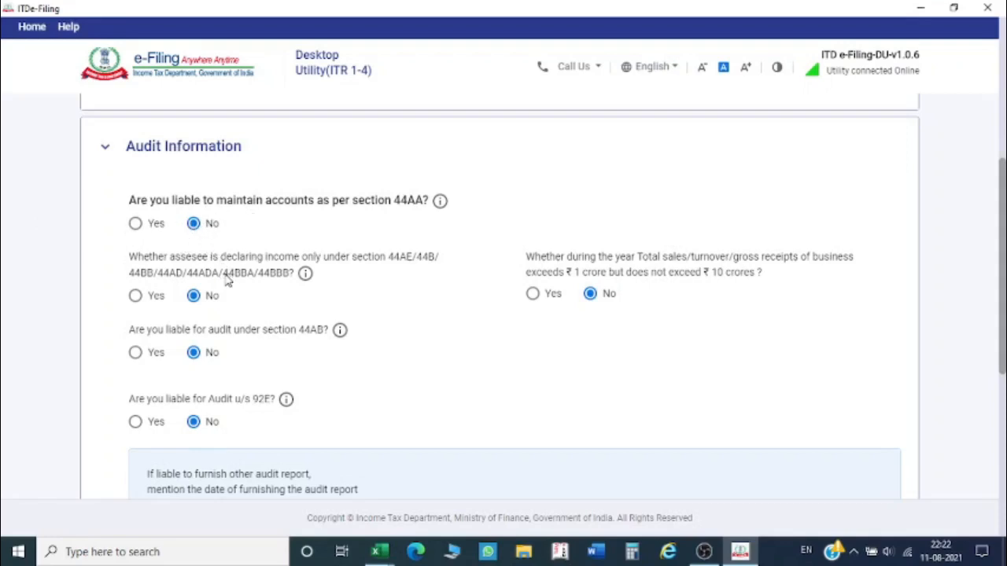
{"action": "scroll", "coordinate": [220, 291], "scroll_direction": "down", "scroll_amount": 1}
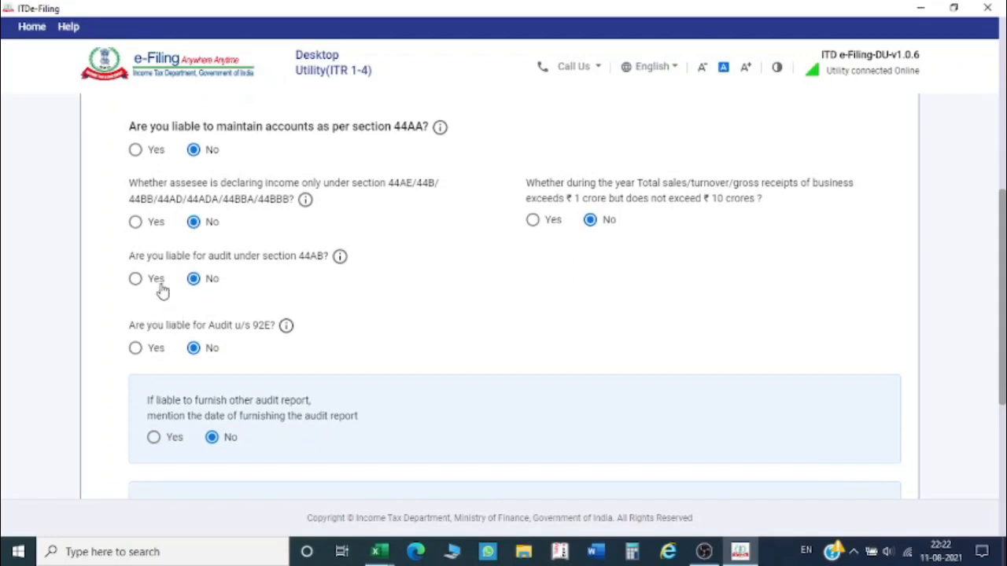
{"action": "scroll", "coordinate": [221, 325], "scroll_direction": "down", "scroll_amount": 1}
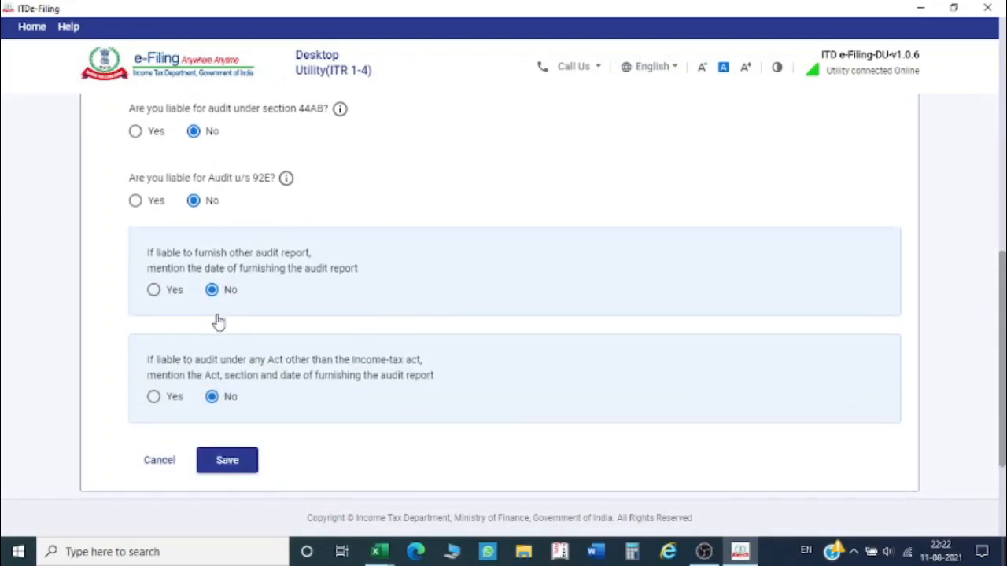
{"action": "scroll", "coordinate": [220, 319], "scroll_direction": "down", "scroll_amount": 1}
{"action": "left_click", "coordinate": [231, 389]}
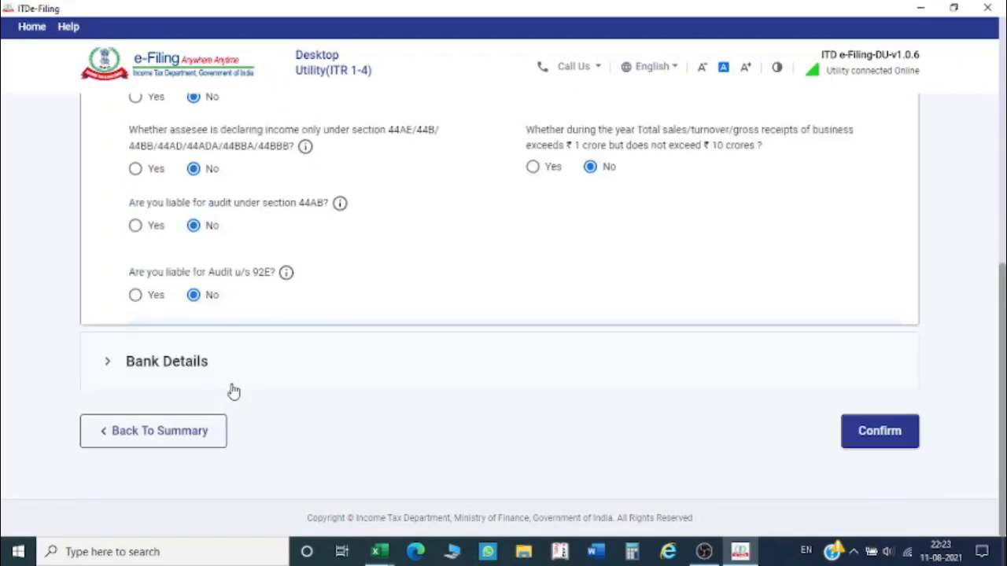
- Review the bank accounts and their refund nomination in Bank Details, and confirm Part A - General
{"action": "left_click", "coordinate": [207, 362]}
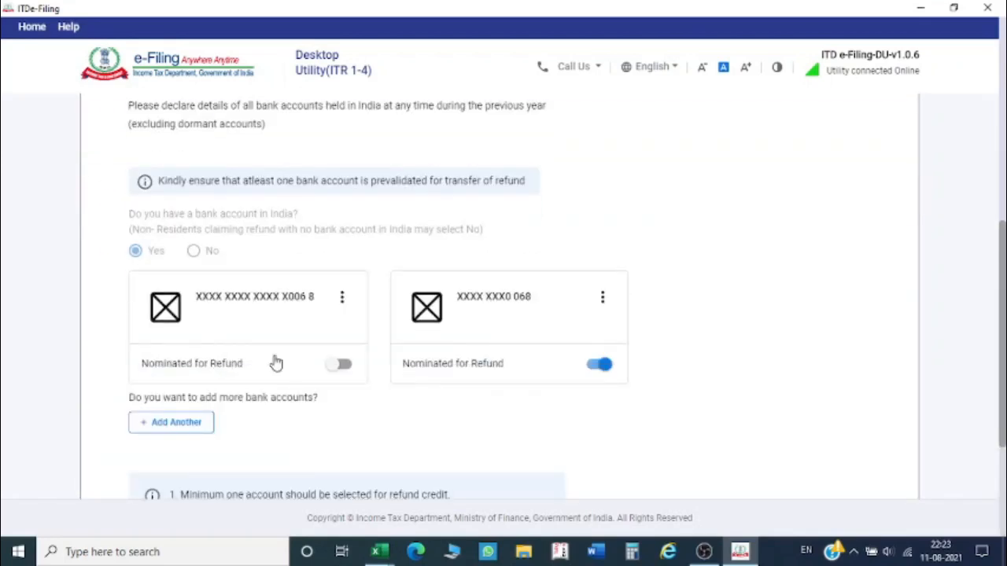
{"action": "scroll", "coordinate": [487, 399], "scroll_direction": "down", "scroll_amount": 3}
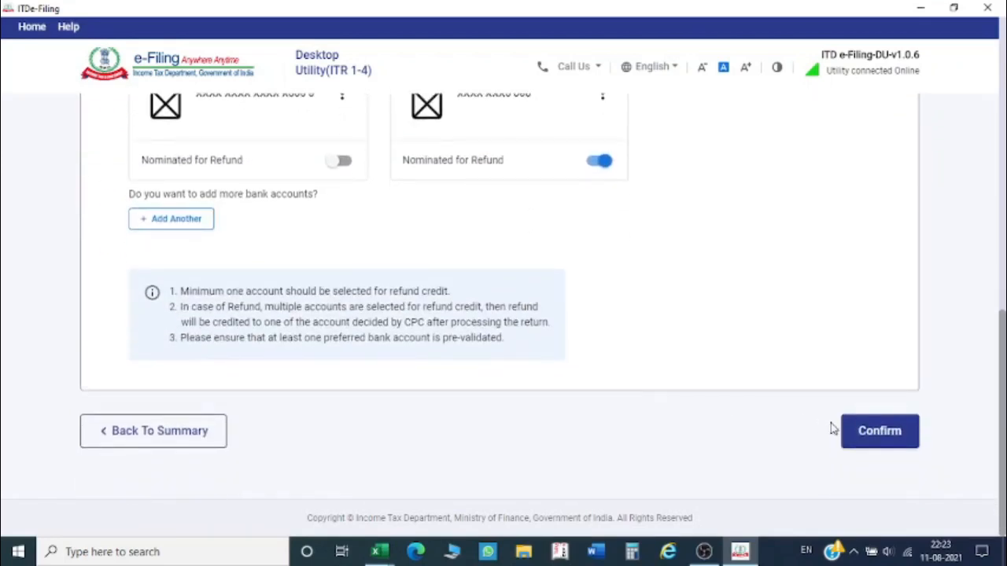
{"action": "left_click", "coordinate": [906, 435]}
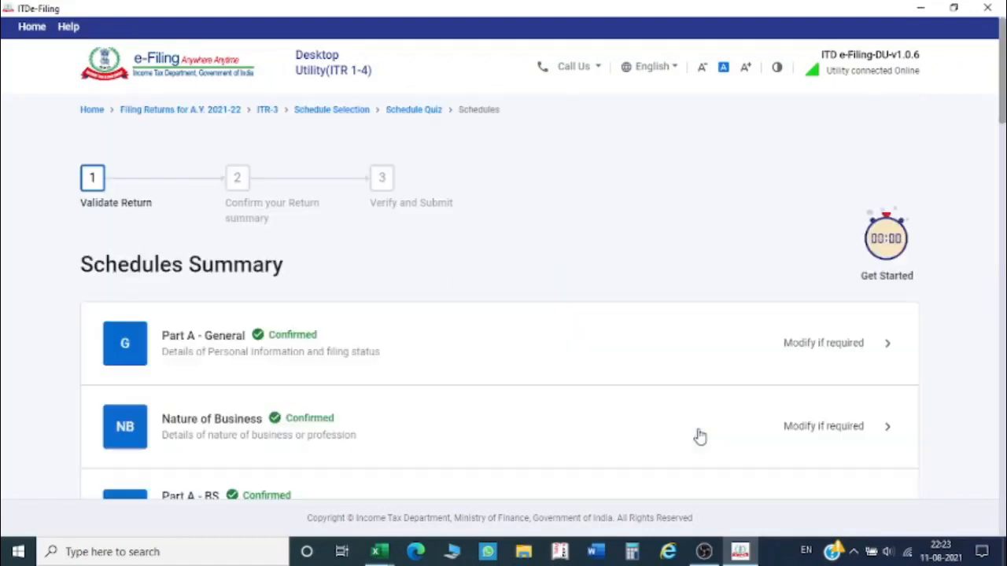
- Open the 13018 - Other financial intermediation services n.e.c. entry in Nature of Business for editing, save it and confirm the schedule
{"action": "scroll", "coordinate": [641, 437], "scroll_direction": "down", "scroll_amount": 3}
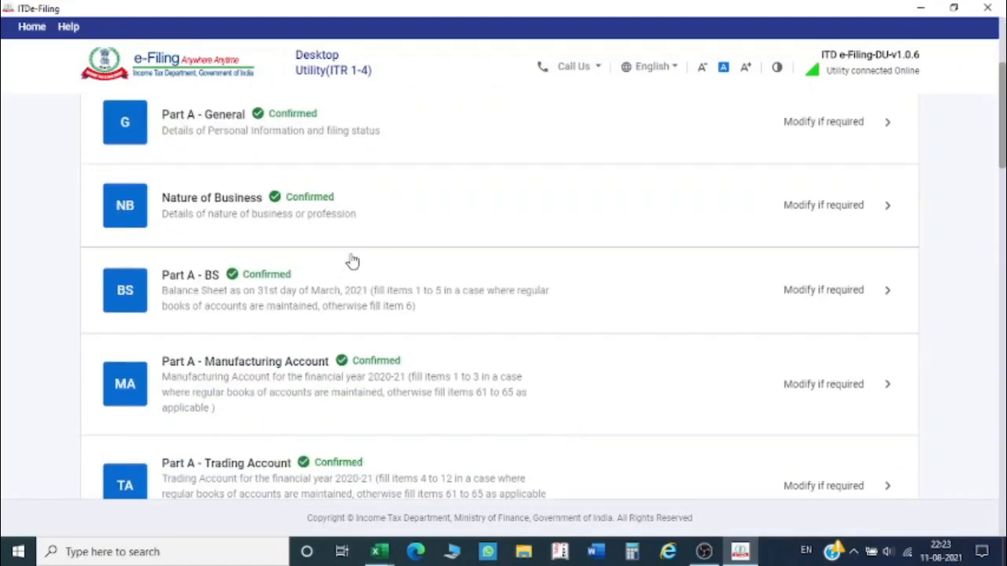
{"action": "left_click", "coordinate": [377, 214]}
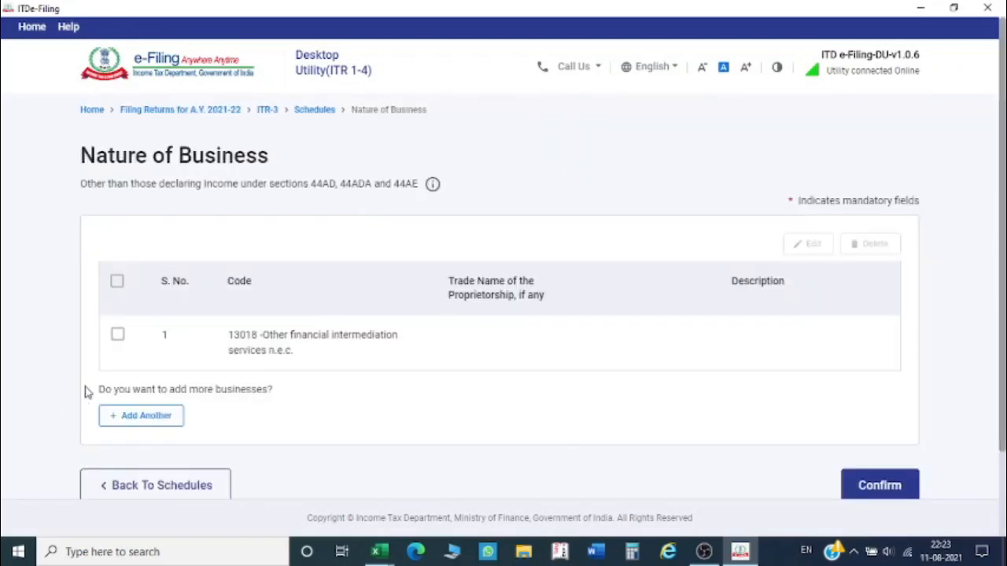
{"action": "left_click", "coordinate": [120, 336]}
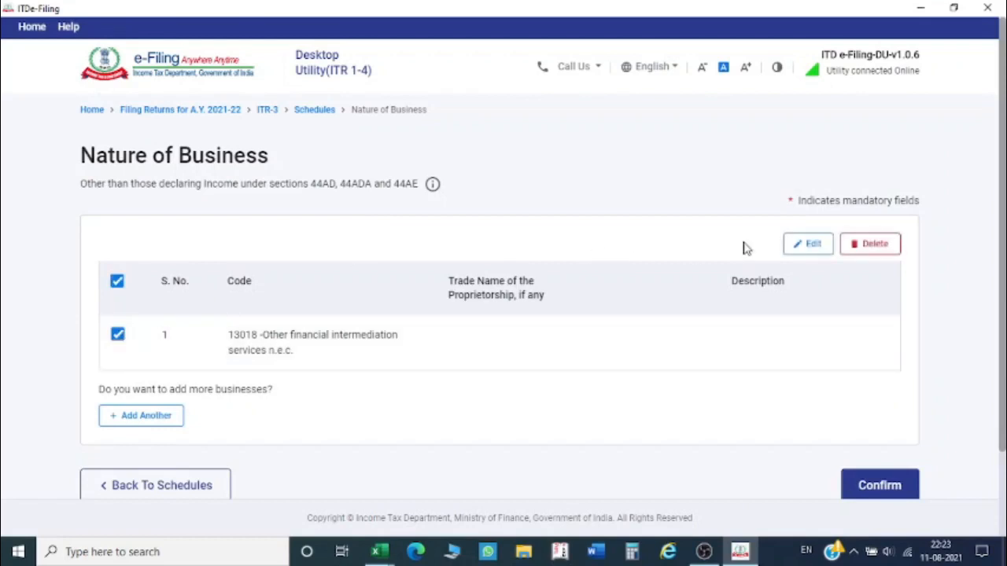
{"action": "left_click", "coordinate": [807, 245]}
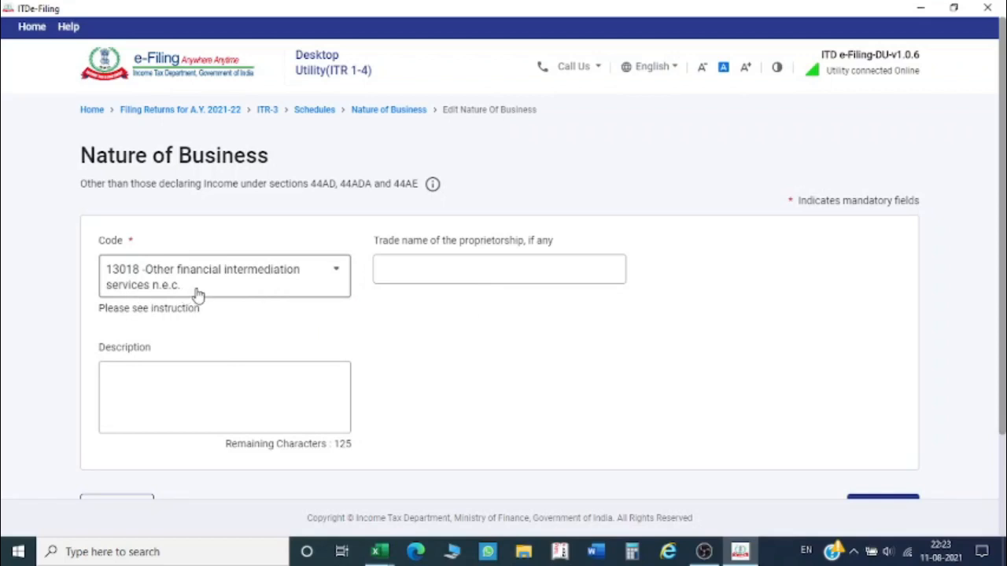
{"action": "scroll", "coordinate": [431, 308], "scroll_direction": "down", "scroll_amount": 1}
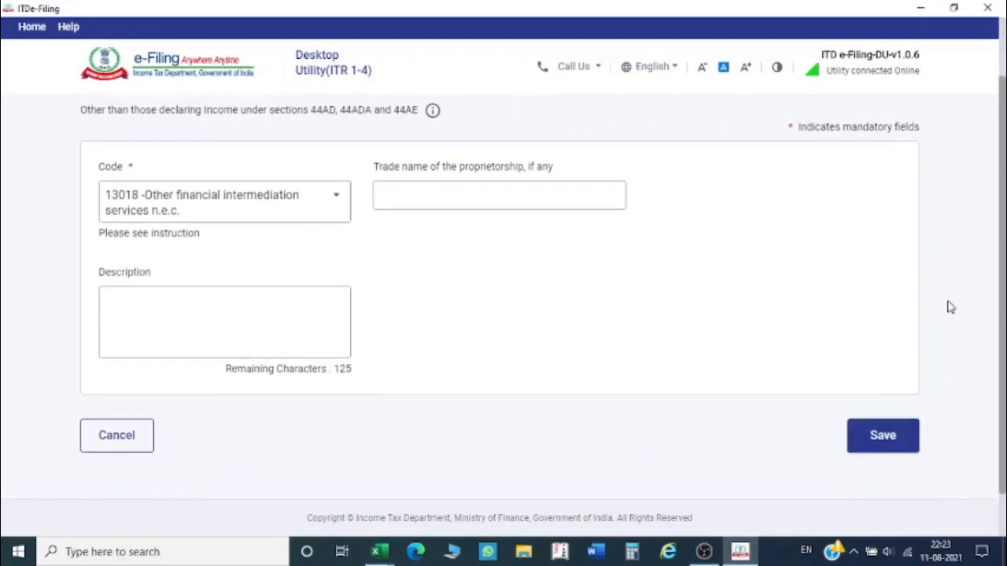
{"action": "left_click", "coordinate": [903, 449]}
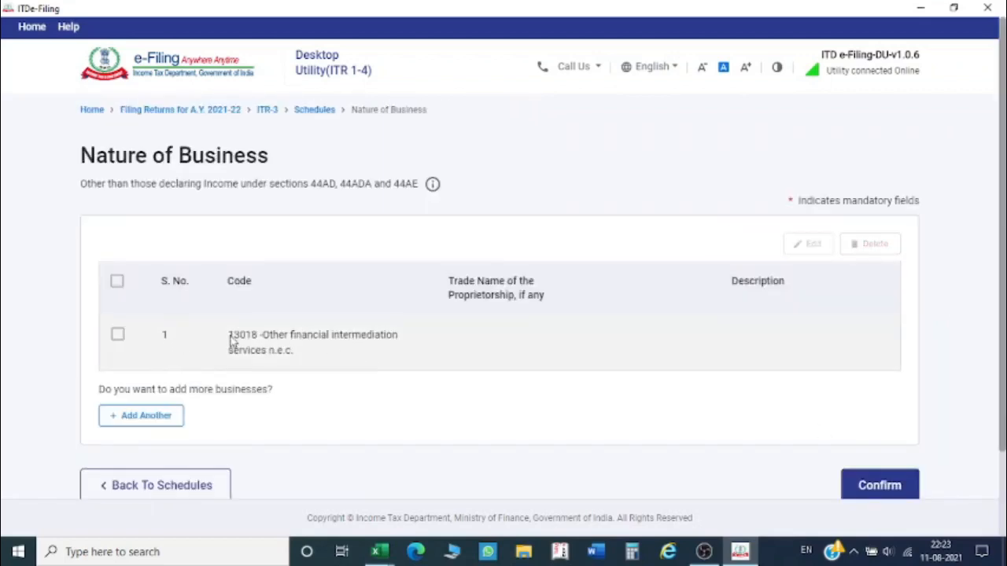
{"action": "scroll", "coordinate": [311, 354], "scroll_direction": "down", "scroll_amount": 1}
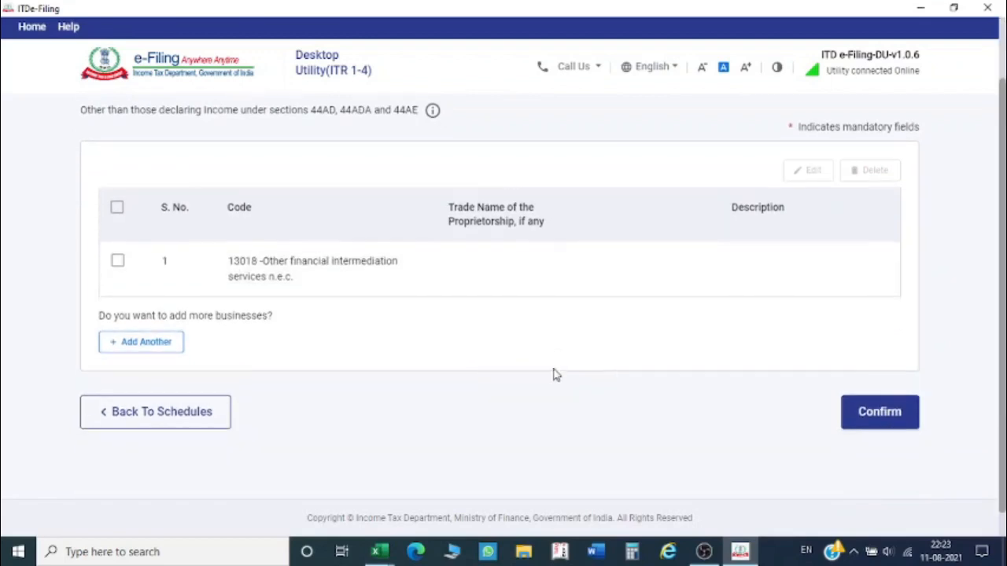
{"action": "left_click", "coordinate": [882, 408]}
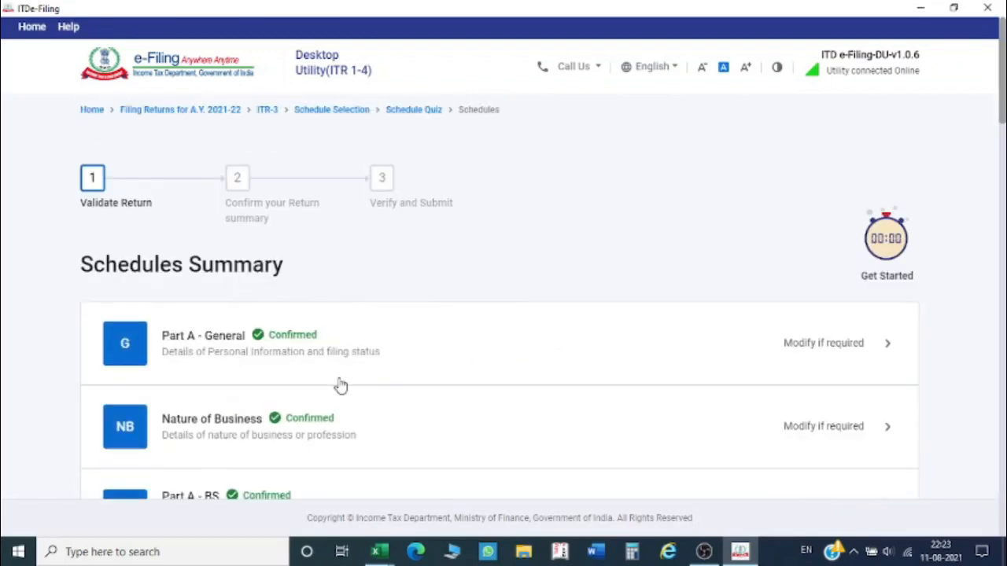
- Review the No Account Cases amounts in the Part A - BS balance sheet, confirm the schedule and acknowledge the section 44AA notice
{"action": "scroll", "coordinate": [339, 386], "scroll_direction": "down", "scroll_amount": 3}
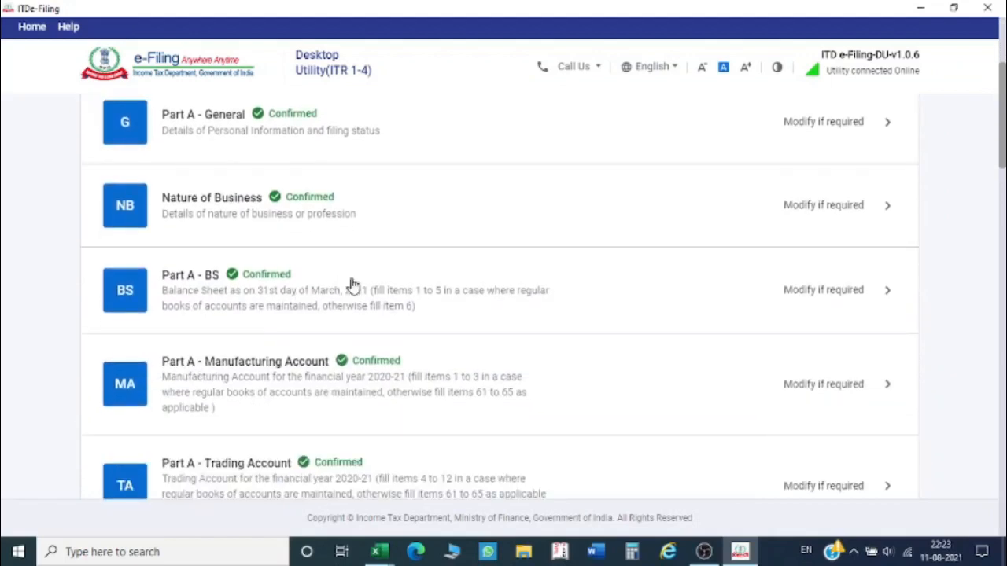
{"action": "left_click", "coordinate": [639, 289]}
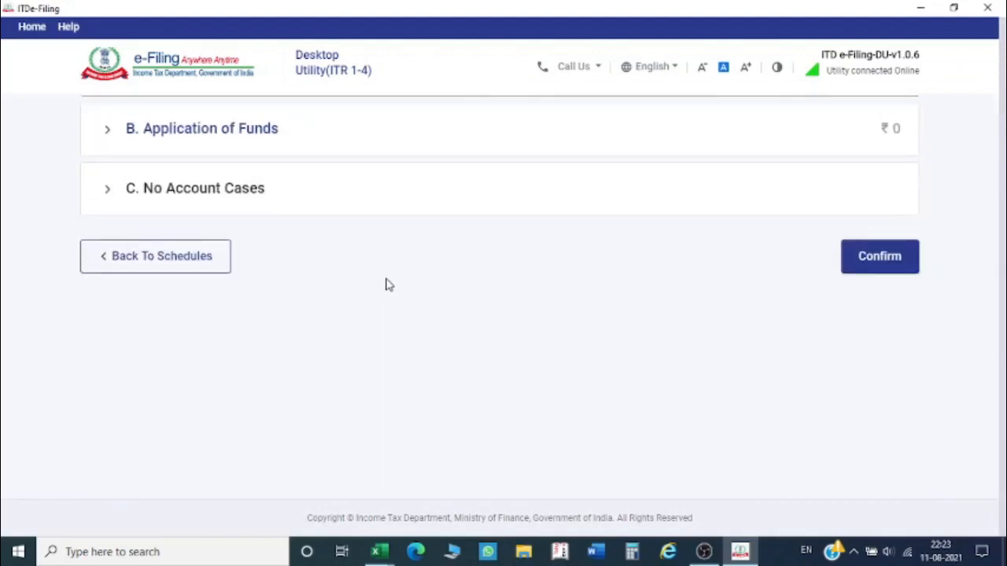
{"action": "scroll", "coordinate": [314, 302], "scroll_direction": "down", "scroll_amount": 1}
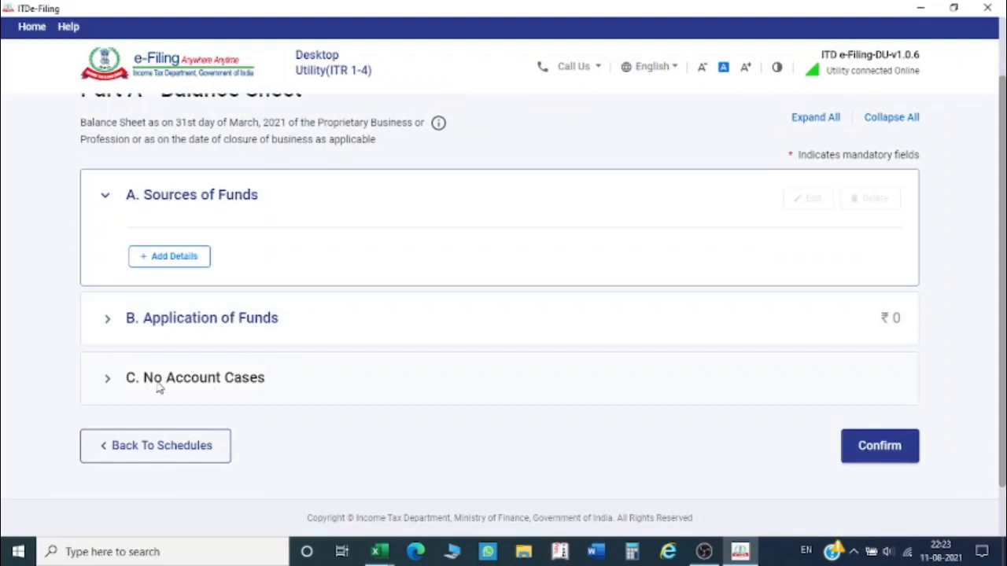
{"action": "left_click", "coordinate": [281, 385]}
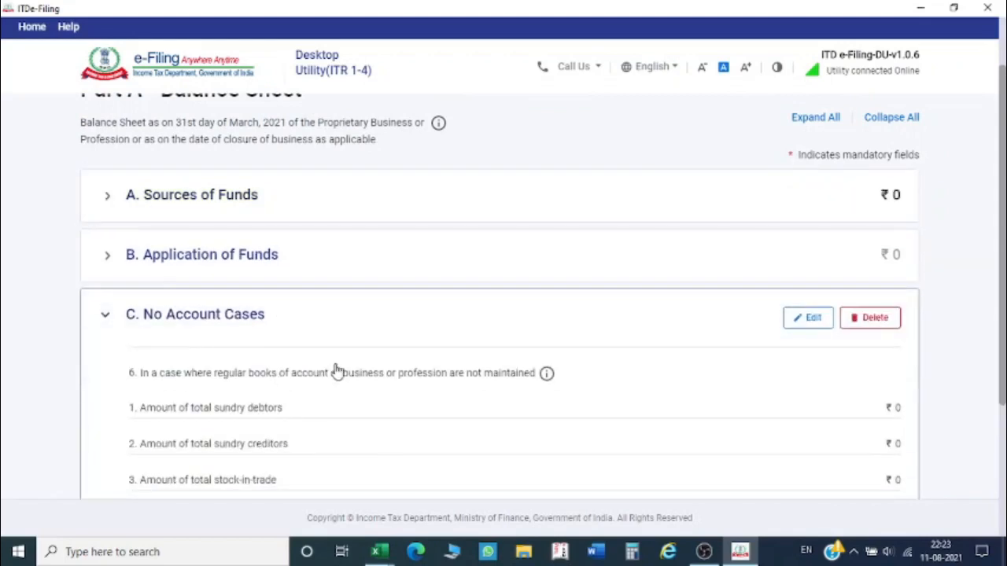
{"action": "scroll", "coordinate": [338, 373], "scroll_direction": "down", "scroll_amount": 1}
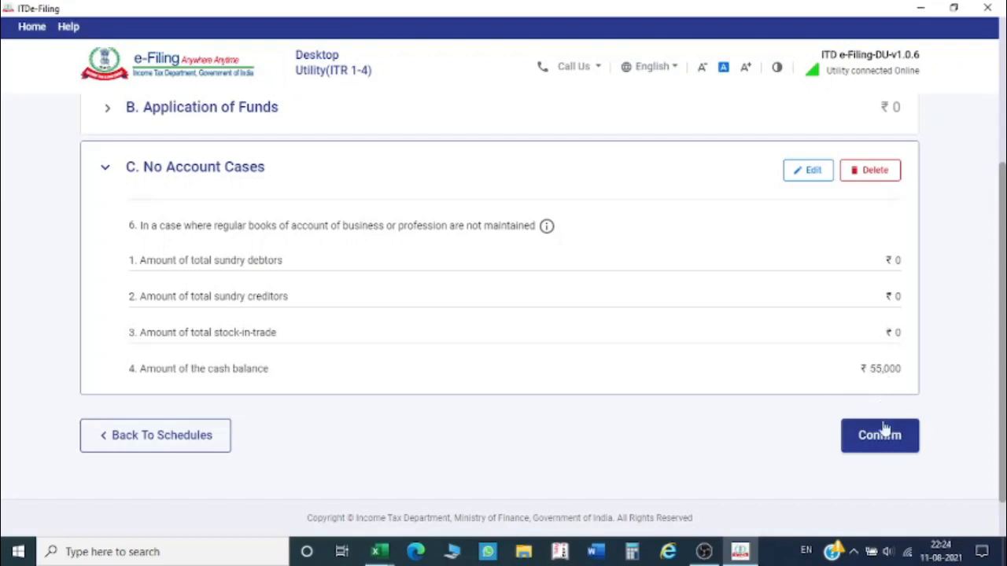
{"action": "left_click", "coordinate": [894, 449]}
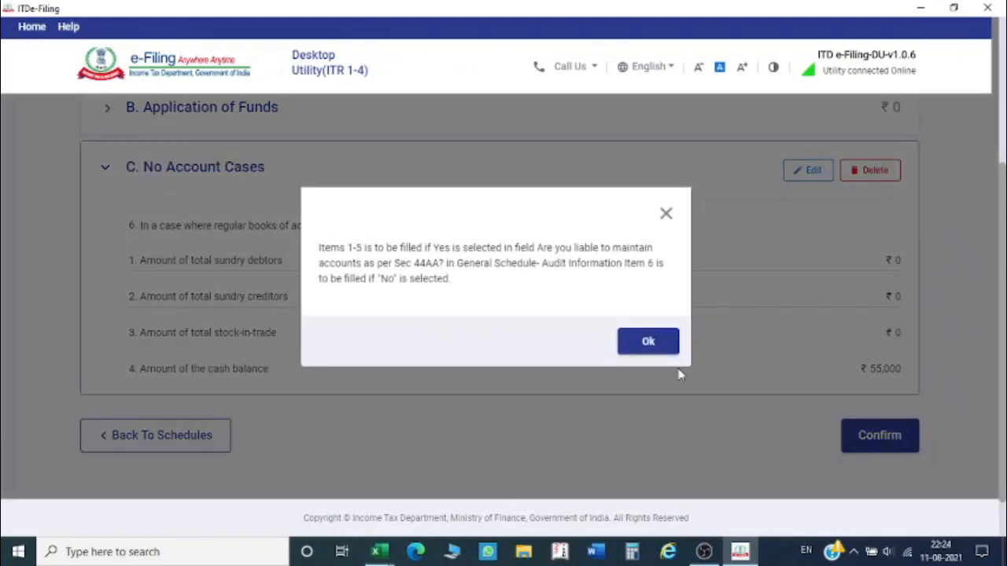
{"action": "left_click", "coordinate": [667, 342]}
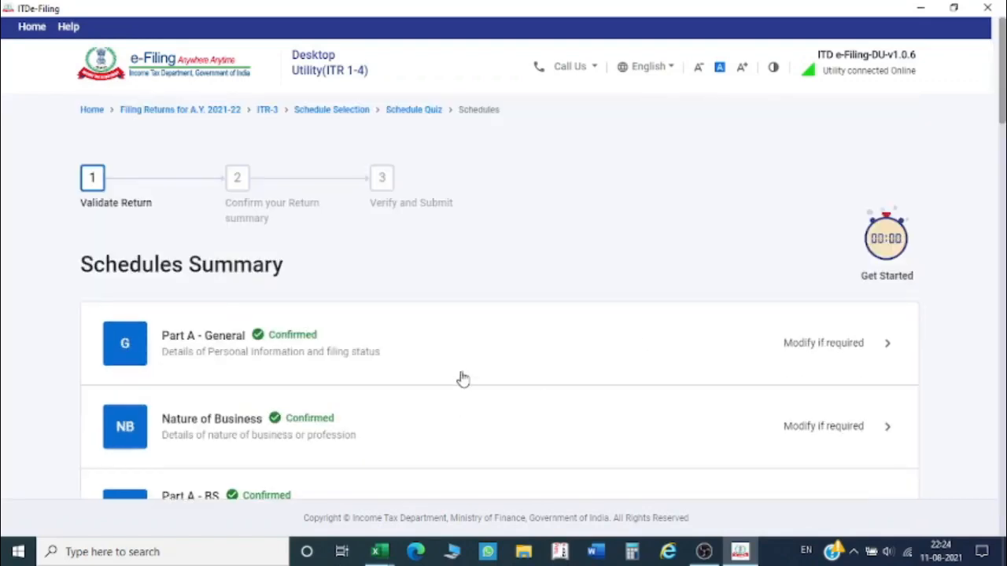
- Open the Part A - P & L schedule from the Schedules Summary
{"action": "scroll", "coordinate": [467, 423], "scroll_direction": "down", "scroll_amount": 3}
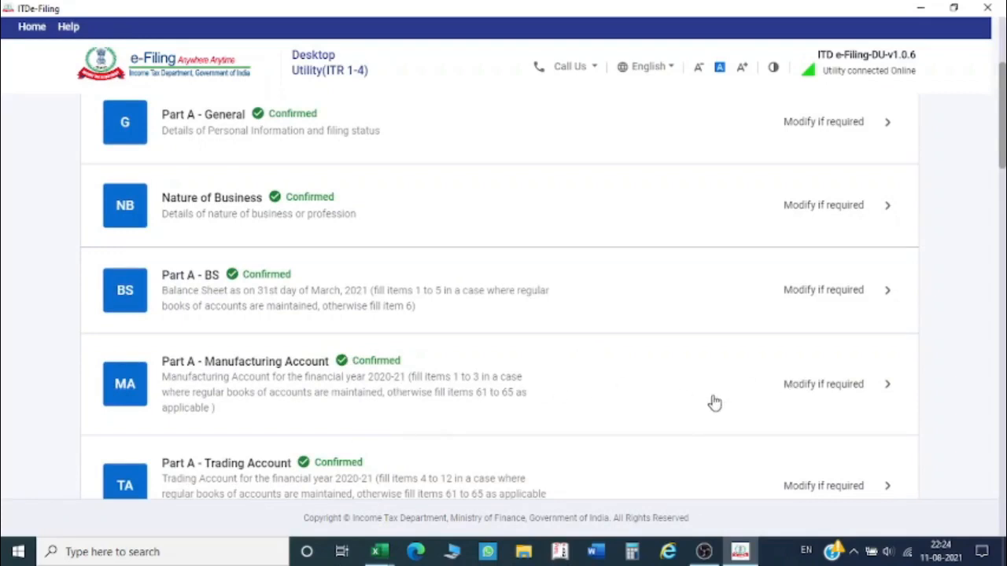
{"action": "scroll", "coordinate": [712, 403], "scroll_direction": "down", "scroll_amount": 2}
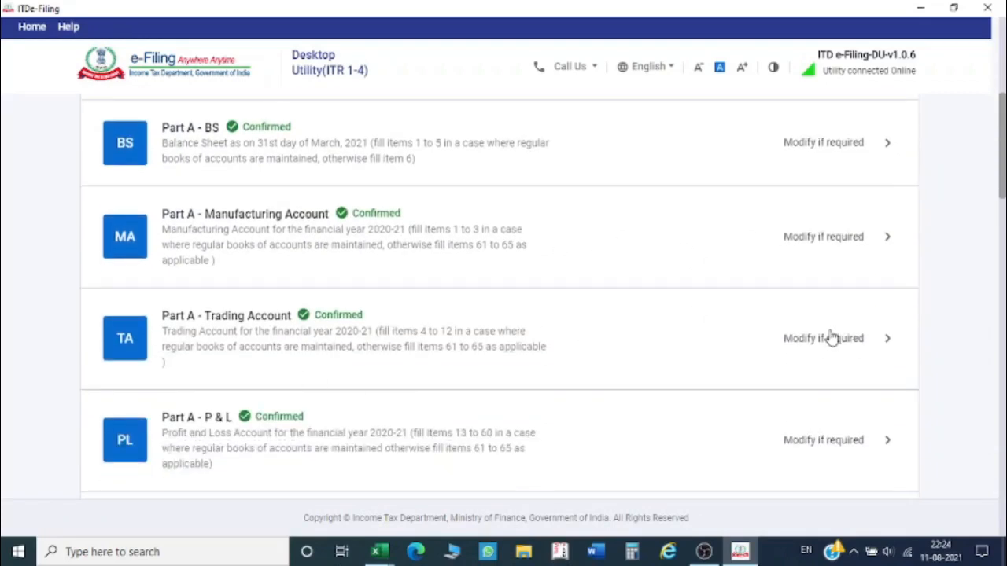
{"action": "scroll", "coordinate": [787, 346], "scroll_direction": "down", "scroll_amount": 2}
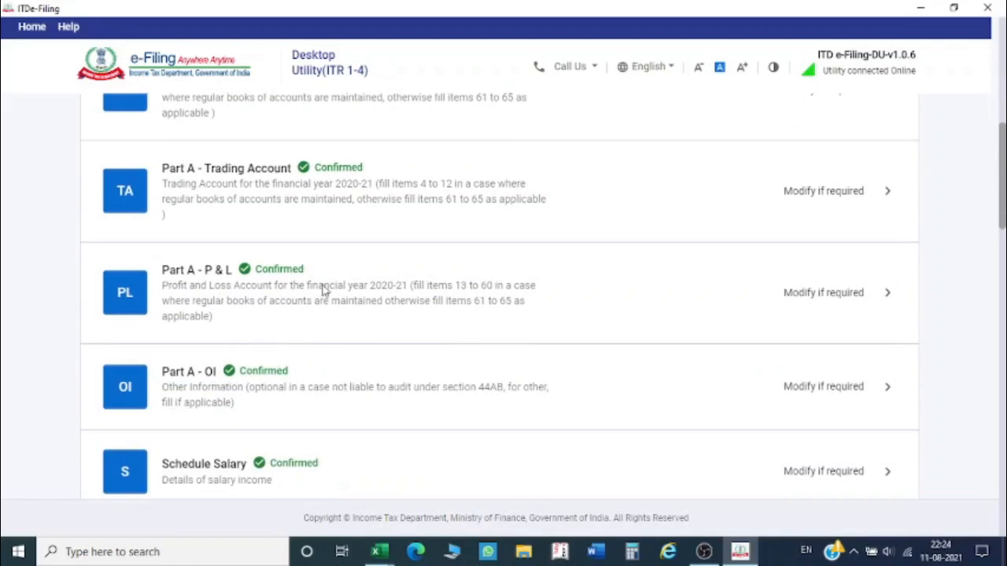
{"action": "left_click", "coordinate": [755, 293]}
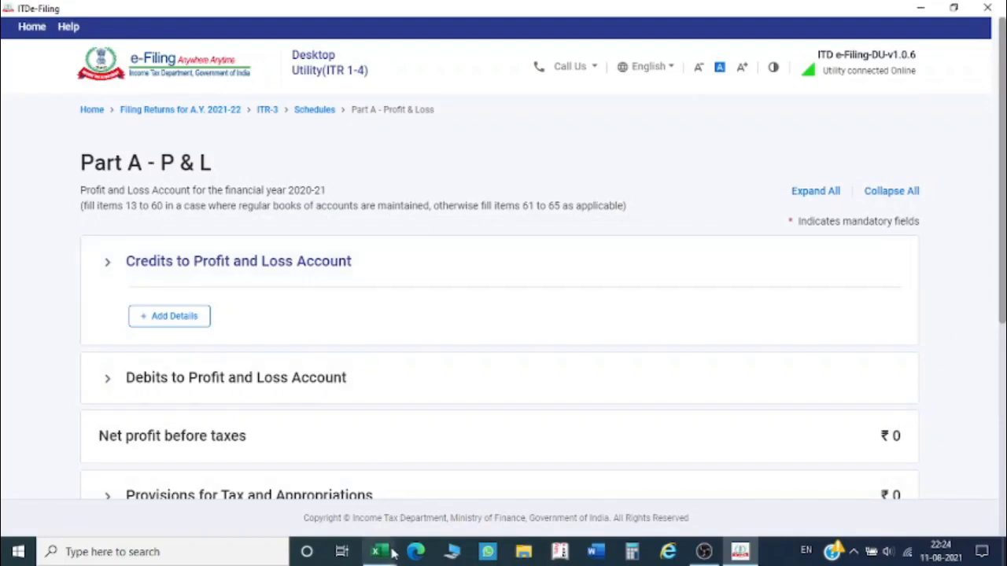
- Switch to the COMPUTATION workbook in Excel and check the Speculative Business (Intraday Trading) and Non-Speculative Business (F&O) rows
{"action": "mouse_move", "coordinate": [380, 553]}
{"action": "left_click", "coordinate": [416, 492]}
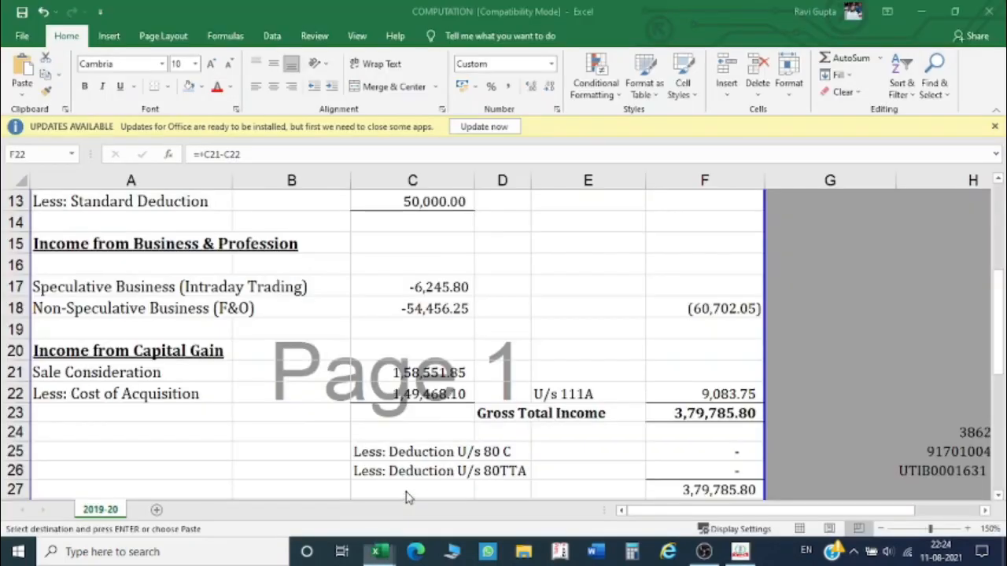
{"action": "left_click", "coordinate": [108, 287]}
{"action": "left_click", "coordinate": [118, 309]}
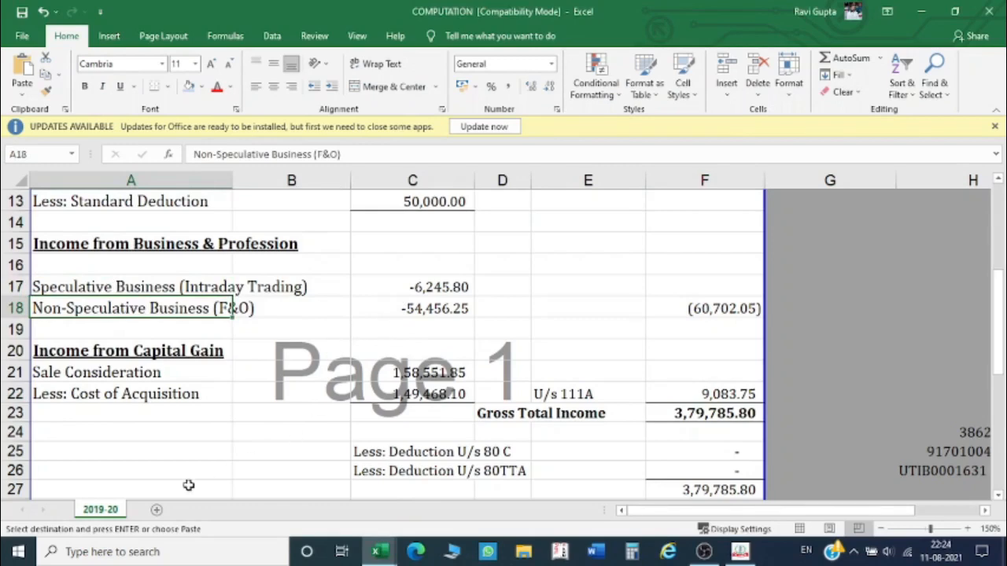
- Switch to the F&O workbook and compare the Equity1, Intra Day and F&O1 sheets to distinguish the types of trading income
{"action": "mouse_move", "coordinate": [376, 552]}
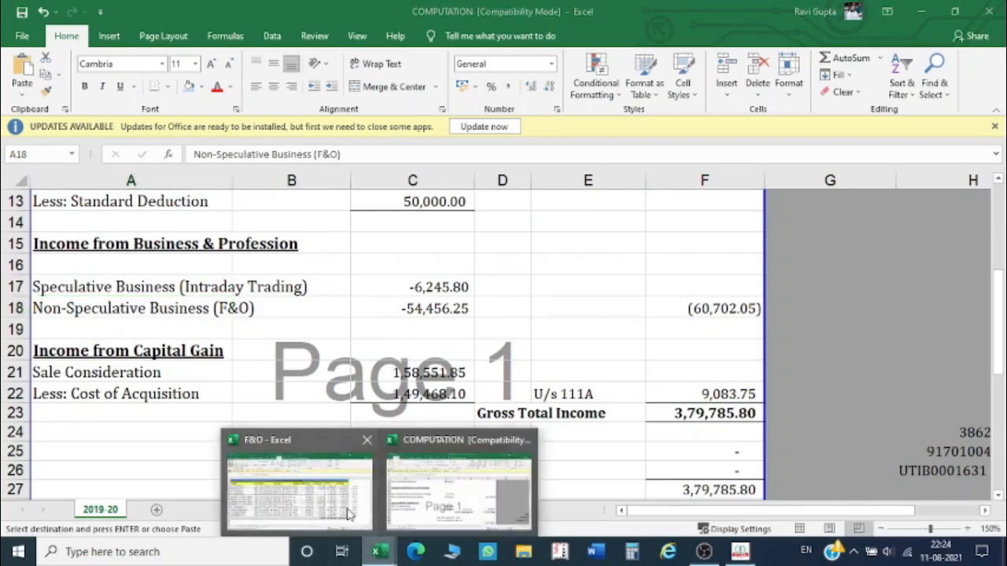
{"action": "left_click", "coordinate": [338, 505]}
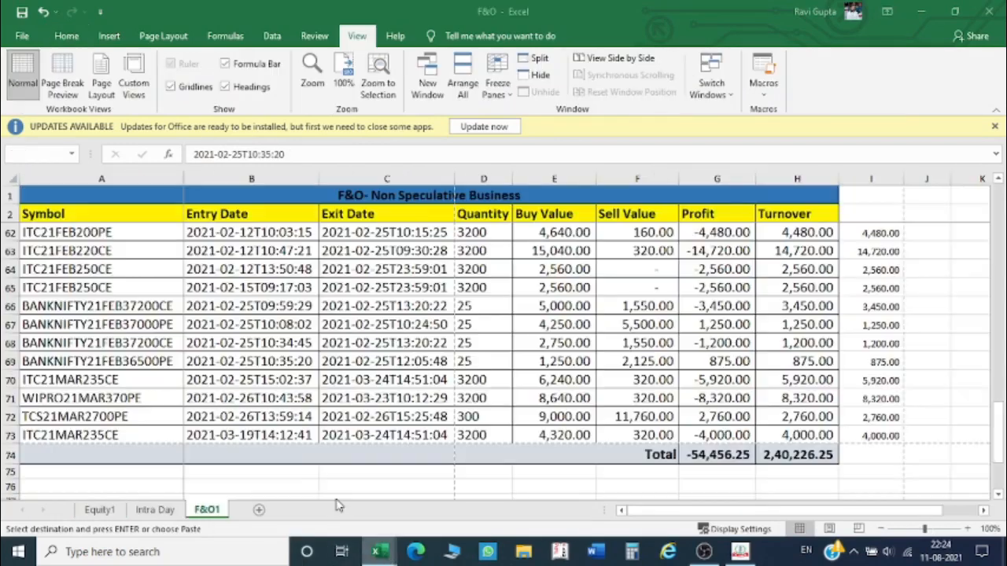
{"action": "left_click", "coordinate": [161, 512]}
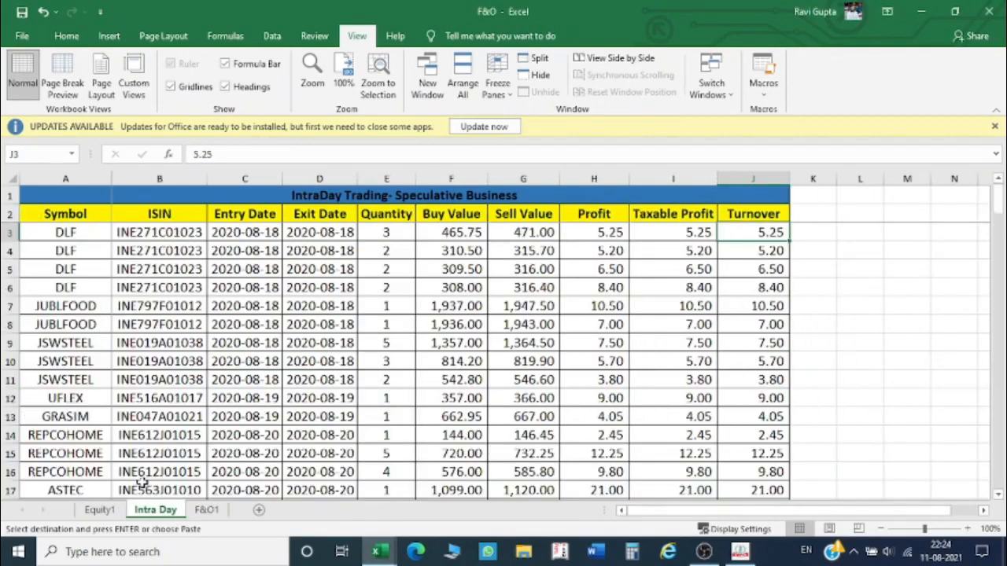
{"action": "left_click", "coordinate": [99, 509]}
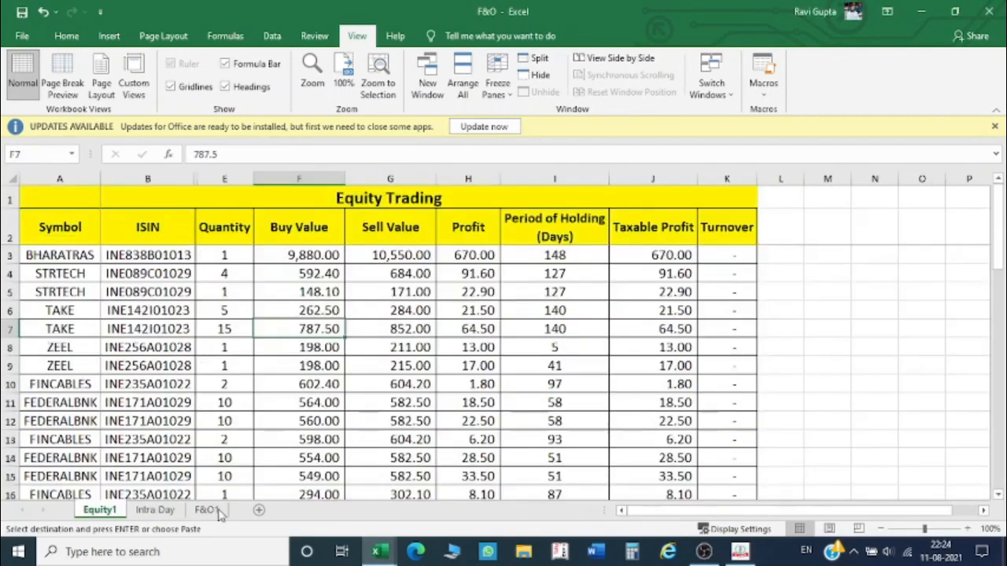
{"action": "left_click", "coordinate": [207, 510]}
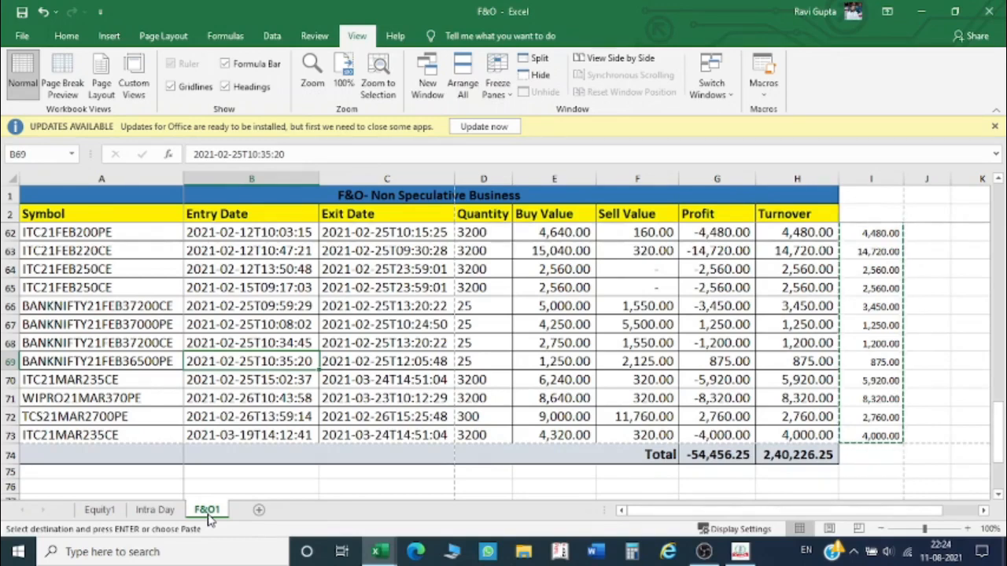
{"action": "left_click", "coordinate": [88, 512]}
{"action": "left_click", "coordinate": [147, 511]}
{"action": "left_click", "coordinate": [217, 511]}
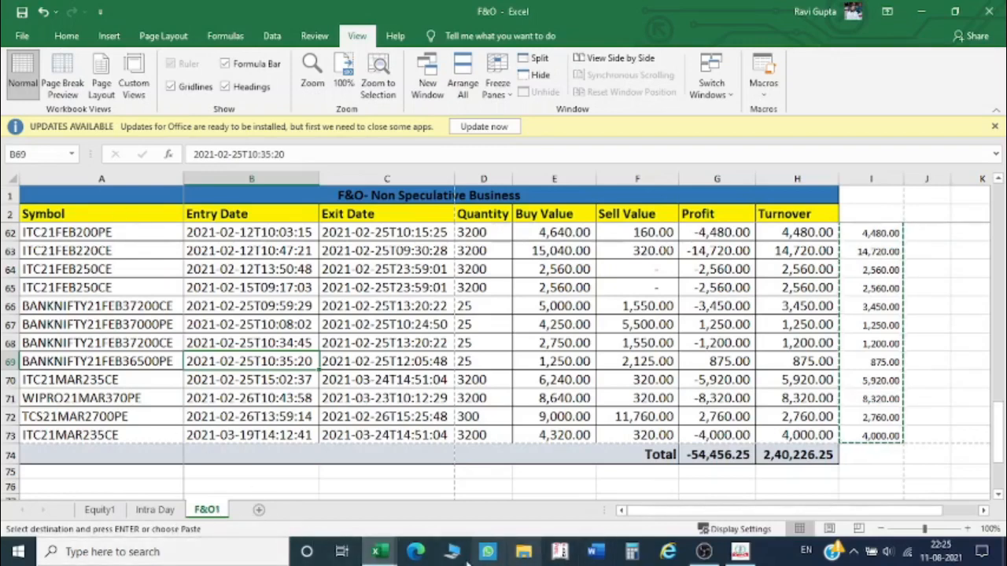
- Return to the e-Filing utility and open the No Account Cases section of Part A - P & L for editing
{"action": "left_click", "coordinate": [740, 551]}
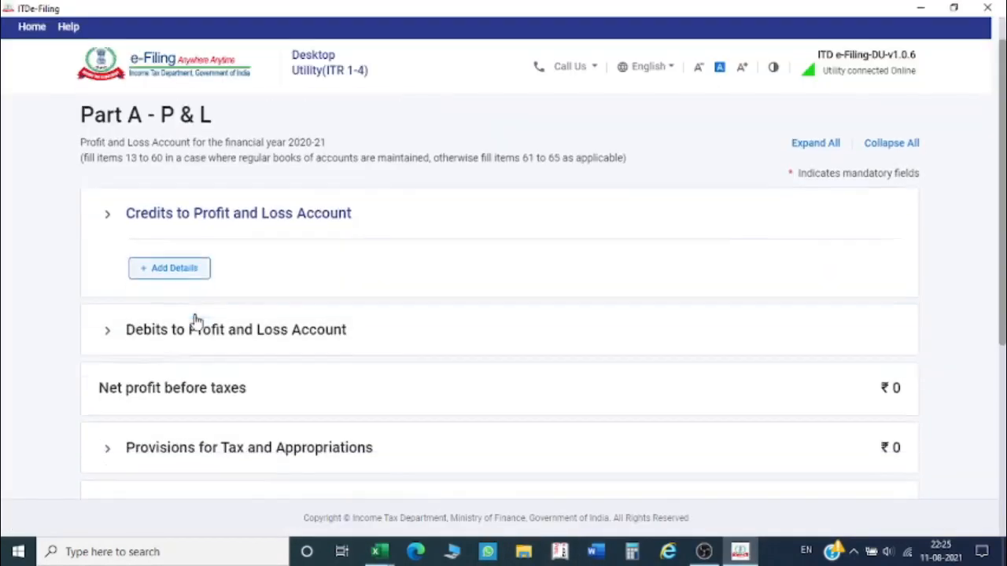
{"action": "scroll", "coordinate": [196, 321], "scroll_direction": "down", "scroll_amount": 3}
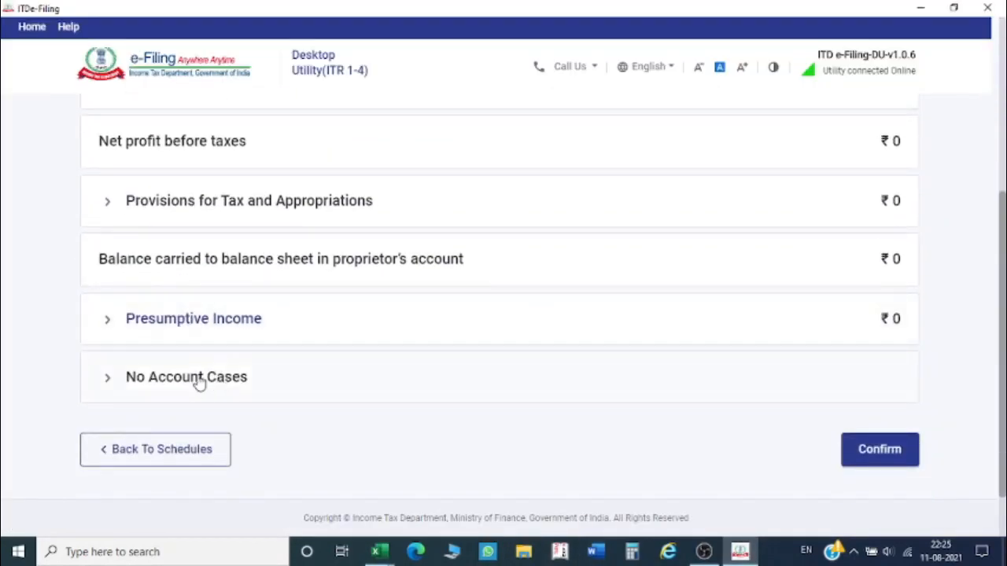
{"action": "left_click", "coordinate": [290, 376]}
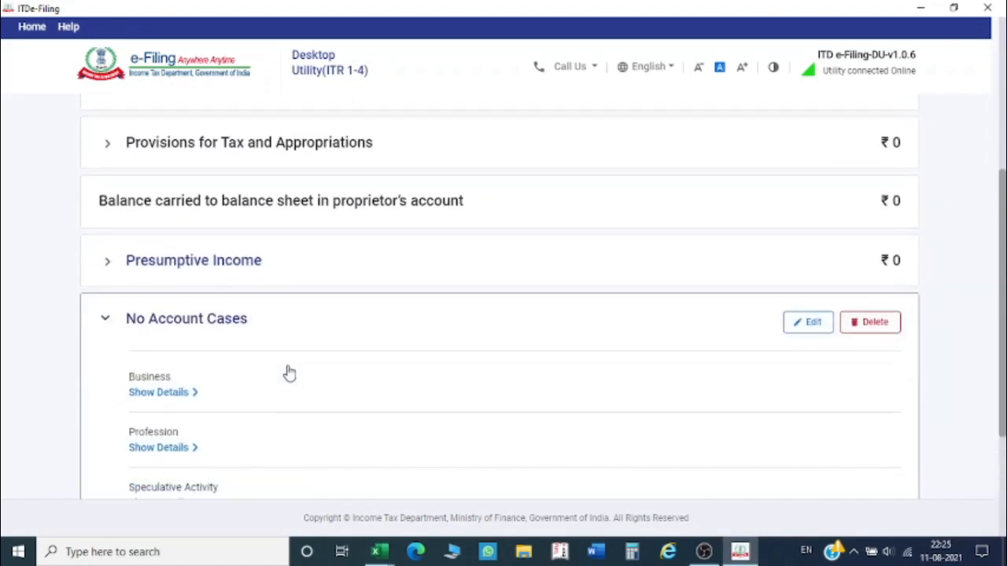
{"action": "scroll", "coordinate": [287, 371], "scroll_direction": "down", "scroll_amount": 2}
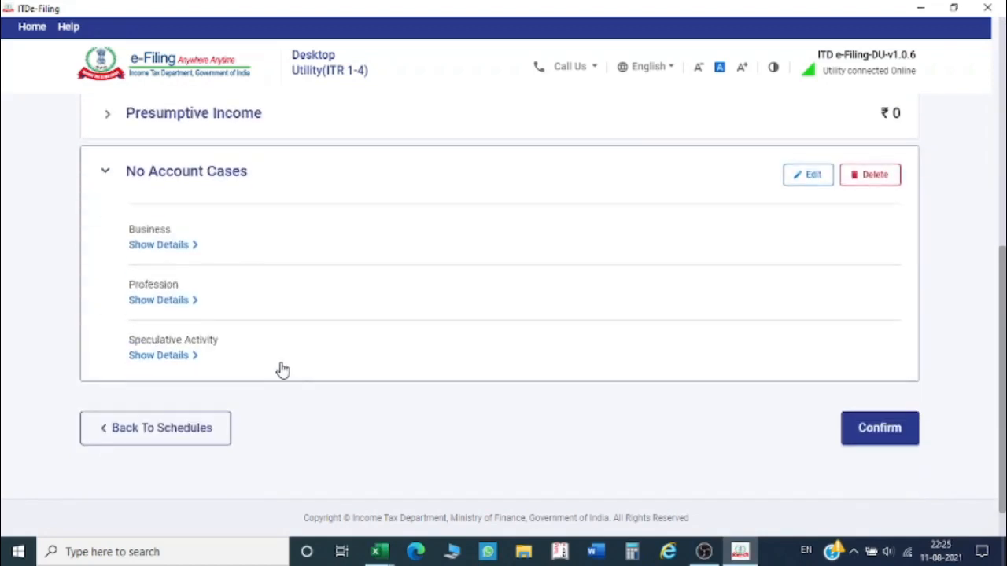
{"action": "left_click", "coordinate": [792, 186]}
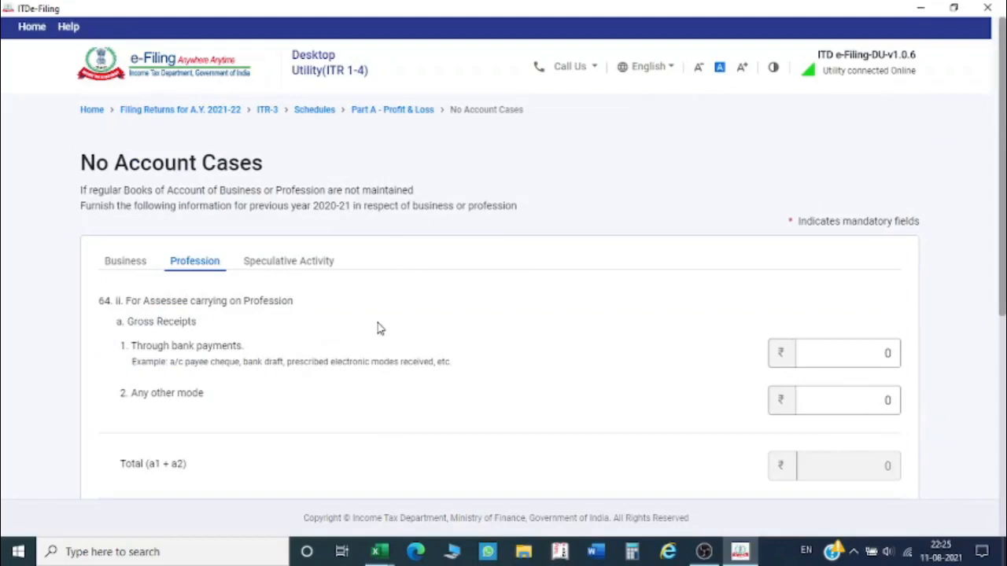
- Examine the Business part of No Account Cases, from gross receipts through bank payments to gross profit, expenses and net profit
{"action": "left_click", "coordinate": [142, 272]}
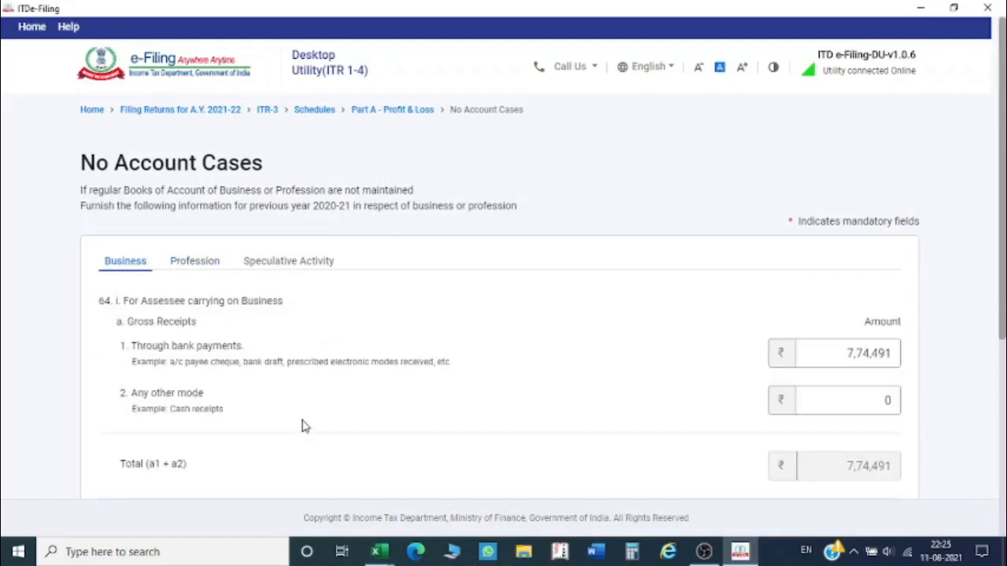
{"action": "scroll", "coordinate": [304, 423], "scroll_direction": "down", "scroll_amount": 2}
{"action": "scroll", "coordinate": [299, 423], "scroll_direction": "down", "scroll_amount": 1}
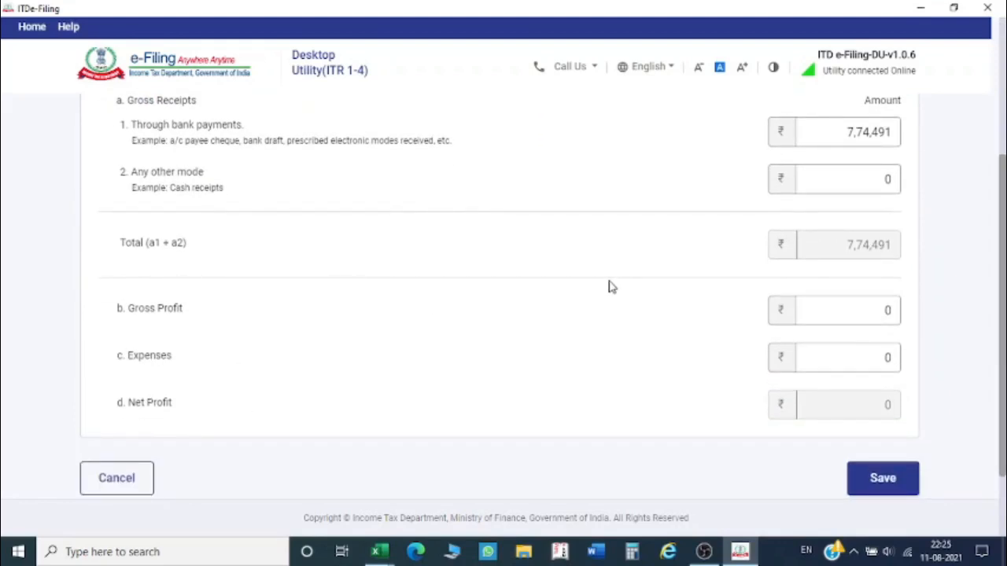
{"action": "left_click", "coordinate": [832, 311]}
{"action": "scroll", "coordinate": [575, 328], "scroll_direction": "up", "scroll_amount": 1}
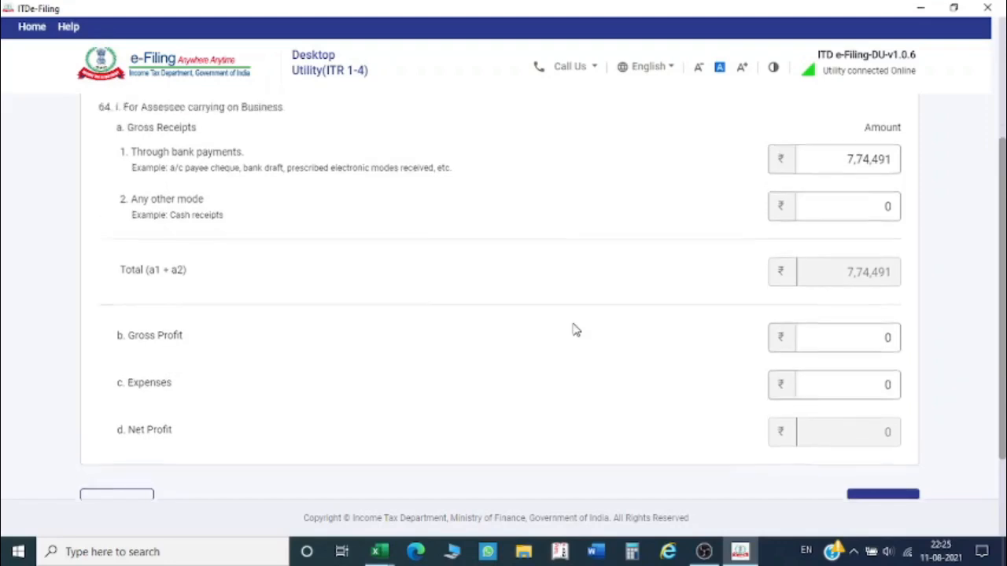
{"action": "scroll", "coordinate": [333, 270], "scroll_direction": "up", "scroll_amount": 1}
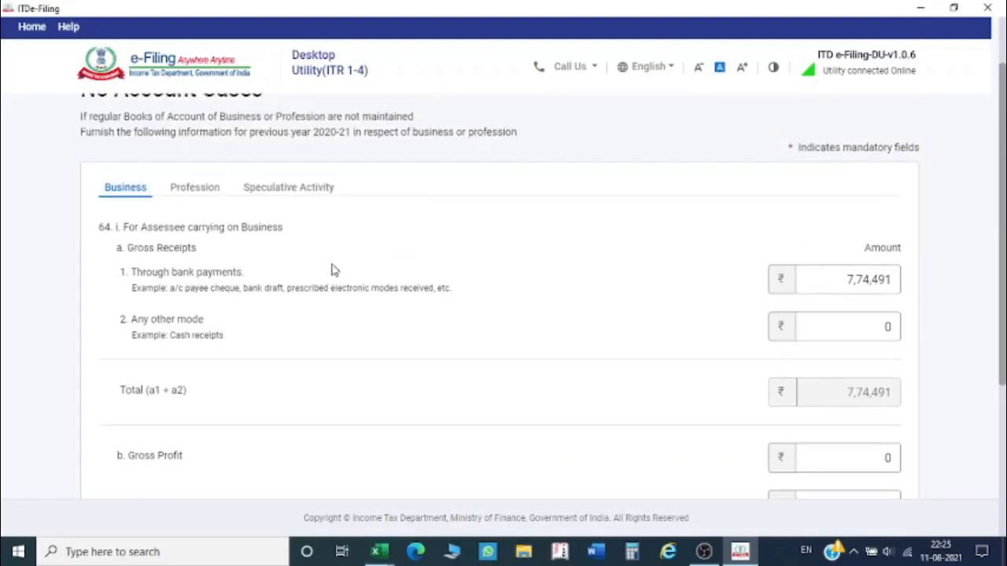
- Check the Speculative Activity turnover in No Account Cases against the turnover total on the F&O workbook's Intra Day sheet, and return to the e-Filing utility
{"action": "left_click", "coordinate": [256, 197]}
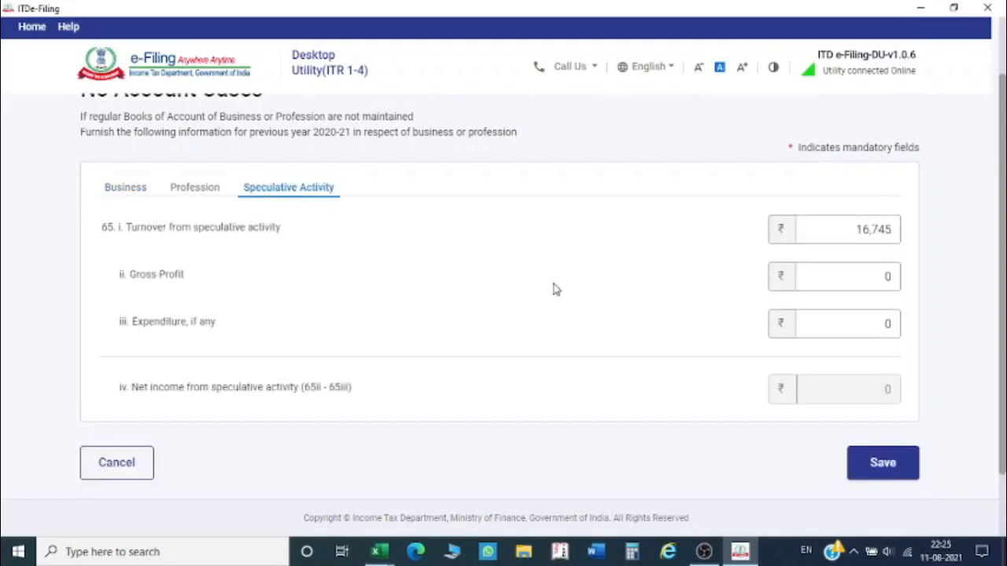
{"action": "mouse_move", "coordinate": [378, 550]}
{"action": "left_click", "coordinate": [341, 503]}
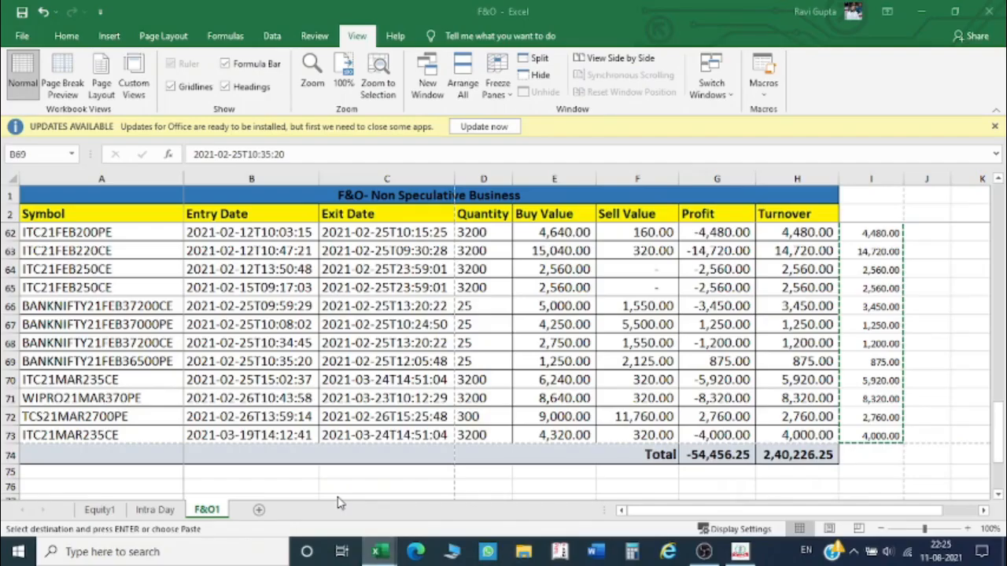
{"action": "left_click", "coordinate": [161, 511]}
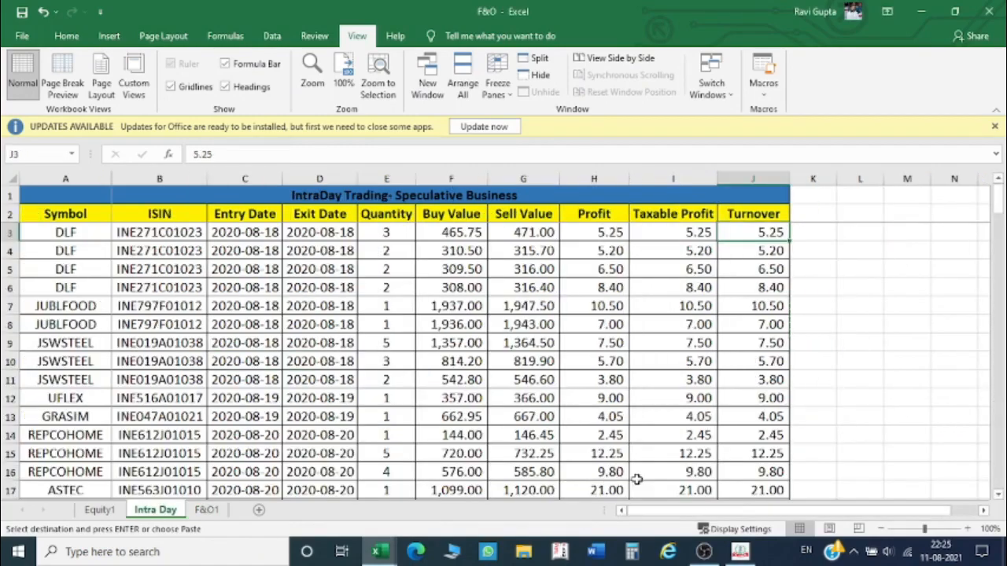
{"action": "scroll", "coordinate": [755, 448], "scroll_direction": "down", "scroll_amount": 1}
{"action": "scroll", "coordinate": [755, 449], "scroll_direction": "down", "scroll_amount": 18}
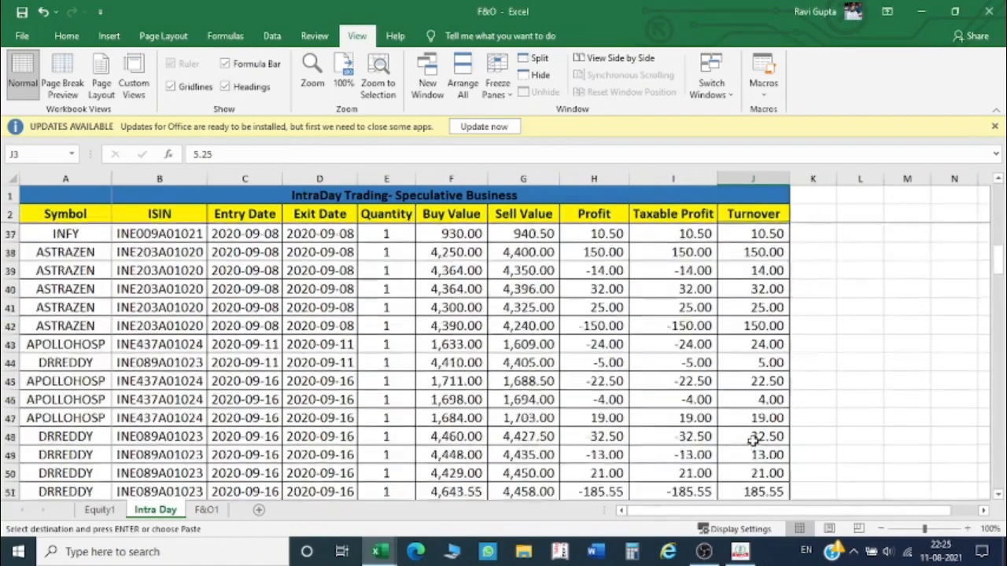
{"action": "scroll", "coordinate": [755, 442], "scroll_direction": "down", "scroll_amount": 10}
{"action": "left_click", "coordinate": [759, 432]}
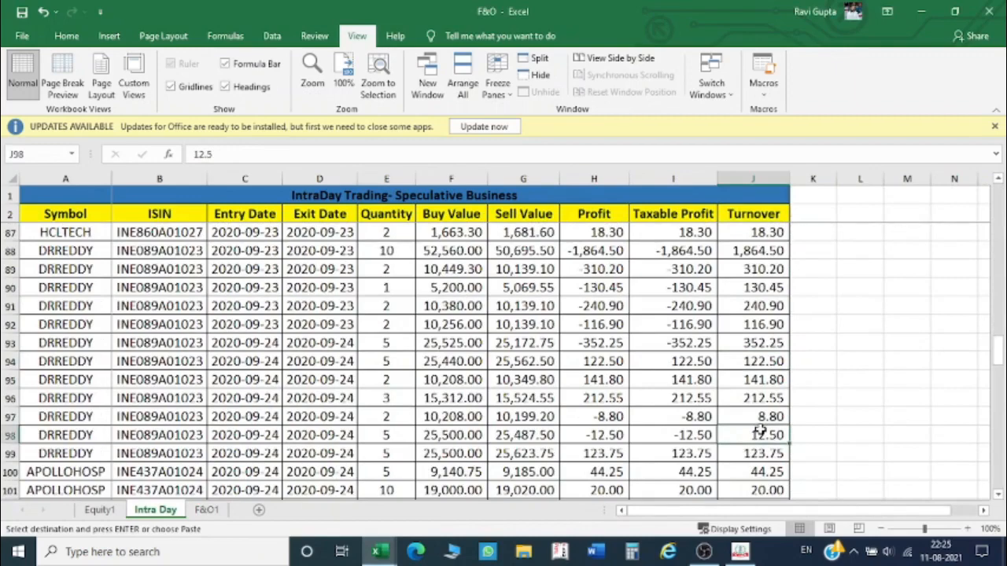
{"action": "key", "text": "ctrl+Down"}
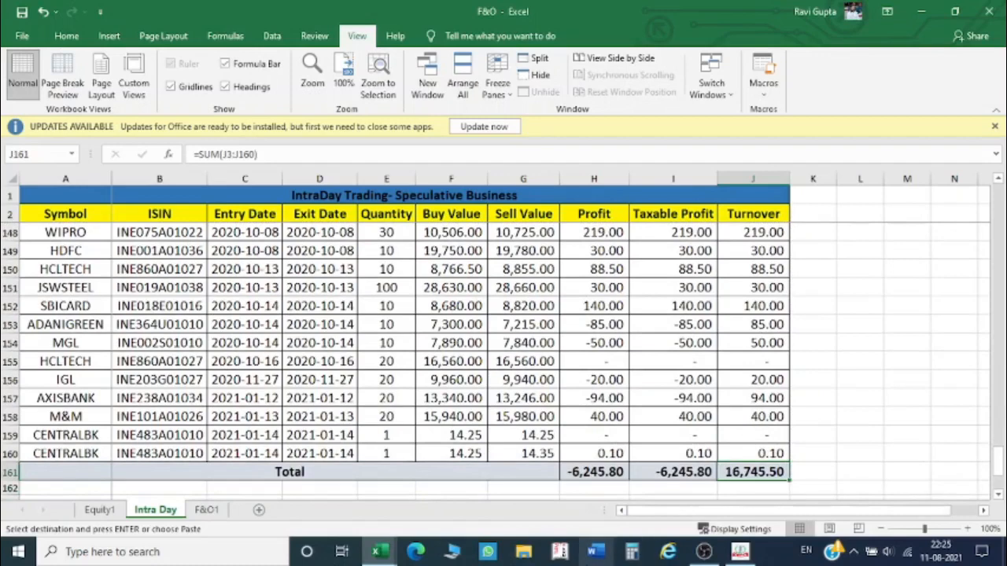
{"action": "left_click", "coordinate": [739, 551]}
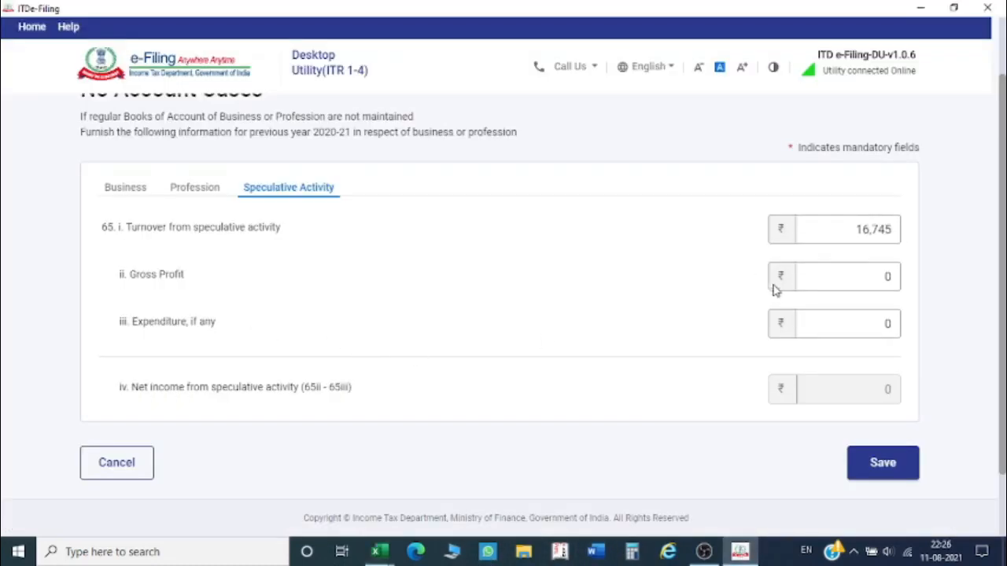
- Leave the Speculative Activity gross profit at 0 and save the No Account Cases section
{"action": "left_click", "coordinate": [808, 276]}
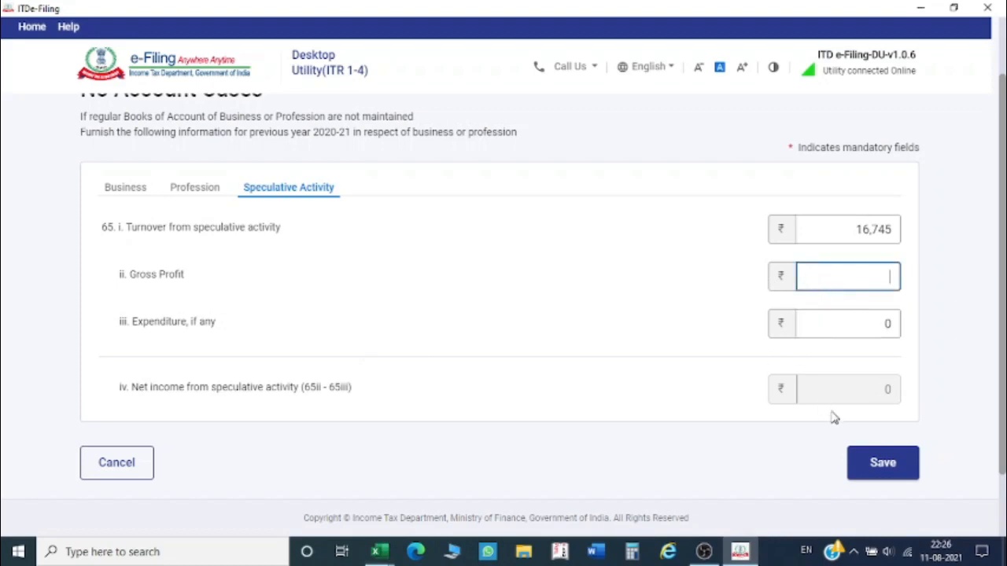
{"action": "left_click", "coordinate": [879, 464]}
{"action": "left_click", "coordinate": [865, 282]}
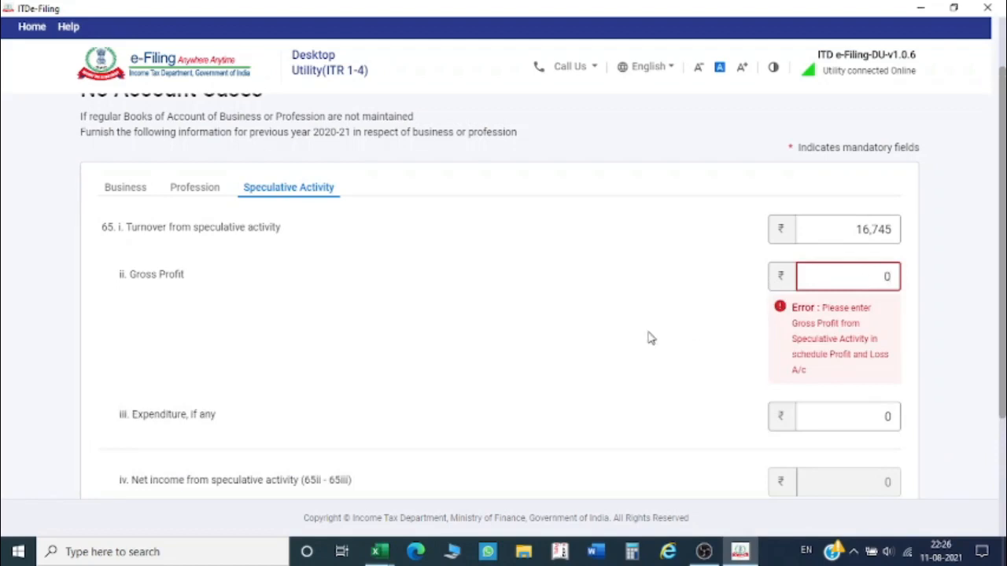
{"action": "left_click", "coordinate": [601, 336]}
{"action": "left_click", "coordinate": [887, 467]}
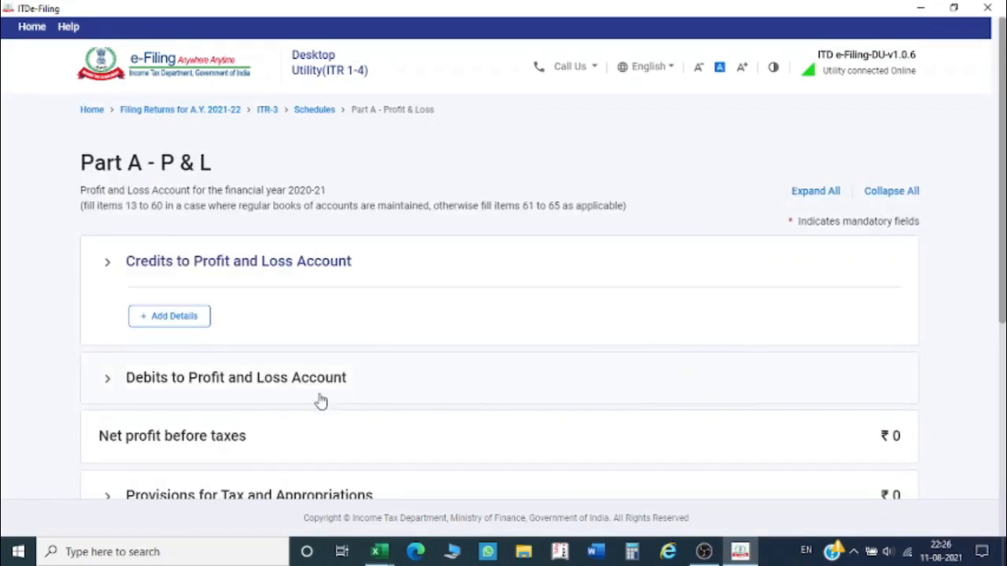
- Reopen No Account Cases in Part A - P & L for editing, glance at Speculative Activity and go to the Business part
{"action": "scroll", "coordinate": [287, 416], "scroll_direction": "down", "scroll_amount": 4}
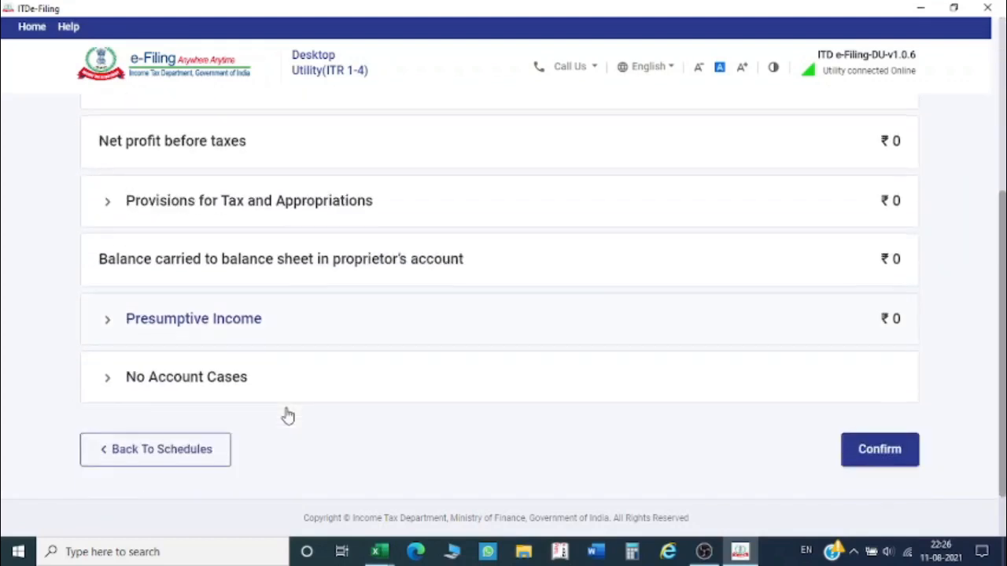
{"action": "left_click", "coordinate": [282, 382]}
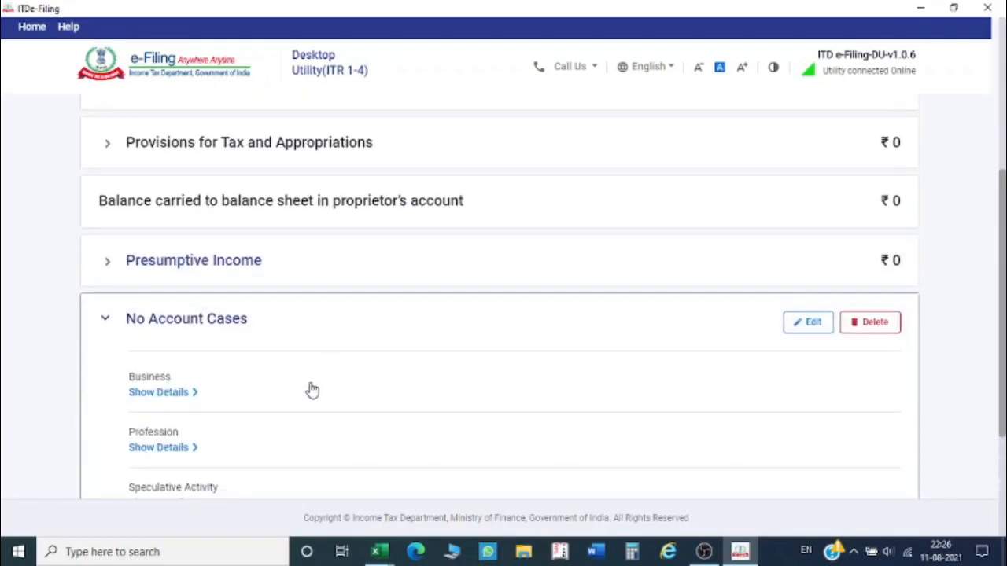
{"action": "scroll", "coordinate": [313, 390], "scroll_direction": "down", "scroll_amount": 1}
{"action": "left_click", "coordinate": [808, 248]}
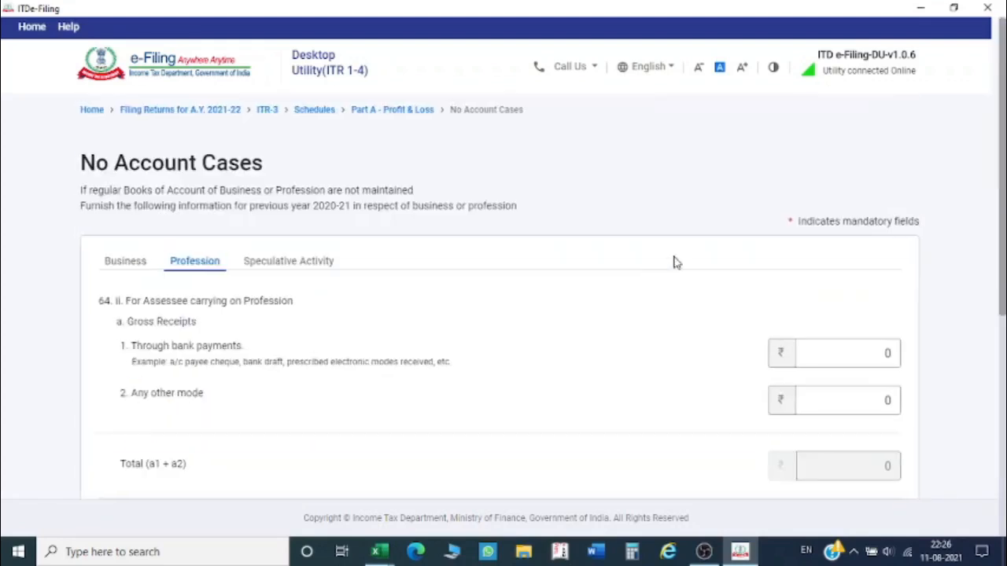
{"action": "left_click", "coordinate": [285, 262]}
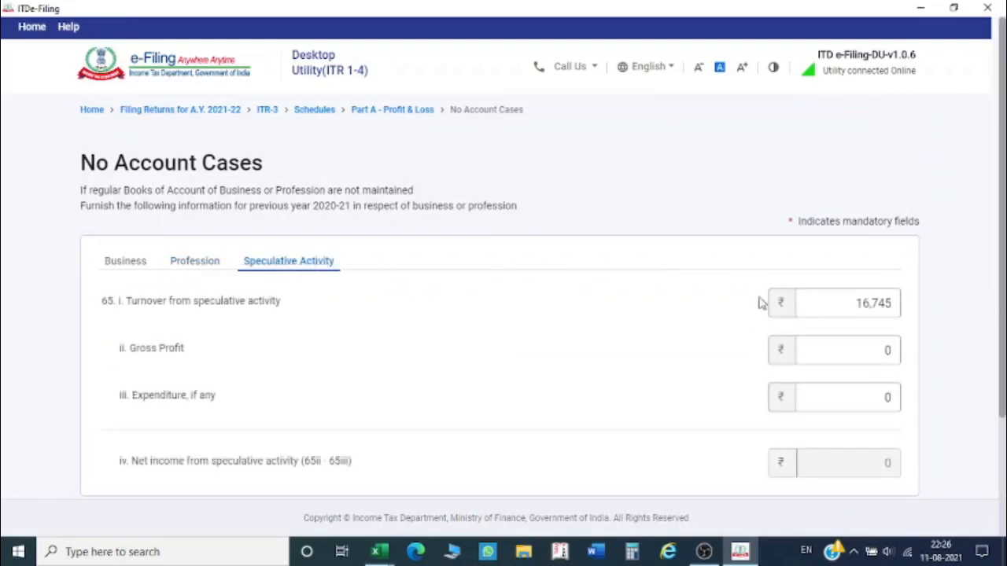
{"action": "left_click", "coordinate": [116, 262]}
{"action": "scroll", "coordinate": [296, 276], "scroll_direction": "down", "scroll_amount": 2}
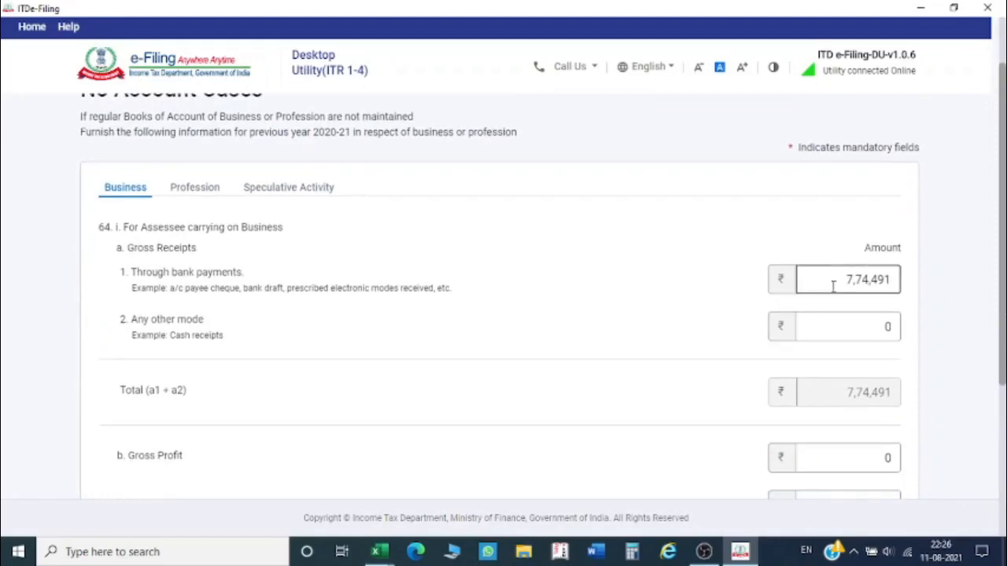
- Switch to the F&O workbook and look up the turnover total on the F&O1 sheet
{"action": "left_click", "coordinate": [379, 551]}
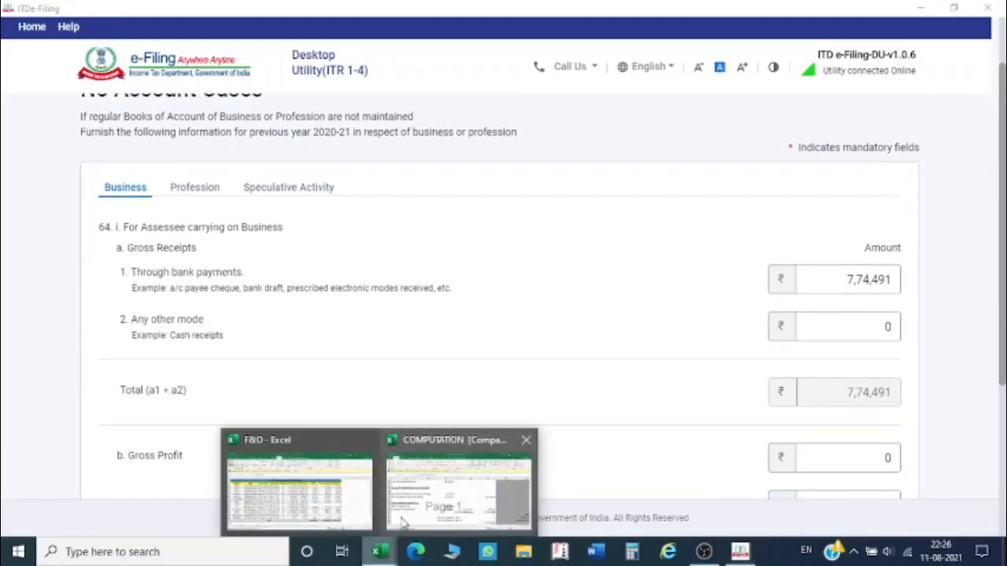
{"action": "left_click", "coordinate": [360, 507]}
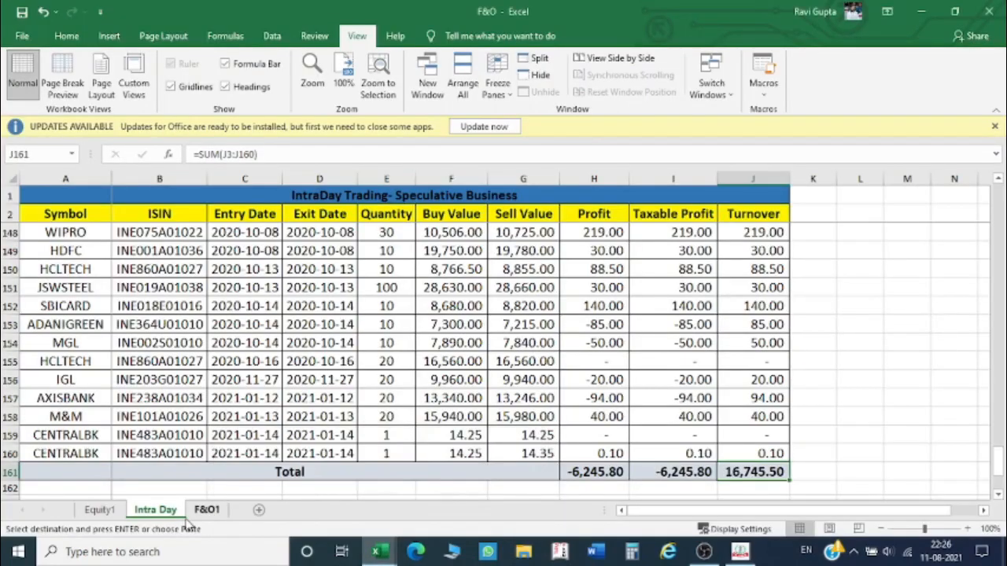
{"action": "left_click", "coordinate": [207, 509]}
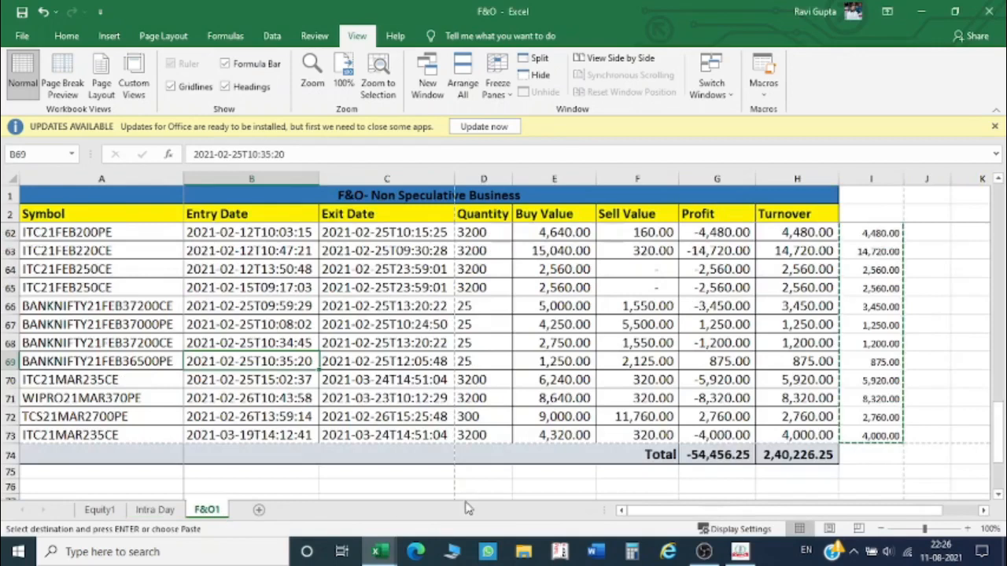
{"action": "left_click", "coordinate": [772, 456]}
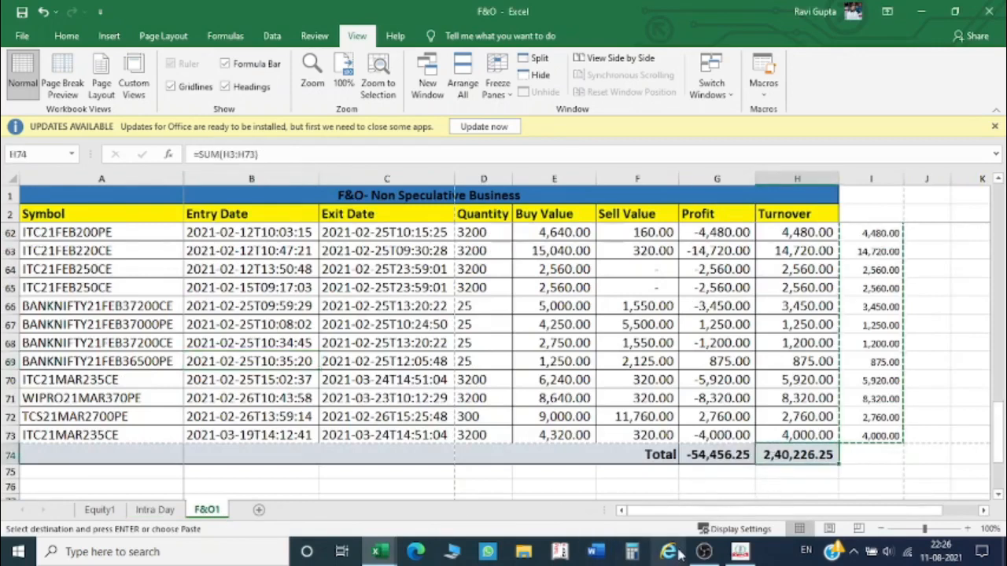
- Return to the e-Filing utility and set the Business gross receipts through bank payments to 2,40,226
{"action": "left_click", "coordinate": [740, 551]}
{"action": "double_click", "coordinate": [850, 281]}
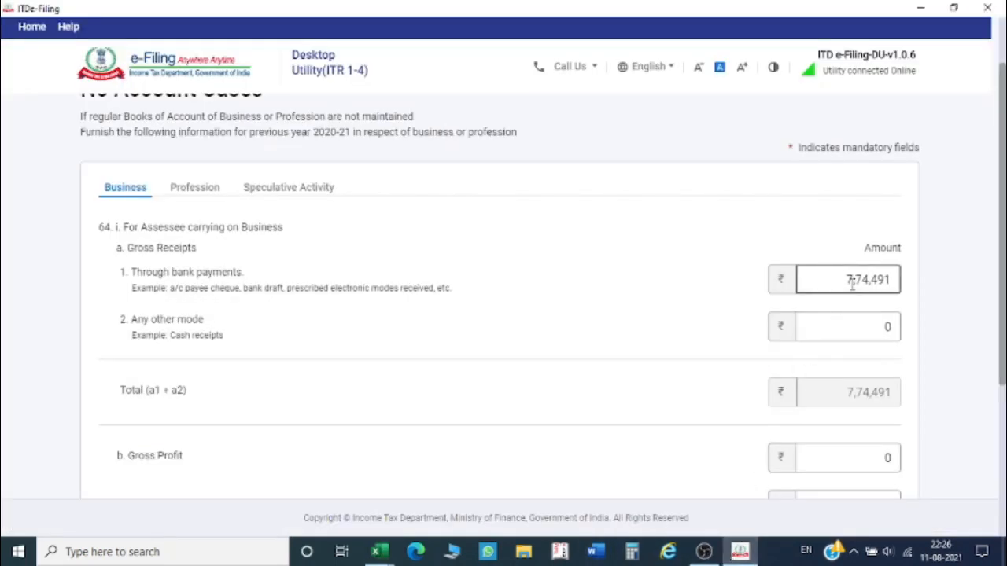
{"action": "type", "text": "240226"}
{"action": "left_click", "coordinate": [627, 306]}
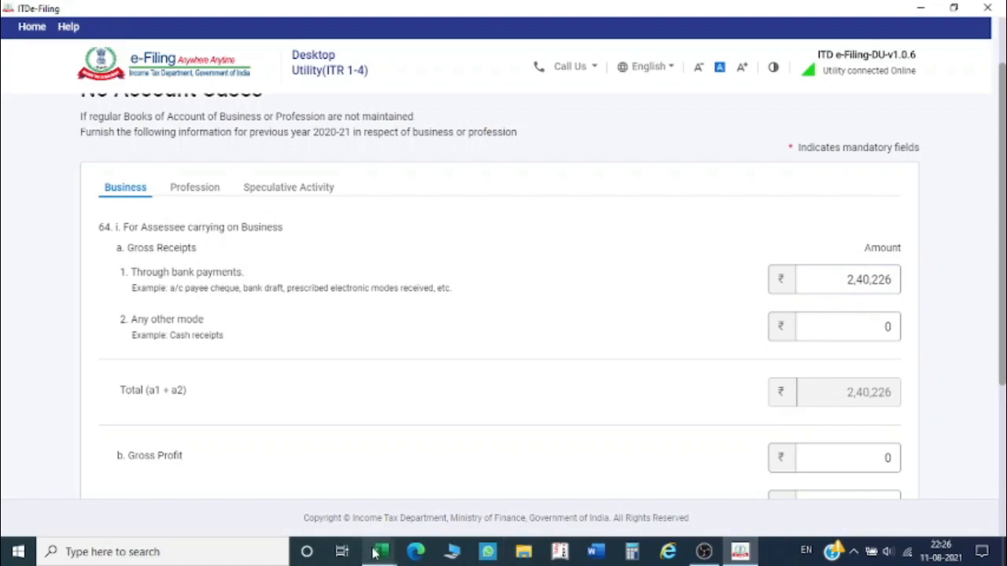
- Recheck the gross receipts against the F&O1 turnover total in the F&O workbook, and save the No Account Cases section in the e-Filing utility
{"action": "mouse_move", "coordinate": [379, 552]}
{"action": "left_click", "coordinate": [328, 511]}
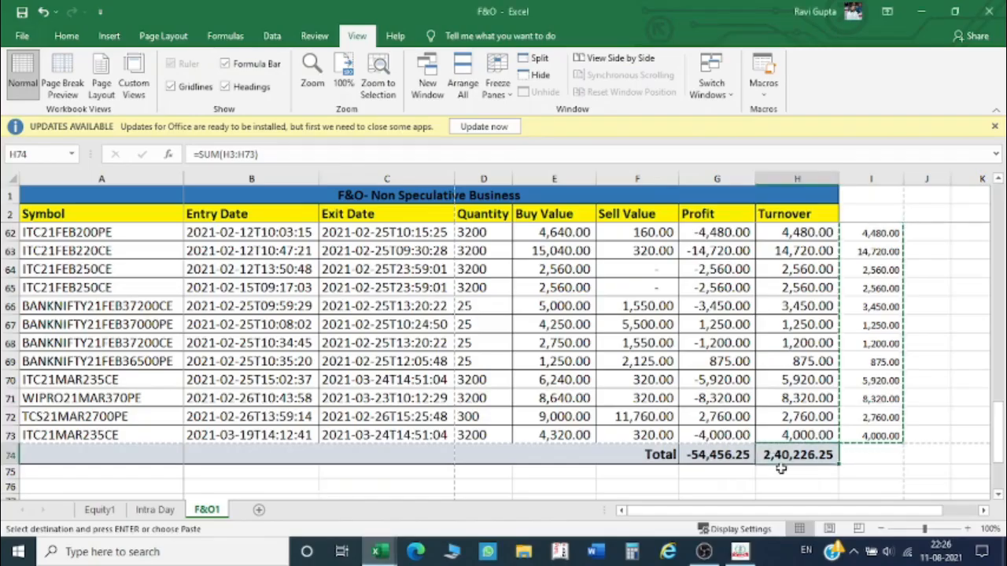
{"action": "left_click", "coordinate": [739, 551]}
{"action": "scroll", "coordinate": [732, 377], "scroll_direction": "down", "scroll_amount": 2}
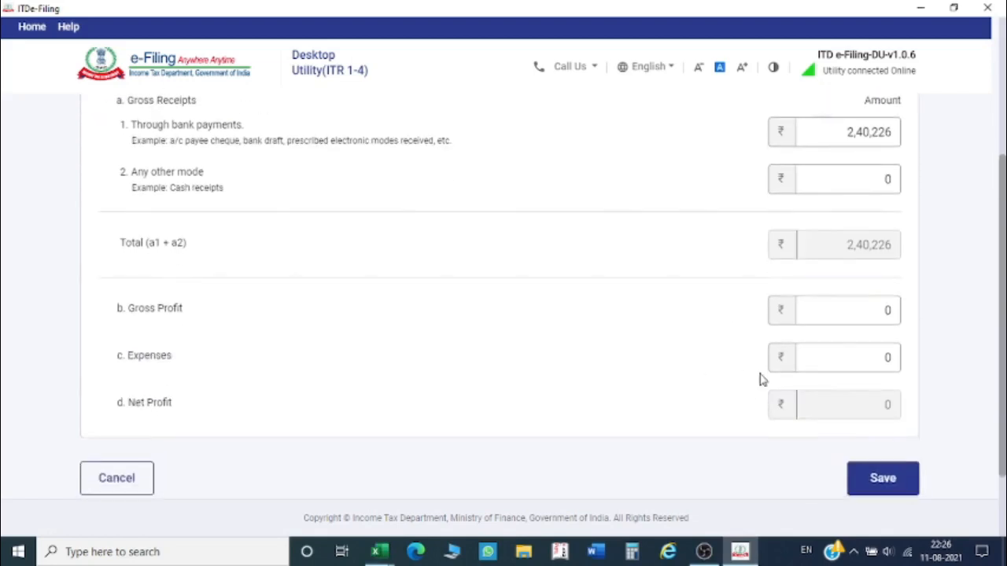
{"action": "left_click", "coordinate": [882, 478]}
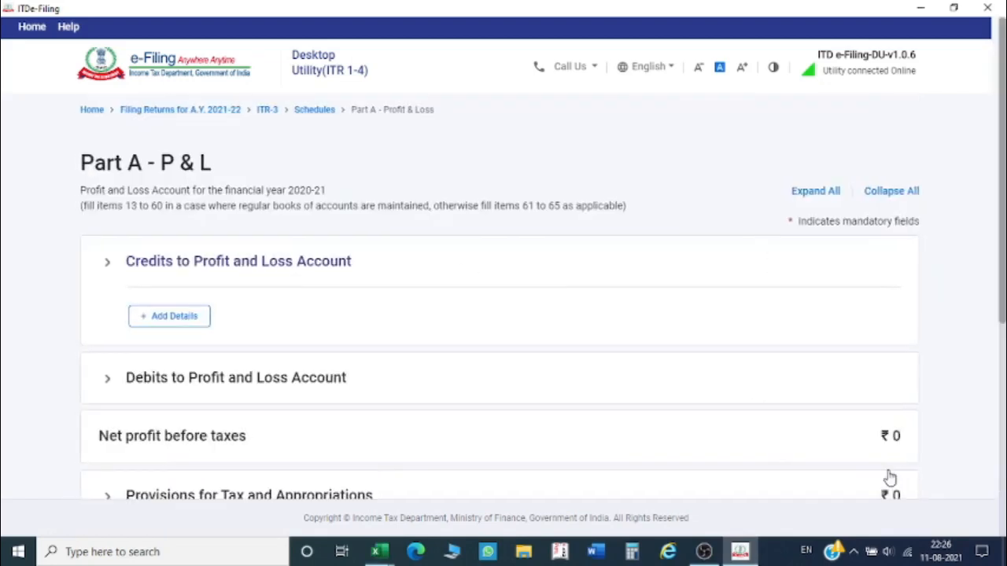
- Confirm the Part A - P & L schedule
{"action": "scroll", "coordinate": [656, 438], "scroll_direction": "down", "scroll_amount": 1}
{"action": "scroll", "coordinate": [656, 438], "scroll_direction": "down", "scroll_amount": 2}
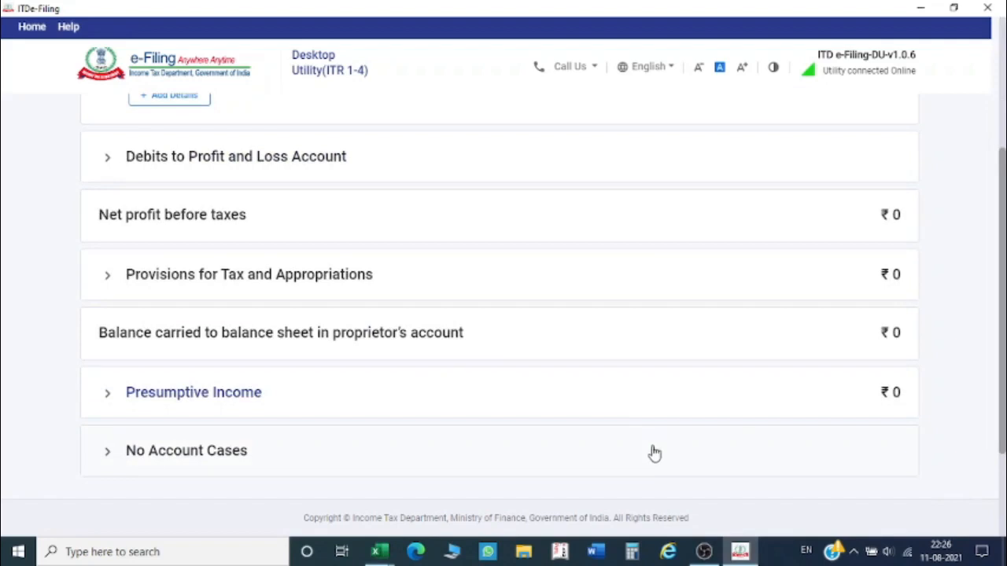
{"action": "scroll", "coordinate": [663, 428], "scroll_direction": "down", "scroll_amount": 2}
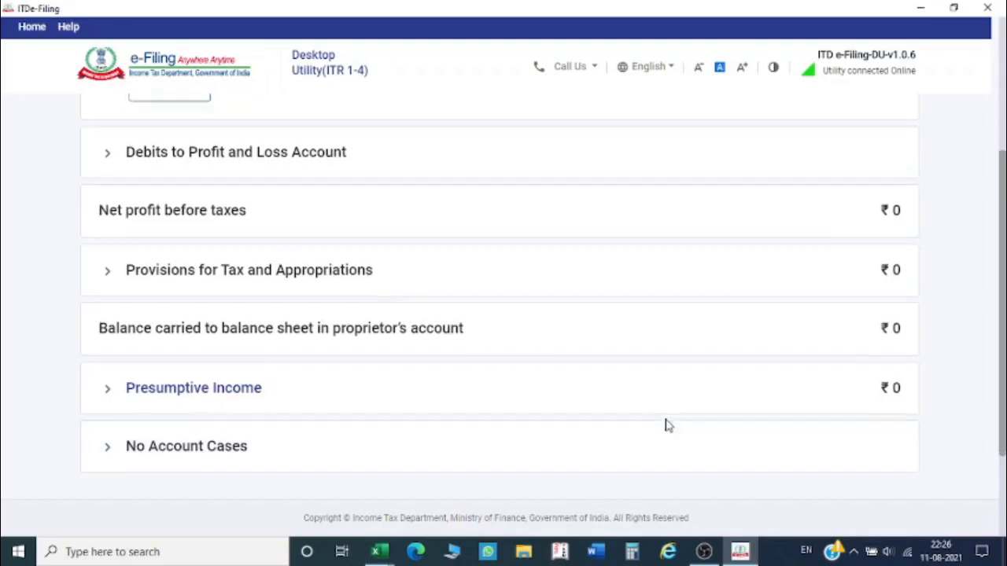
{"action": "left_click", "coordinate": [879, 386]}
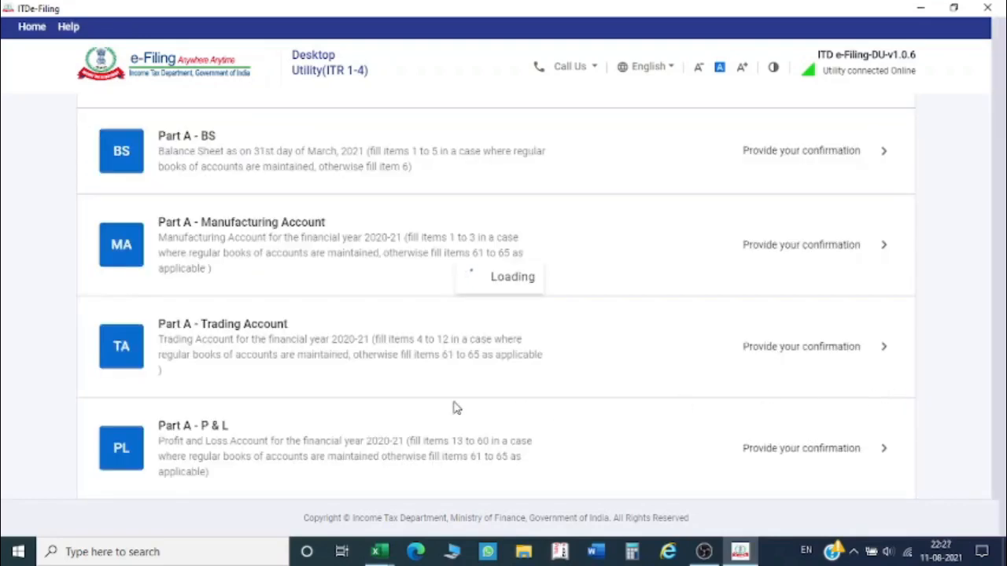
- Open Part A - OI from the Schedules Summary, review its items and confirm the schedule
{"action": "scroll", "coordinate": [306, 427], "scroll_direction": "down", "scroll_amount": 4}
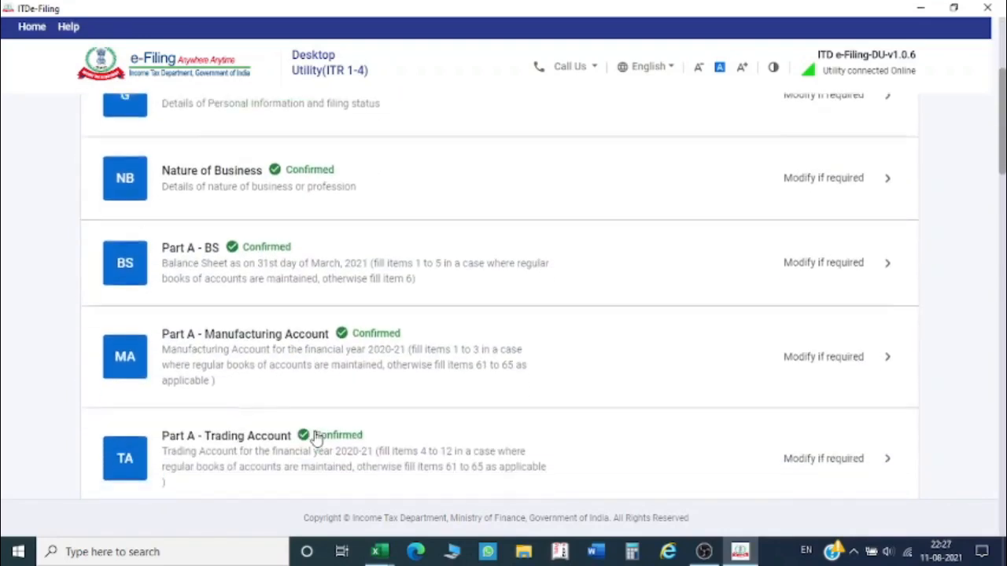
{"action": "scroll", "coordinate": [313, 435], "scroll_direction": "down", "scroll_amount": 1}
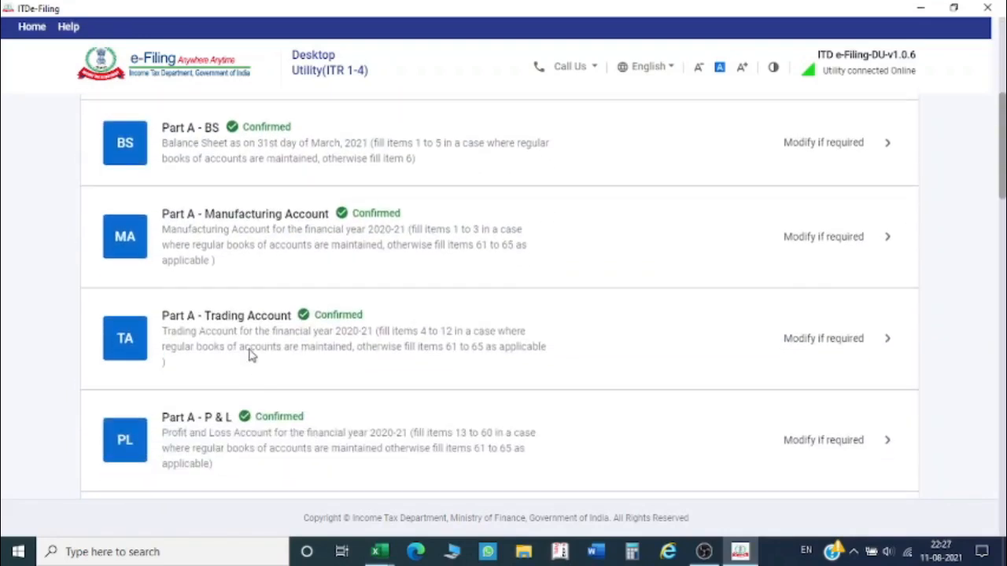
{"action": "scroll", "coordinate": [268, 385], "scroll_direction": "down", "scroll_amount": 2}
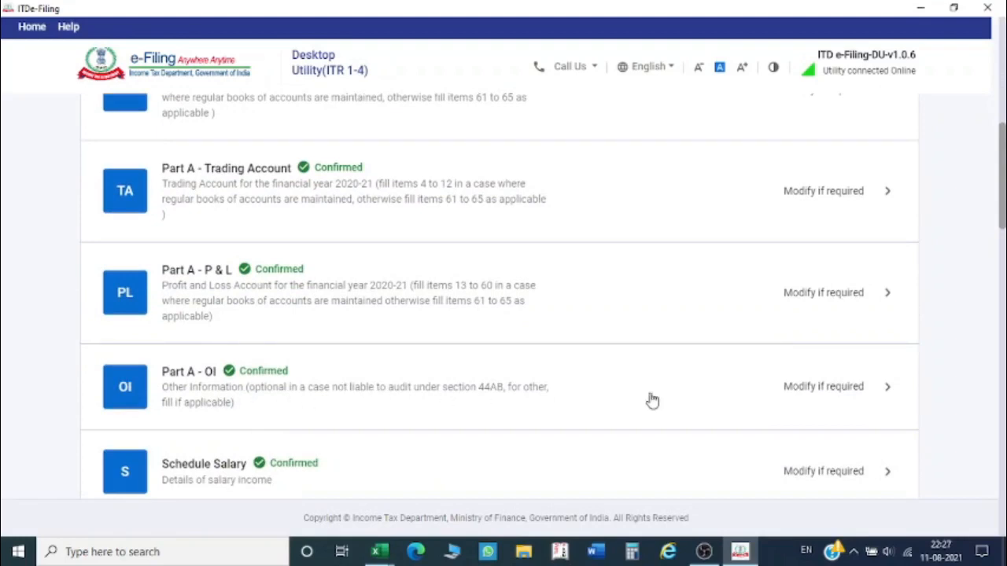
{"action": "left_click", "coordinate": [779, 387]}
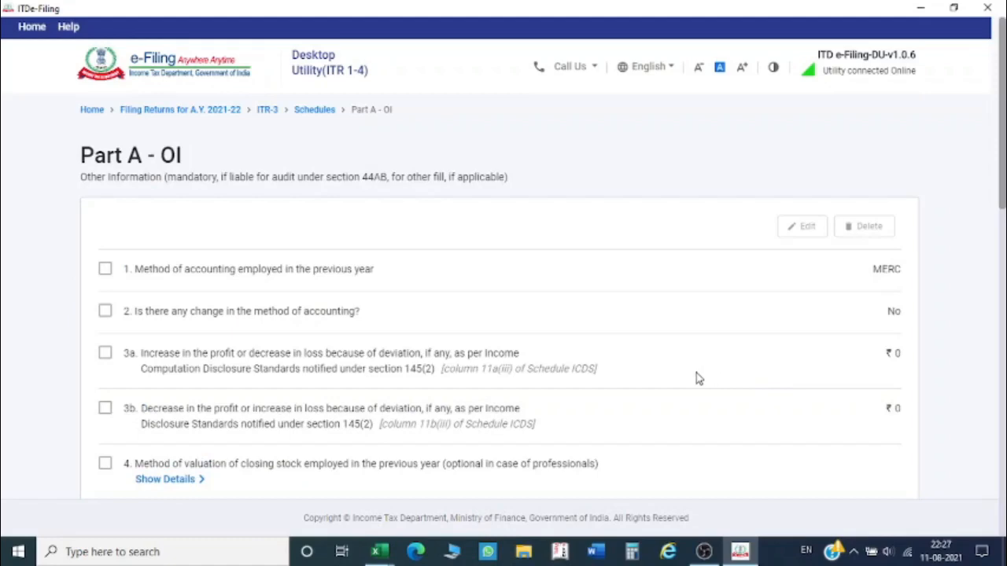
{"action": "scroll", "coordinate": [678, 381], "scroll_direction": "down", "scroll_amount": 5}
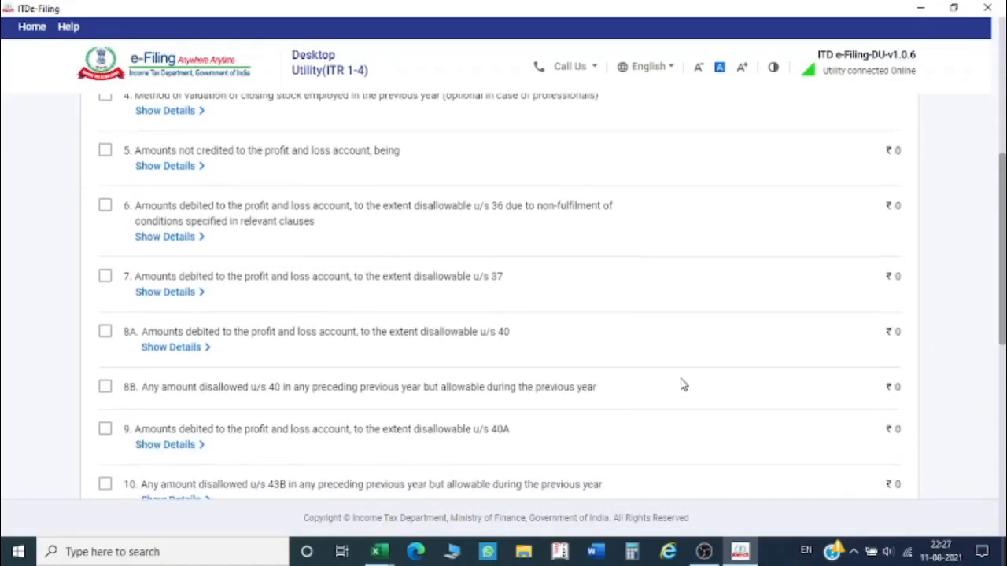
{"action": "scroll", "coordinate": [717, 385], "scroll_direction": "down", "scroll_amount": 7}
{"action": "left_click", "coordinate": [865, 391]}
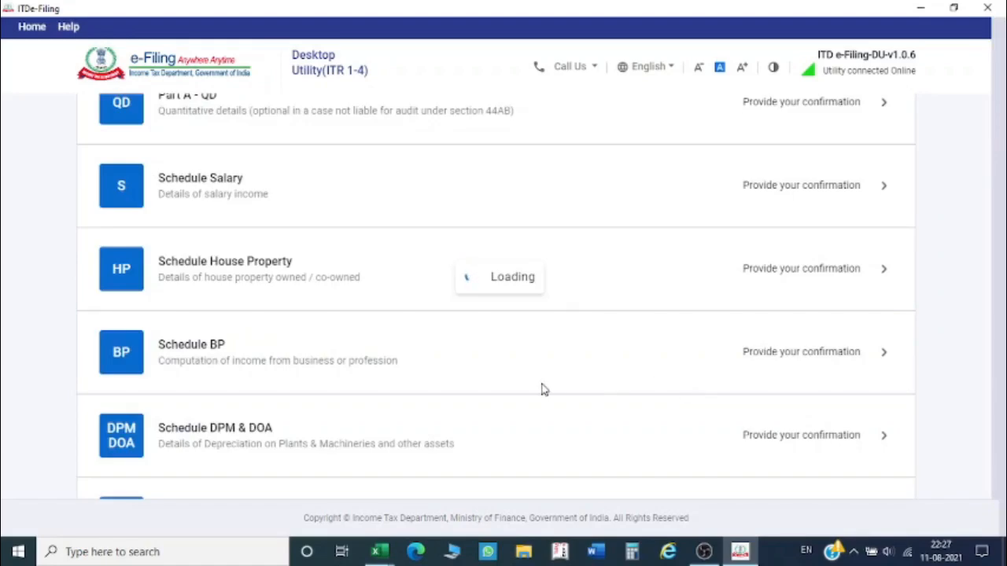
- Open Schedule Salary, review the gross salary, exempt allowances, deductions and chargeable income, and confirm the schedule
{"action": "scroll", "coordinate": [543, 391], "scroll_direction": "down", "scroll_amount": 5}
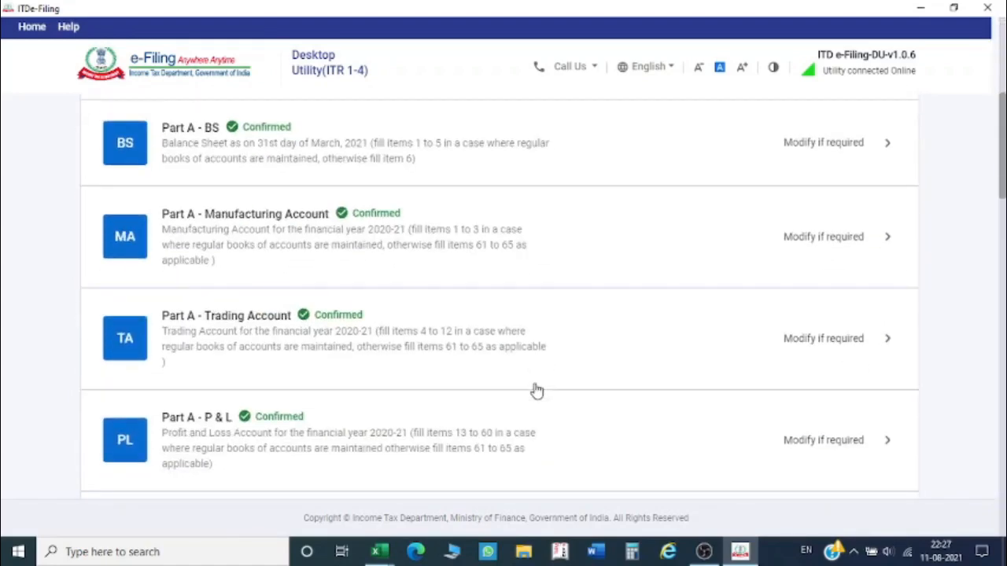
{"action": "scroll", "coordinate": [490, 393], "scroll_direction": "down", "scroll_amount": 2}
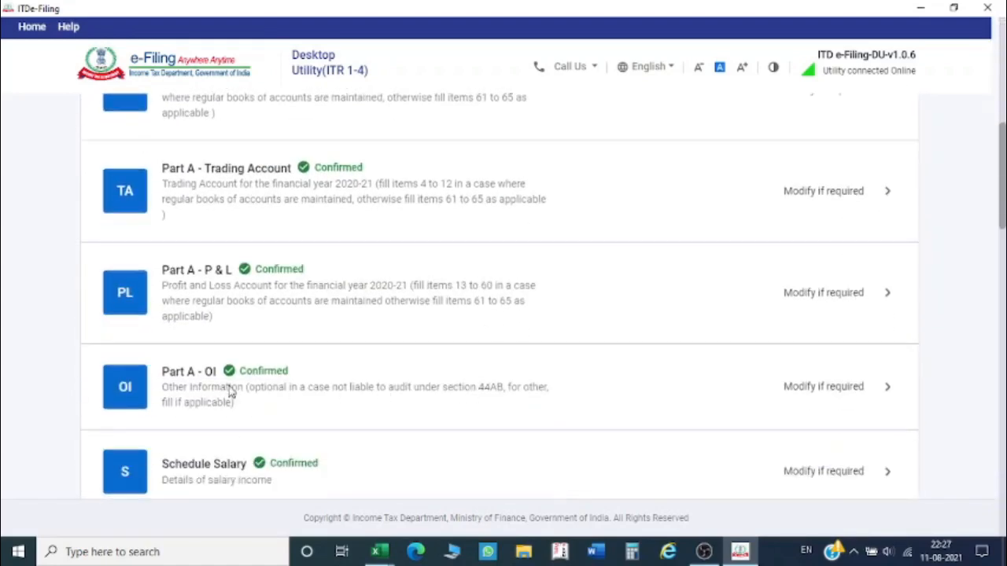
{"action": "scroll", "coordinate": [231, 394], "scroll_direction": "down", "scroll_amount": 2}
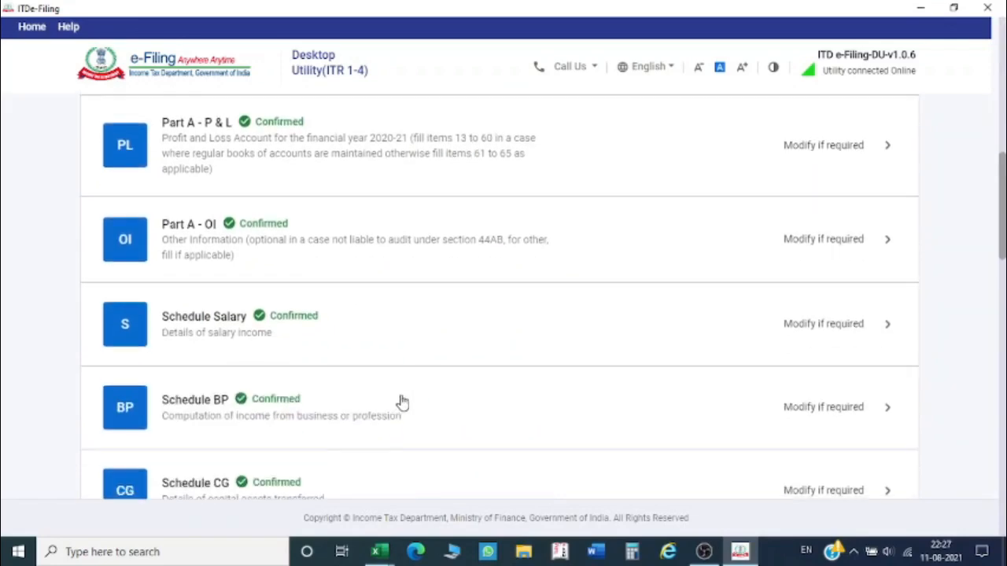
{"action": "left_click", "coordinate": [447, 328]}
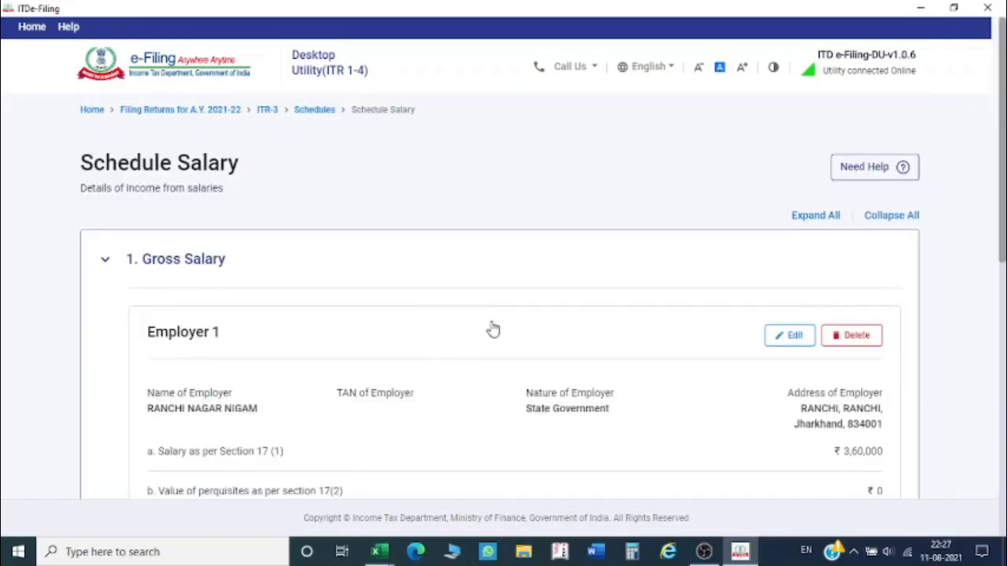
{"action": "scroll", "coordinate": [564, 351], "scroll_direction": "down", "scroll_amount": 2}
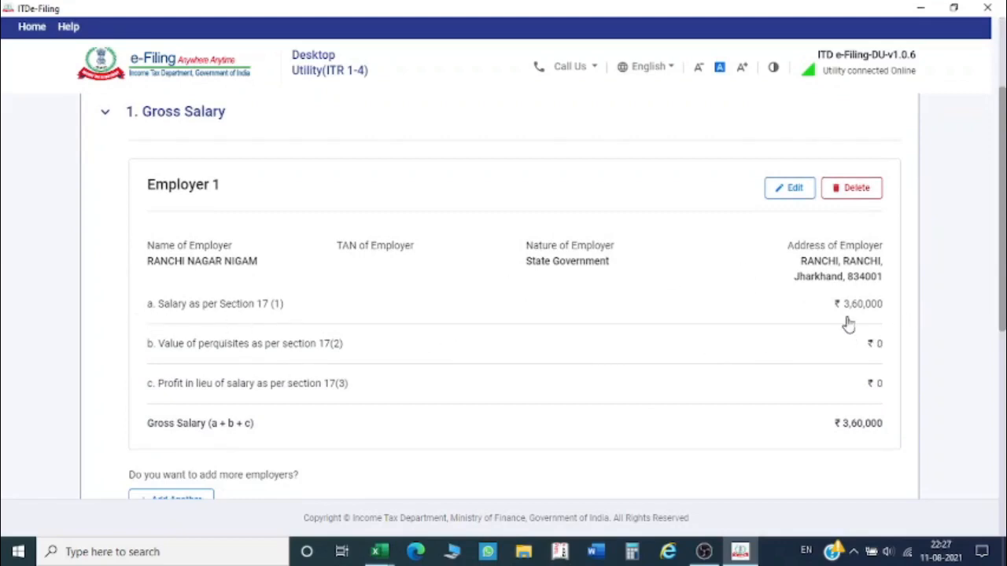
{"action": "scroll", "coordinate": [827, 449], "scroll_direction": "down", "scroll_amount": 1}
{"action": "scroll", "coordinate": [844, 433], "scroll_direction": "down", "scroll_amount": 2}
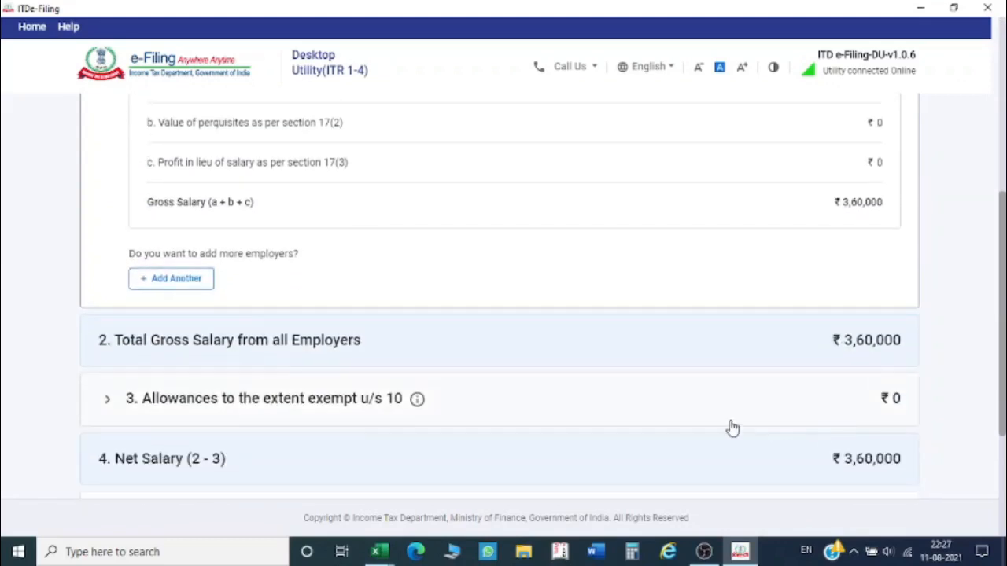
{"action": "scroll", "coordinate": [640, 468], "scroll_direction": "down", "scroll_amount": 1}
{"action": "scroll", "coordinate": [904, 457], "scroll_direction": "down", "scroll_amount": 1}
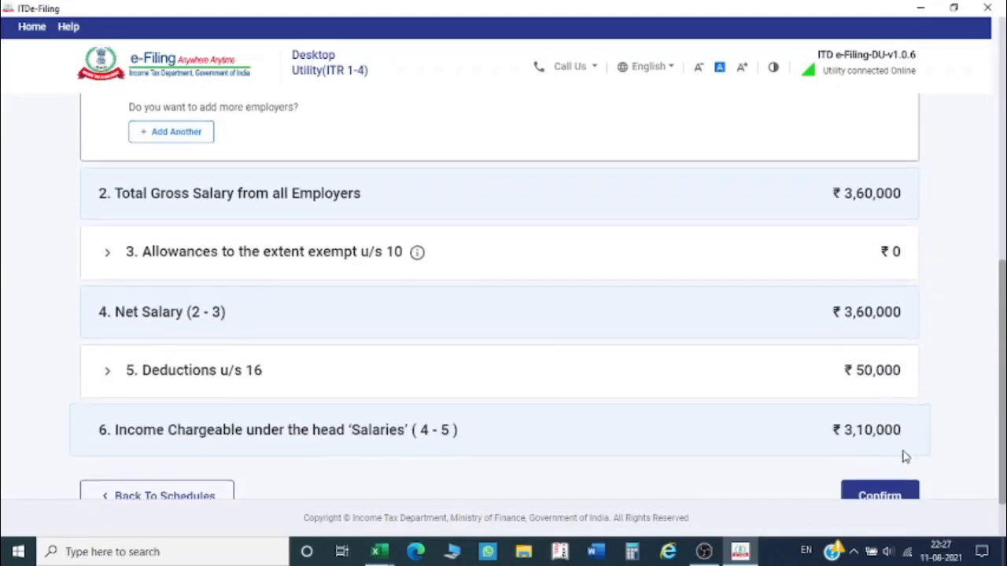
{"action": "scroll", "coordinate": [880, 454], "scroll_direction": "down", "scroll_amount": 1}
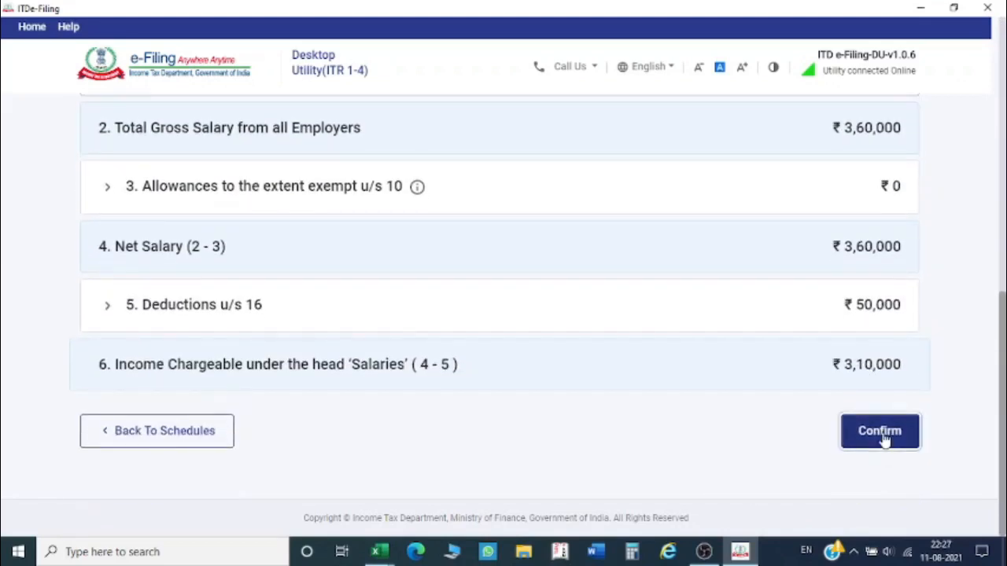
{"action": "left_click", "coordinate": [880, 433]}
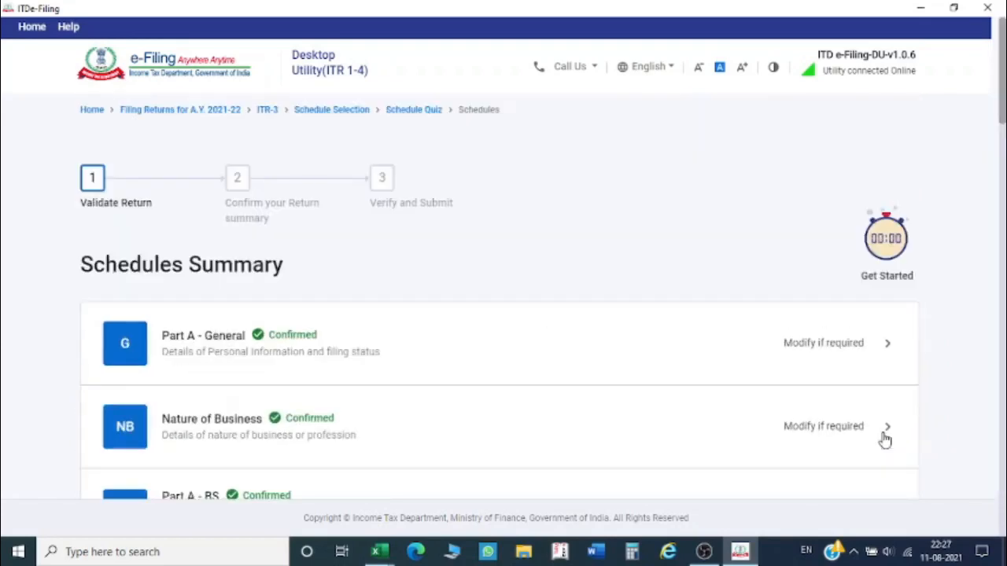
- Open Schedule BP from the Schedules Summary and open section A, business other than speculative and specified business, for editing
{"action": "scroll", "coordinate": [571, 440], "scroll_direction": "down", "scroll_amount": 4}
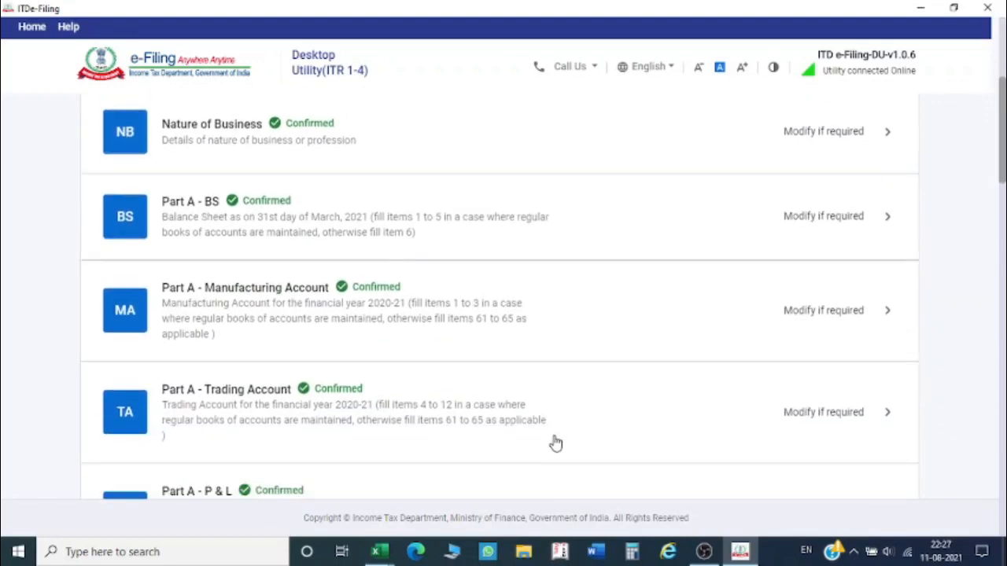
{"action": "scroll", "coordinate": [543, 437], "scroll_direction": "down", "scroll_amount": 1}
{"action": "scroll", "coordinate": [441, 409], "scroll_direction": "down", "scroll_amount": 3}
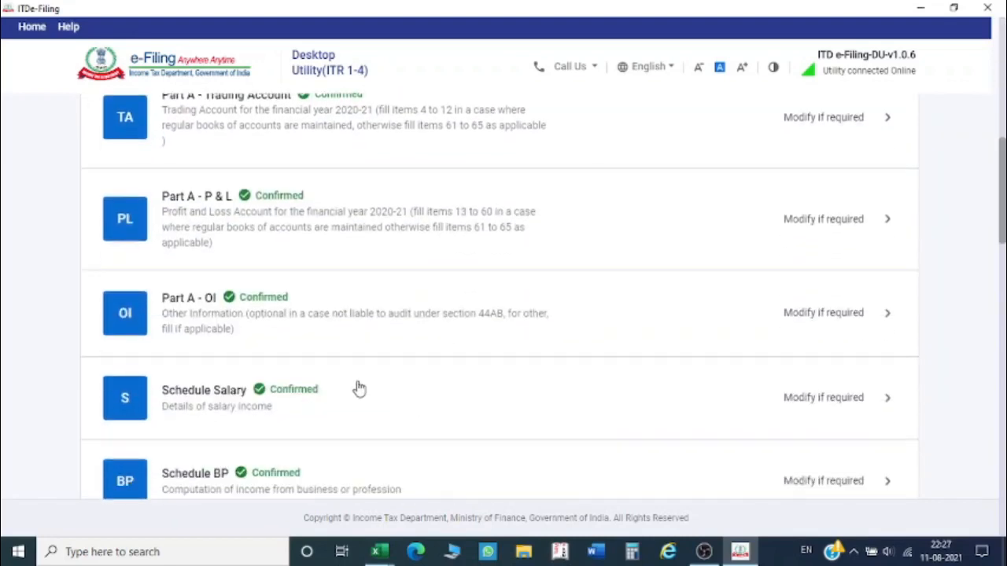
{"action": "scroll", "coordinate": [322, 401], "scroll_direction": "down", "scroll_amount": 1}
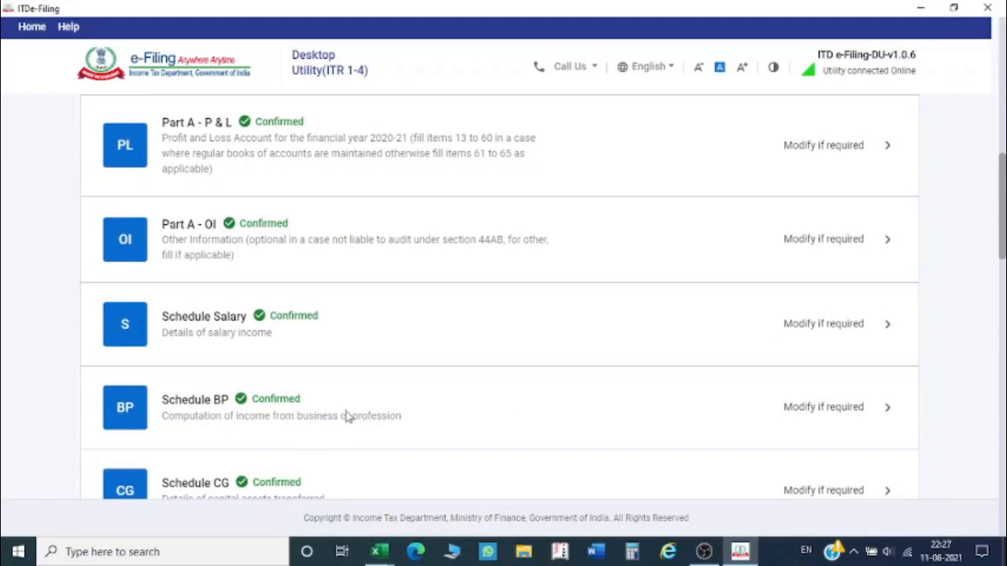
{"action": "left_click", "coordinate": [810, 413]}
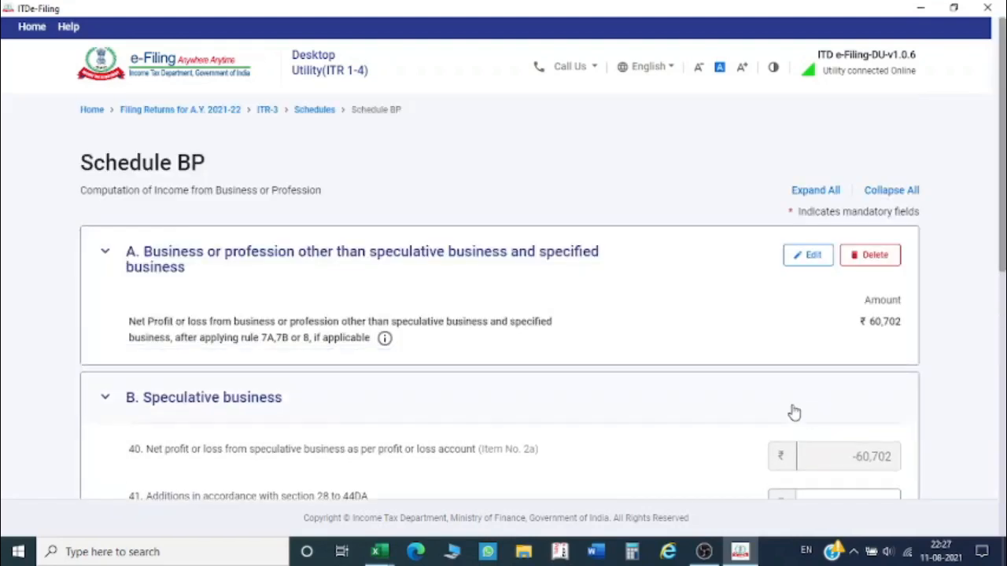
{"action": "left_click", "coordinate": [813, 259]}
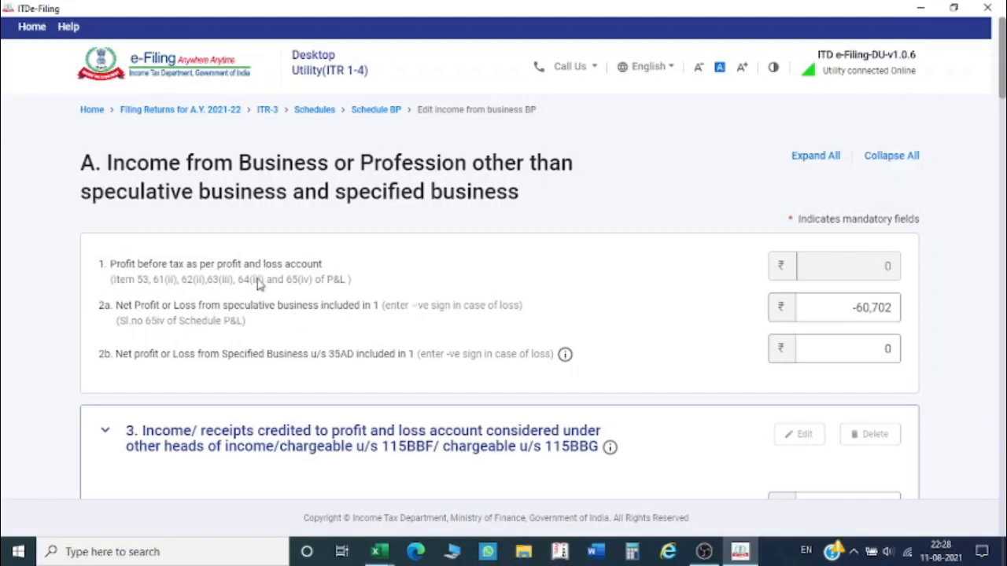
- Compare item 2a, the net loss from speculative business, with the business income total in the COMPUTATION workbook, and return to the e-Filing utility
{"action": "left_click", "coordinate": [820, 303]}
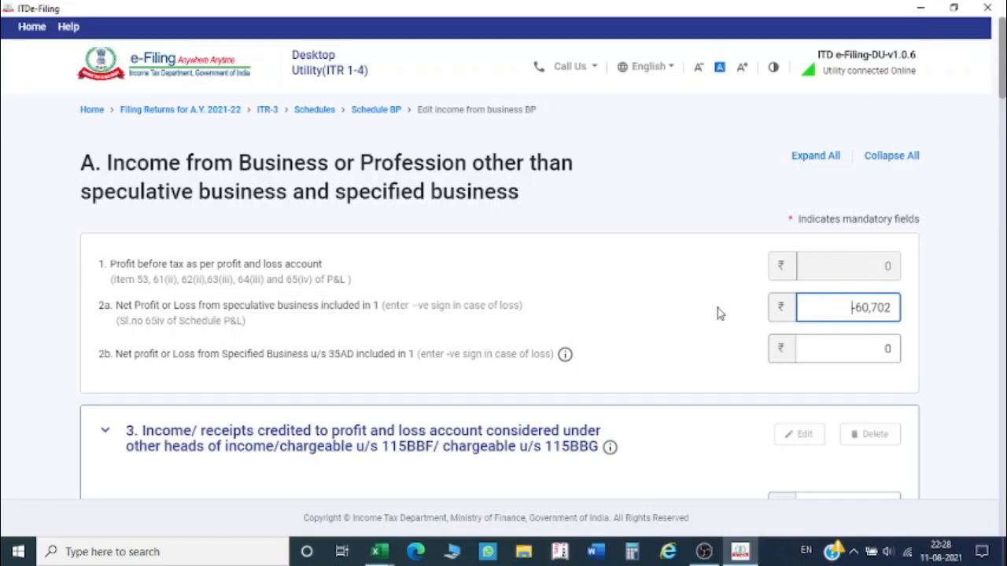
{"action": "left_click", "coordinate": [374, 554]}
{"action": "left_click", "coordinate": [279, 481]}
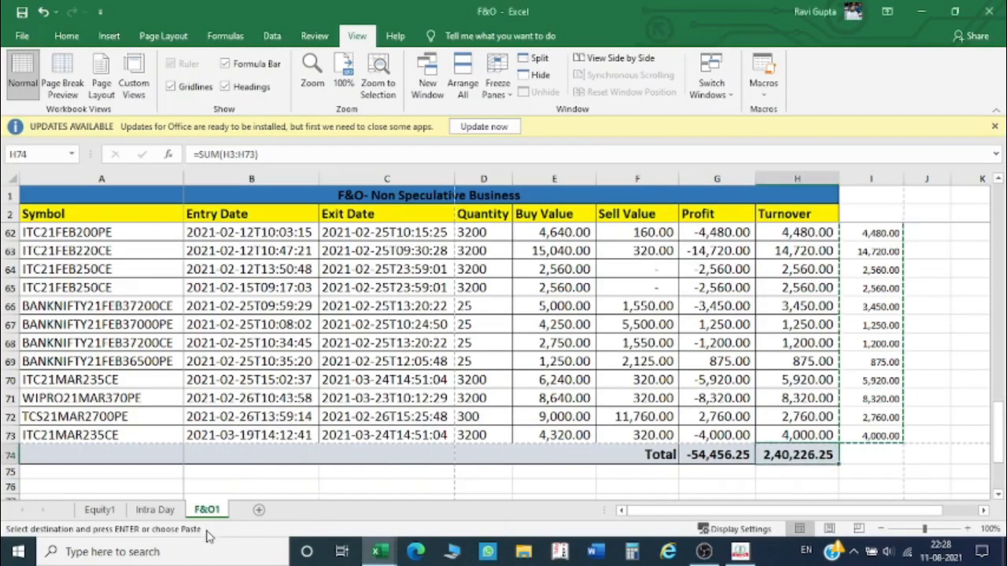
{"action": "left_click", "coordinate": [374, 553]}
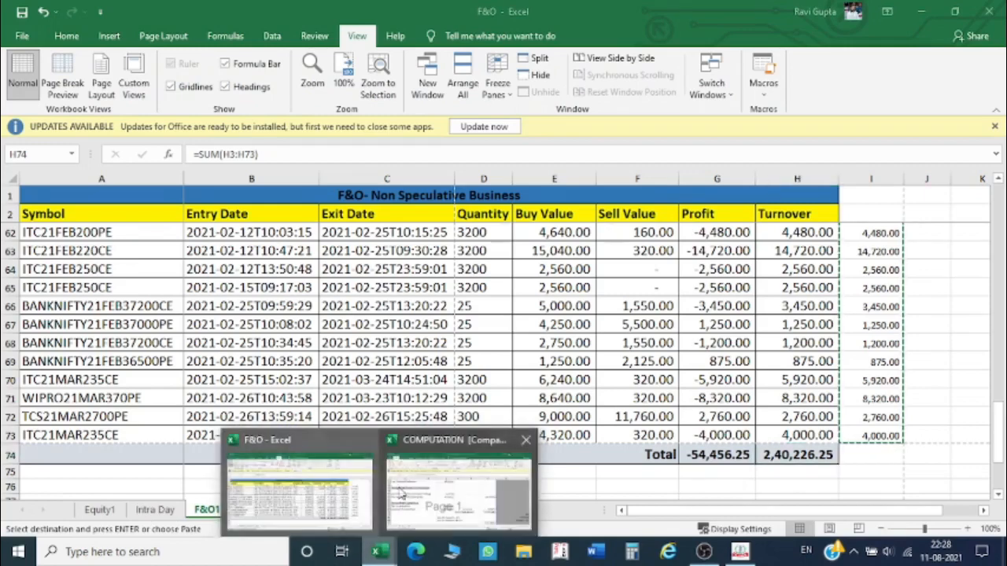
{"action": "left_click", "coordinate": [445, 482]}
{"action": "left_click", "coordinate": [501, 346]}
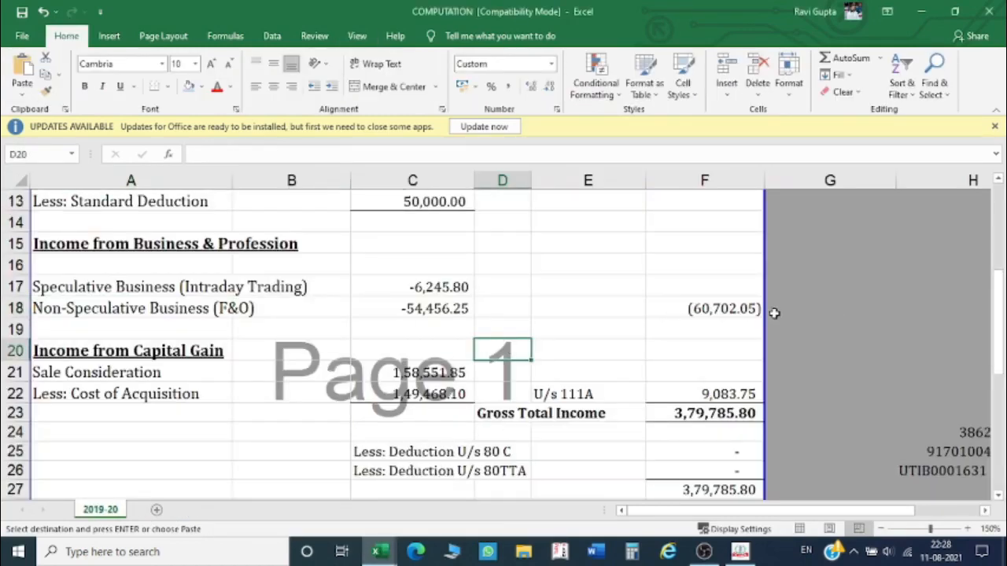
{"action": "left_click", "coordinate": [729, 311]}
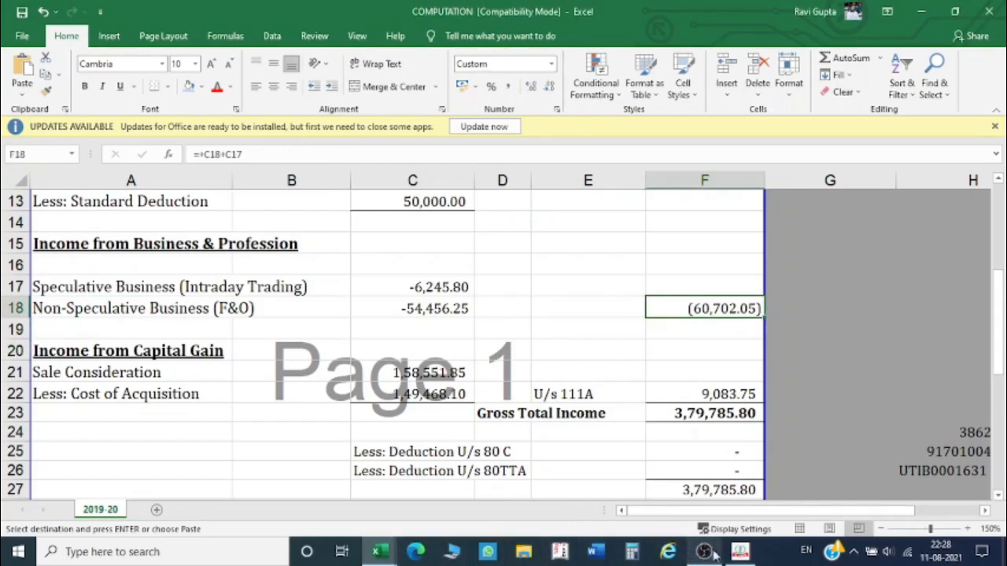
{"action": "left_click", "coordinate": [739, 551]}
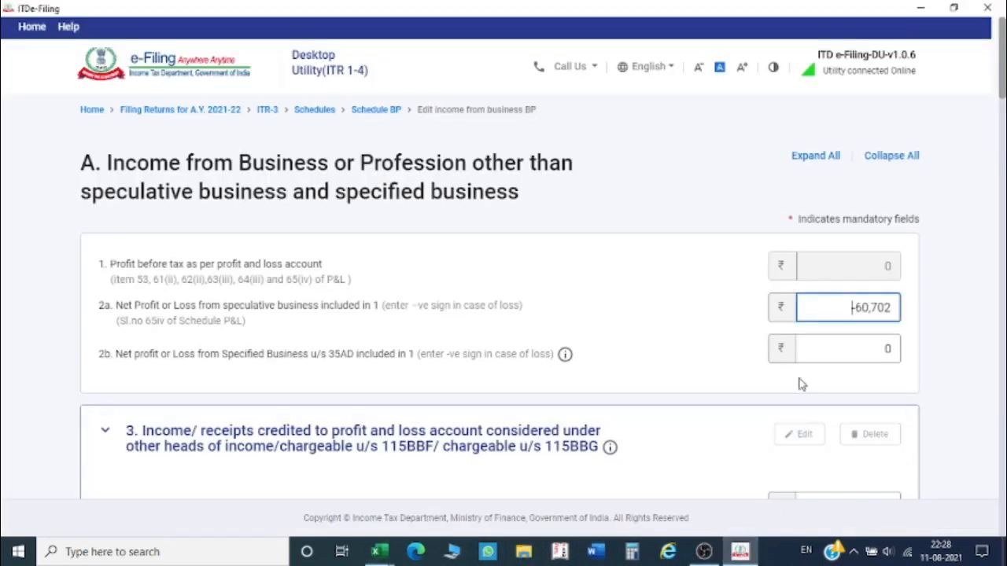
{"action": "left_click", "coordinate": [933, 357]}
- Review the remaining items of section A, from receipts under other heads to item 39, and save the section
{"action": "scroll", "coordinate": [933, 349], "scroll_direction": "down", "scroll_amount": 1}
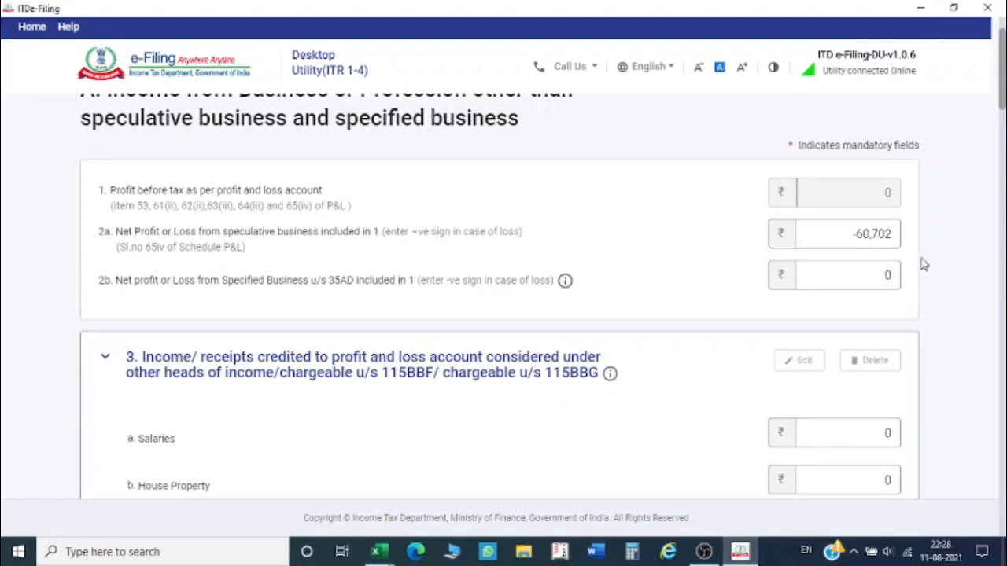
{"action": "scroll", "coordinate": [924, 265], "scroll_direction": "down", "scroll_amount": 7}
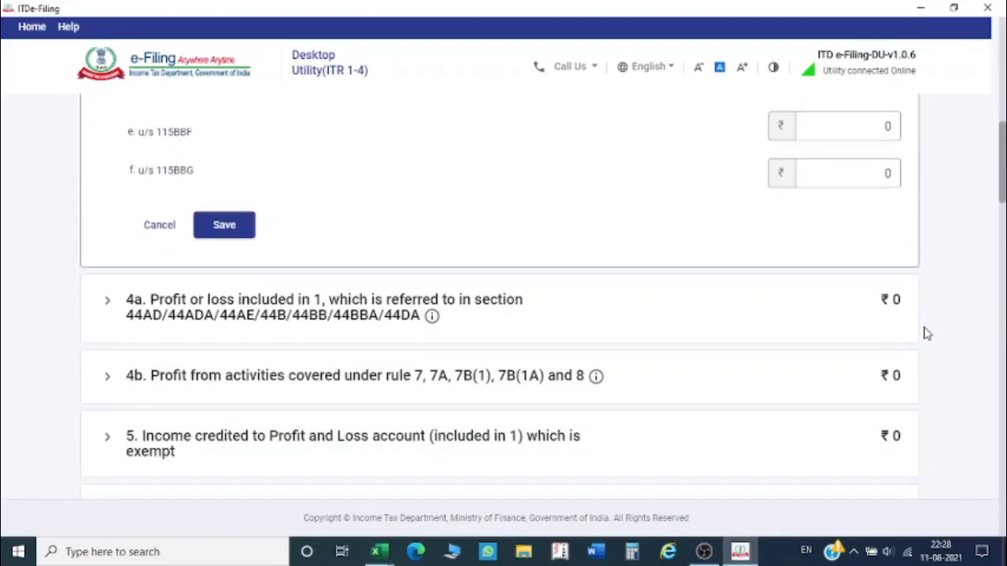
{"action": "scroll", "coordinate": [924, 335], "scroll_direction": "down", "scroll_amount": 9}
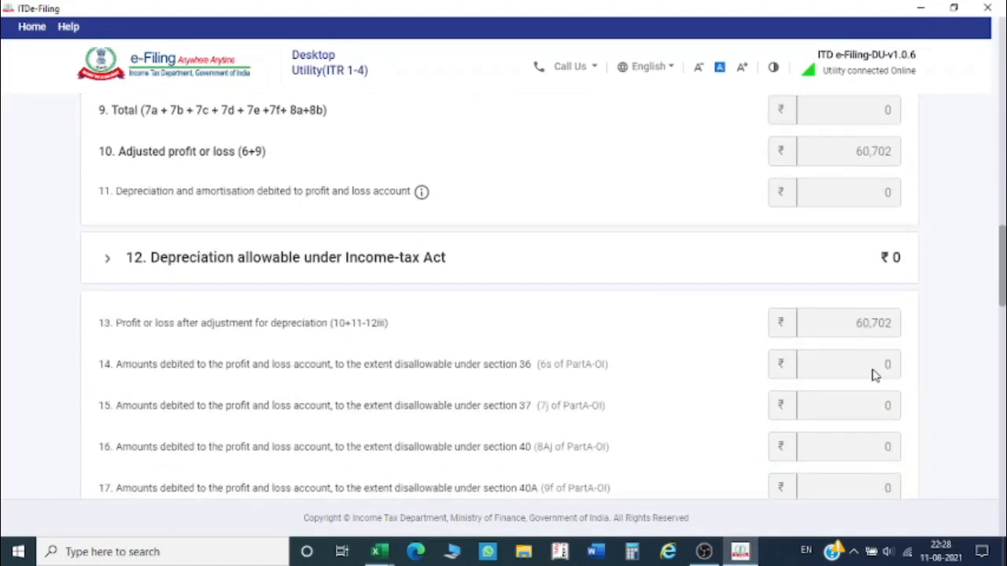
{"action": "scroll", "coordinate": [875, 375], "scroll_direction": "down", "scroll_amount": 12}
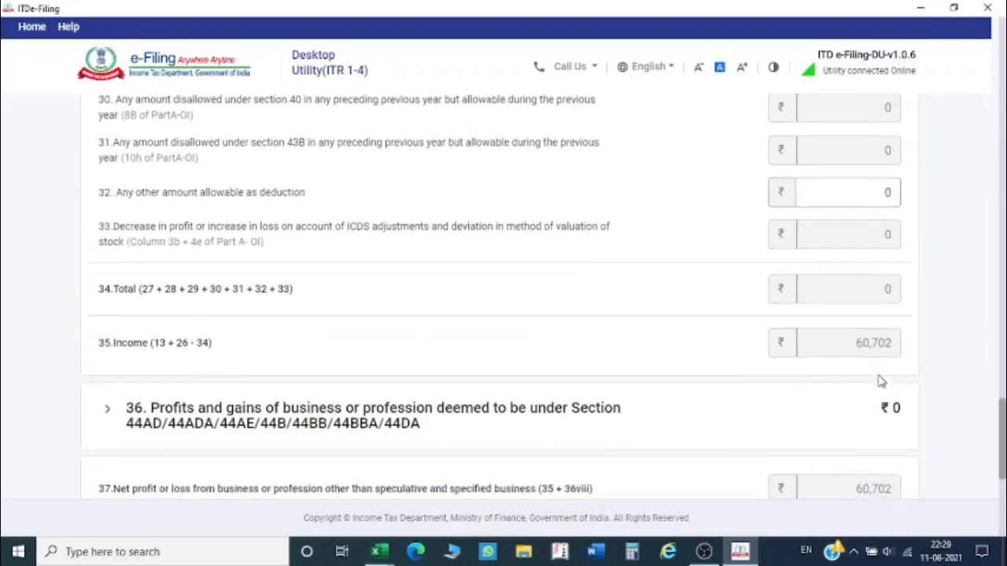
{"action": "scroll", "coordinate": [880, 380], "scroll_direction": "down", "scroll_amount": 5}
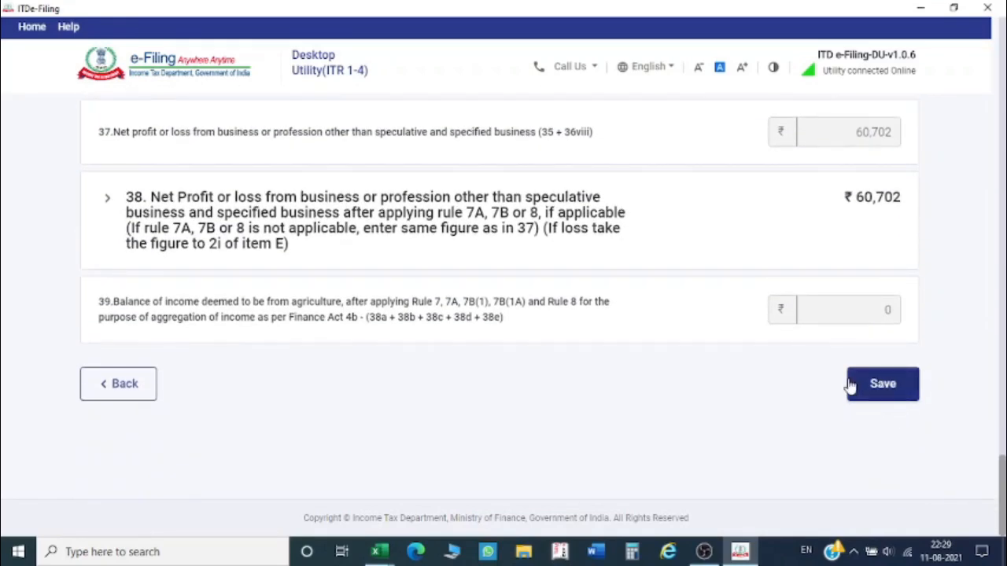
{"action": "left_click", "coordinate": [876, 385]}
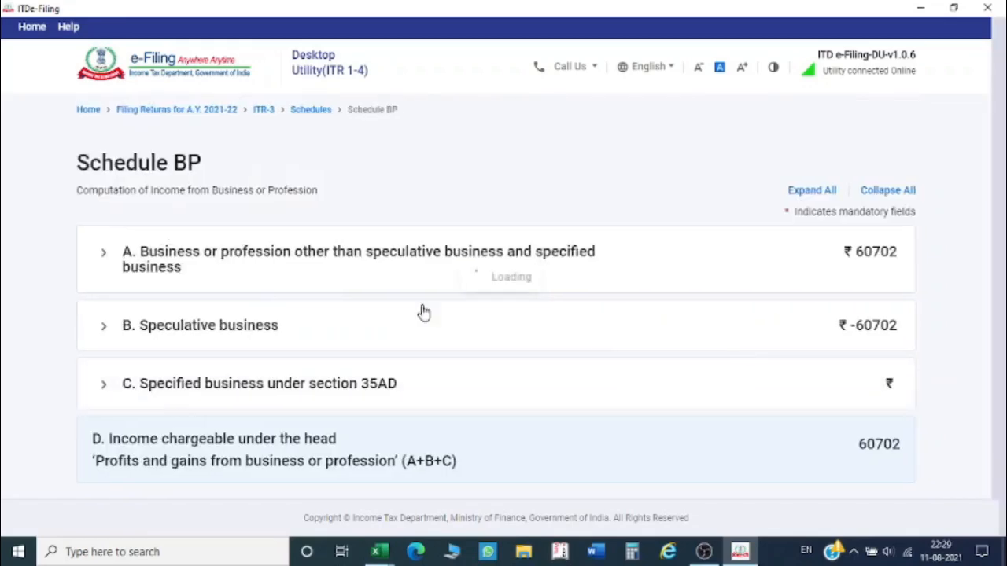
- Review the speculative business section and confirm Schedule BP
{"action": "scroll", "coordinate": [508, 274], "scroll_direction": "down", "scroll_amount": 3}
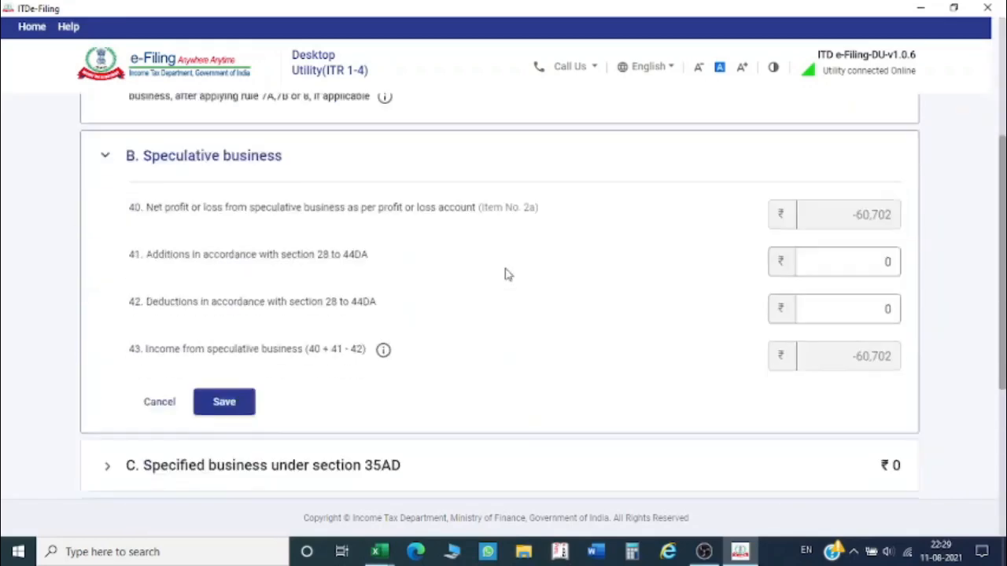
{"action": "scroll", "coordinate": [508, 274], "scroll_direction": "down", "scroll_amount": 4}
{"action": "left_click", "coordinate": [871, 385]}
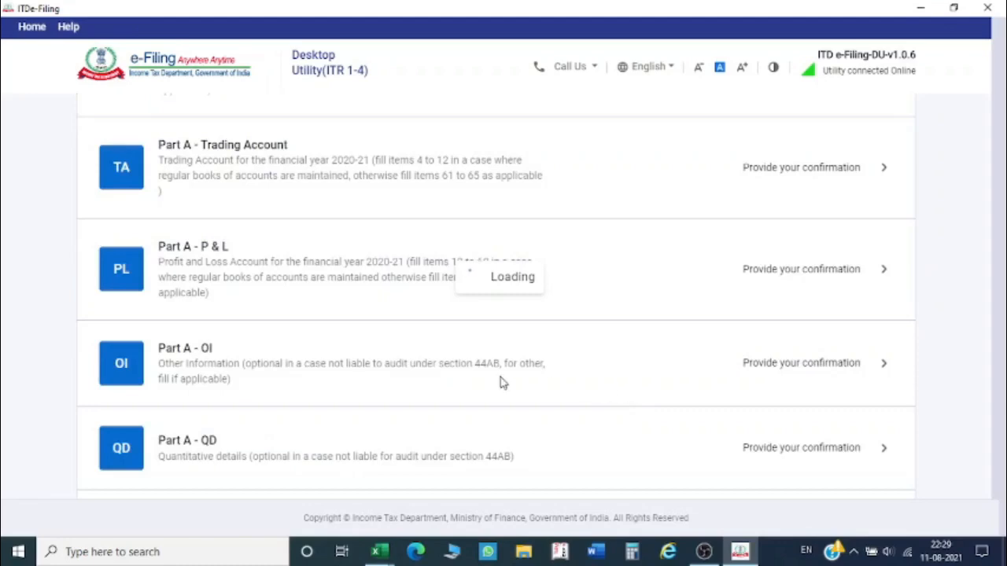
- Open Schedule CG and continue with the STT-paid equity share or equity mutual fund asset type under section 111A
{"action": "scroll", "coordinate": [405, 386], "scroll_direction": "down", "scroll_amount": 6}
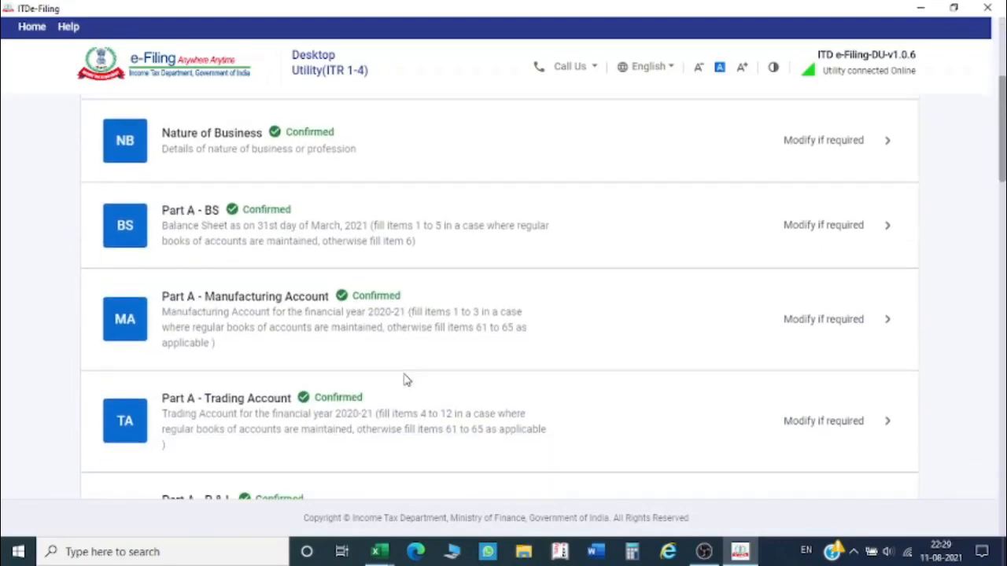
{"action": "scroll", "coordinate": [406, 384], "scroll_direction": "down", "scroll_amount": 4}
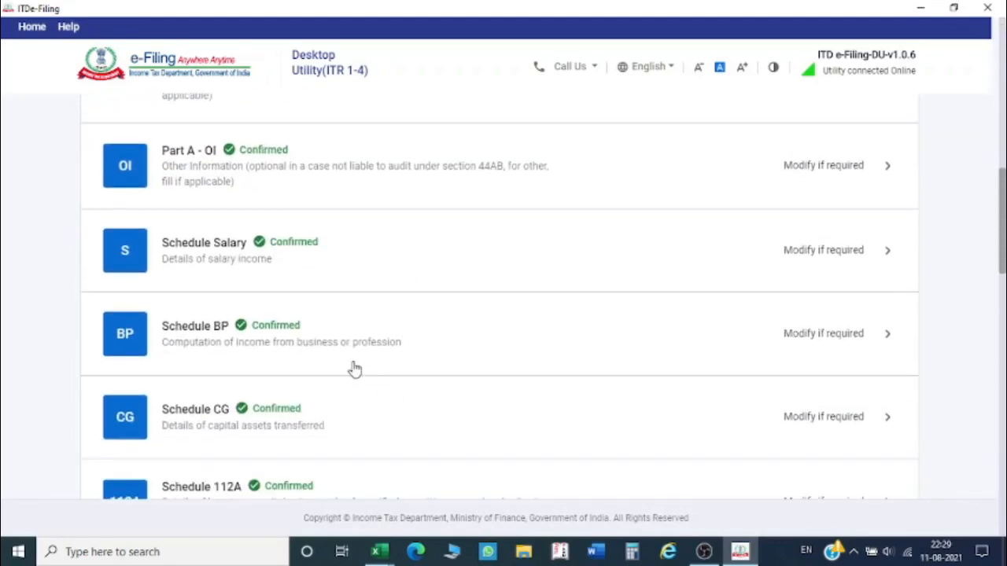
{"action": "scroll", "coordinate": [287, 382], "scroll_direction": "down", "scroll_amount": 1}
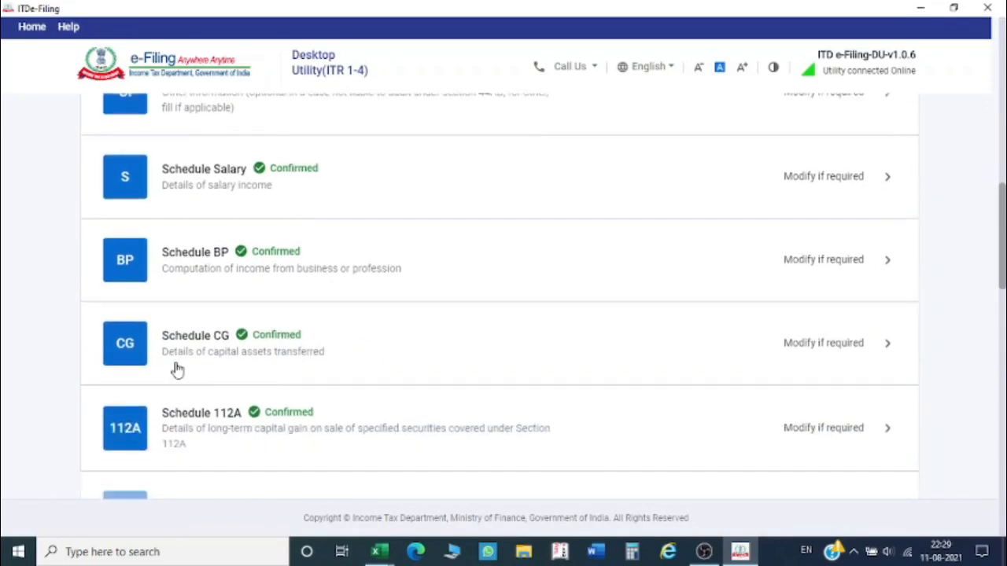
{"action": "left_click", "coordinate": [804, 358]}
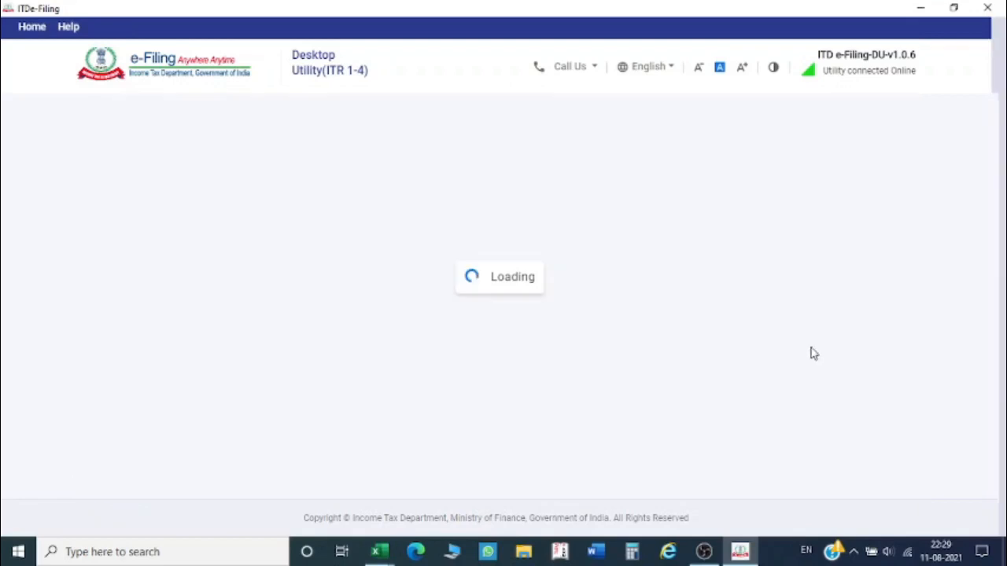
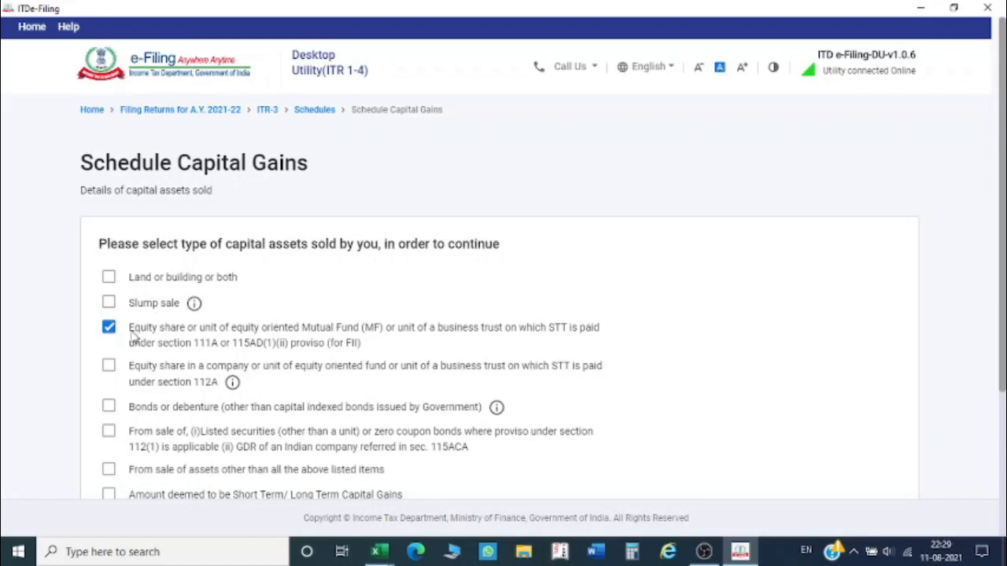
{"action": "scroll", "coordinate": [406, 346], "scroll_direction": "down", "scroll_amount": 2}
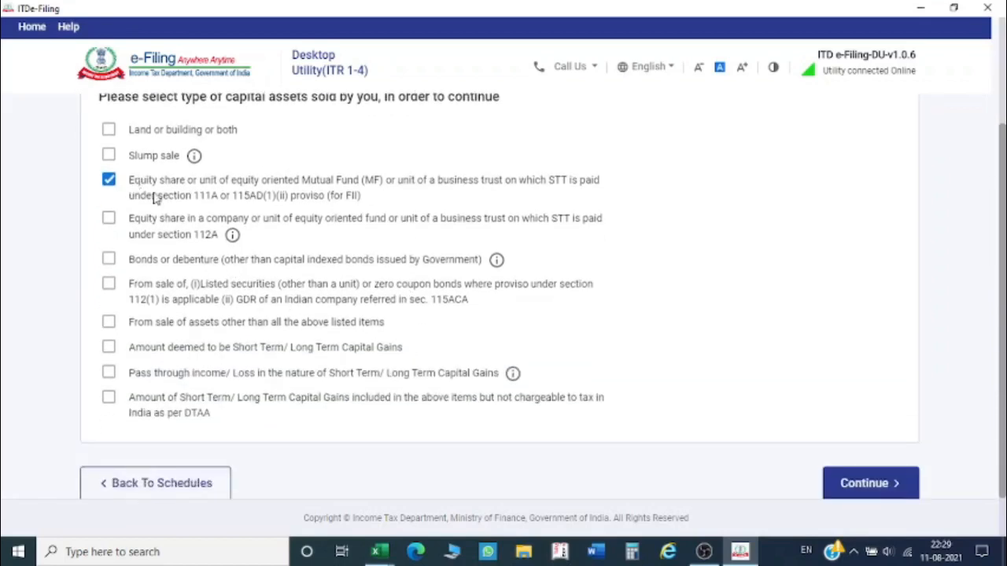
{"action": "left_click", "coordinate": [859, 487]}
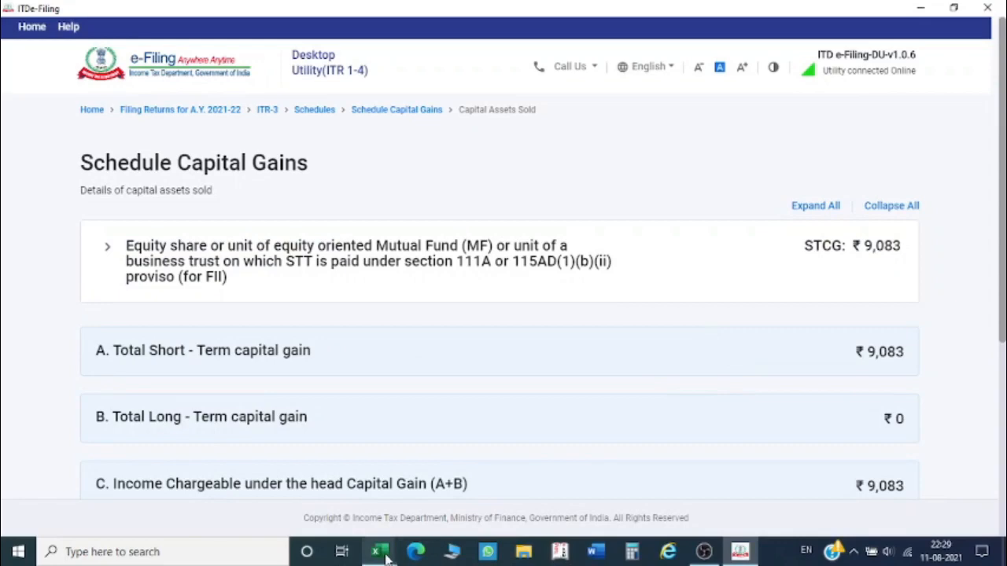
- Review the short-term, long-term and chargeable capital gain totals in Schedule Capital Gains
{"action": "mouse_move", "coordinate": [385, 557]}
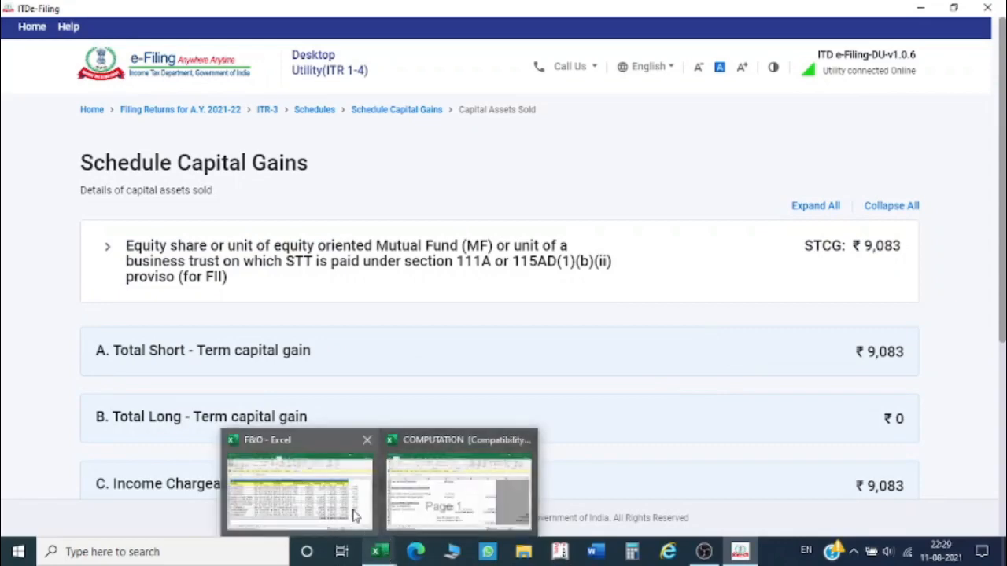
{"action": "mouse_move", "coordinate": [352, 510]}
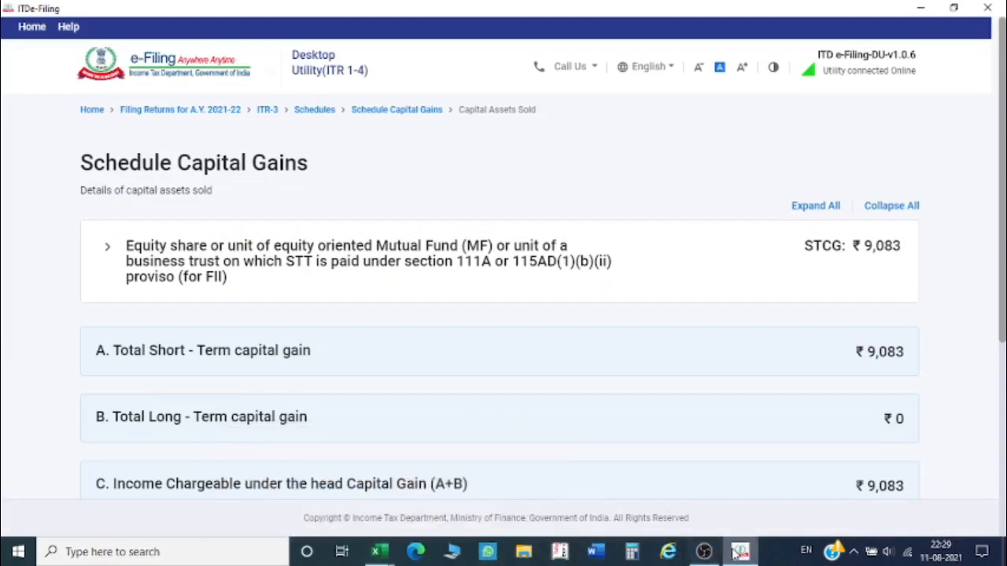
{"action": "left_click", "coordinate": [737, 553]}
{"action": "left_click", "coordinate": [744, 555]}
{"action": "scroll", "coordinate": [643, 407], "scroll_direction": "down", "scroll_amount": 1}
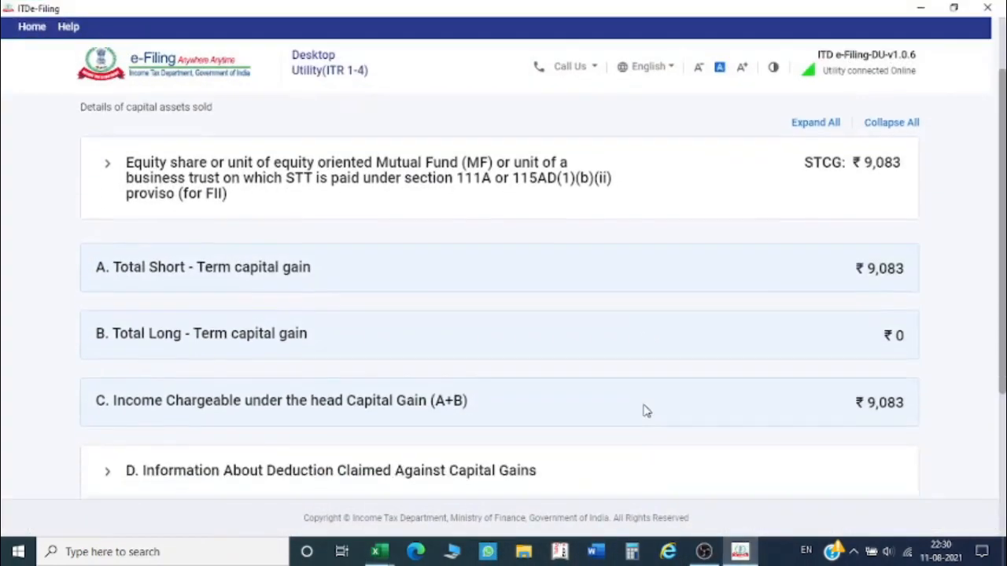
{"action": "scroll", "coordinate": [643, 410], "scroll_direction": "down", "scroll_amount": 1}
{"action": "scroll", "coordinate": [382, 400], "scroll_direction": "down", "scroll_amount": 1}
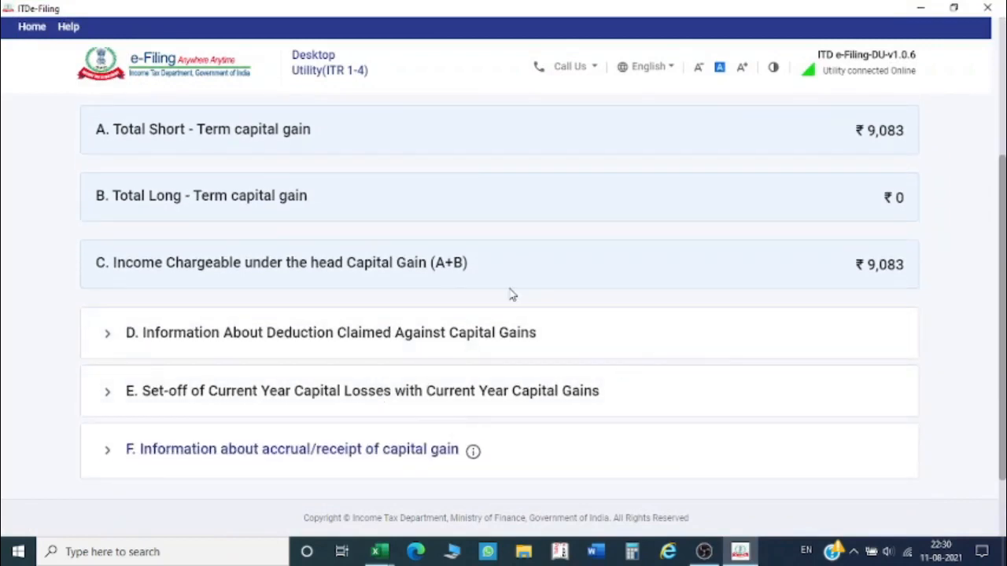
{"action": "scroll", "coordinate": [602, 245], "scroll_direction": "up", "scroll_amount": 1}
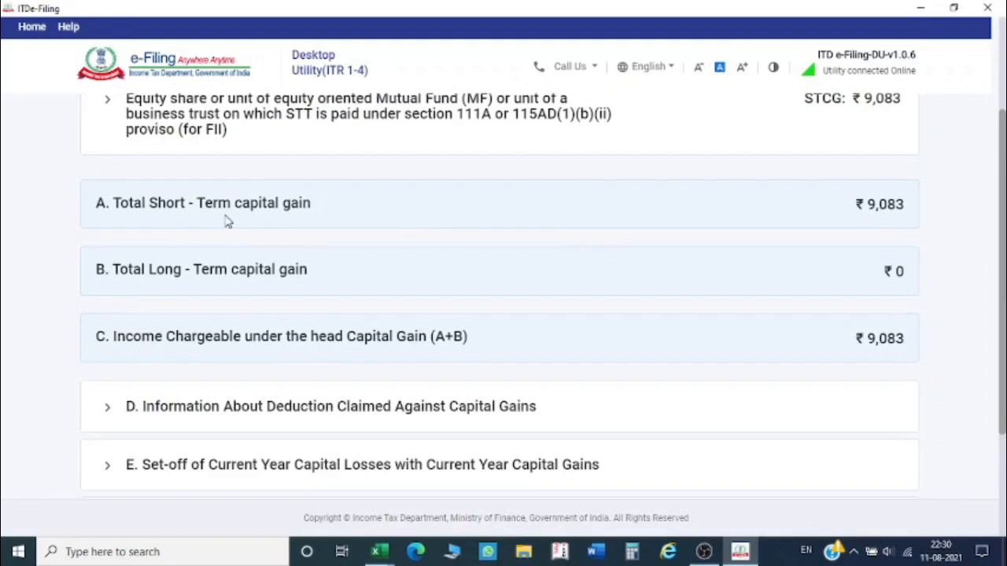
{"action": "scroll", "coordinate": [747, 219], "scroll_direction": "up", "scroll_amount": 1}
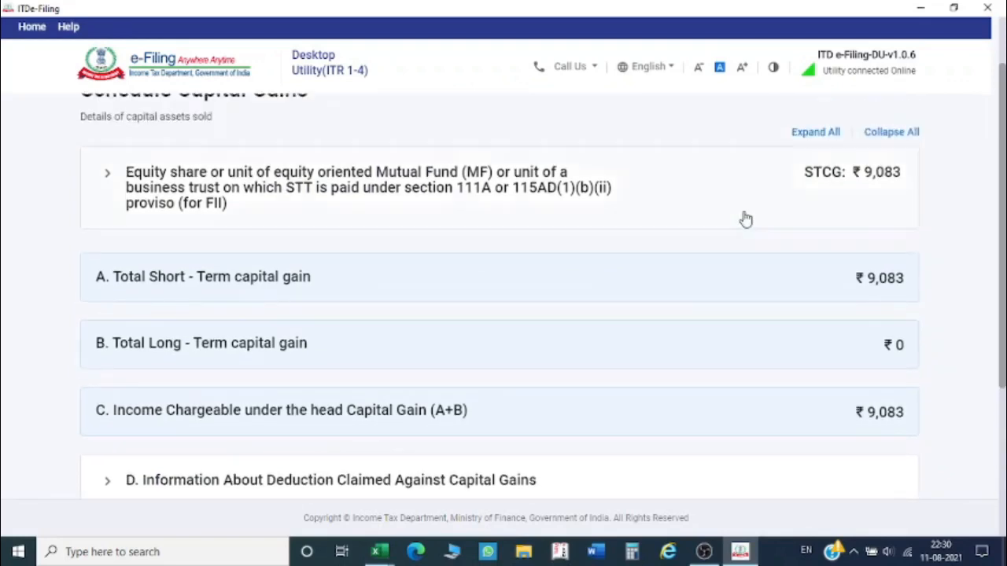
- Open the section 111A equity share entry in Schedule Capital Gains for editing and switch to the F&O workbook in Excel
{"action": "left_click", "coordinate": [659, 197]}
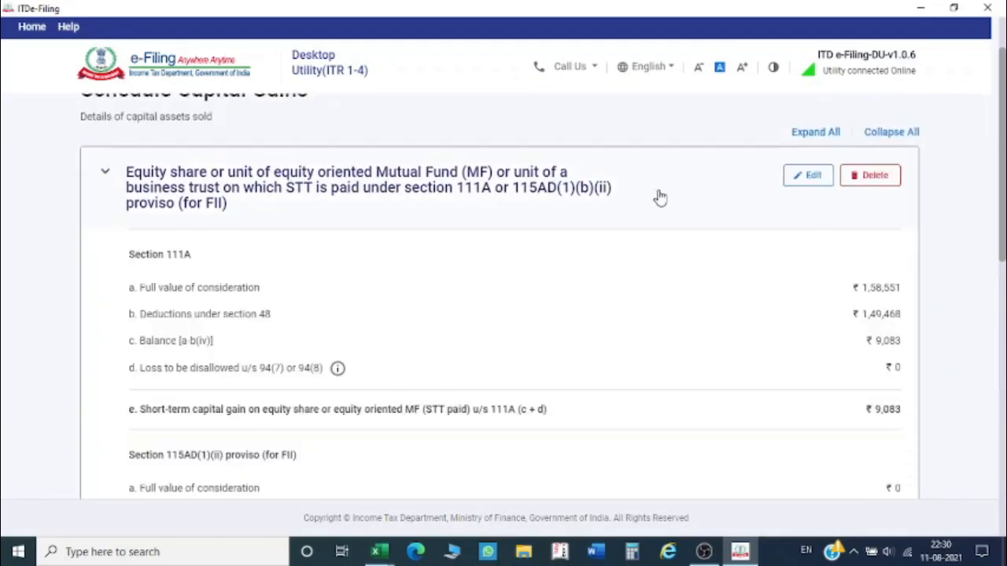
{"action": "left_click", "coordinate": [810, 176]}
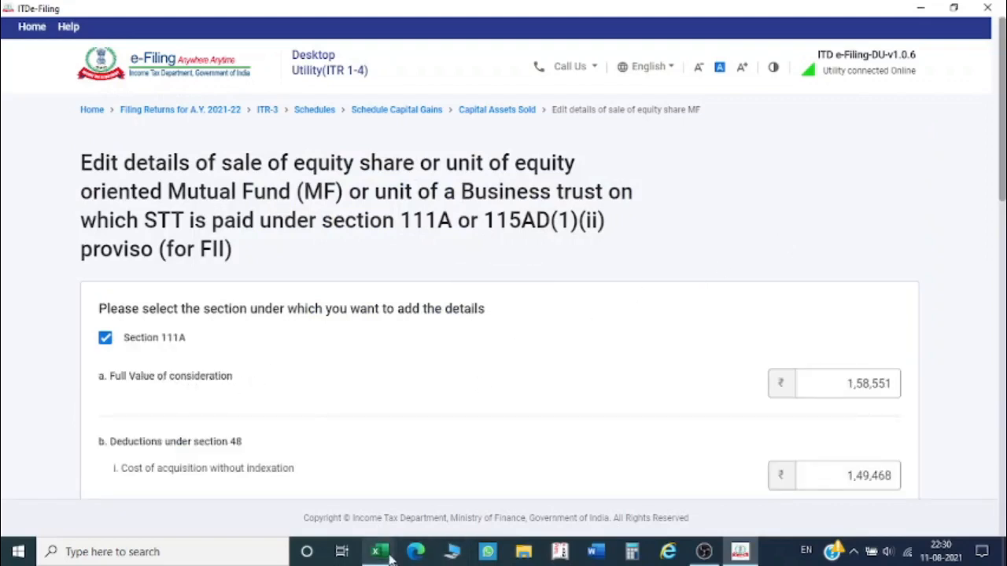
{"action": "left_click", "coordinate": [299, 488]}
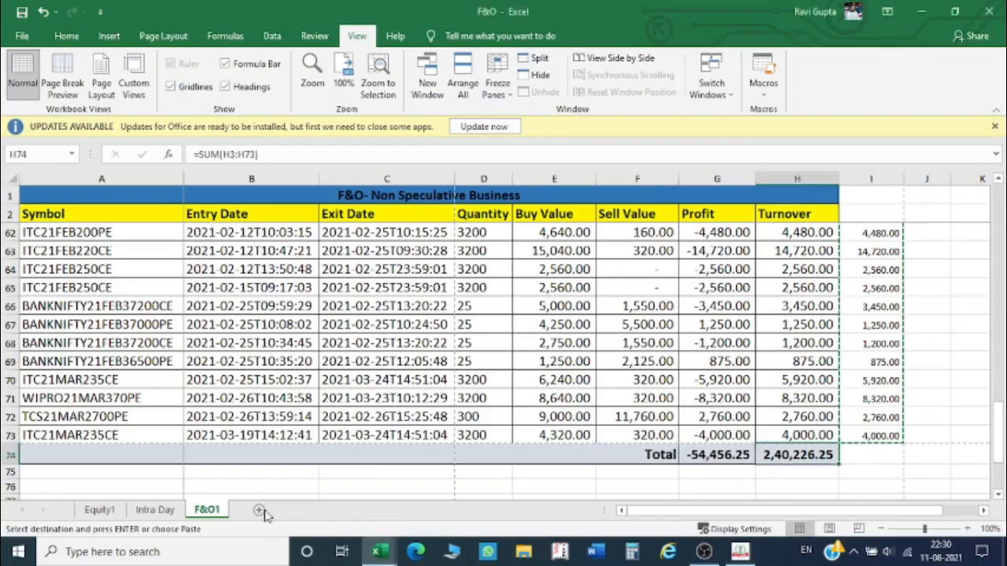
- On the Equity1 sheet, check the sum of the Sell Value column from G3 down and its total in cell G50
{"action": "left_click", "coordinate": [100, 509]}
{"action": "scroll", "coordinate": [404, 318], "scroll_direction": "down", "scroll_amount": 5}
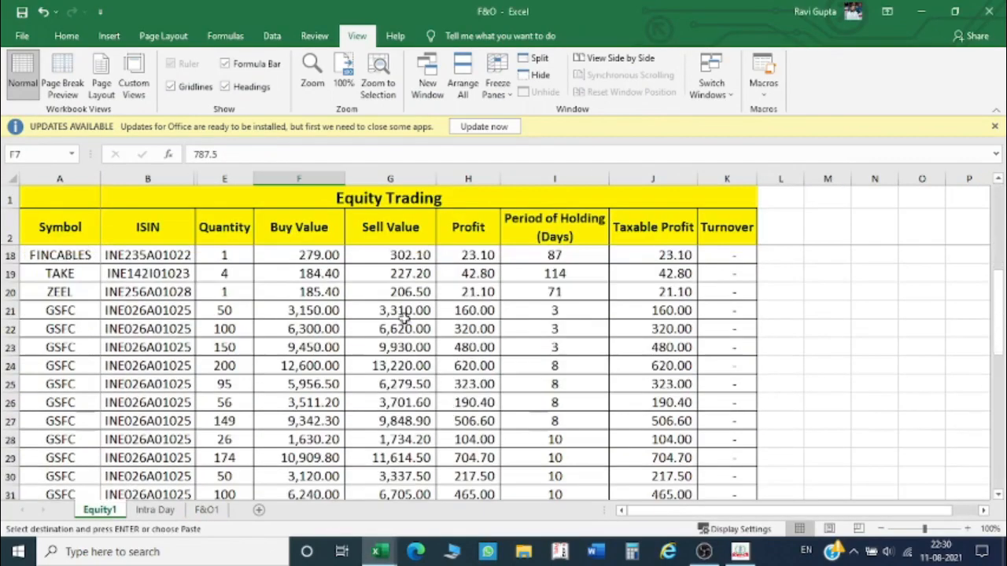
{"action": "left_click", "coordinate": [404, 216]}
{"action": "key", "text": "Down"}
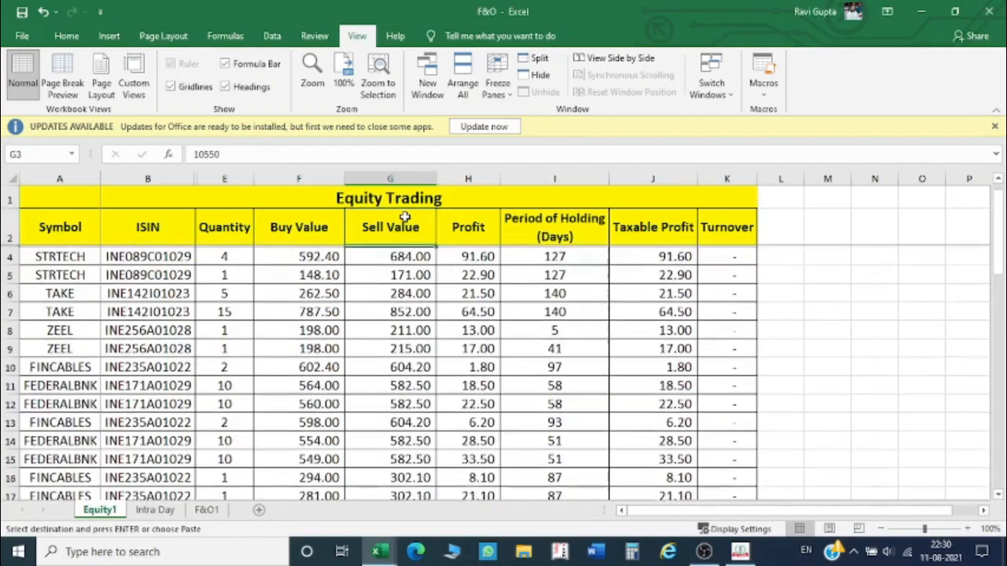
{"action": "key", "text": "ctrl+shift+Down"}
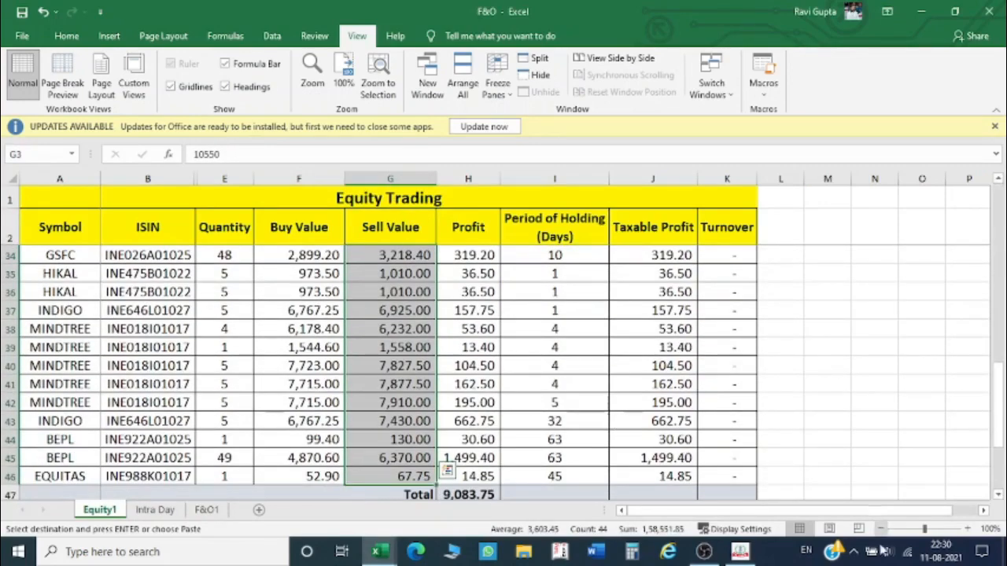
{"action": "scroll", "coordinate": [486, 459], "scroll_direction": "down", "scroll_amount": 1}
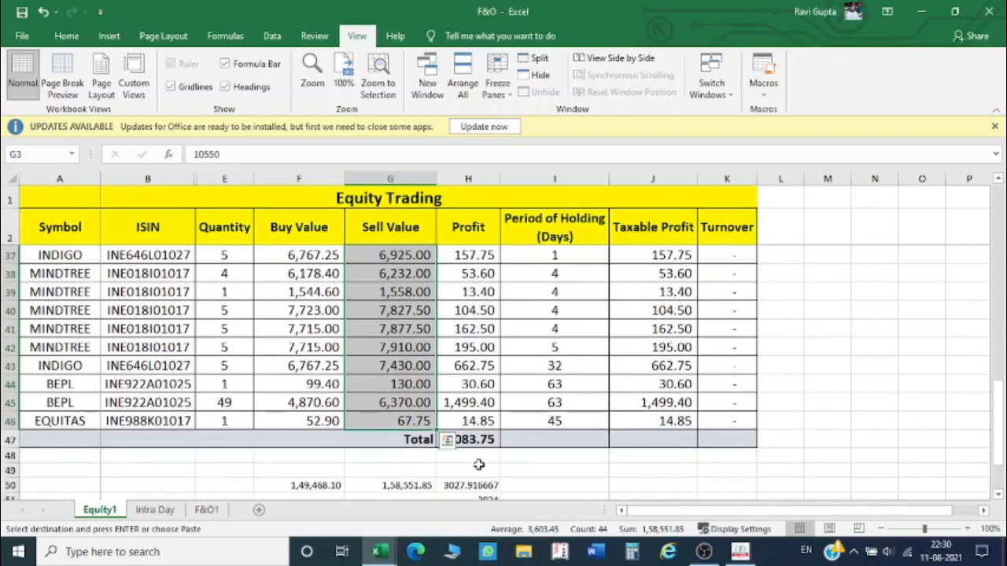
{"action": "scroll", "coordinate": [475, 462], "scroll_direction": "down", "scroll_amount": 1}
{"action": "left_click", "coordinate": [406, 429]}
{"action": "left_click", "coordinate": [407, 429]}
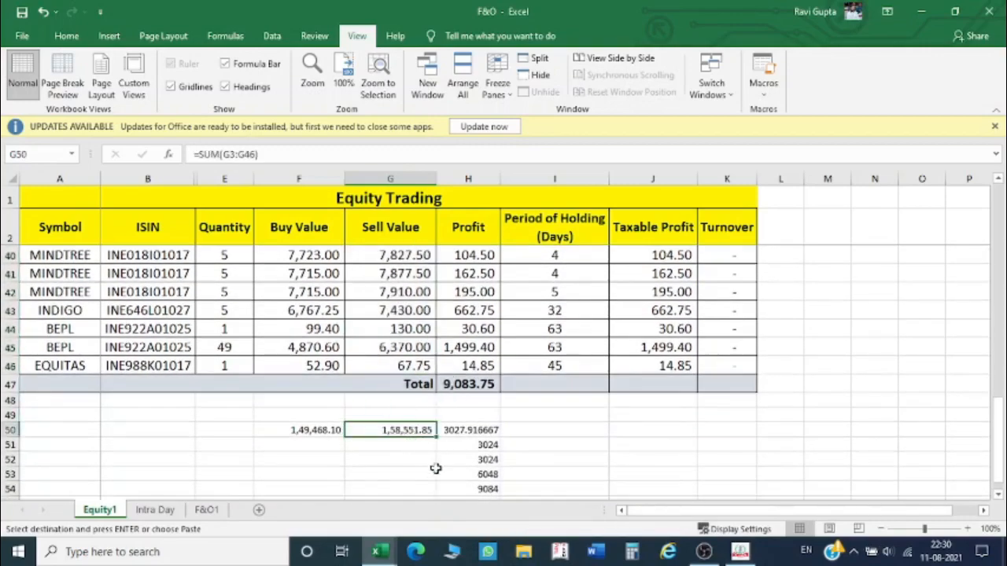
- Compare the sell and buy value totals in row 50 with the consideration and acquisition cost in the e-Filing utility
{"action": "left_click", "coordinate": [499, 430]}
{"action": "left_click", "coordinate": [739, 552]}
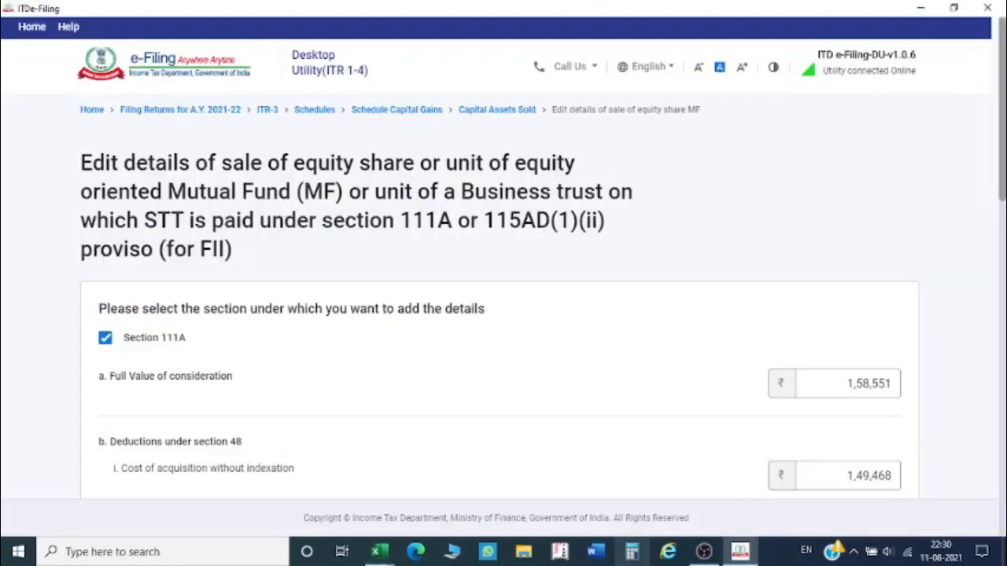
{"action": "key", "text": "alt+Tab"}
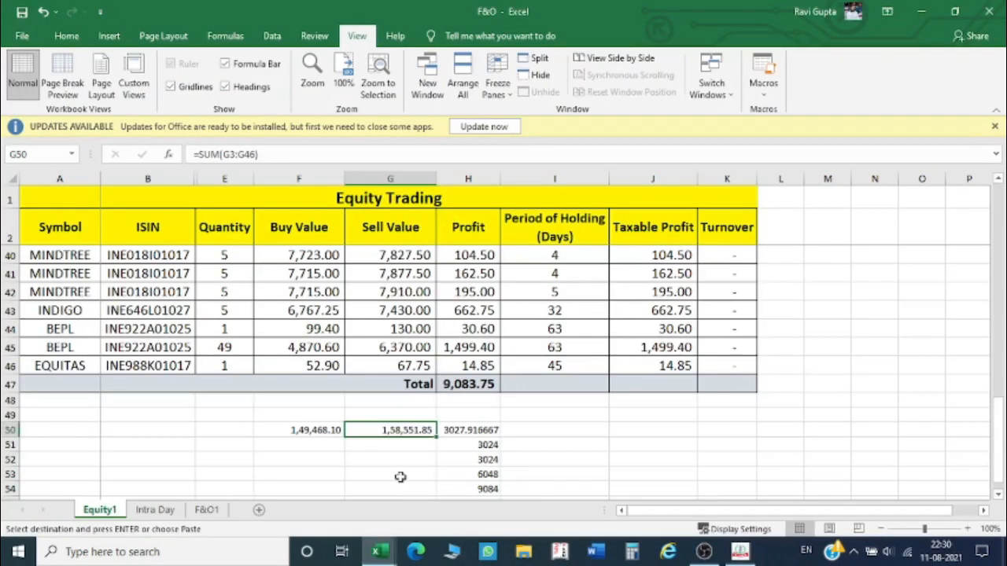
{"action": "left_click", "coordinate": [315, 433]}
{"action": "key", "text": "alt+Tab"}
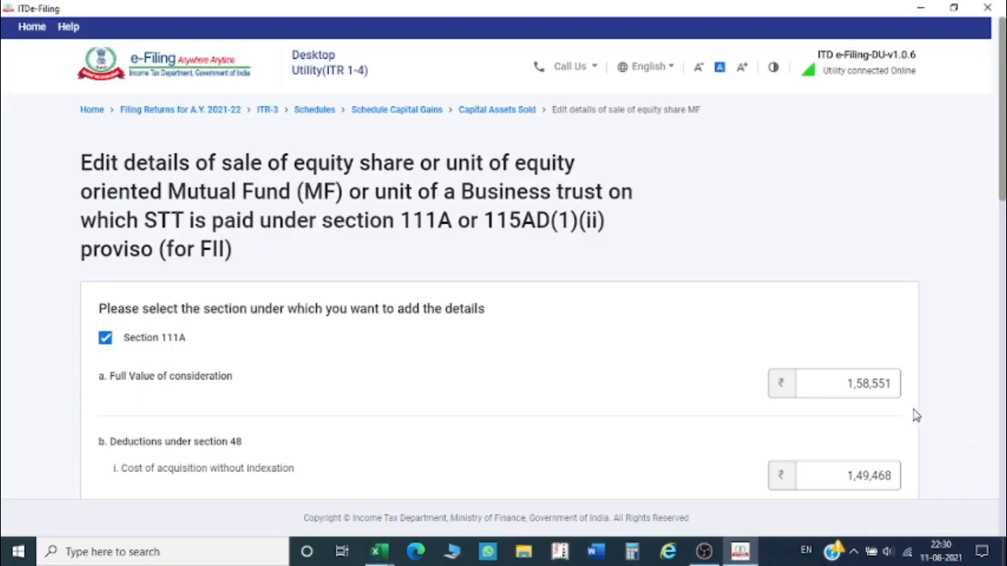
- Review and save the section 111A equity share entry, and confirm Schedule Capital Gains
{"action": "scroll", "coordinate": [916, 431], "scroll_direction": "down", "scroll_amount": 1}
{"action": "scroll", "coordinate": [915, 435], "scroll_direction": "down", "scroll_amount": 3}
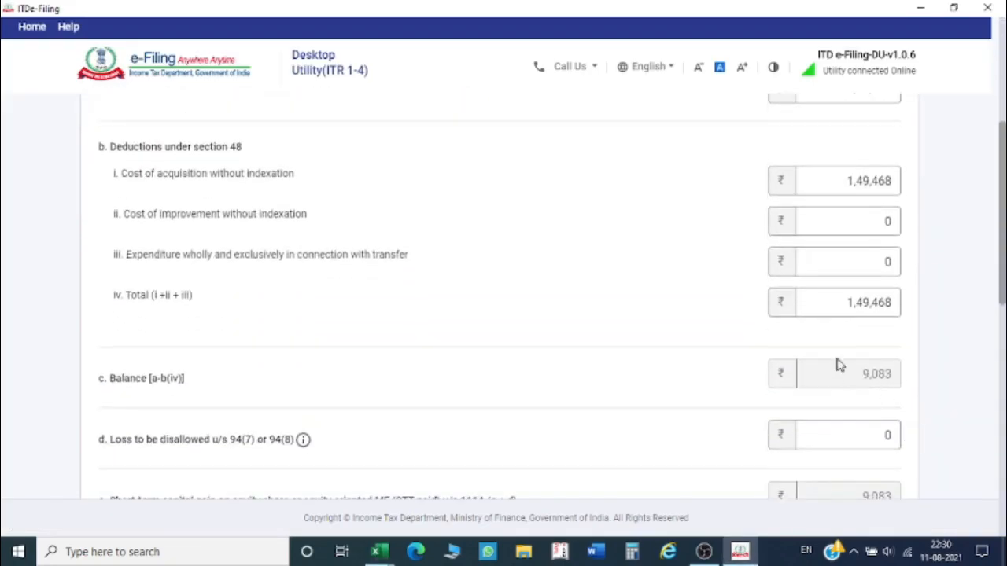
{"action": "scroll", "coordinate": [849, 369], "scroll_direction": "down", "scroll_amount": 2}
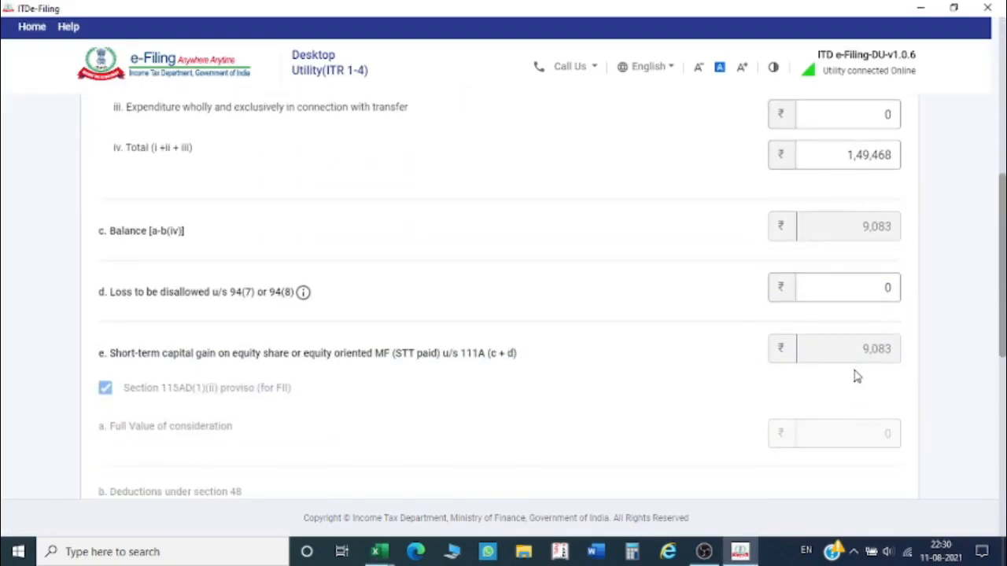
{"action": "scroll", "coordinate": [858, 377], "scroll_direction": "down", "scroll_amount": 7}
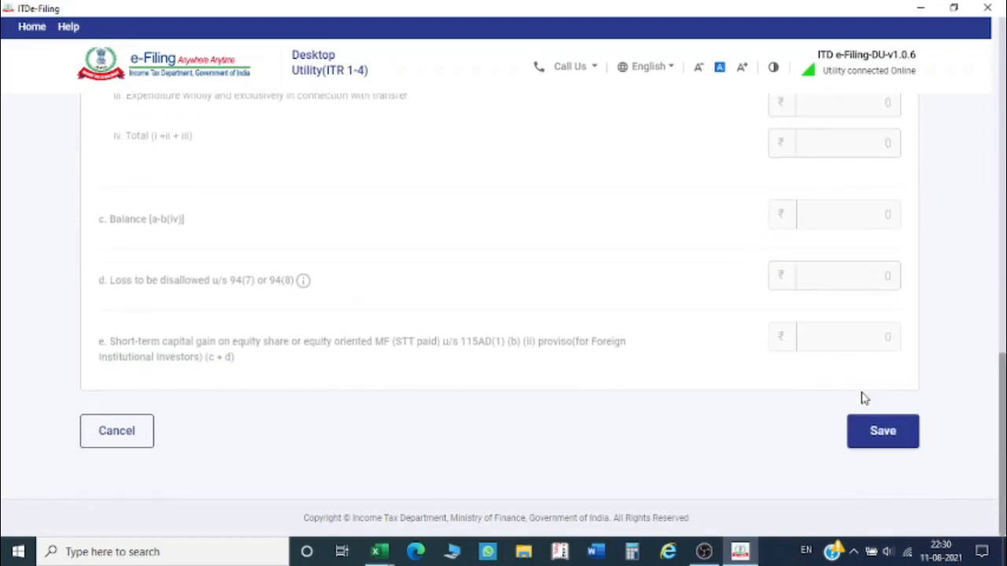
{"action": "left_click", "coordinate": [881, 435]}
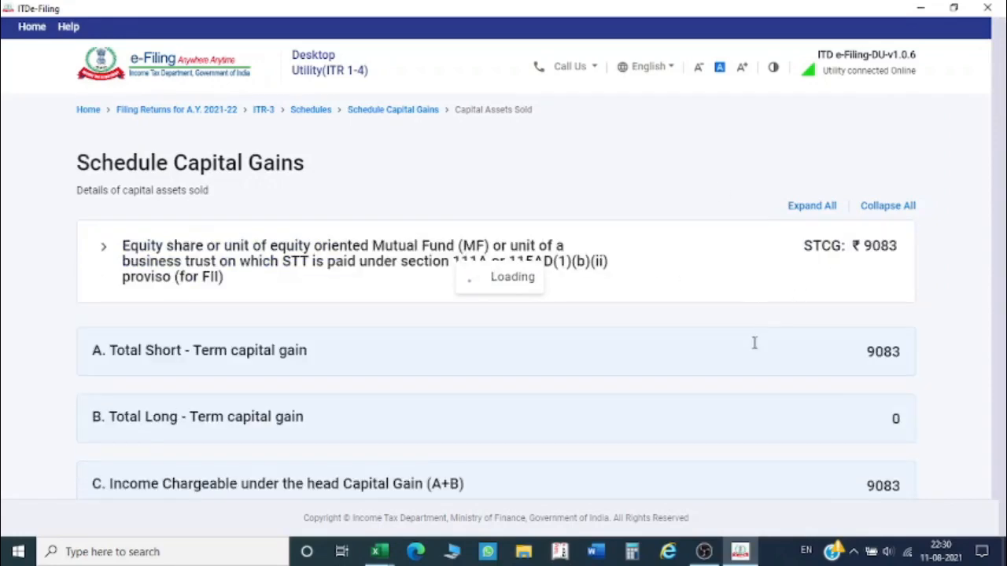
{"action": "scroll", "coordinate": [755, 350], "scroll_direction": "down", "scroll_amount": 4}
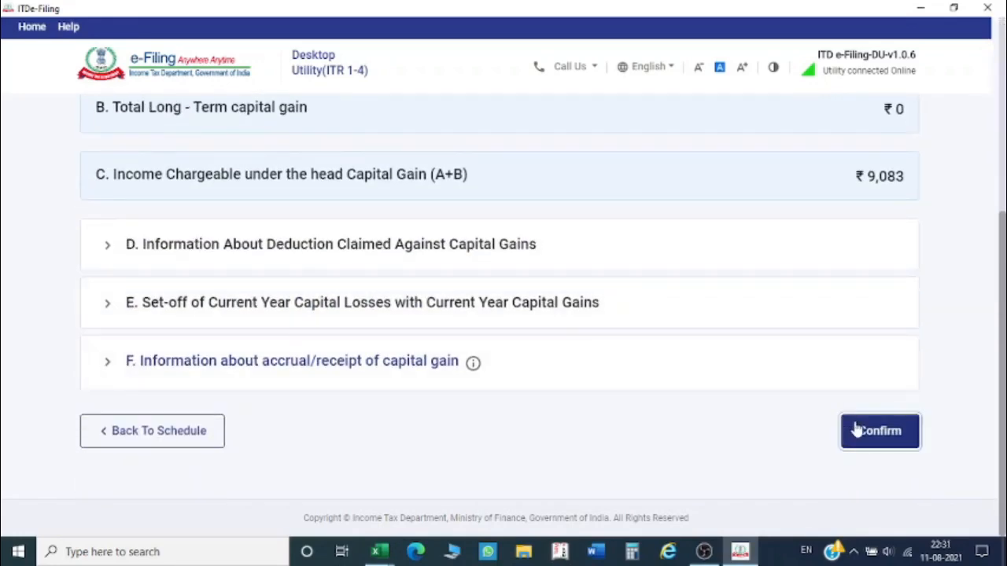
{"action": "left_click", "coordinate": [857, 430]}
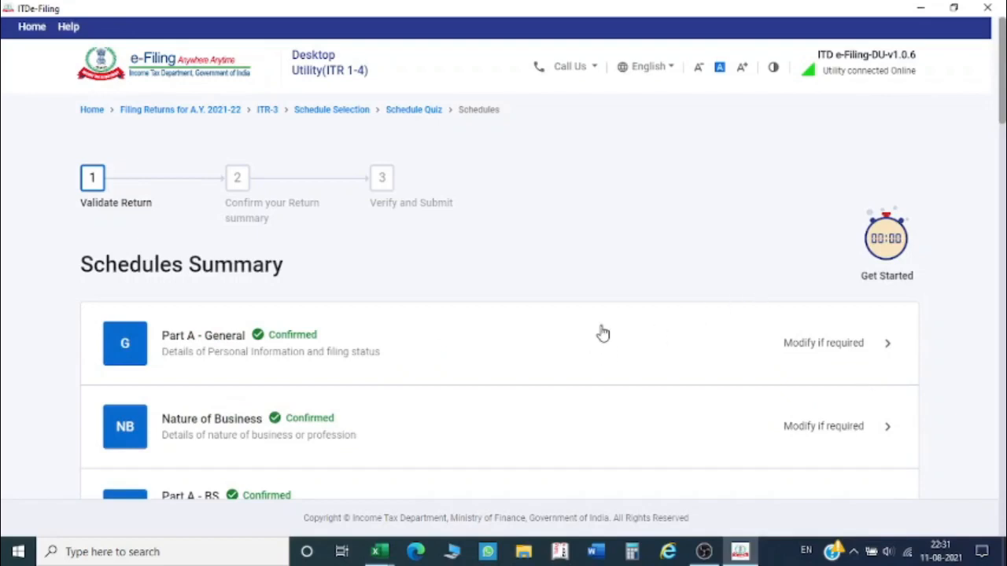
- View Schedule 112A from the schedules summary and go back to the summary without adding details
{"action": "scroll", "coordinate": [602, 334], "scroll_direction": "down", "scroll_amount": 5}
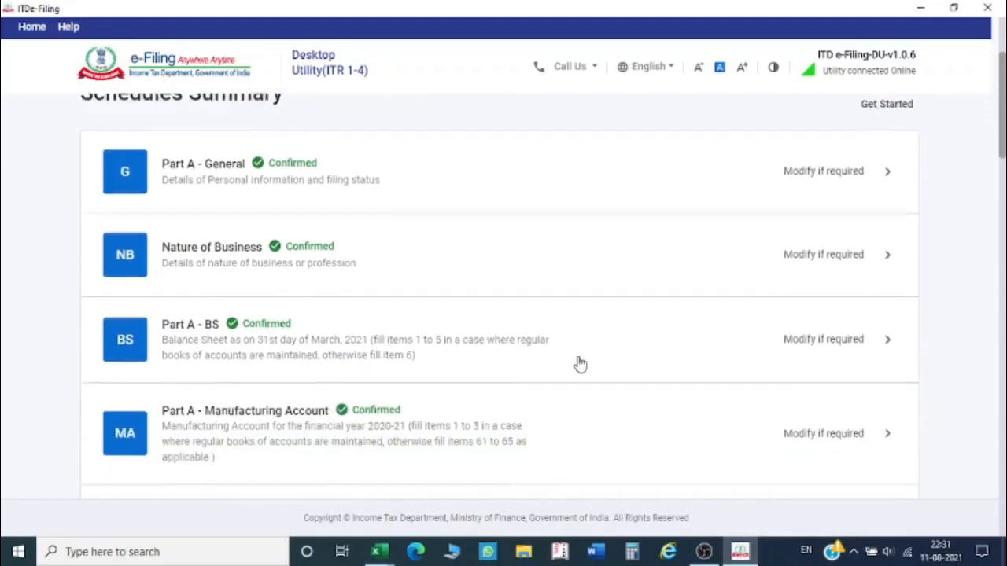
{"action": "scroll", "coordinate": [574, 367], "scroll_direction": "down", "scroll_amount": 7}
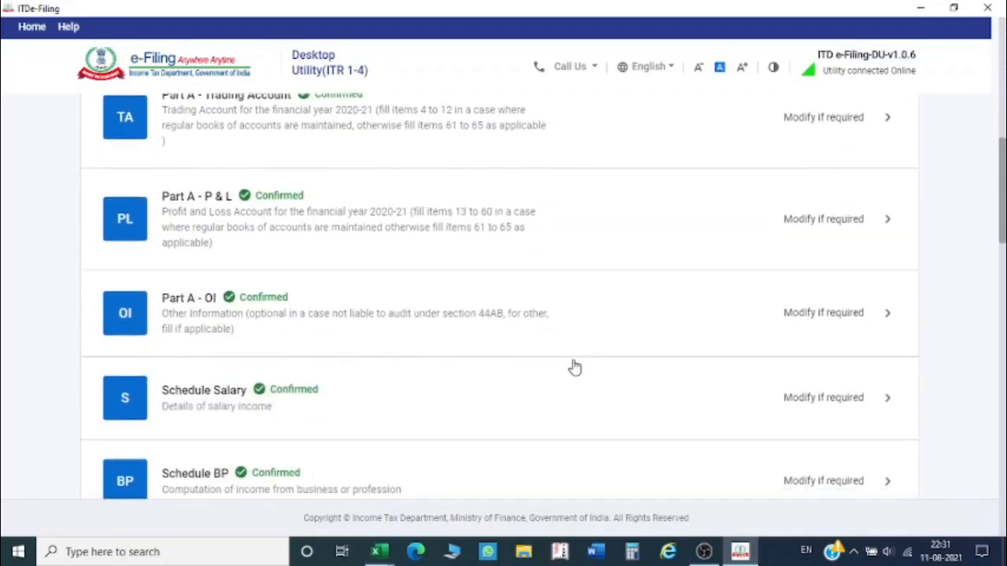
{"action": "scroll", "coordinate": [424, 354], "scroll_direction": "down", "scroll_amount": 2}
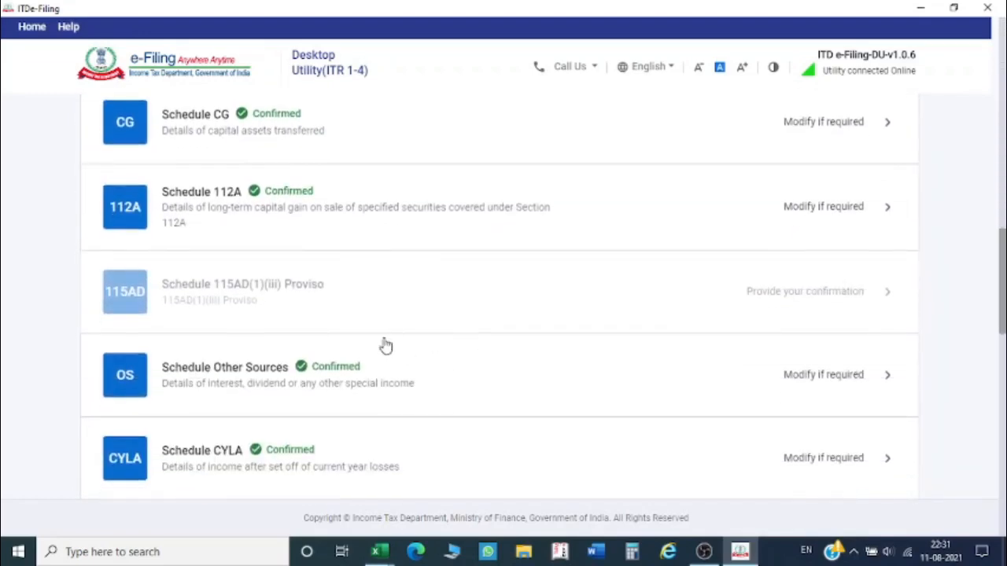
{"action": "scroll", "coordinate": [373, 330], "scroll_direction": "up", "scroll_amount": 1}
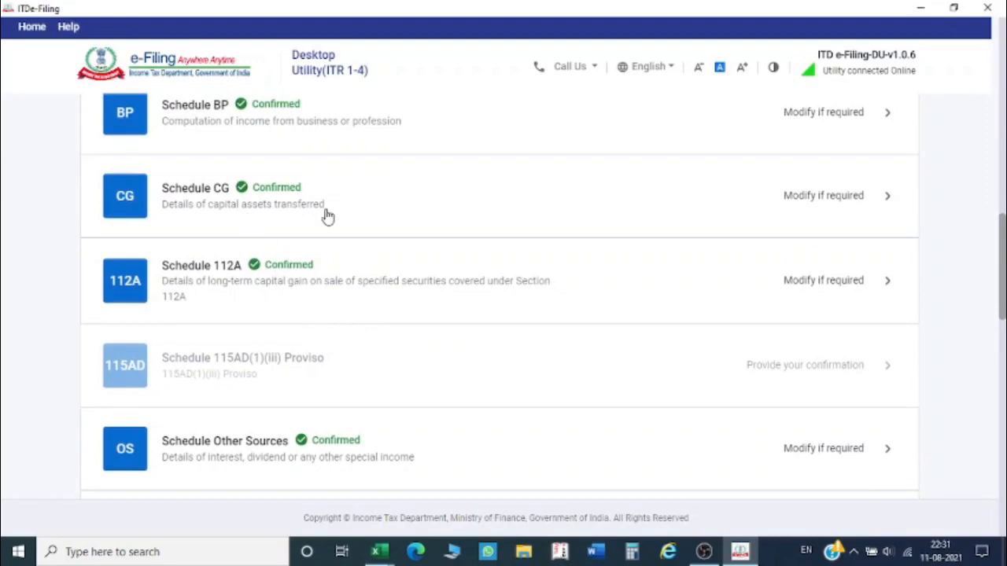
{"action": "scroll", "coordinate": [325, 217], "scroll_direction": "up", "scroll_amount": 3}
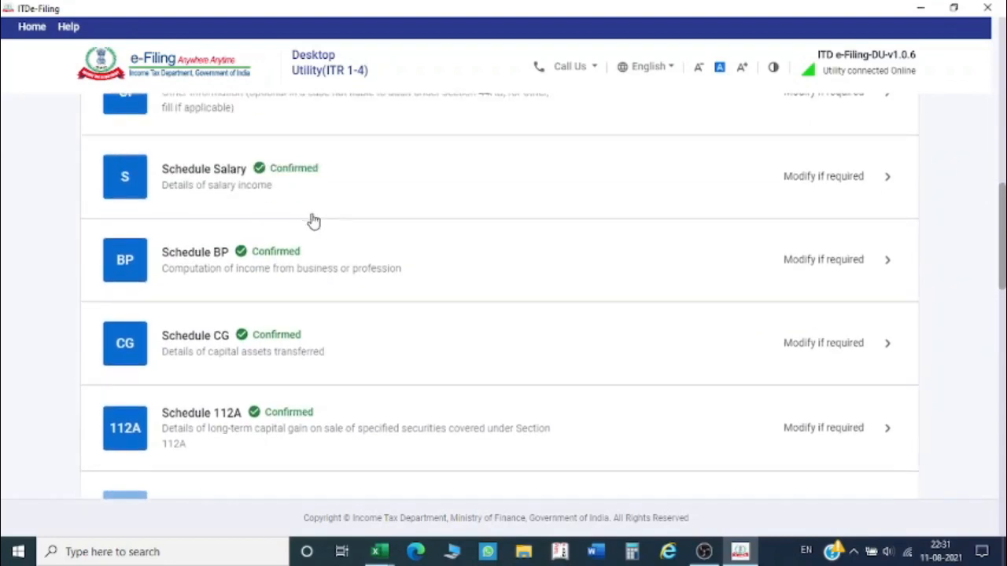
{"action": "scroll", "coordinate": [289, 222], "scroll_direction": "down", "scroll_amount": 1}
{"action": "scroll", "coordinate": [329, 368], "scroll_direction": "down", "scroll_amount": 1}
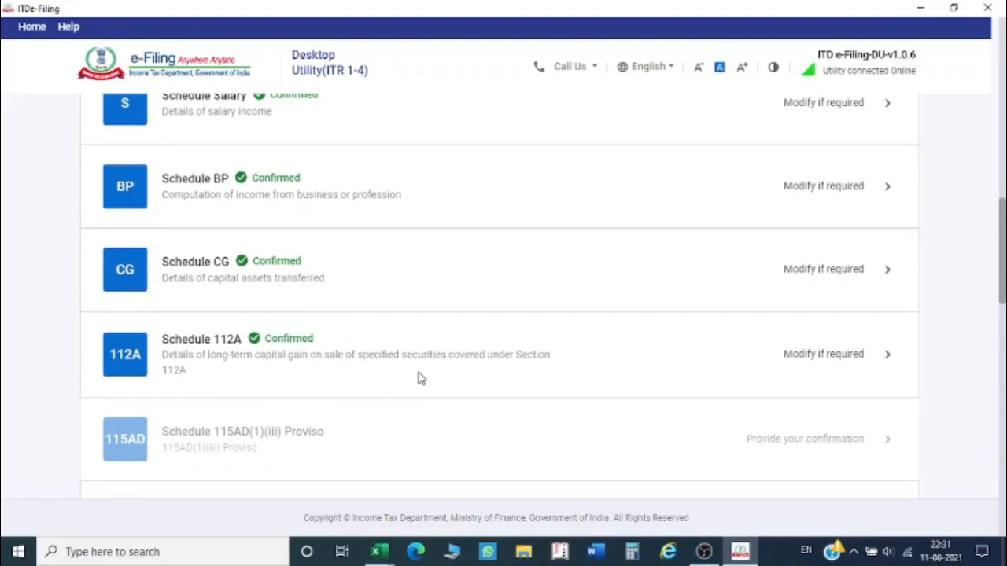
{"action": "left_click", "coordinate": [828, 350]}
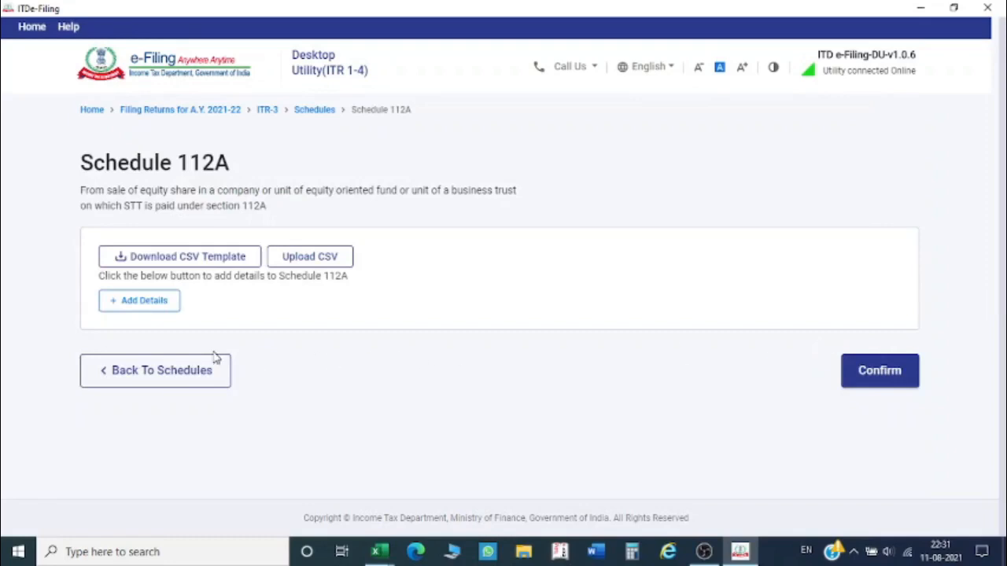
{"action": "left_click", "coordinate": [184, 376]}
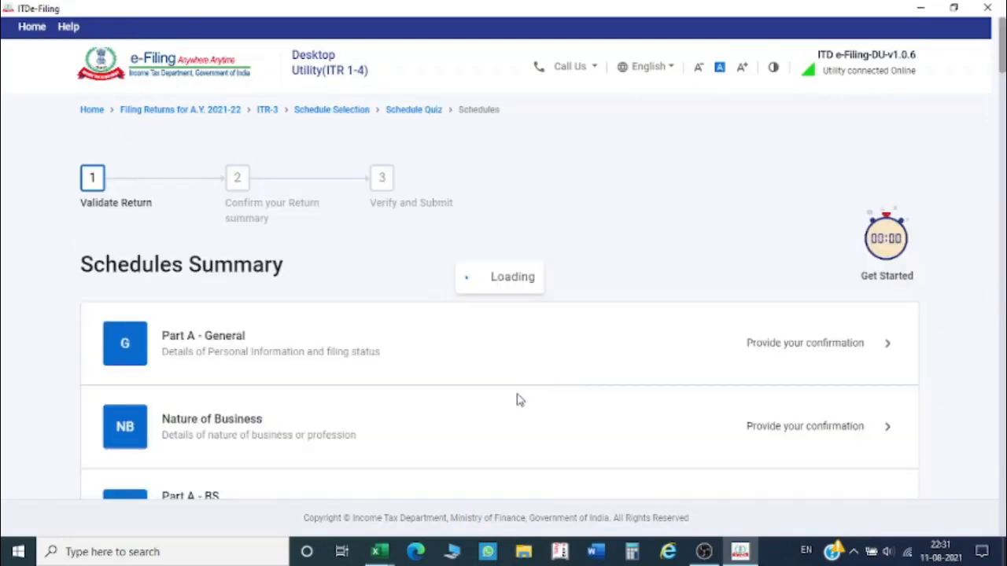
- Look through the schedules summary, examining the entries from Schedule CG and Other Sources to CYLA, BFLA, CFL, SI and AMT
{"action": "scroll", "coordinate": [521, 370], "scroll_direction": "down", "scroll_amount": 8}
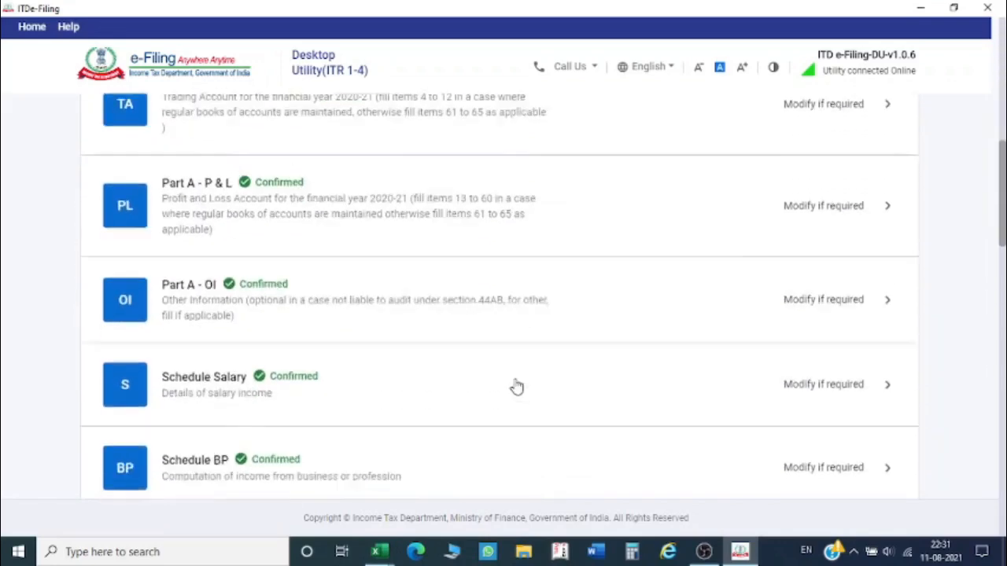
{"action": "scroll", "coordinate": [517, 386], "scroll_direction": "down", "scroll_amount": 5}
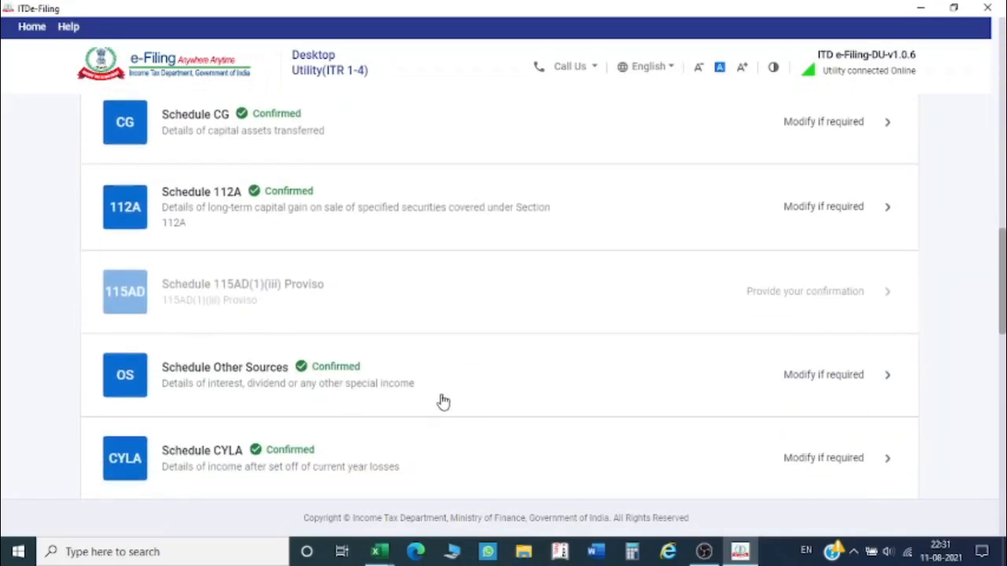
{"action": "scroll", "coordinate": [441, 399], "scroll_direction": "down", "scroll_amount": 2}
{"action": "scroll", "coordinate": [297, 409], "scroll_direction": "down", "scroll_amount": 1}
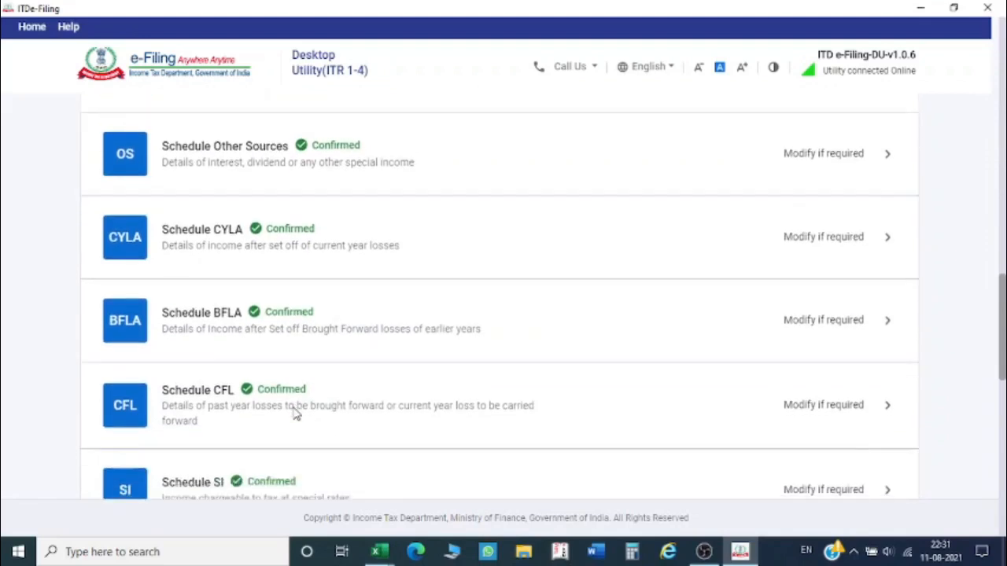
{"action": "scroll", "coordinate": [295, 414], "scroll_direction": "down", "scroll_amount": 1}
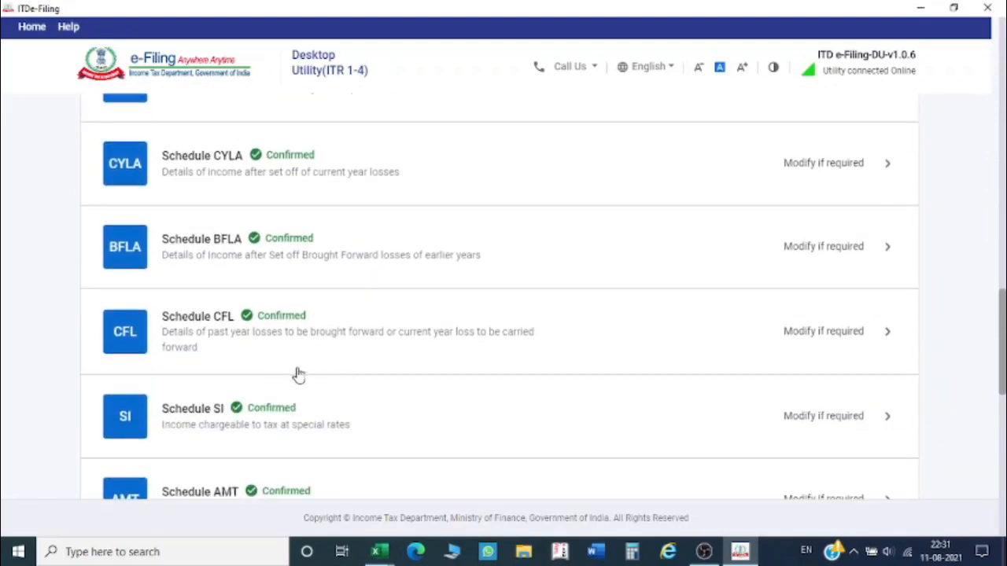
{"action": "scroll", "coordinate": [298, 377], "scroll_direction": "down", "scroll_amount": 1}
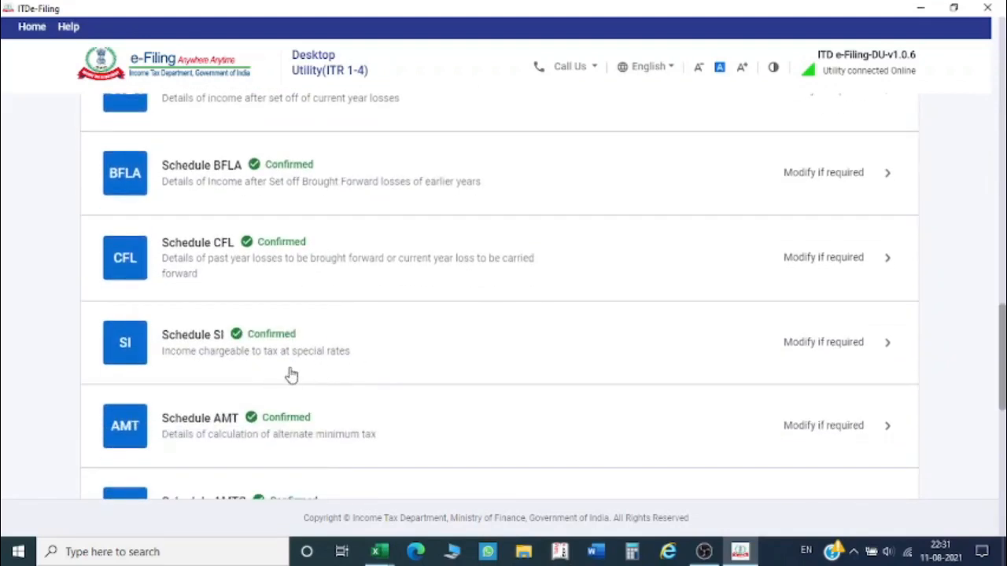
{"action": "scroll", "coordinate": [348, 267], "scroll_direction": "up", "scroll_amount": 2}
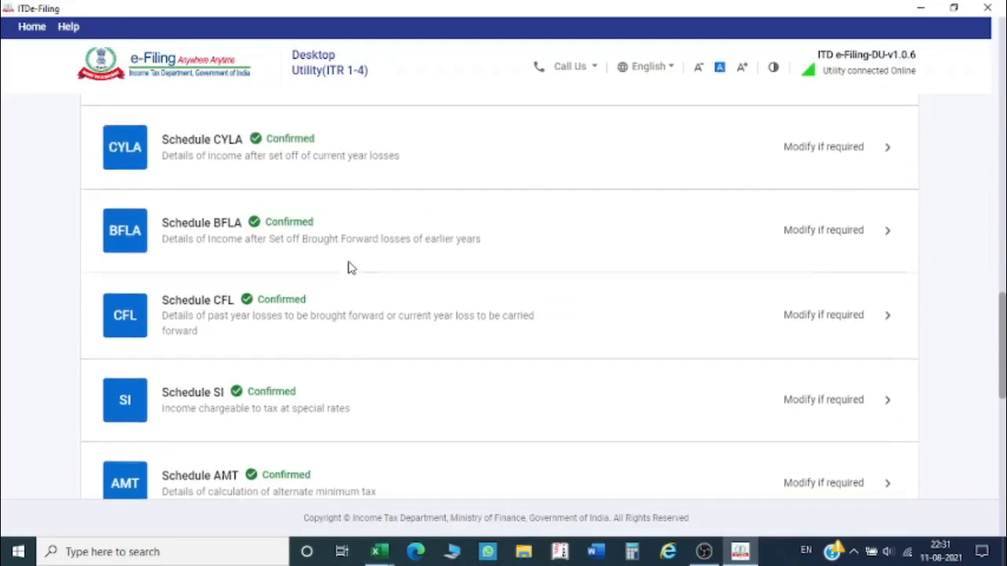
{"action": "scroll", "coordinate": [314, 265], "scroll_direction": "up", "scroll_amount": 1}
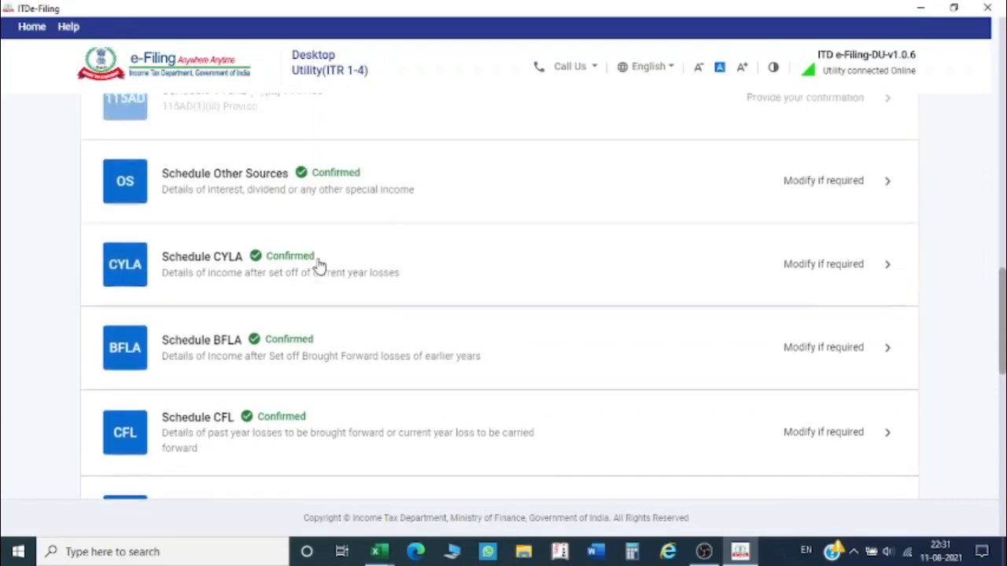
{"action": "scroll", "coordinate": [236, 255], "scroll_direction": "up", "scroll_amount": 1}
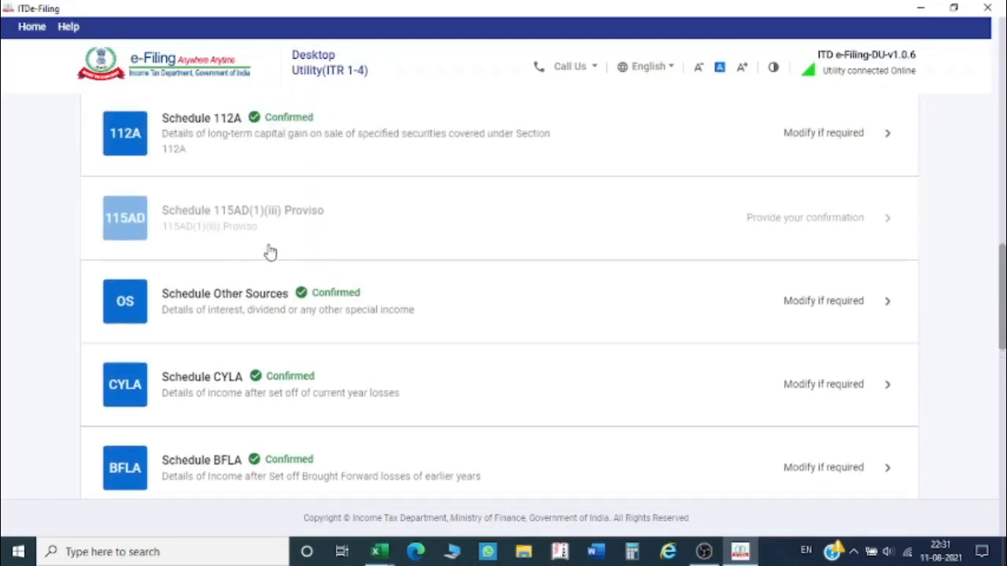
{"action": "scroll", "coordinate": [267, 252], "scroll_direction": "up", "scroll_amount": 1}
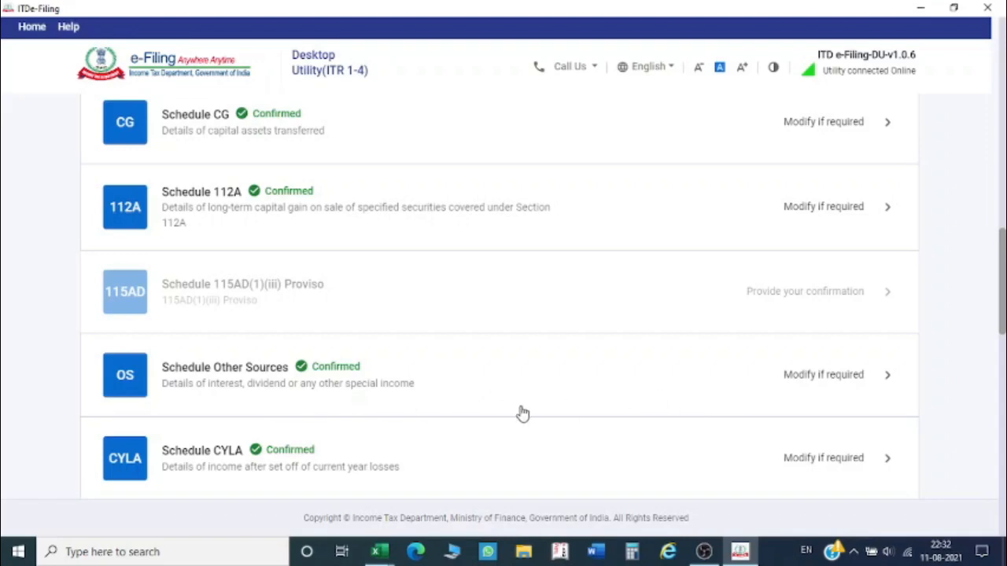
{"action": "scroll", "coordinate": [445, 407], "scroll_direction": "down", "scroll_amount": 2}
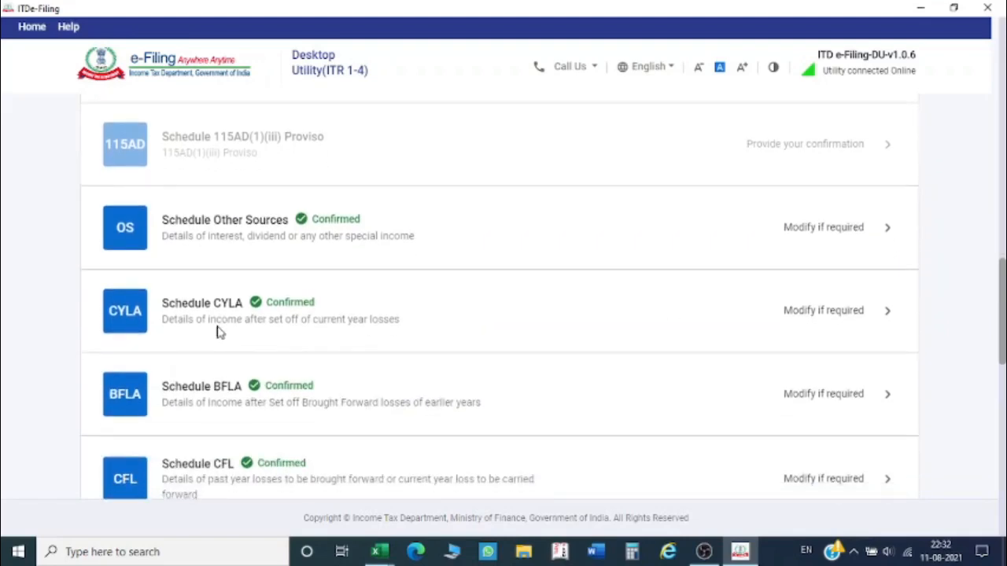
- Open Schedule CYLA and look through its current-year income and loss set-off rows down to the totals
{"action": "left_click", "coordinate": [655, 335]}
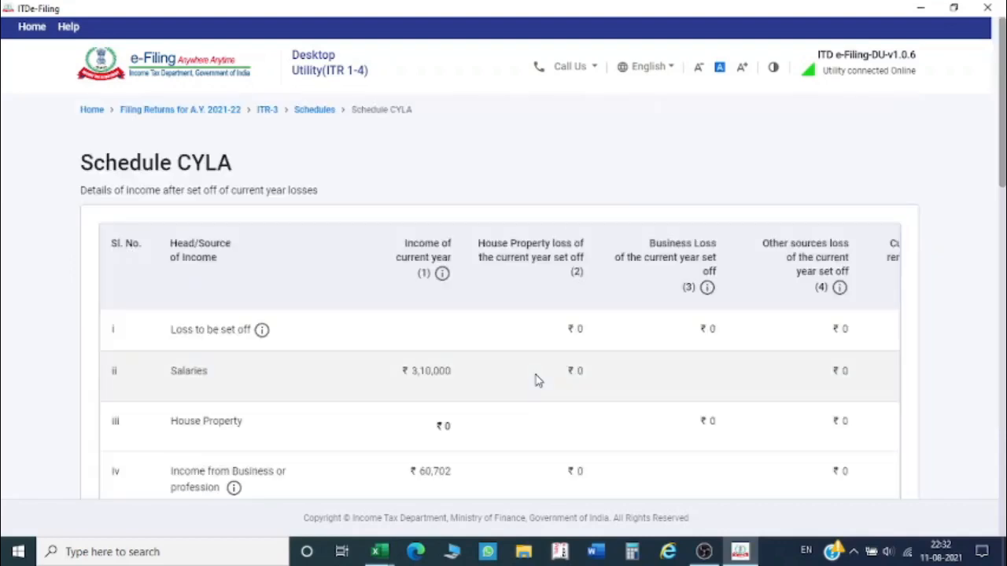
{"action": "scroll", "coordinate": [488, 436], "scroll_direction": "down", "scroll_amount": 4}
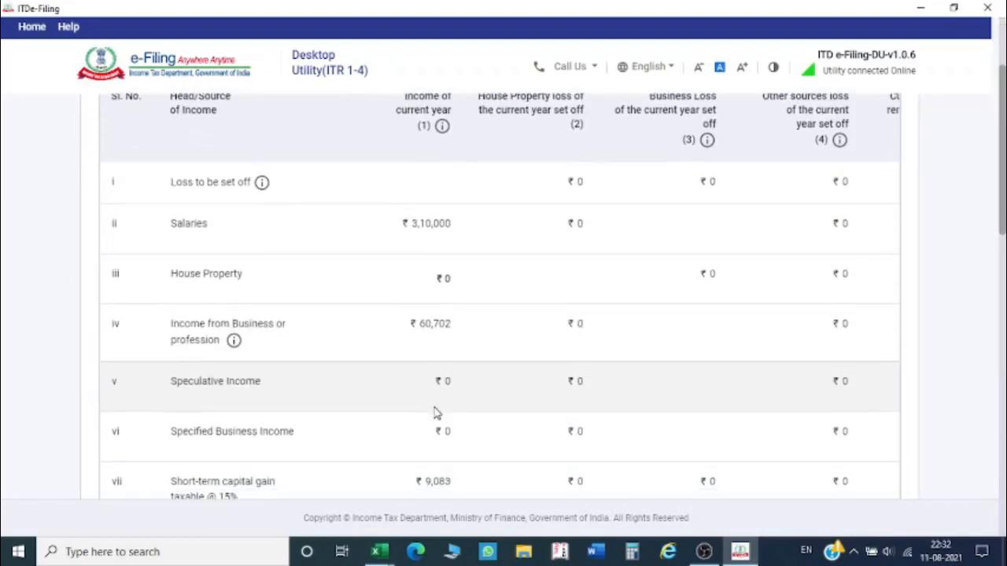
{"action": "scroll", "coordinate": [451, 381], "scroll_direction": "down", "scroll_amount": 10}
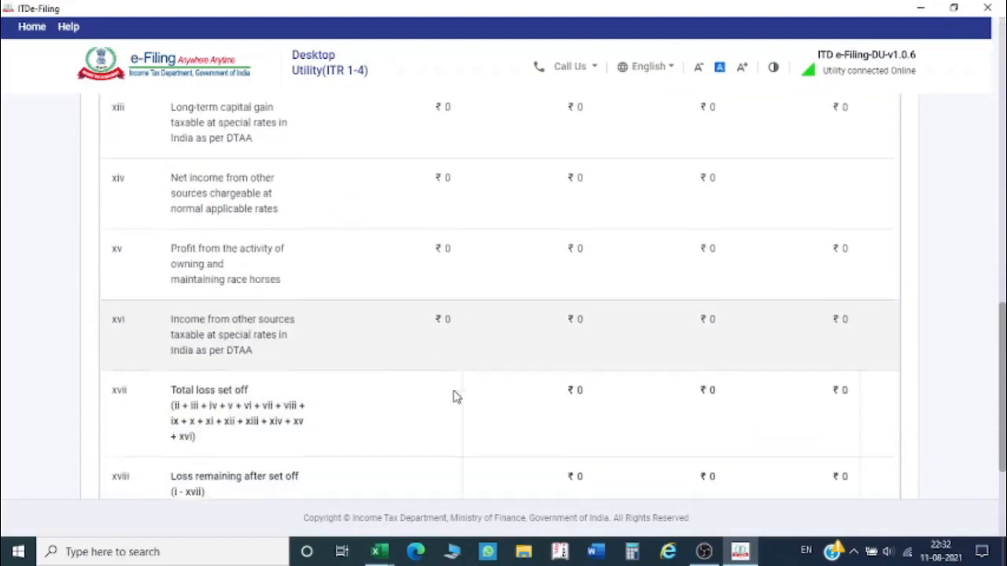
{"action": "left_click_drag", "start_coordinate": [449, 281], "coordinate": [779, 327]}
{"action": "left_click", "coordinate": [782, 328]}
{"action": "left_click", "coordinate": [874, 323]}
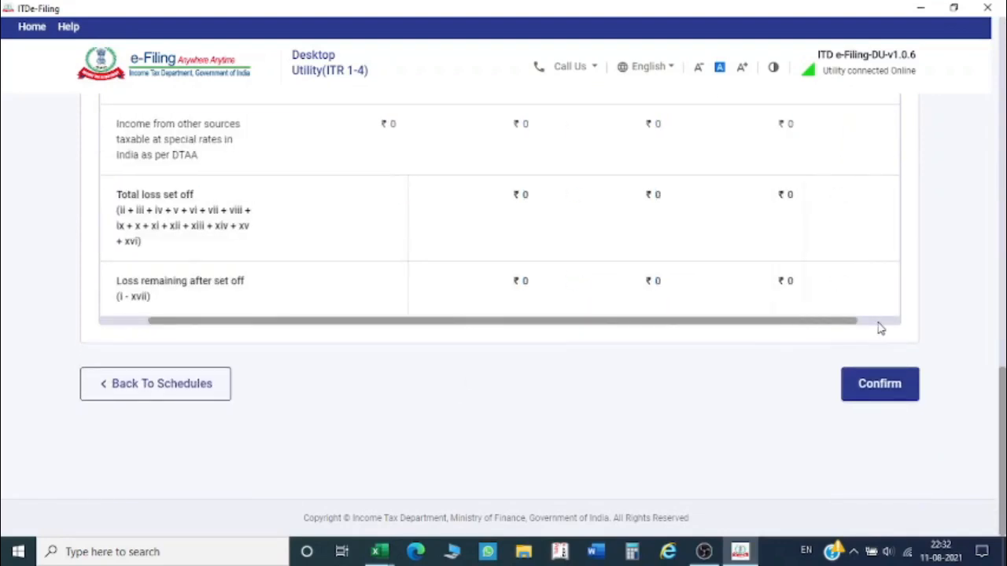
- Check the current year's income remaining after set off for each head, and confirm Schedule CYLA
{"action": "scroll", "coordinate": [428, 245], "scroll_direction": "up", "scroll_amount": 5}
{"action": "scroll", "coordinate": [430, 251], "scroll_direction": "up", "scroll_amount": 10}
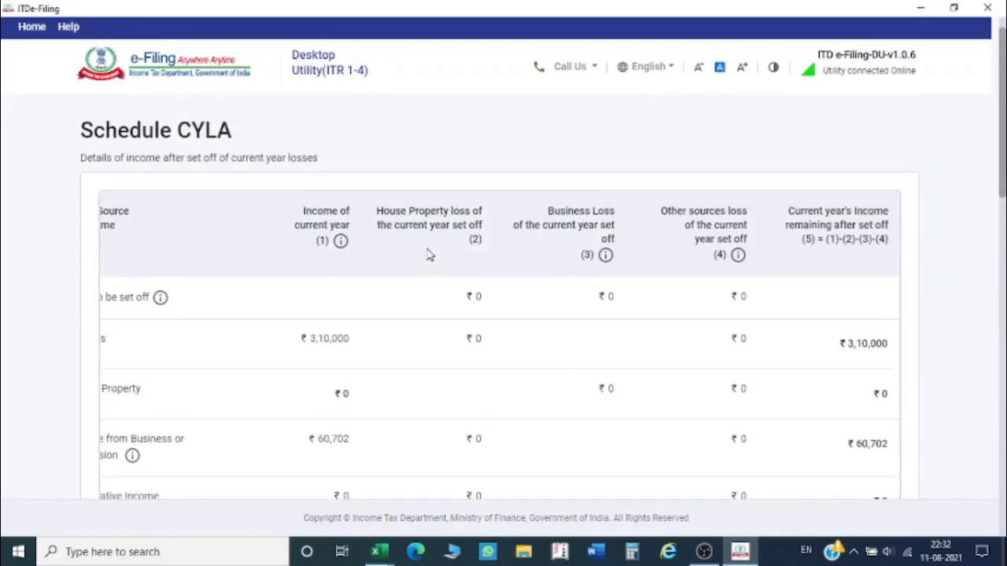
{"action": "scroll", "coordinate": [436, 265], "scroll_direction": "down", "scroll_amount": 2}
{"action": "scroll", "coordinate": [382, 226], "scroll_direction": "up", "scroll_amount": 2}
{"action": "scroll", "coordinate": [382, 226], "scroll_direction": "up", "scroll_amount": 1}
{"action": "scroll", "coordinate": [404, 241], "scroll_direction": "down", "scroll_amount": 9}
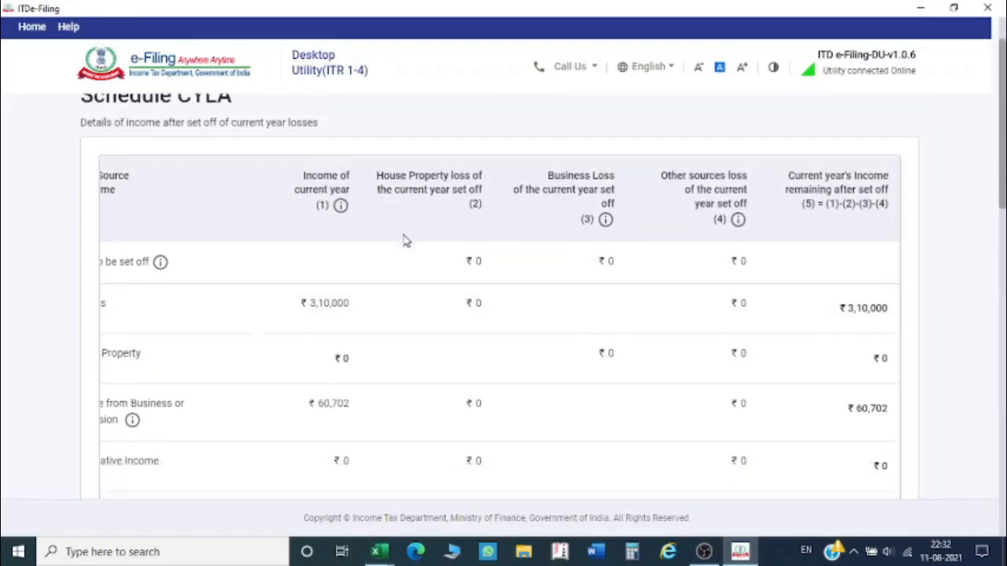
{"action": "scroll", "coordinate": [786, 398], "scroll_direction": "down", "scroll_amount": 4}
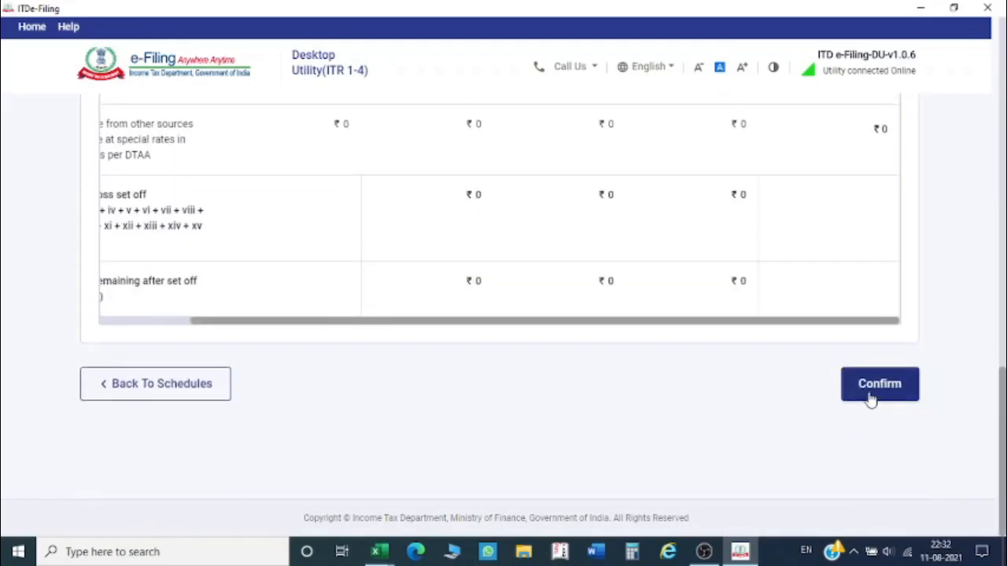
{"action": "left_click", "coordinate": [872, 393]}
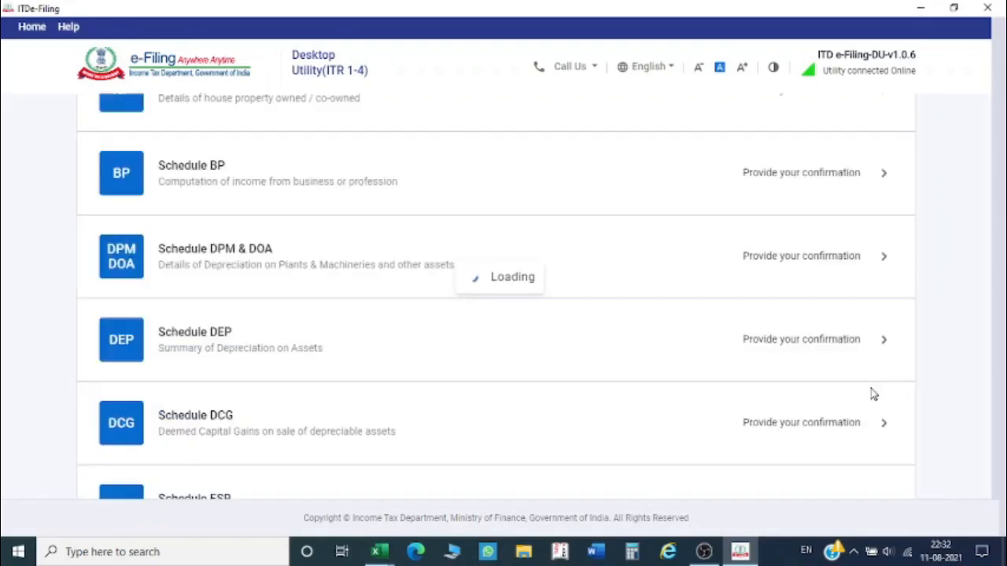
- Look through the schedules summary from Part A - General to Schedule SI, examining the CYLA, BFLA and CFL entries
{"action": "scroll", "coordinate": [413, 385], "scroll_direction": "down", "scroll_amount": 5}
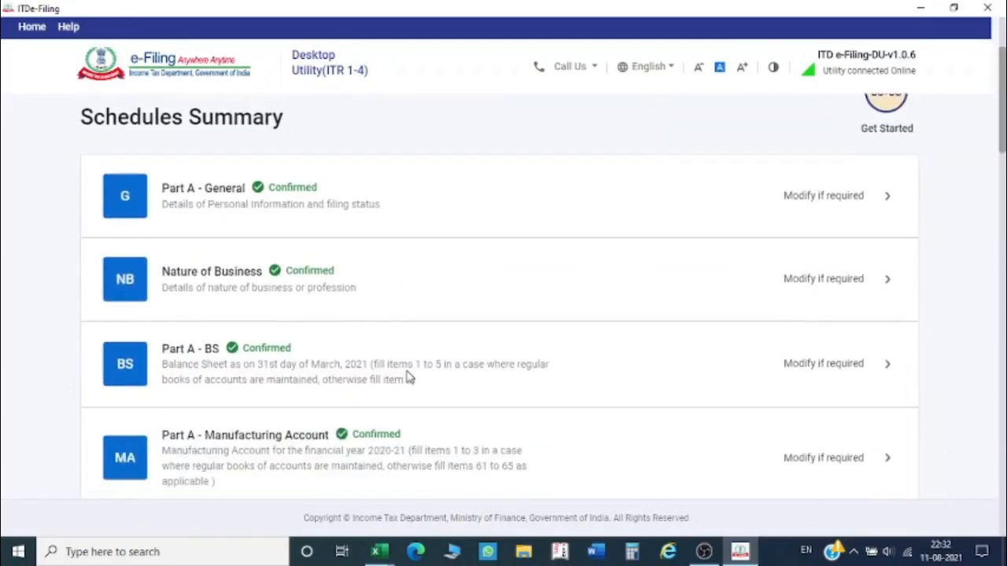
{"action": "scroll", "coordinate": [397, 379], "scroll_direction": "down", "scroll_amount": 7}
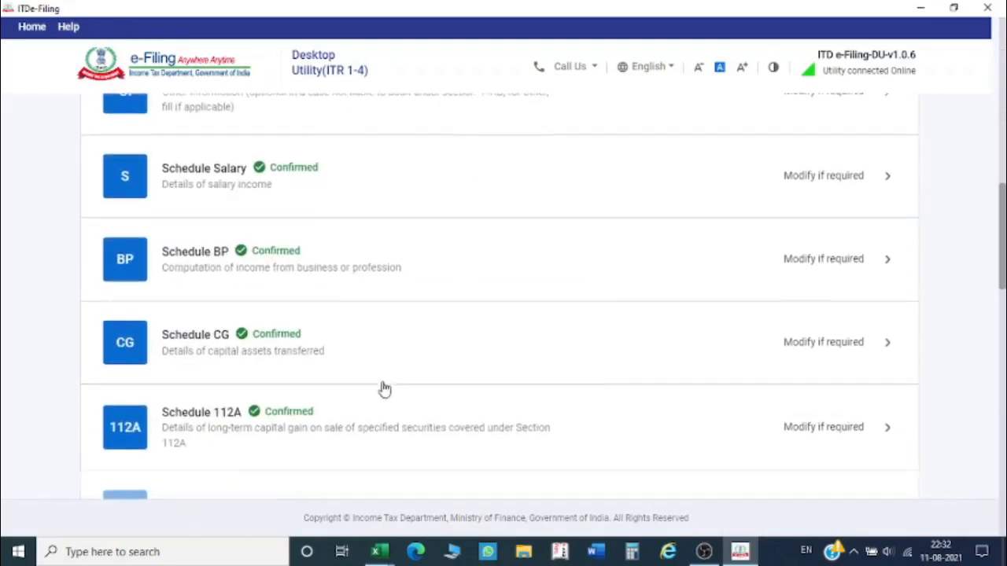
{"action": "scroll", "coordinate": [385, 387], "scroll_direction": "down", "scroll_amount": 2}
{"action": "scroll", "coordinate": [304, 355], "scroll_direction": "down", "scroll_amount": 1}
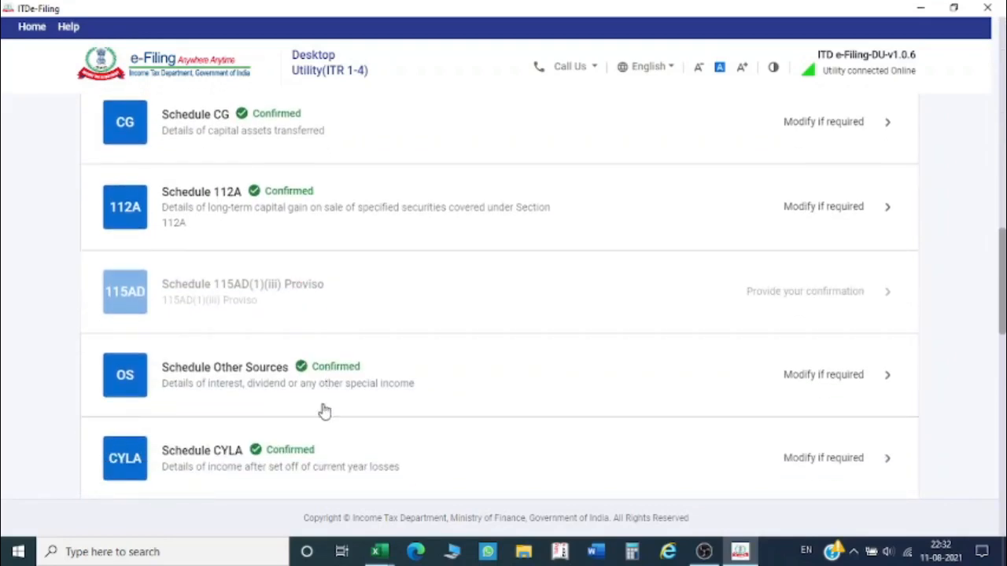
{"action": "scroll", "coordinate": [302, 409], "scroll_direction": "down", "scroll_amount": 1}
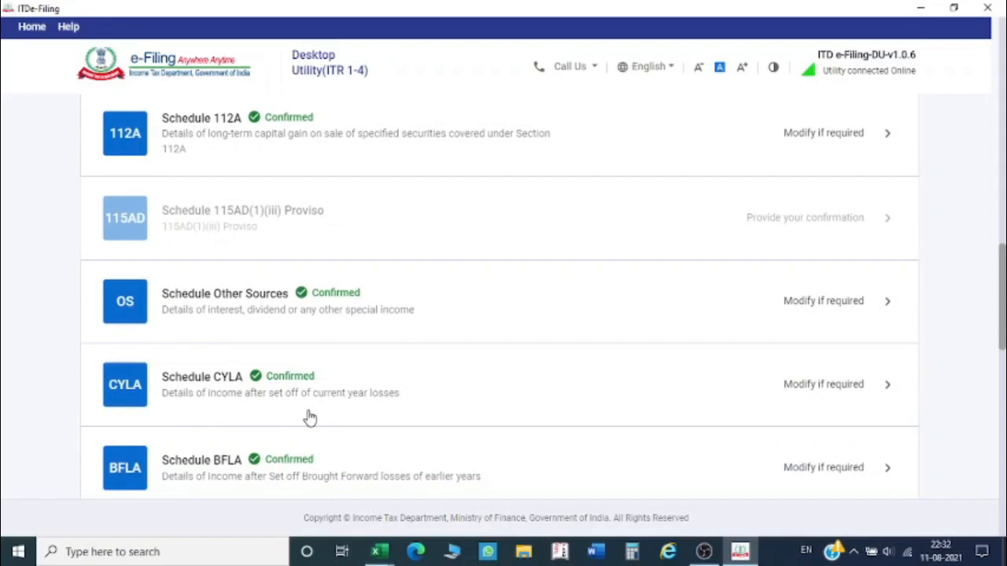
{"action": "scroll", "coordinate": [407, 411], "scroll_direction": "down", "scroll_amount": 1}
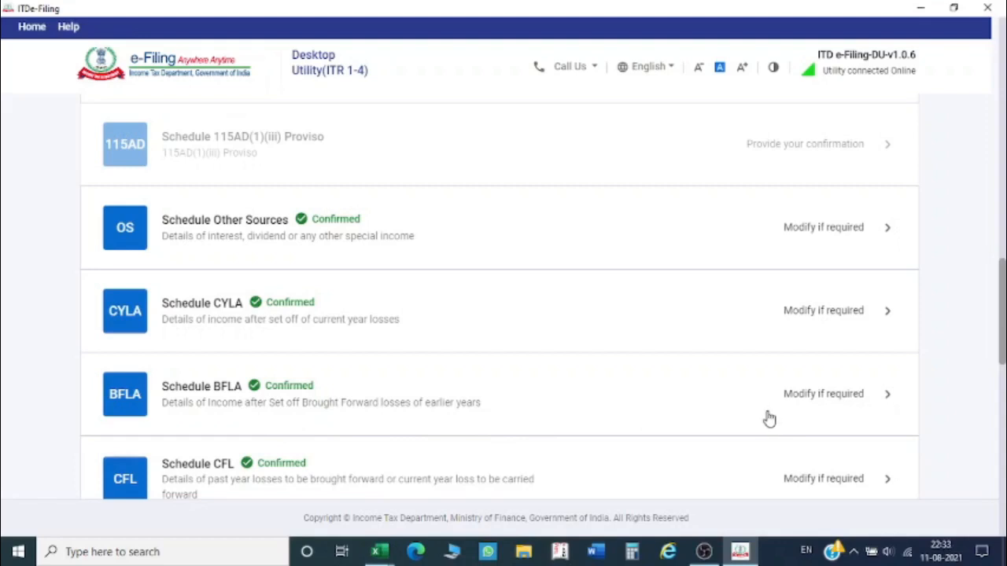
{"action": "scroll", "coordinate": [716, 421], "scroll_direction": "down", "scroll_amount": 1}
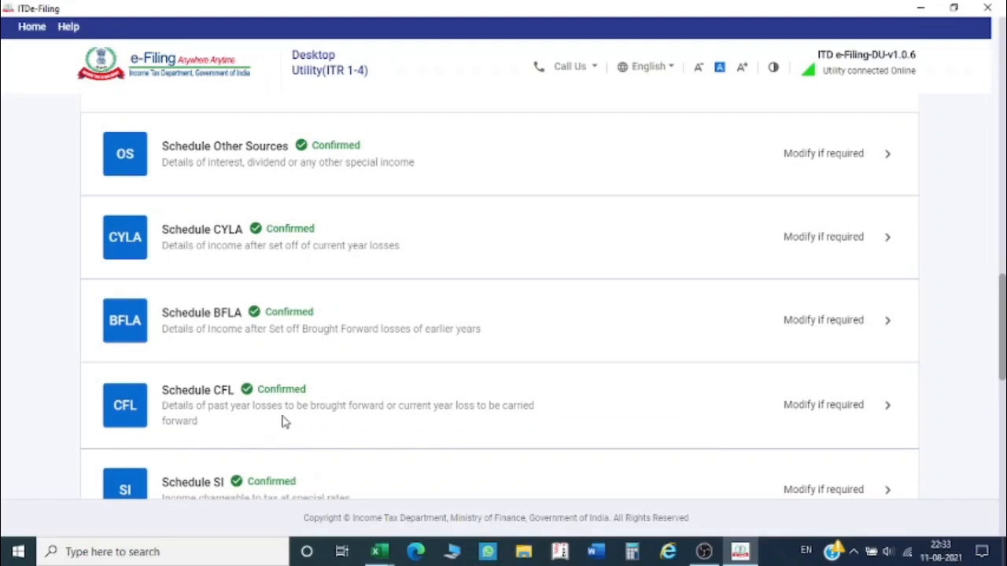
{"action": "scroll", "coordinate": [763, 419], "scroll_direction": "down", "scroll_amount": 1}
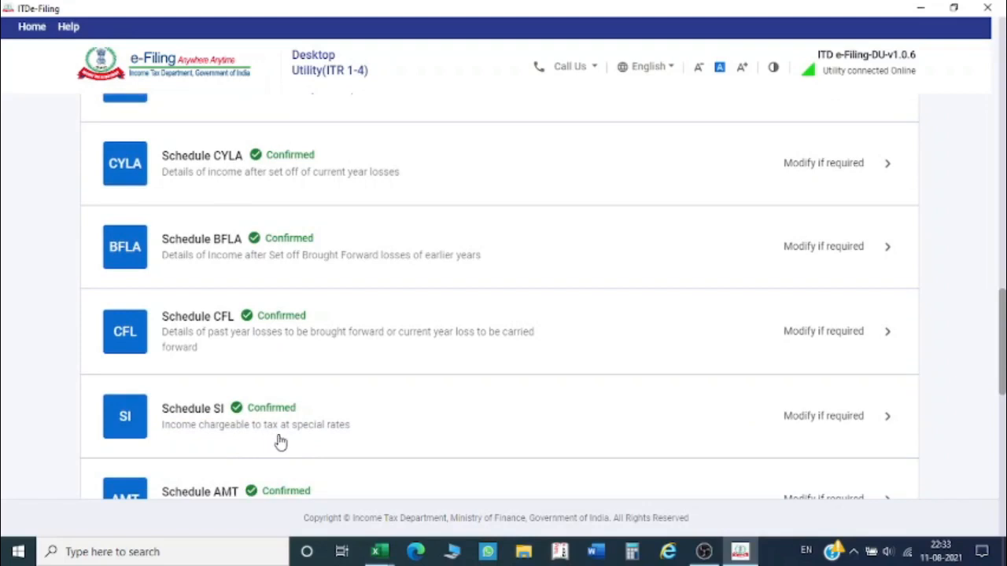
- Open Schedule SI and examine the special rate and income in the section 111A short-term capital gains row
{"action": "left_click", "coordinate": [823, 417]}
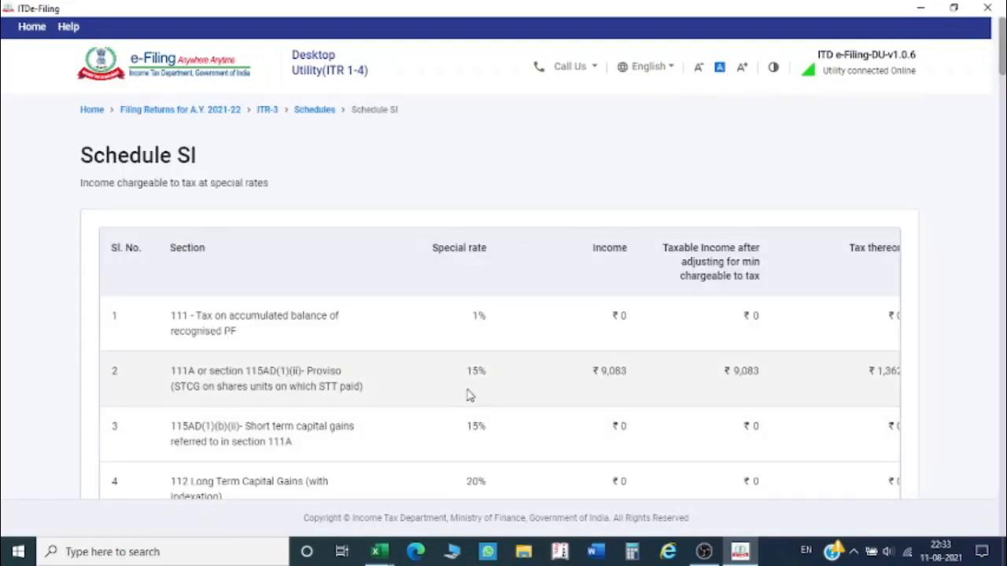
{"action": "scroll", "coordinate": [447, 410], "scroll_direction": "down", "scroll_amount": 3}
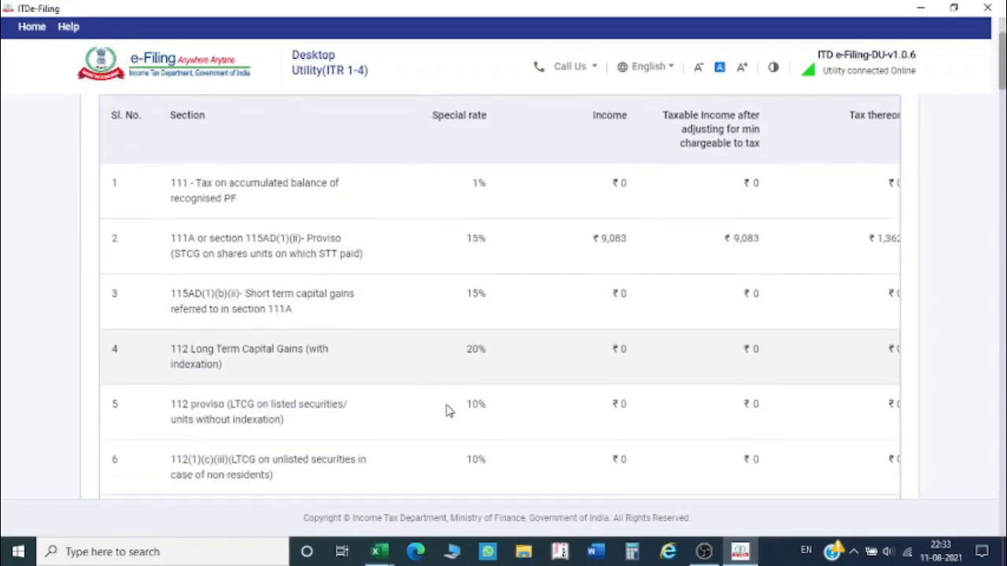
{"action": "scroll", "coordinate": [447, 409], "scroll_direction": "up", "scroll_amount": 3}
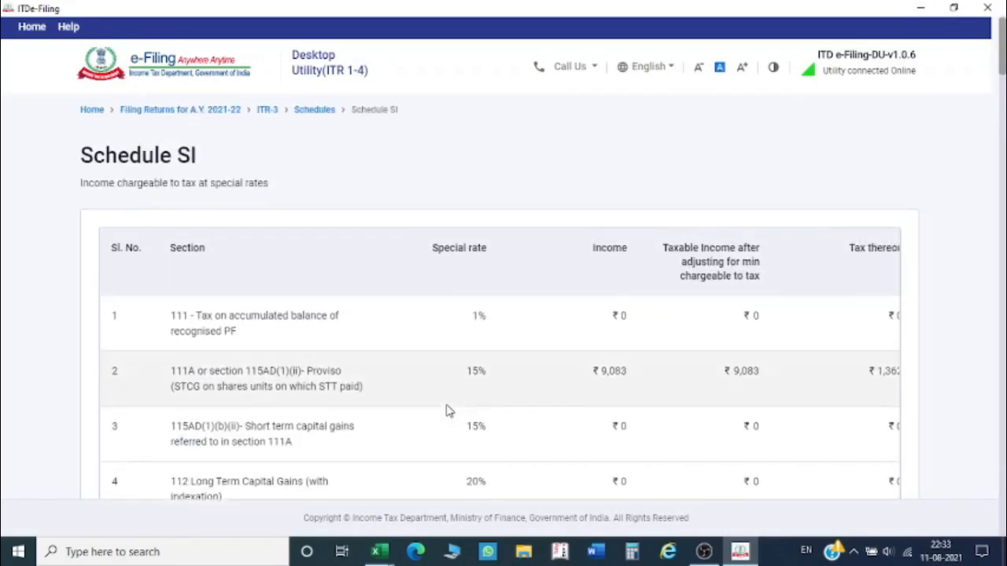
{"action": "scroll", "coordinate": [450, 410], "scroll_direction": "down", "scroll_amount": 5}
{"action": "scroll", "coordinate": [453, 412], "scroll_direction": "down", "scroll_amount": 3}
{"action": "scroll", "coordinate": [483, 410], "scroll_direction": "up", "scroll_amount": 5}
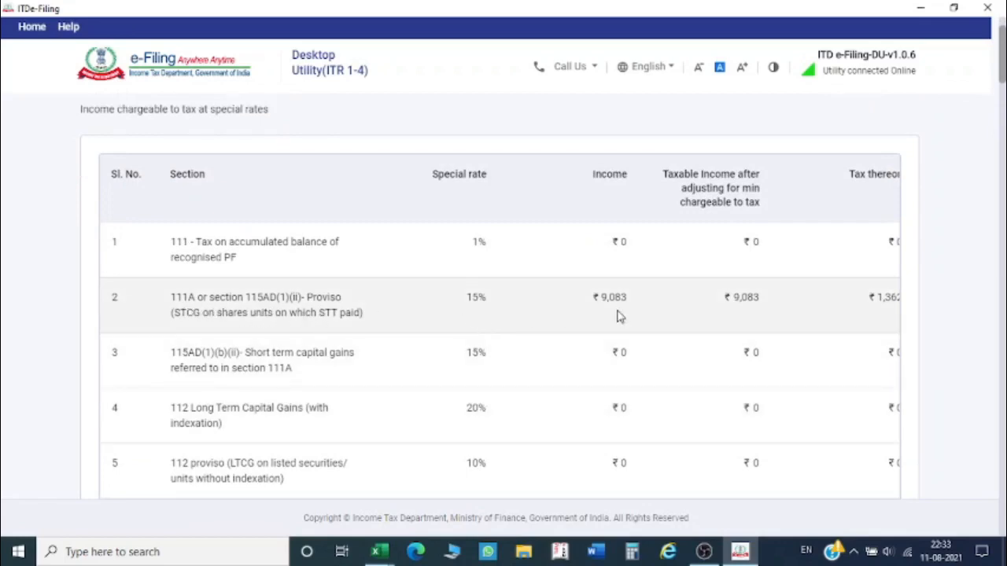
- Look through the remaining special-rate sections of Schedule SI down to the total row
{"action": "scroll", "coordinate": [639, 323], "scroll_direction": "down", "scroll_amount": 6}
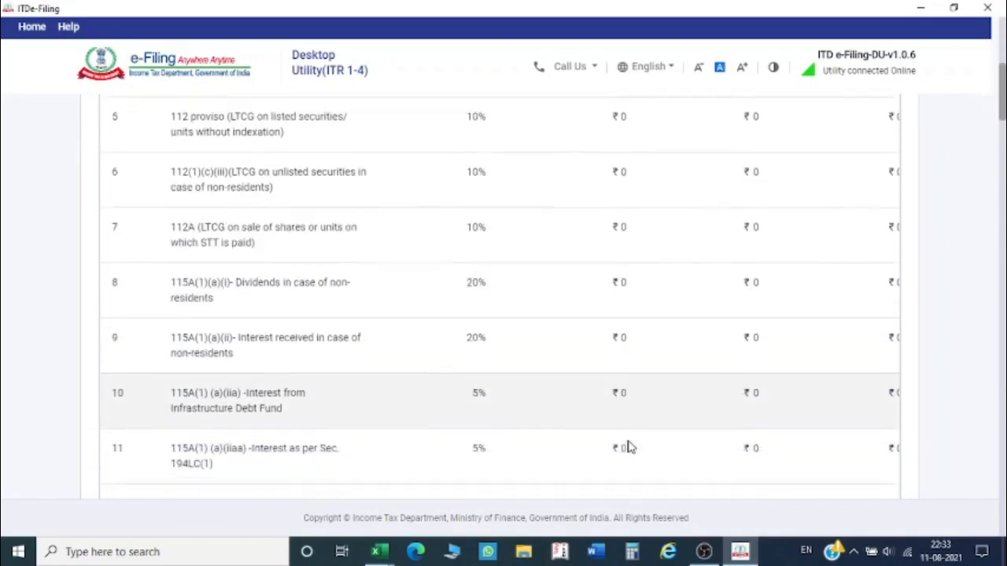
{"action": "scroll", "coordinate": [628, 453], "scroll_direction": "down", "scroll_amount": 15}
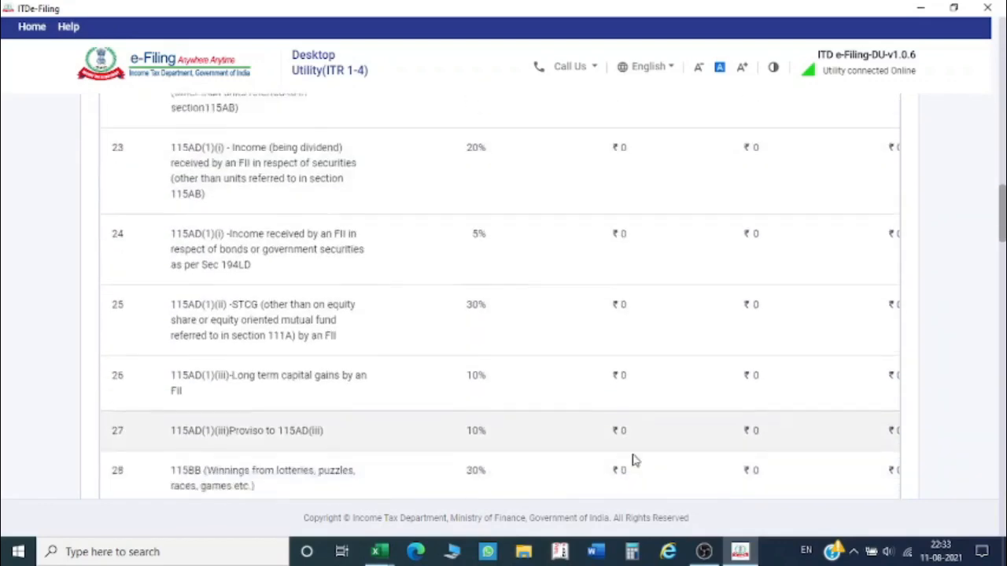
{"action": "scroll", "coordinate": [653, 471], "scroll_direction": "down", "scroll_amount": 20}
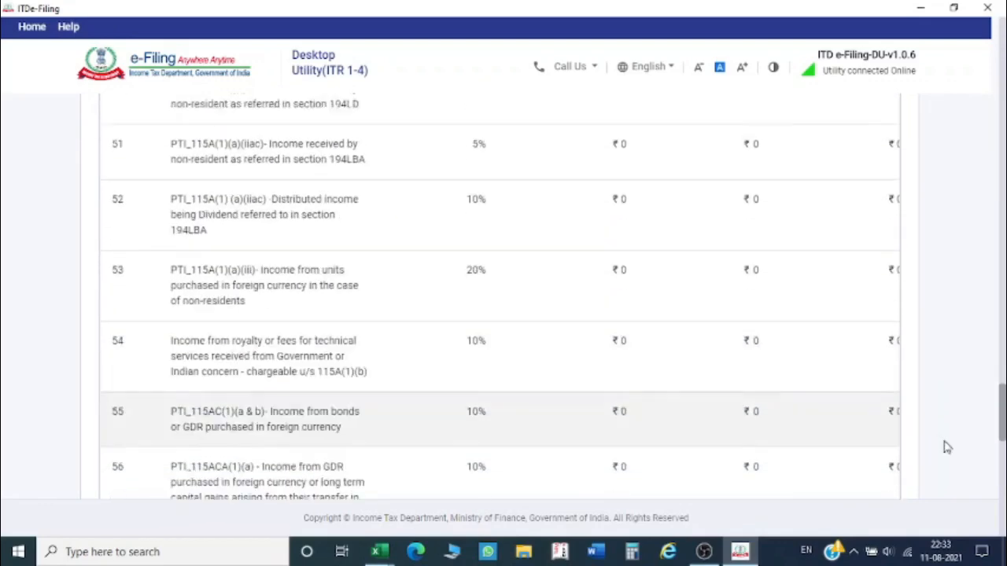
{"action": "scroll", "coordinate": [1003, 432], "scroll_direction": "down", "scroll_amount": 8}
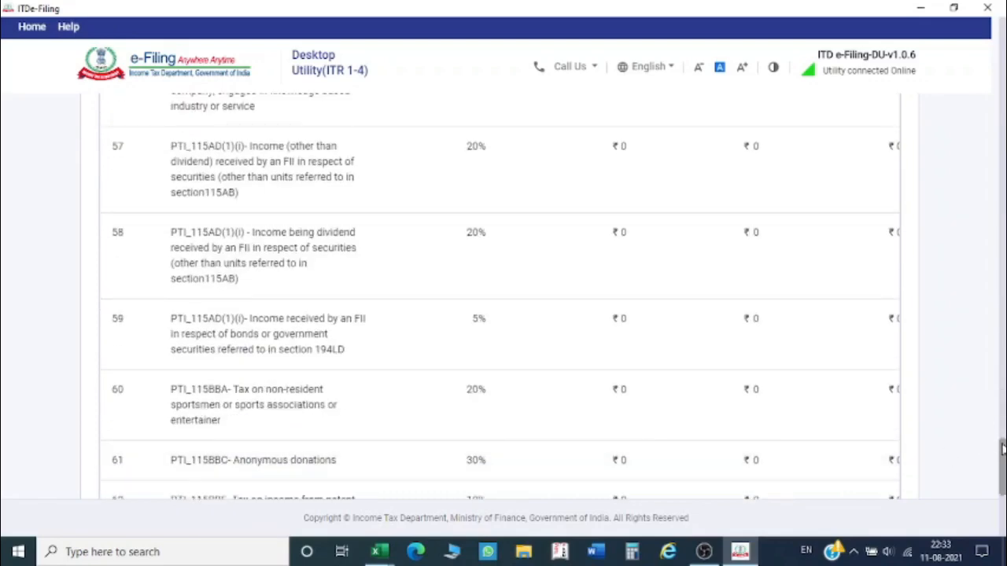
{"action": "scroll", "coordinate": [1002, 448], "scroll_direction": "down", "scroll_amount": 4}
{"action": "scroll", "coordinate": [764, 440], "scroll_direction": "down", "scroll_amount": 2}
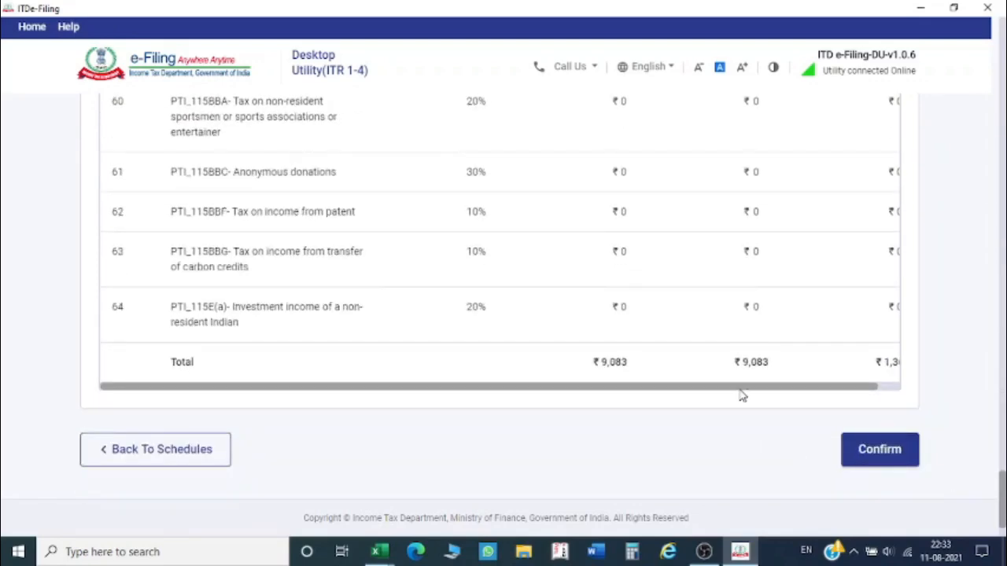
- Check the tax on the section 111A short-term capital gain, and confirm Schedule SI
{"action": "scroll", "coordinate": [740, 396], "scroll_direction": "right", "scroll_amount": 1}
{"action": "scroll", "coordinate": [854, 359], "scroll_direction": "up", "scroll_amount": 12}
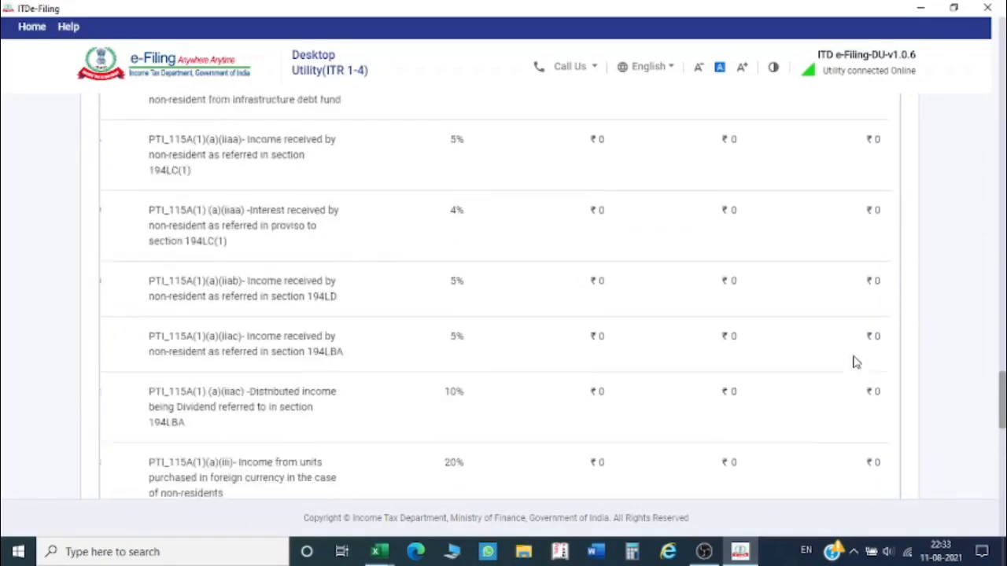
{"action": "scroll", "coordinate": [856, 361], "scroll_direction": "up", "scroll_amount": 15}
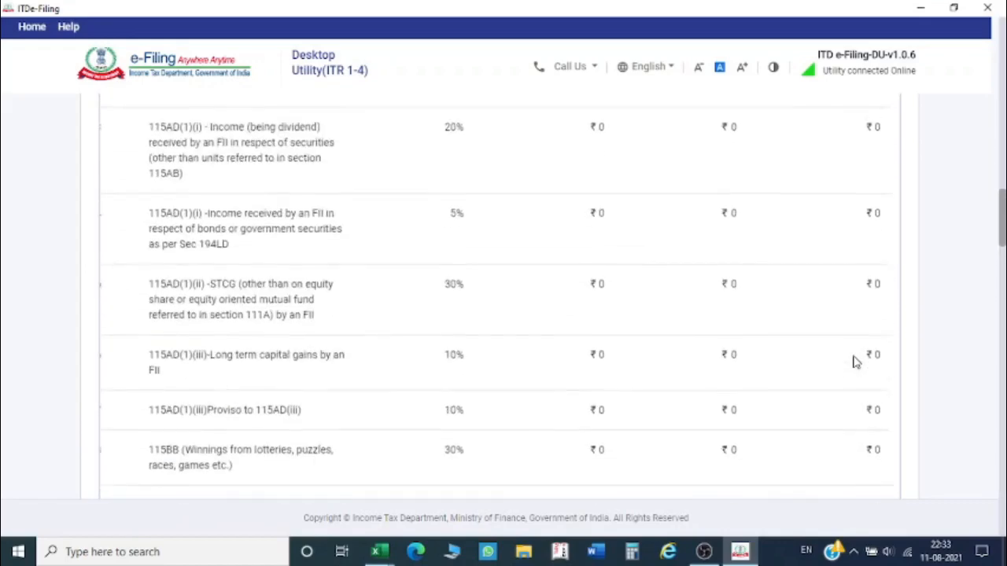
{"action": "scroll", "coordinate": [856, 361], "scroll_direction": "up", "scroll_amount": 15}
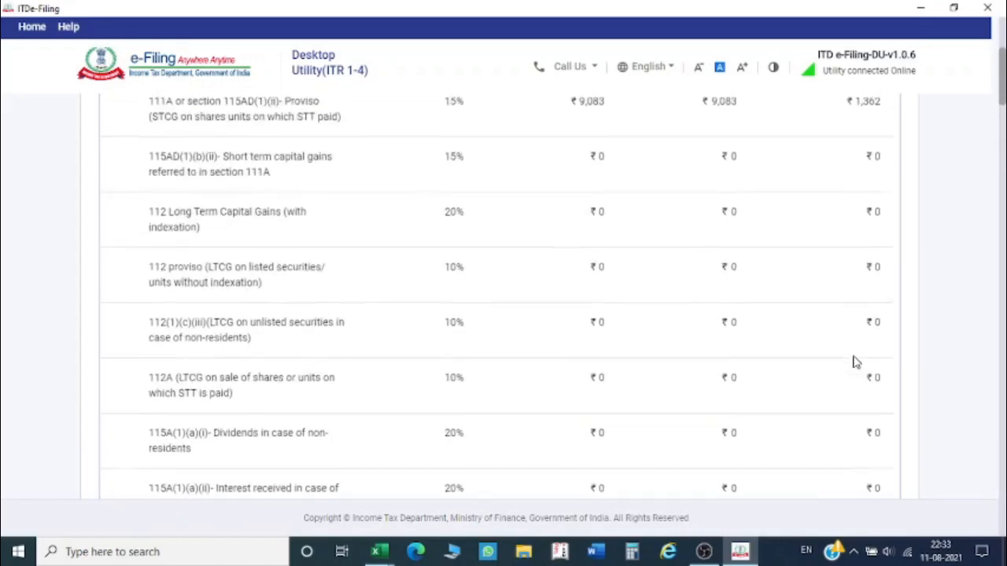
{"action": "scroll", "coordinate": [856, 361], "scroll_direction": "up", "scroll_amount": 4}
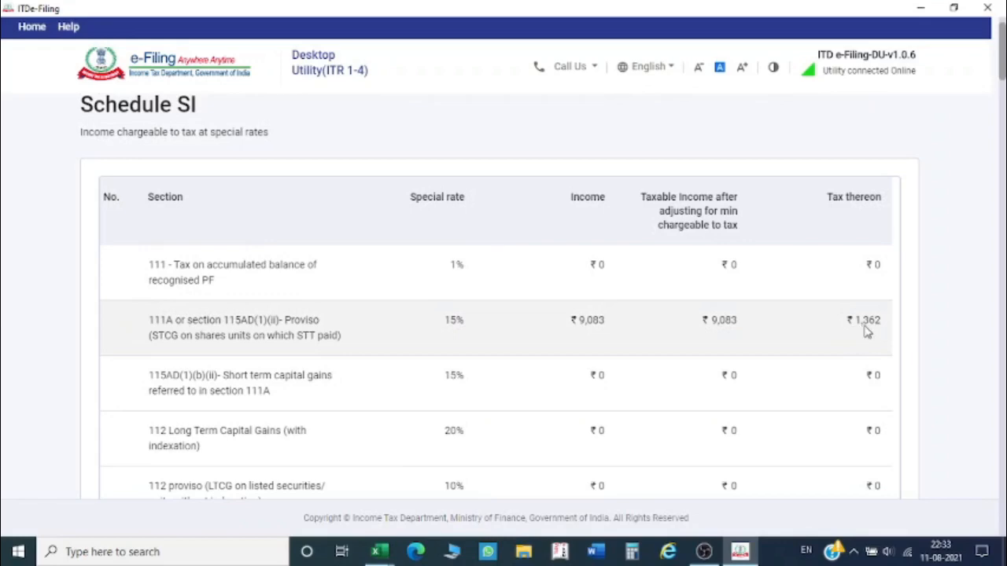
{"action": "scroll", "coordinate": [865, 361], "scroll_direction": "down", "scroll_amount": 18}
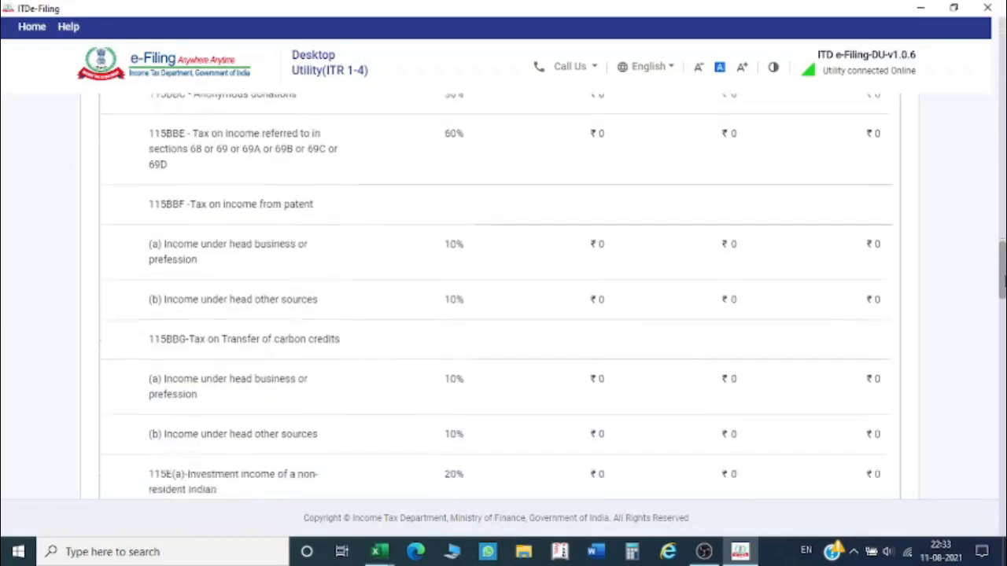
{"action": "scroll", "coordinate": [865, 362], "scroll_direction": "down", "scroll_amount": 5}
{"action": "left_click", "coordinate": [879, 388]}
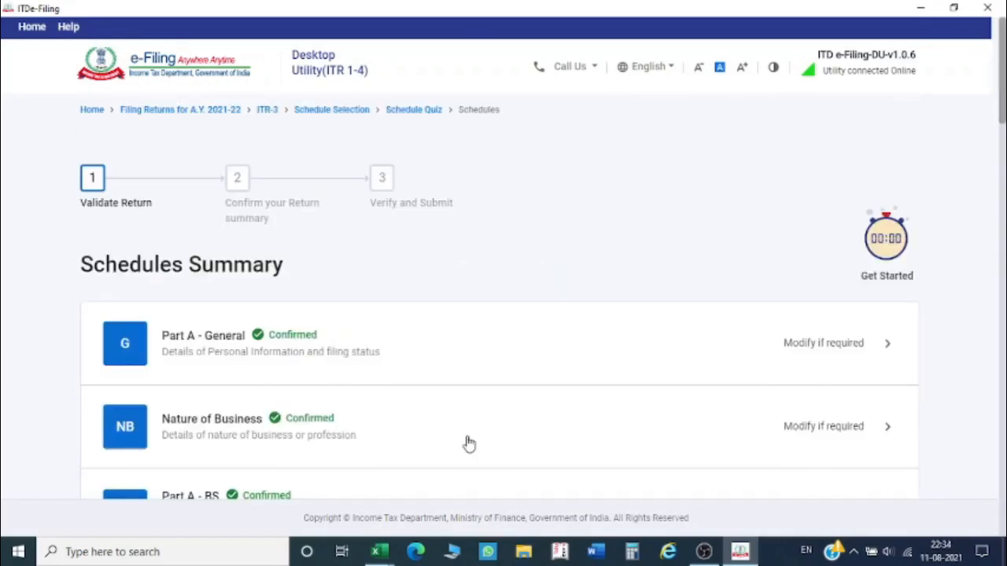
- Look through the schedules summary from Schedule CG onward, examining the entries up to AMT, AMTC and TPSA
{"action": "scroll", "coordinate": [460, 424], "scroll_direction": "down", "scroll_amount": 8}
{"action": "scroll", "coordinate": [461, 424], "scroll_direction": "down", "scroll_amount": 8}
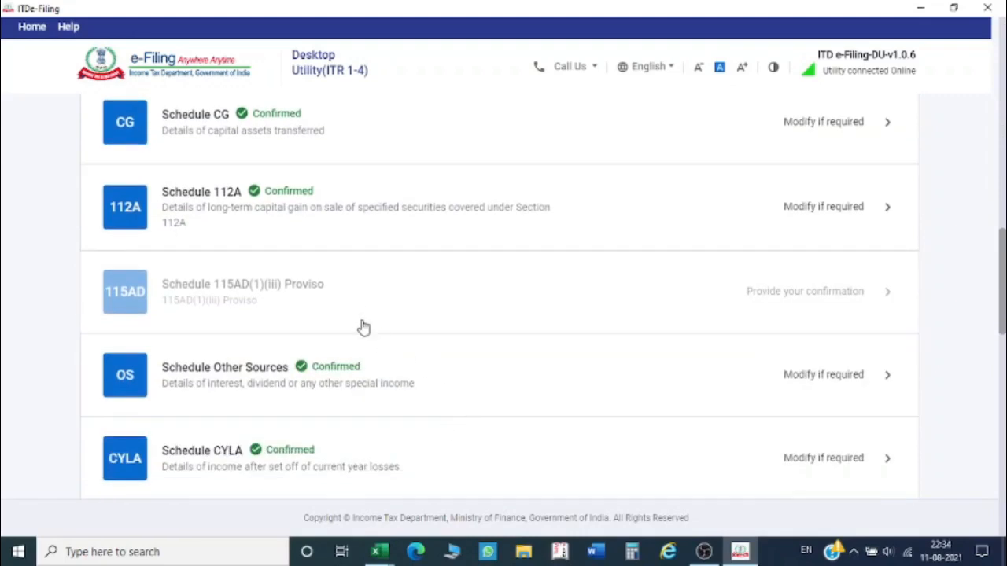
{"action": "scroll", "coordinate": [362, 330], "scroll_direction": "down", "scroll_amount": 1}
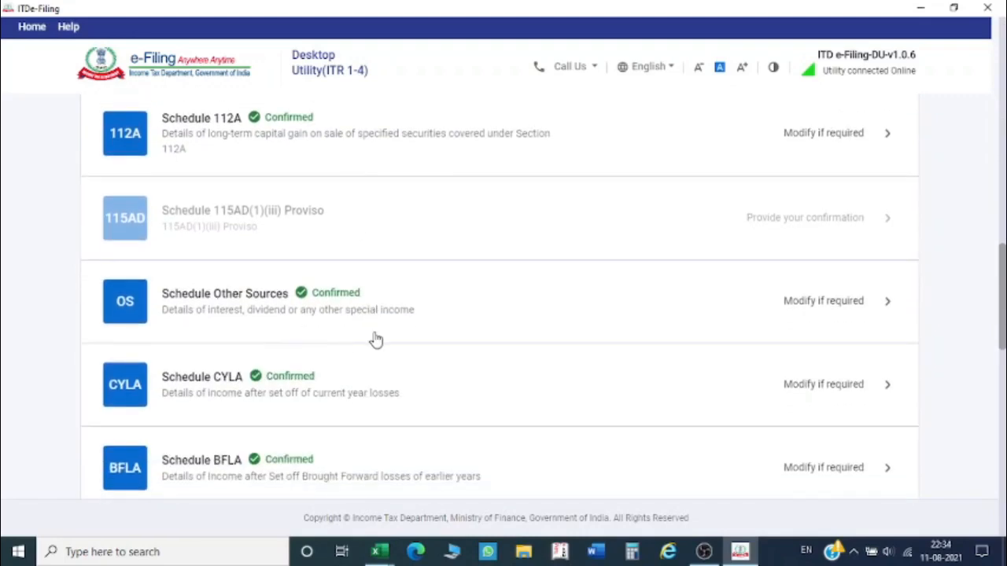
{"action": "scroll", "coordinate": [371, 344], "scroll_direction": "down", "scroll_amount": 2}
{"action": "scroll", "coordinate": [365, 342], "scroll_direction": "down", "scroll_amount": 1}
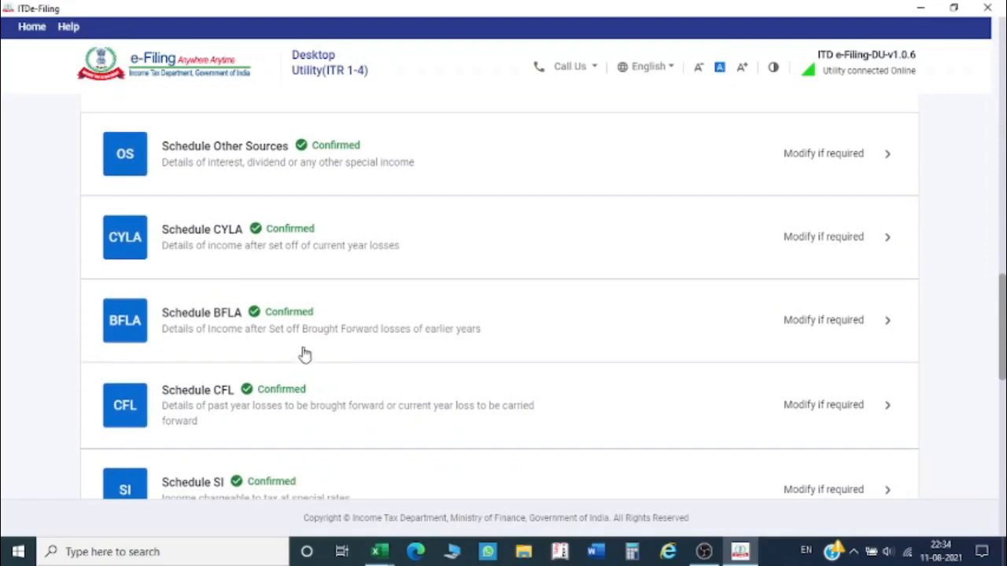
{"action": "scroll", "coordinate": [305, 354], "scroll_direction": "down", "scroll_amount": 1}
{"action": "scroll", "coordinate": [255, 360], "scroll_direction": "down", "scroll_amount": 1}
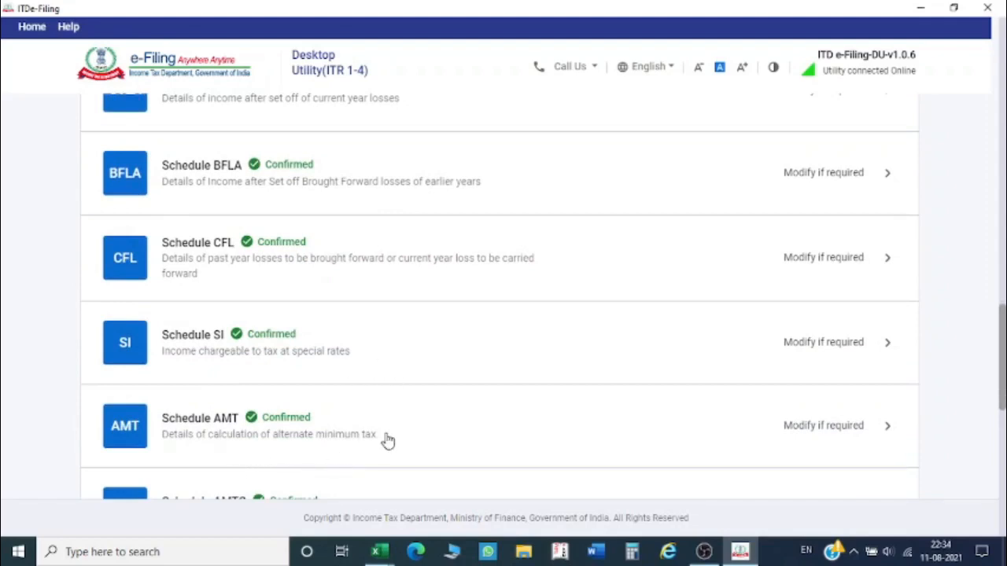
{"action": "scroll", "coordinate": [469, 453], "scroll_direction": "down", "scroll_amount": 2}
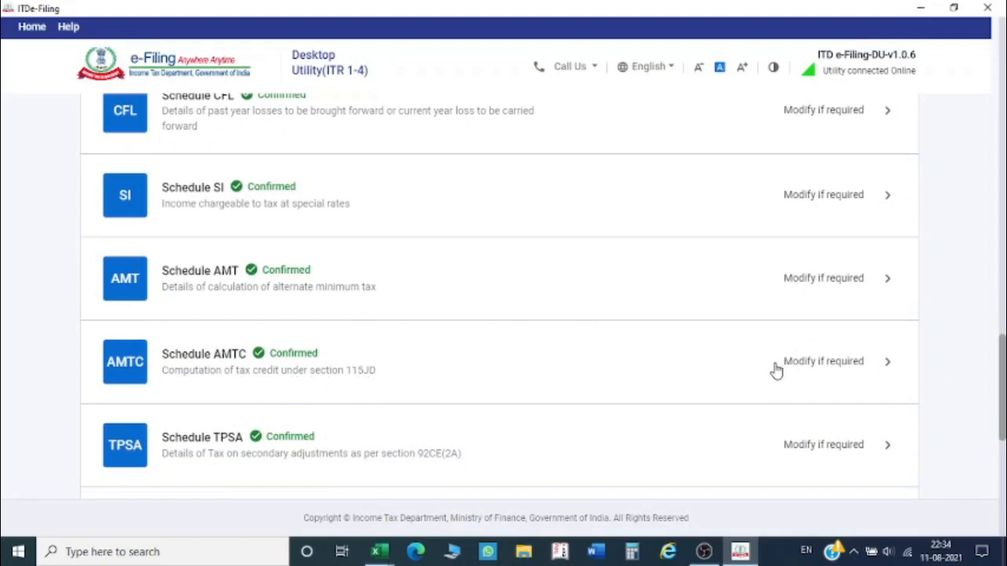
- Open Part B - TI and examine the total income computation down to the current year losses to be carried forward
{"action": "scroll", "coordinate": [285, 451], "scroll_direction": "down", "scroll_amount": 3}
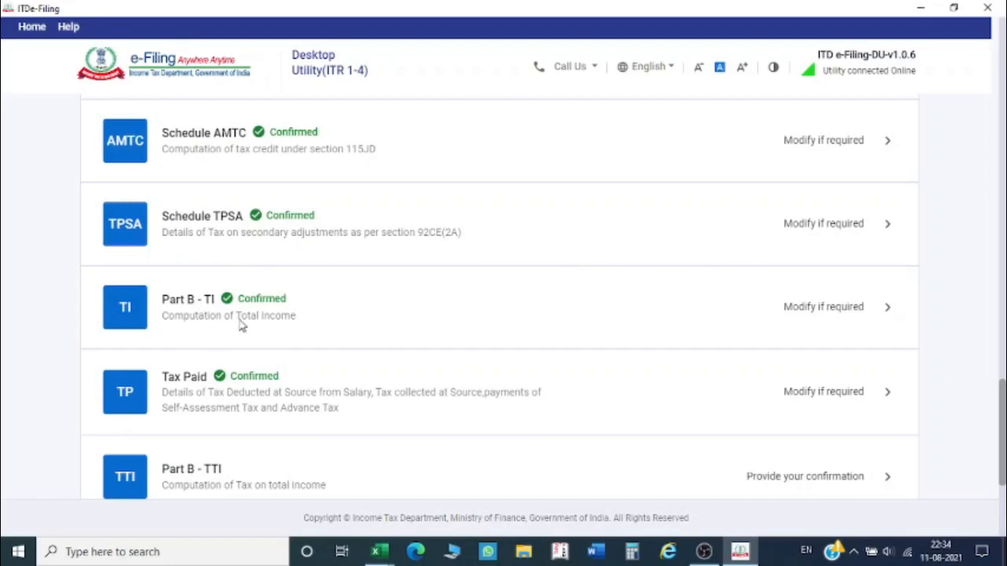
{"action": "left_click", "coordinate": [858, 321]}
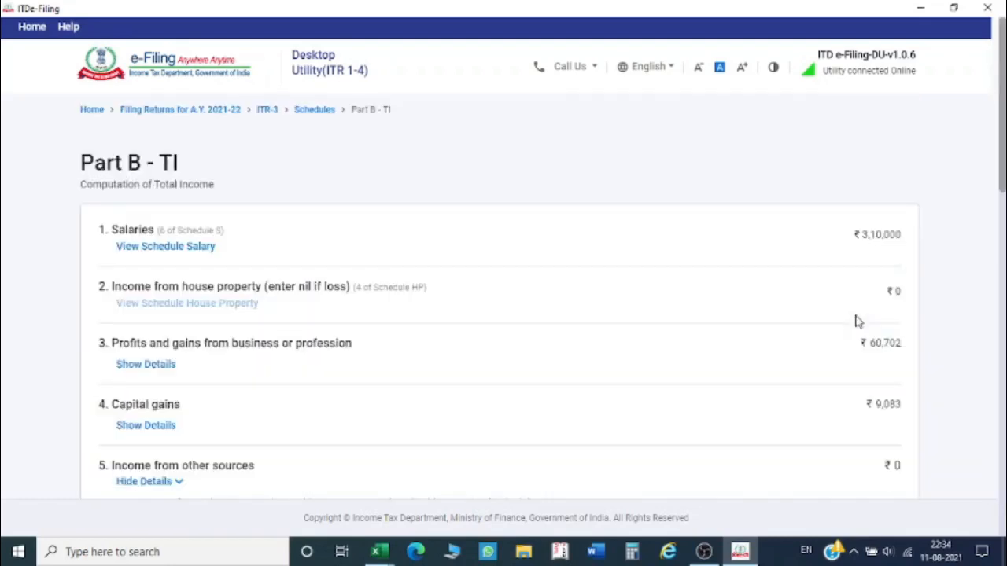
{"action": "scroll", "coordinate": [826, 323], "scroll_direction": "down", "scroll_amount": 5}
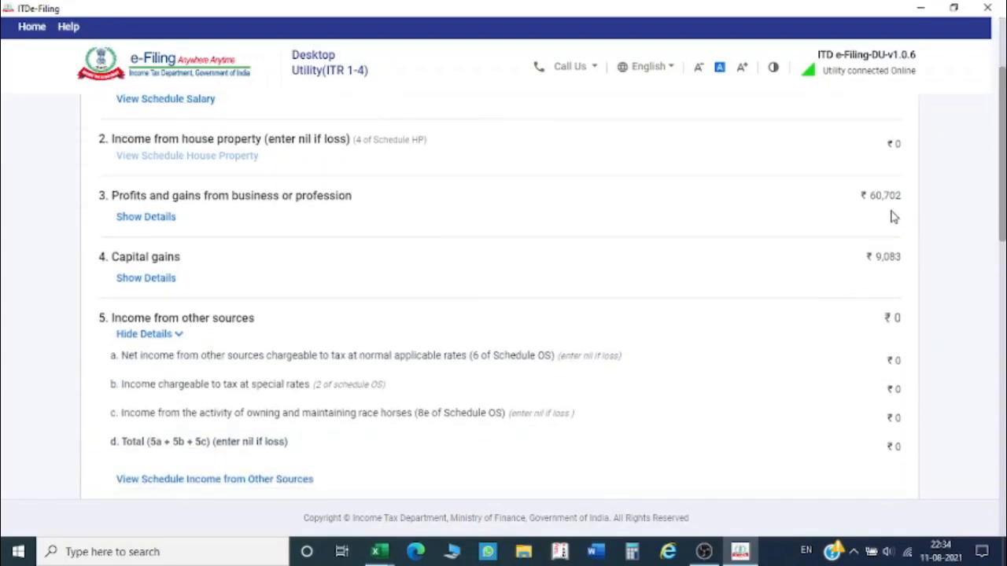
{"action": "scroll", "coordinate": [904, 284], "scroll_direction": "down", "scroll_amount": 4}
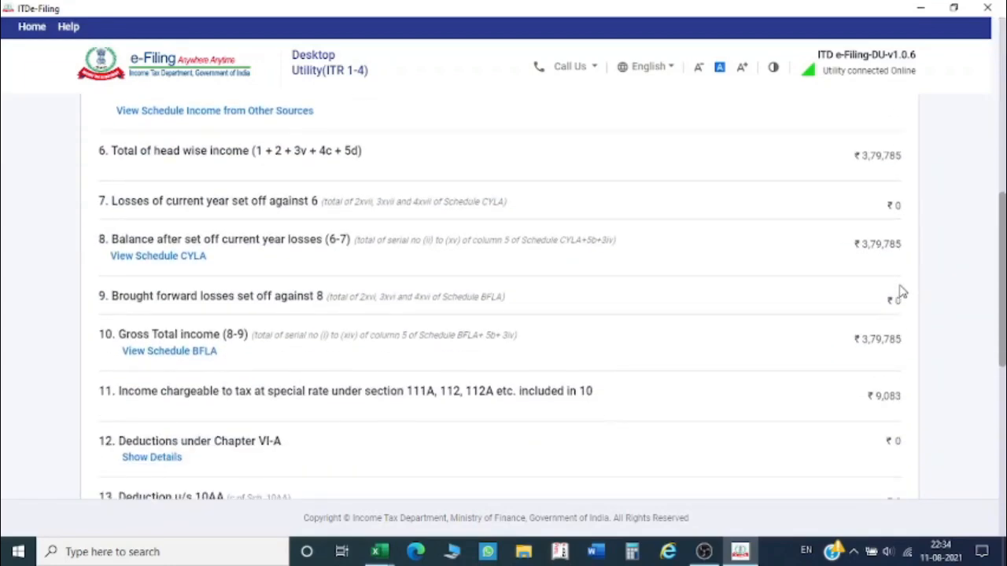
{"action": "scroll", "coordinate": [902, 306], "scroll_direction": "down", "scroll_amount": 5}
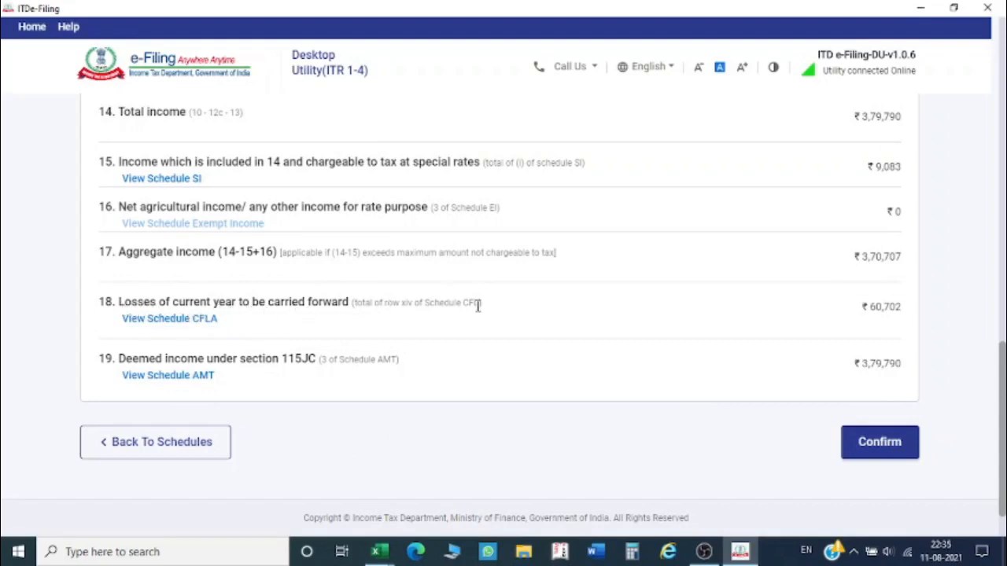
{"action": "left_click_drag", "start_coordinate": [871, 311], "coordinate": [904, 310]}
{"action": "left_click_drag", "start_coordinate": [865, 315], "coordinate": [906, 314]}
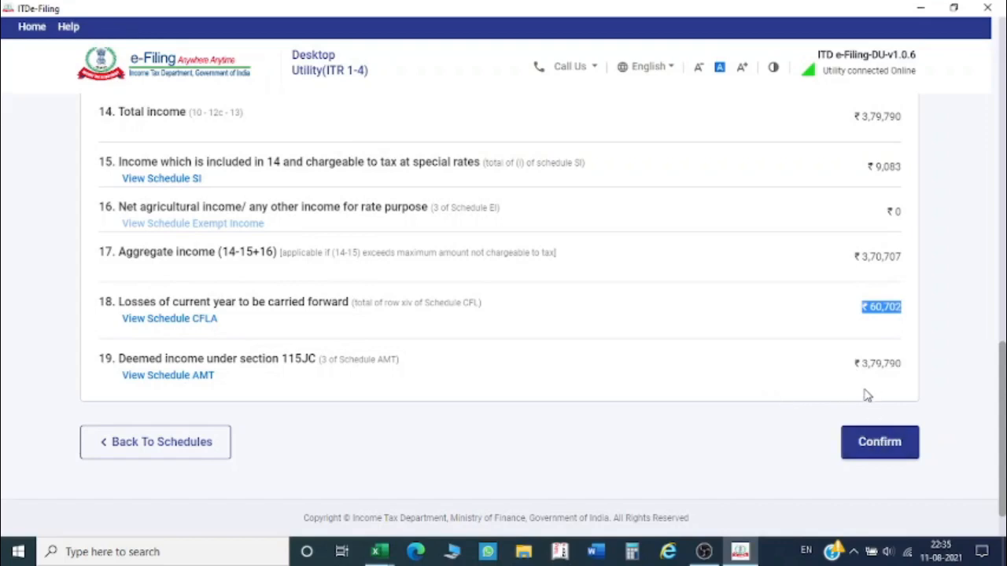
- Check the gross total income in the COMPUTATION workbook in Excel, and confirm Part B - TI in the e-Filing utility
{"action": "mouse_move", "coordinate": [377, 551]}
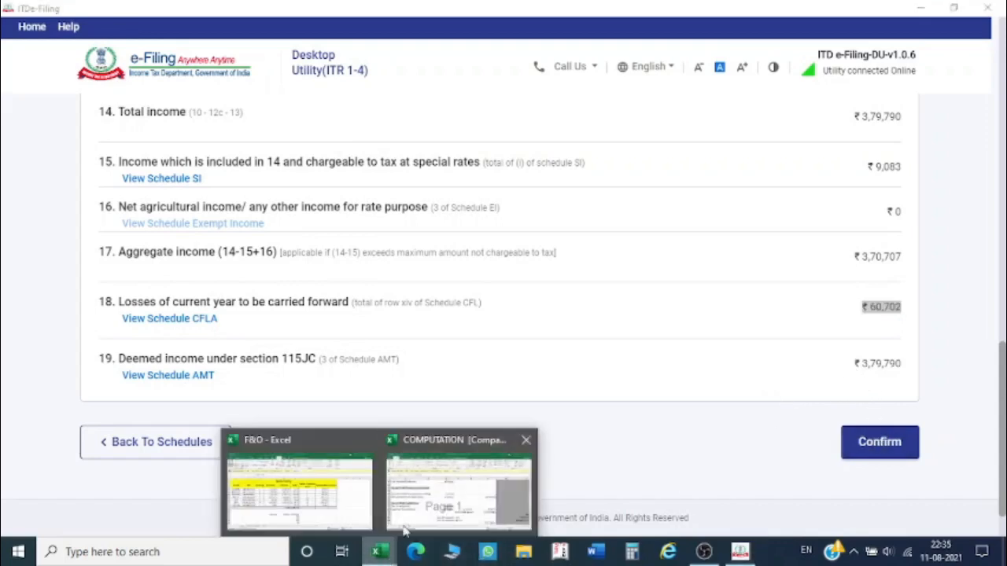
{"action": "left_click", "coordinate": [488, 506]}
{"action": "scroll", "coordinate": [563, 461], "scroll_direction": "down", "scroll_amount": 2}
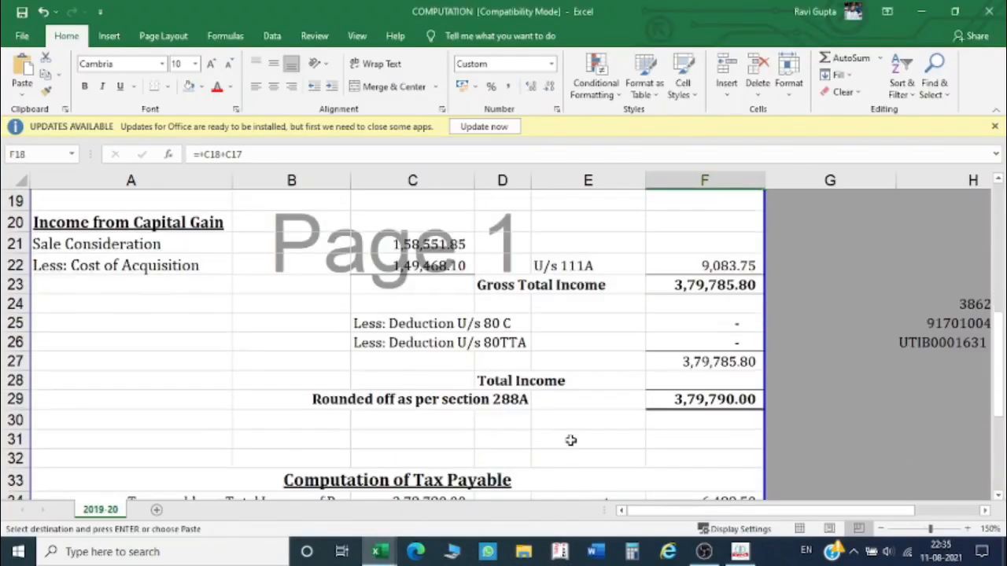
{"action": "left_click", "coordinate": [681, 287]}
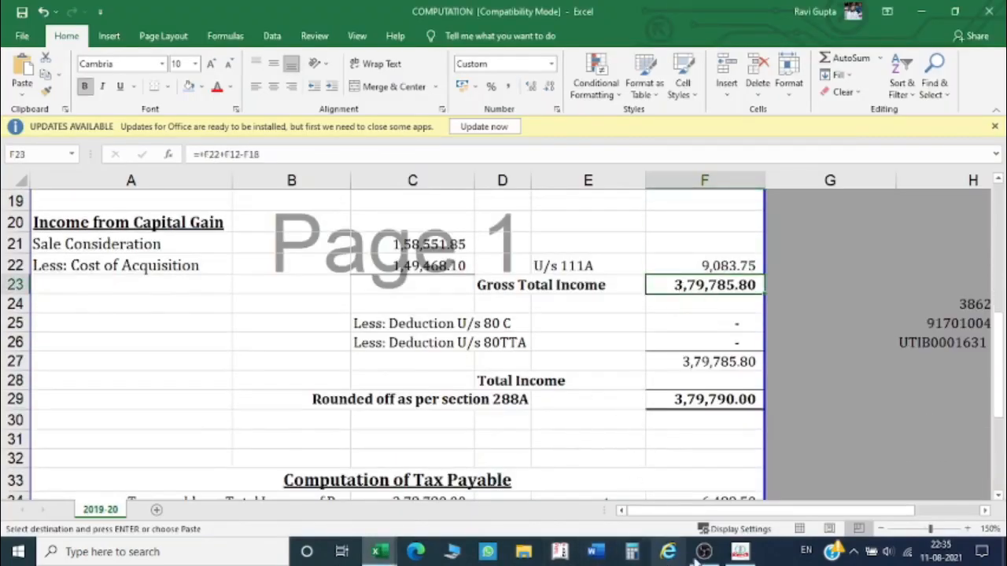
{"action": "left_click", "coordinate": [738, 553]}
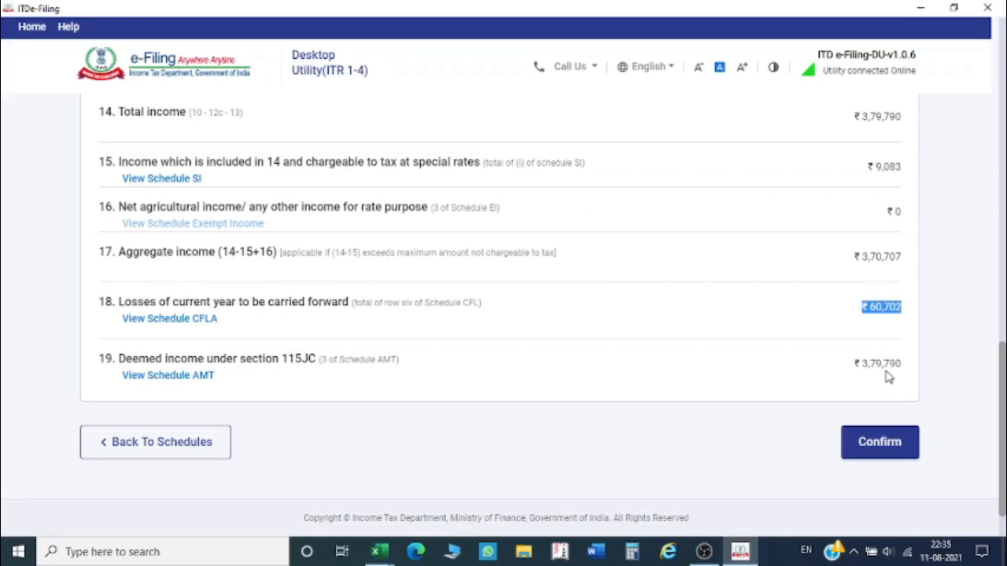
{"action": "left_click", "coordinate": [871, 448]}
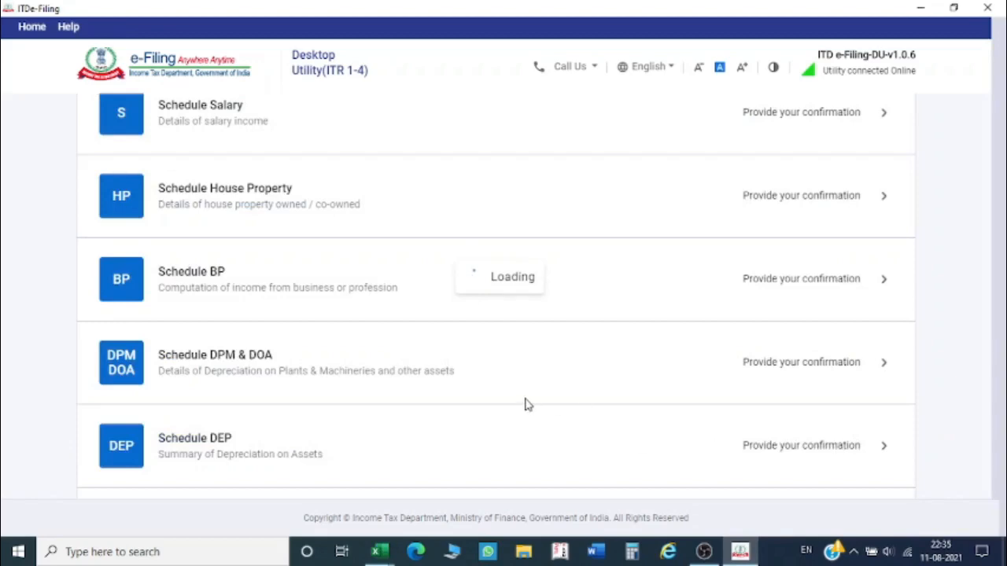
- Open the Tax Paid schedule, check its total taxes paid, and confirm it again
{"action": "scroll", "coordinate": [525, 405], "scroll_direction": "down", "scroll_amount": 6}
{"action": "scroll", "coordinate": [527, 406], "scroll_direction": "down", "scroll_amount": 10}
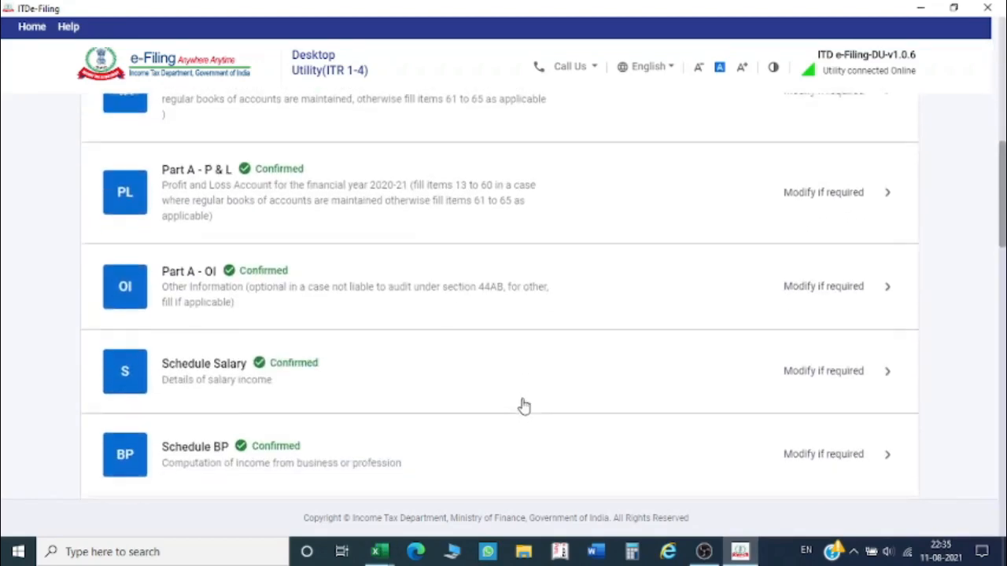
{"action": "scroll", "coordinate": [518, 423], "scroll_direction": "down", "scroll_amount": 1}
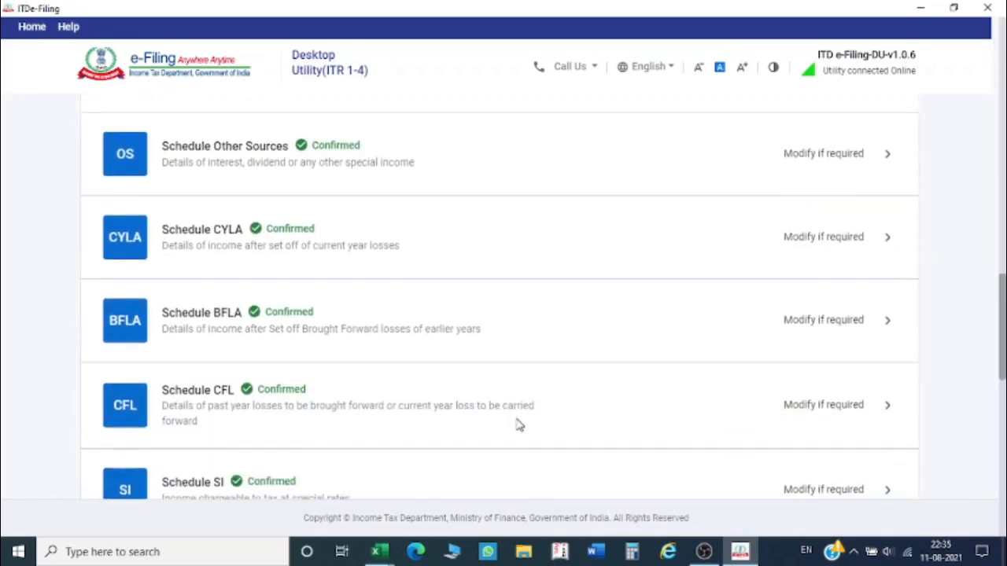
{"action": "scroll", "coordinate": [516, 429], "scroll_direction": "down", "scroll_amount": 3}
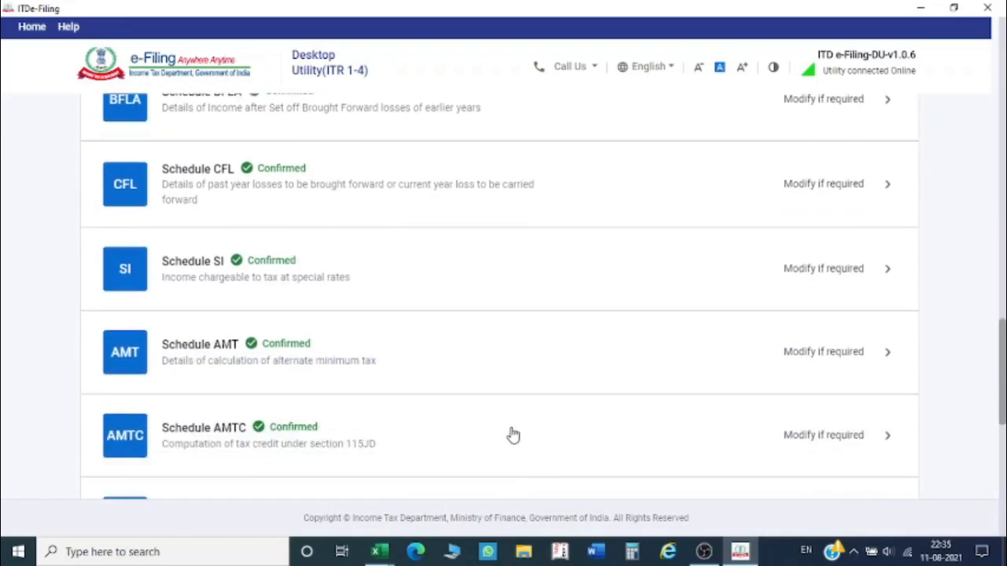
{"action": "scroll", "coordinate": [397, 420], "scroll_direction": "down", "scroll_amount": 2}
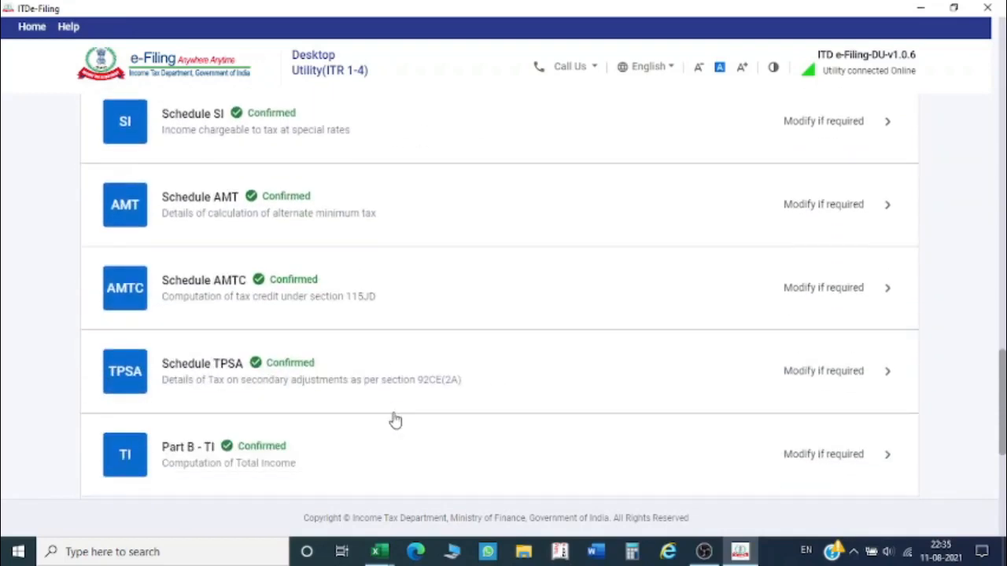
{"action": "scroll", "coordinate": [393, 419], "scroll_direction": "down", "scroll_amount": 2}
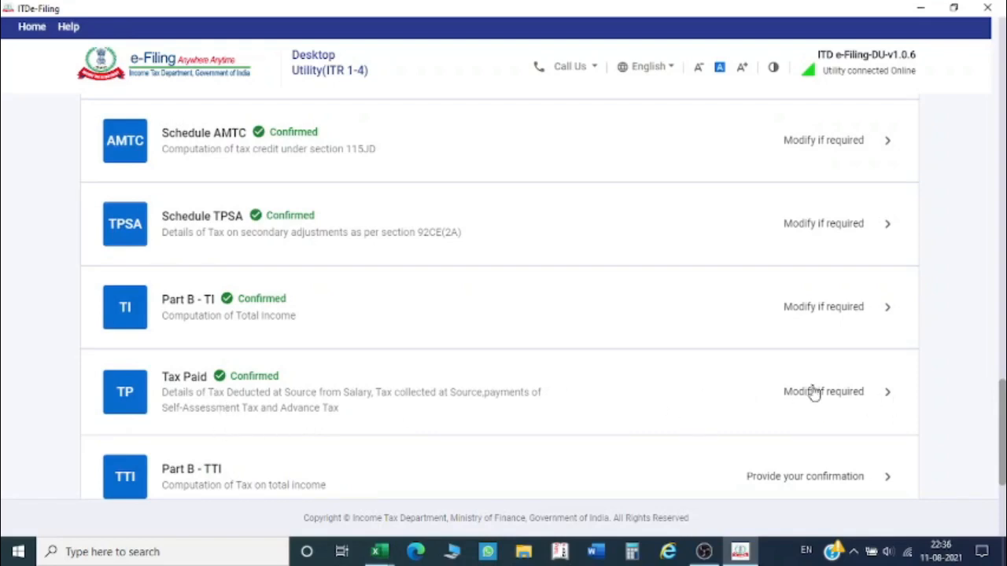
{"action": "left_click", "coordinate": [830, 401]}
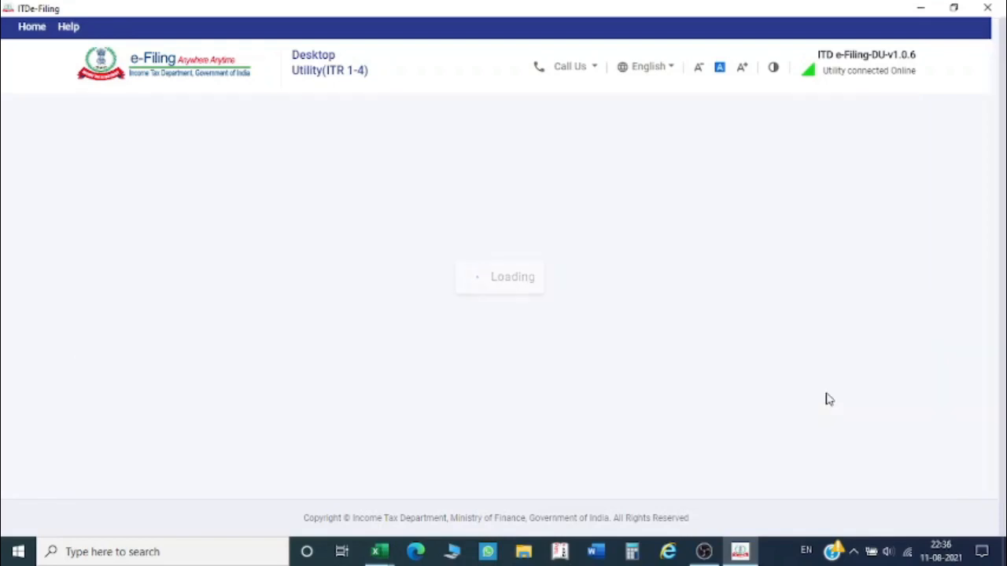
{"action": "scroll", "coordinate": [834, 401], "scroll_direction": "down", "scroll_amount": 6}
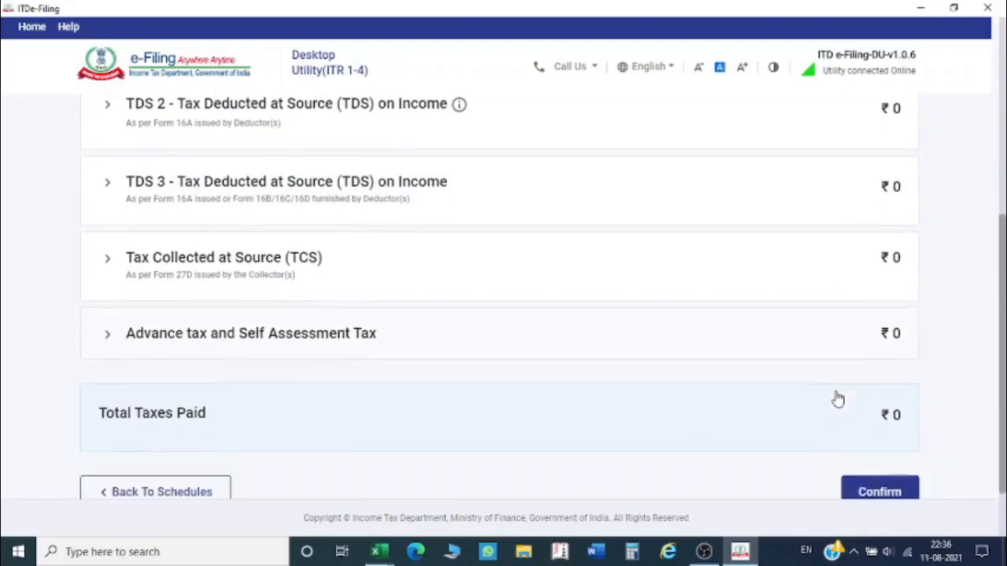
{"action": "left_click", "coordinate": [872, 417]}
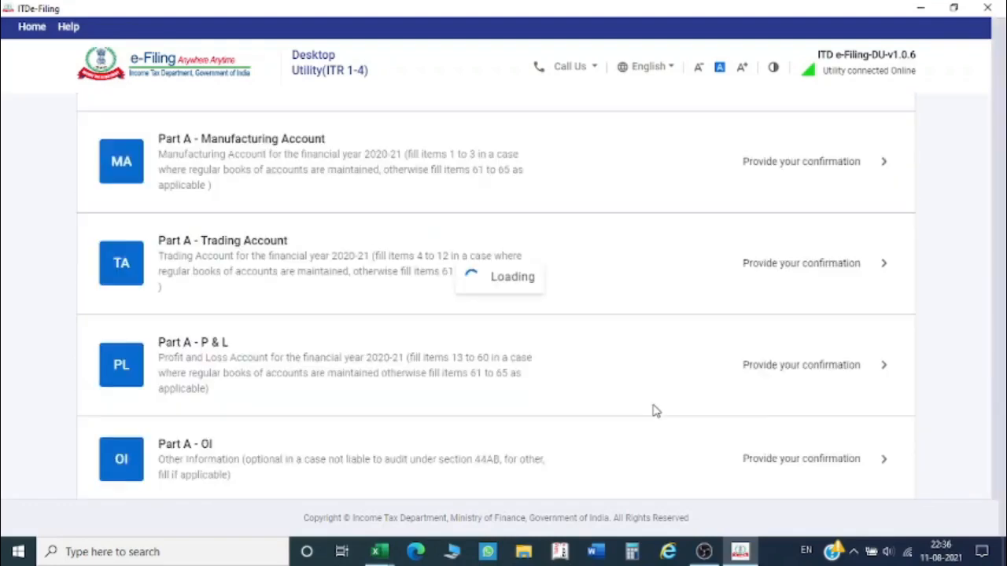
- Open Part B - TTI, go through the tax computation to its end, and open the return preview
{"action": "scroll", "coordinate": [657, 388], "scroll_direction": "down", "scroll_amount": 3}
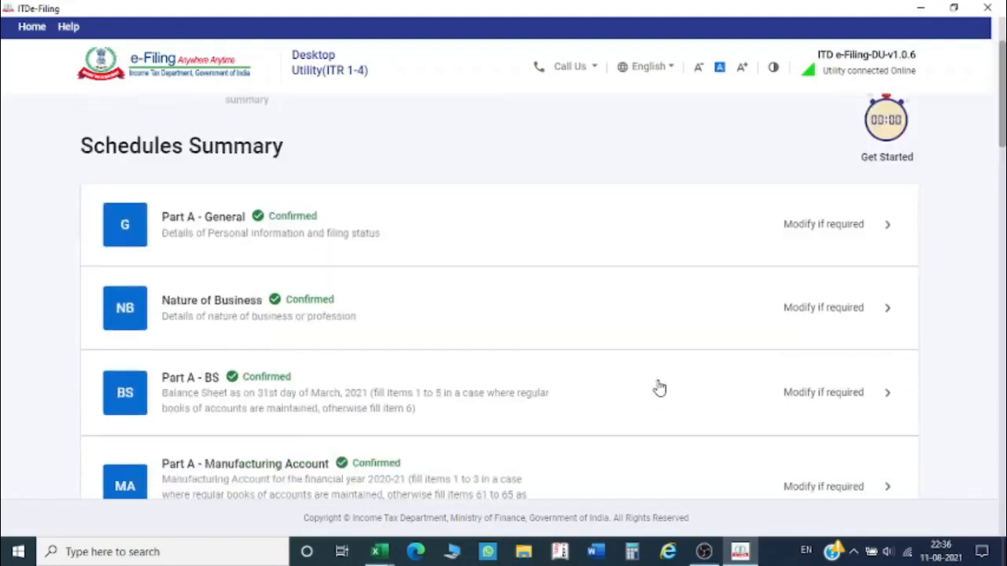
{"action": "left_click_drag", "start_coordinate": [1002, 134], "coordinate": [1003, 458]}
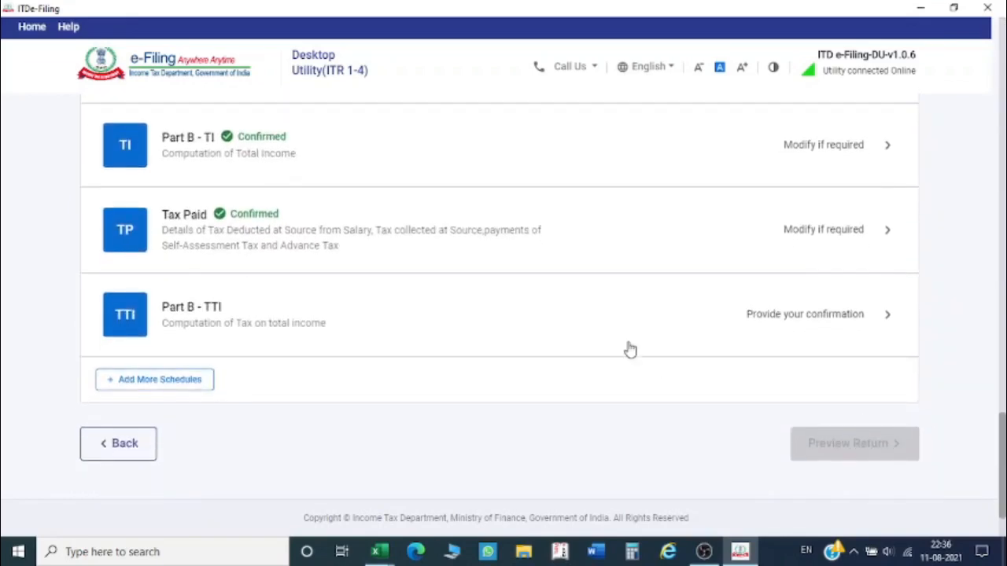
{"action": "left_click", "coordinate": [795, 319]}
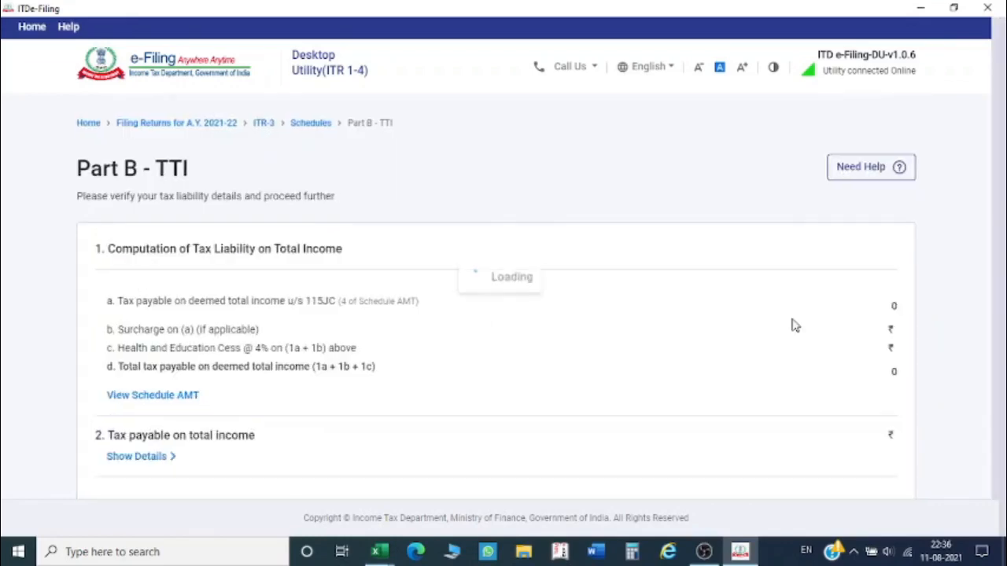
{"action": "scroll", "coordinate": [563, 361], "scroll_direction": "down", "scroll_amount": 15}
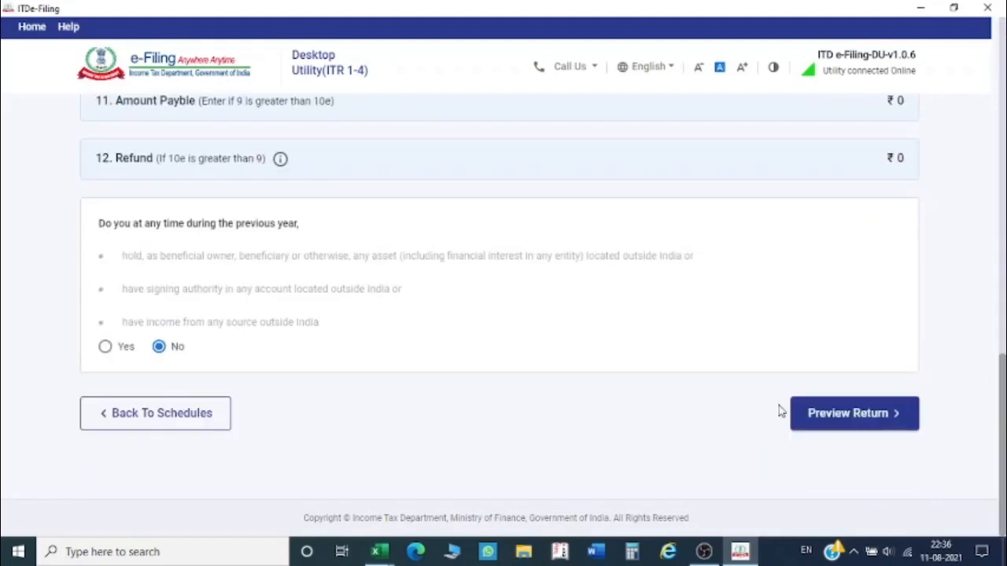
{"action": "left_click", "coordinate": [832, 421]}
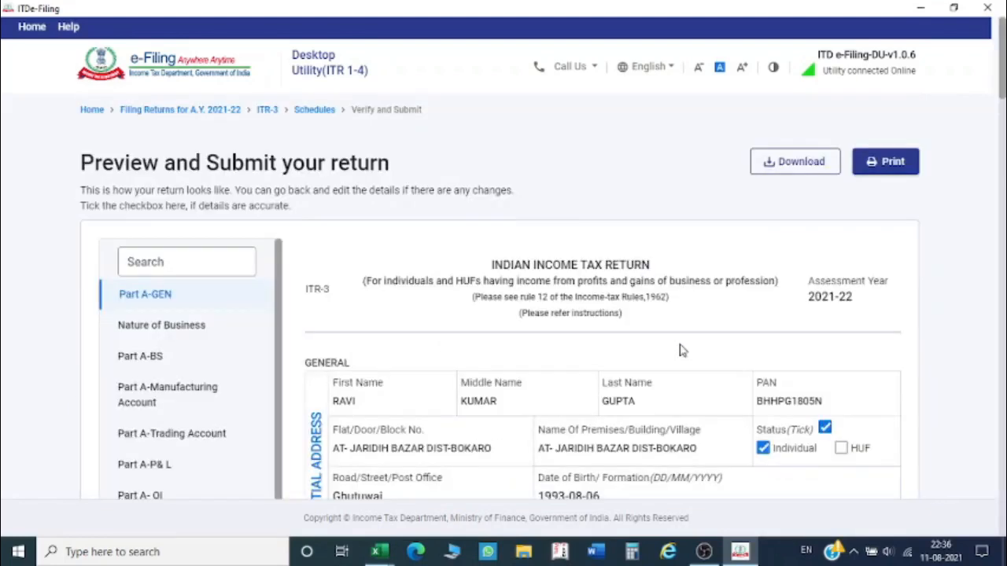
- Look through the previewed ITR-3 return, and proceed past the declaration to validate it
{"action": "scroll", "coordinate": [711, 361], "scroll_direction": "down", "scroll_amount": 12}
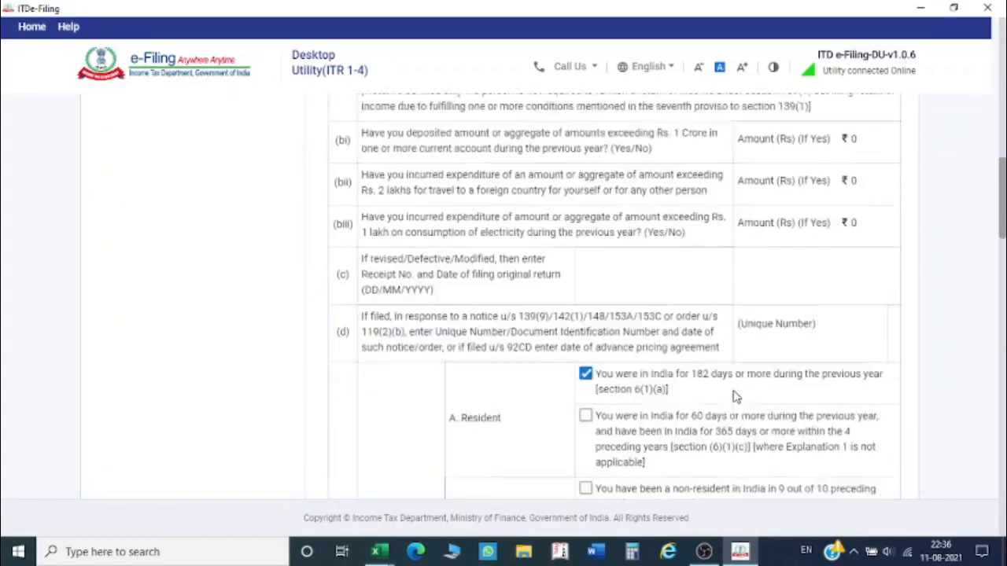
{"action": "scroll", "coordinate": [735, 397], "scroll_direction": "down", "scroll_amount": 20}
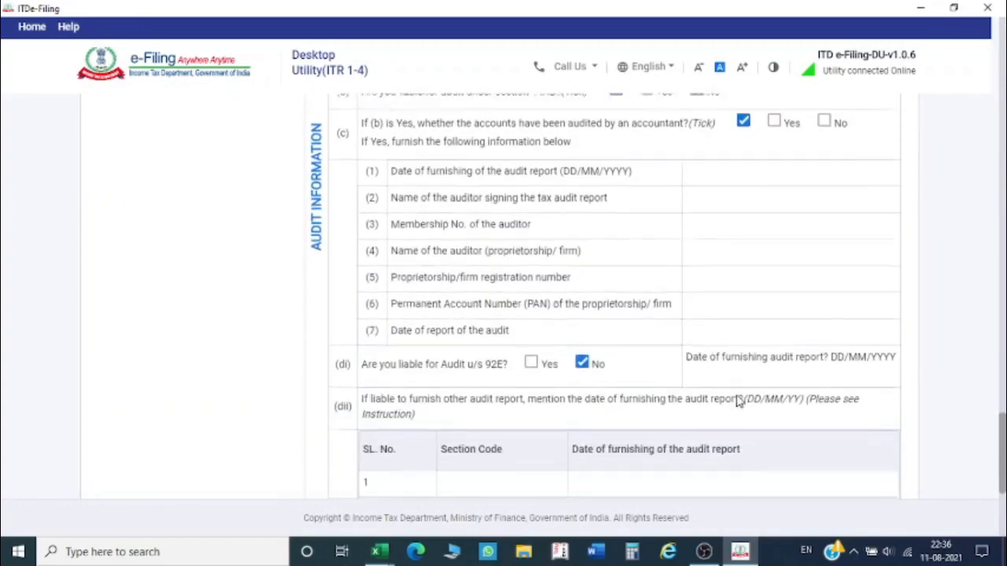
{"action": "scroll", "coordinate": [739, 397], "scroll_direction": "down", "scroll_amount": 5}
{"action": "left_click", "coordinate": [891, 432]}
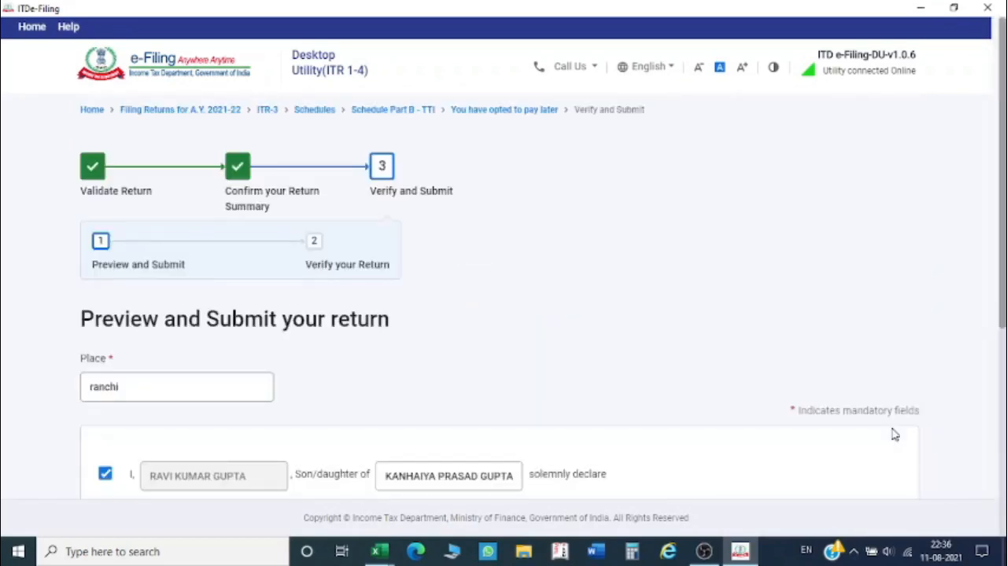
{"action": "left_click_drag", "start_coordinate": [1005, 233], "coordinate": [1006, 420]}
{"action": "left_click", "coordinate": [854, 412]}
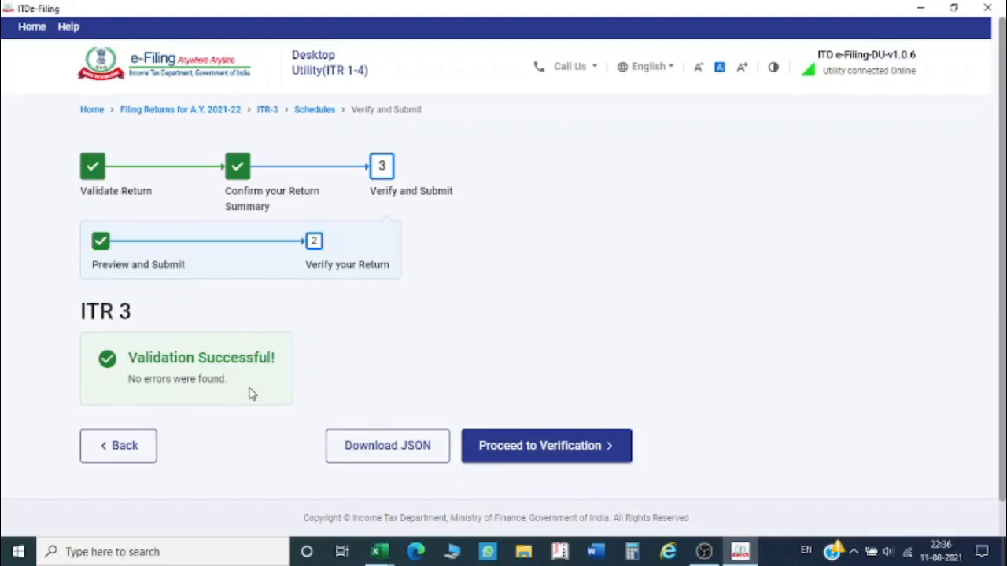
- Download the return's JSON, and proceed to verification as far as the login's user ID entry
{"action": "left_click", "coordinate": [374, 454]}
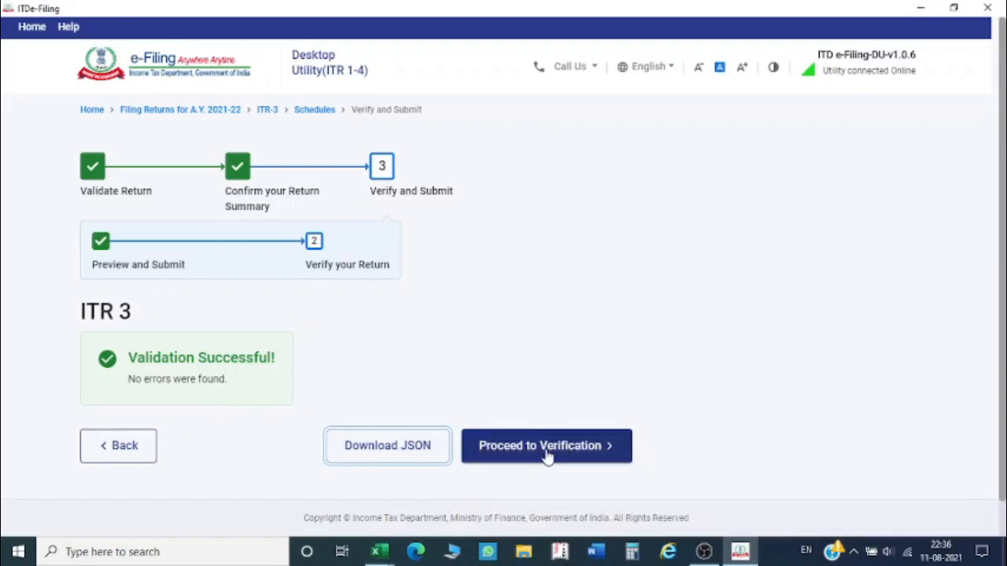
{"action": "left_click", "coordinate": [548, 456]}
{"action": "left_click", "coordinate": [183, 316]}
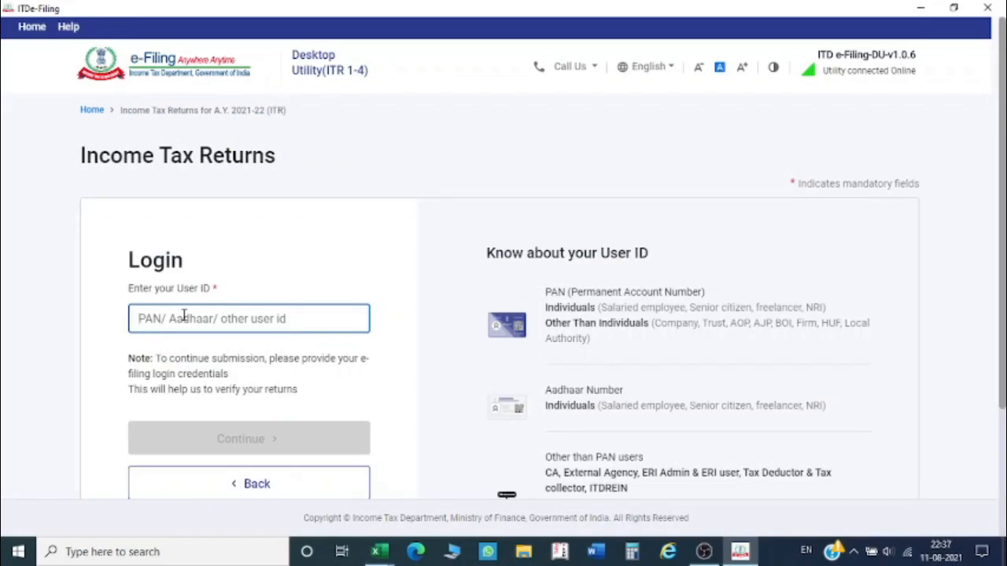
{"action": "scroll", "coordinate": [183, 315], "scroll_direction": "down", "scroll_amount": 1}
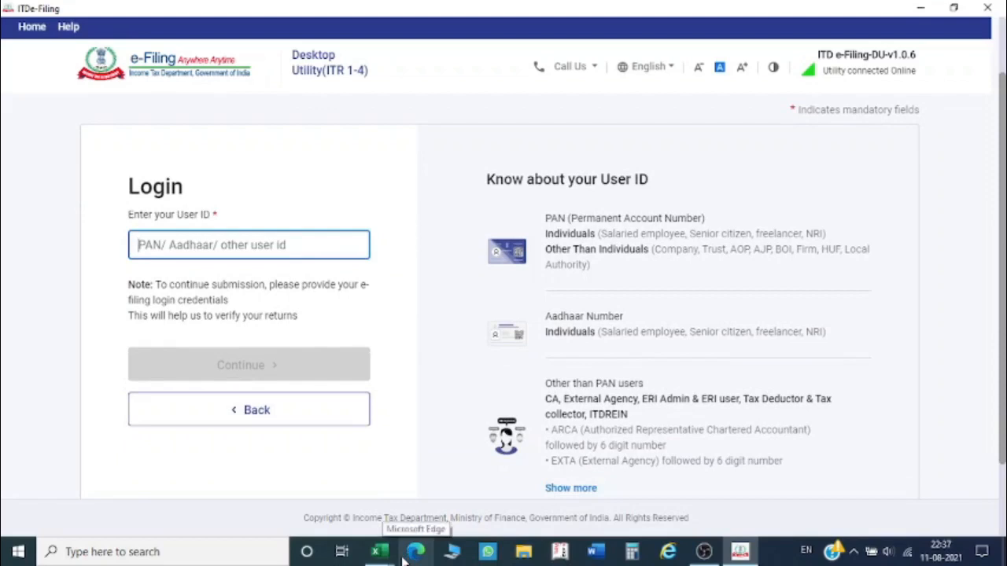
- Switch to the F&O workbook in Excel and review the totals on the Equity1, Intra Day and F&O1 sheets
{"action": "mouse_move", "coordinate": [377, 555]}
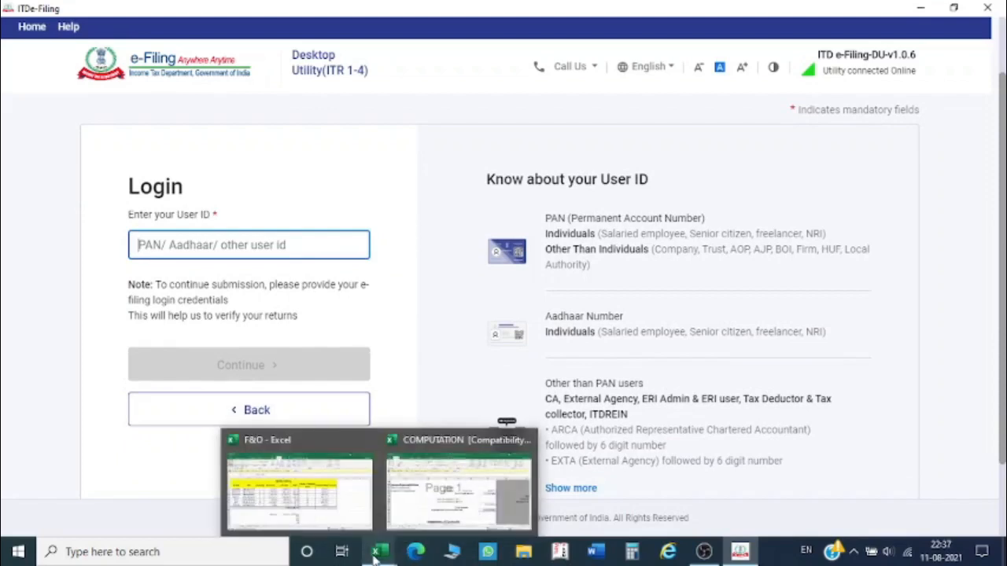
{"action": "left_click", "coordinate": [348, 512]}
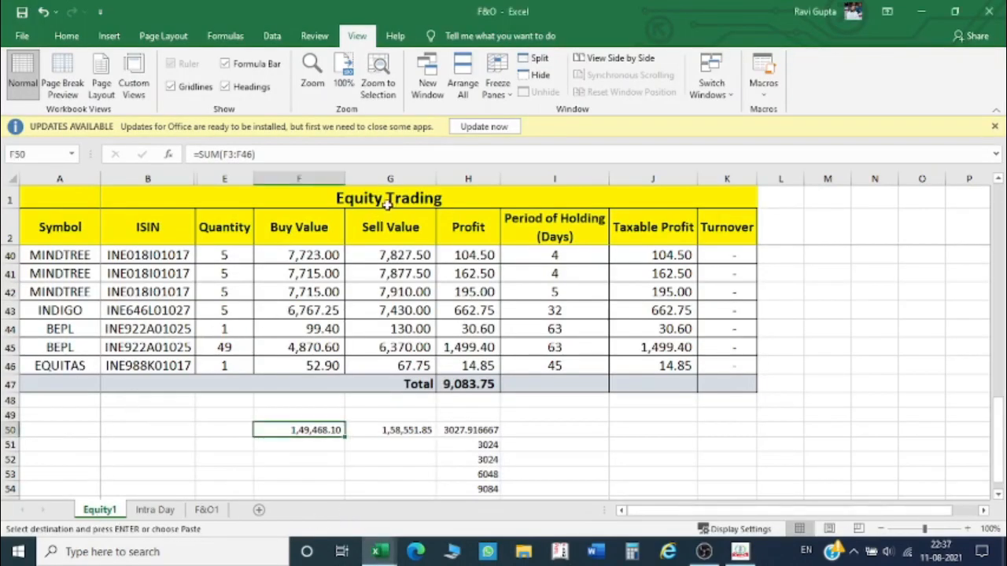
{"action": "left_click", "coordinate": [154, 511]}
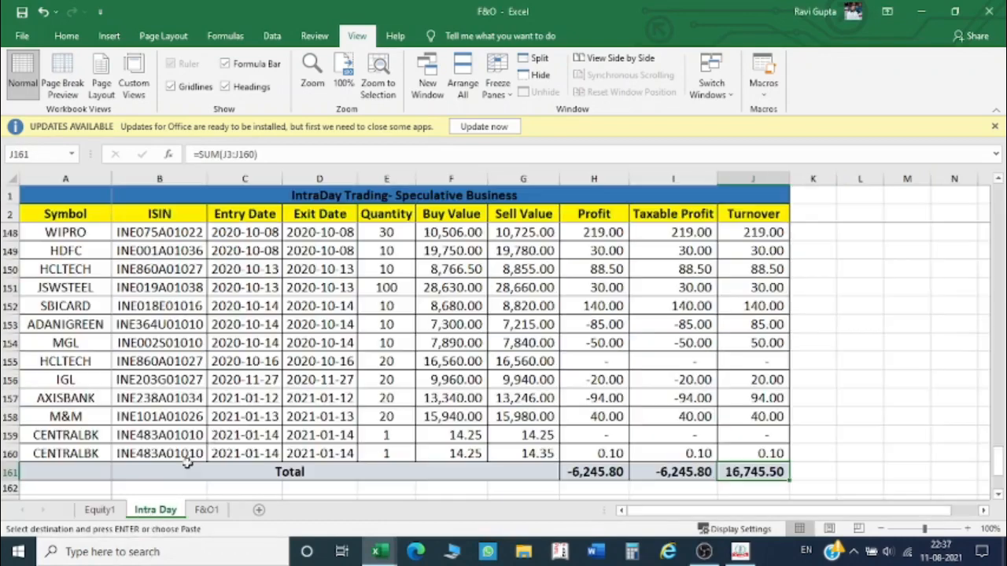
{"action": "left_click", "coordinate": [207, 509]}
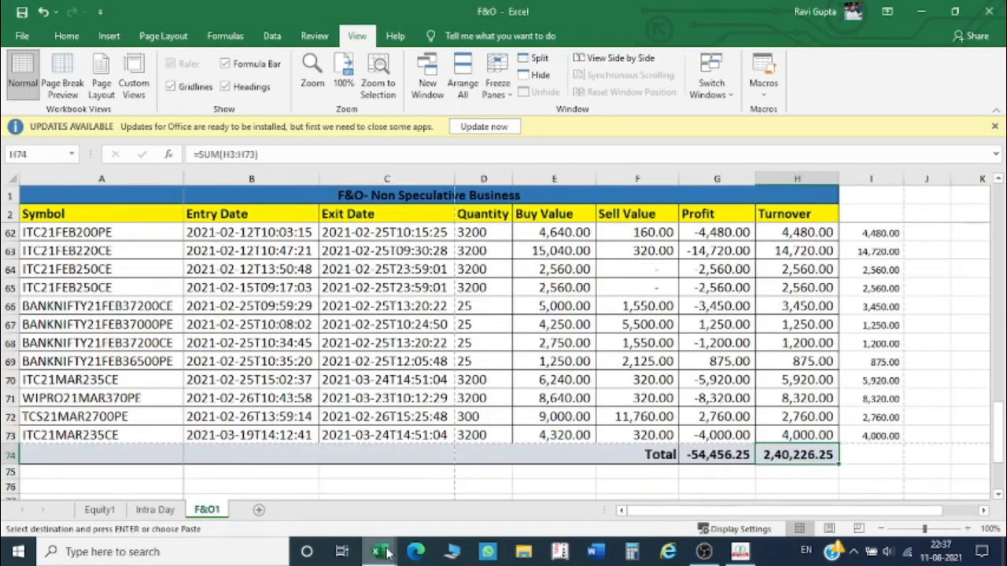
- Switch to the COMPUTATION workbook in Excel and review the salary and business income sections of the tax summary
{"action": "left_click", "coordinate": [410, 505]}
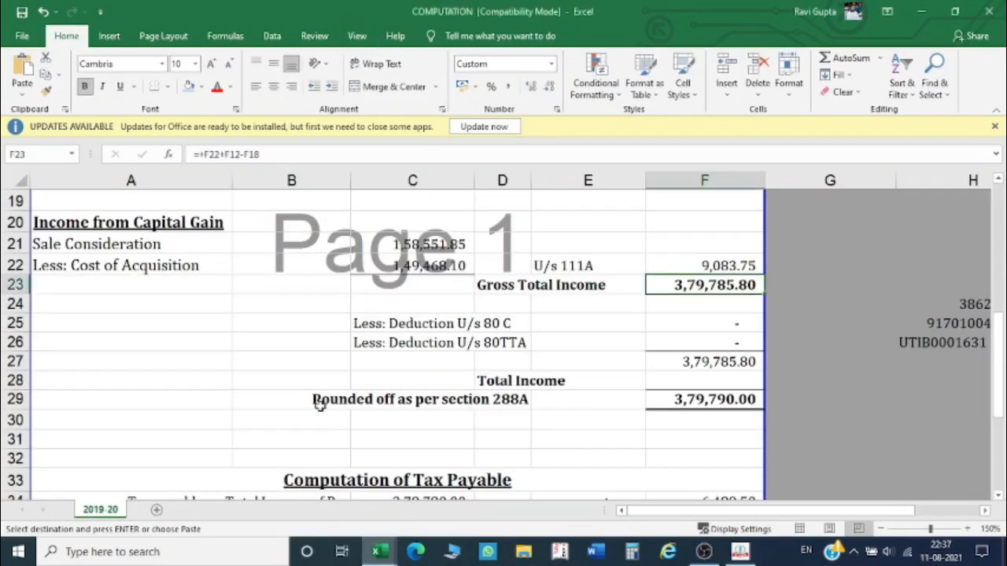
{"action": "scroll", "coordinate": [308, 348], "scroll_direction": "up", "scroll_amount": 4}
{"action": "left_click", "coordinate": [306, 335]}
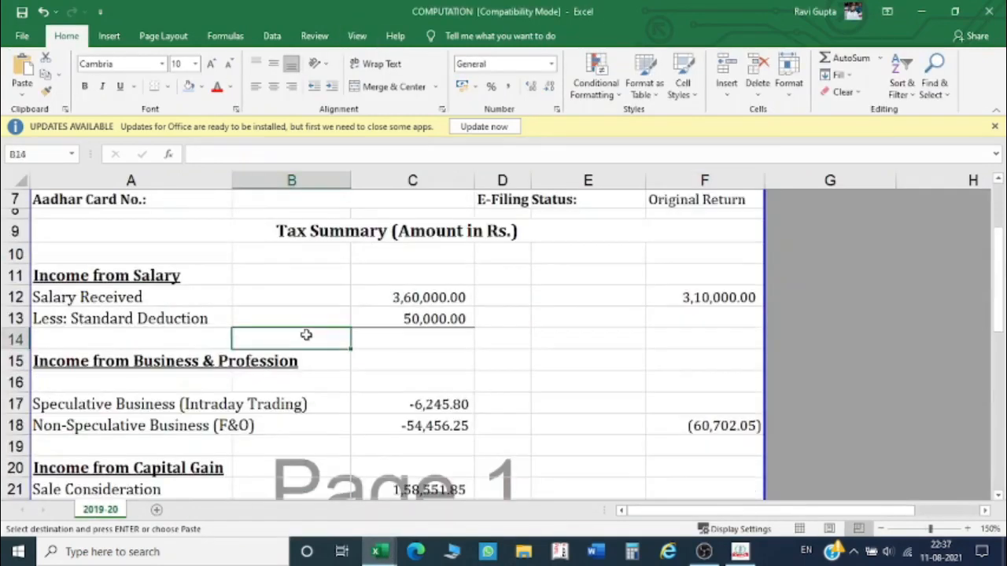
{"action": "key", "text": "Down"}
{"action": "key", "text": "Left"}
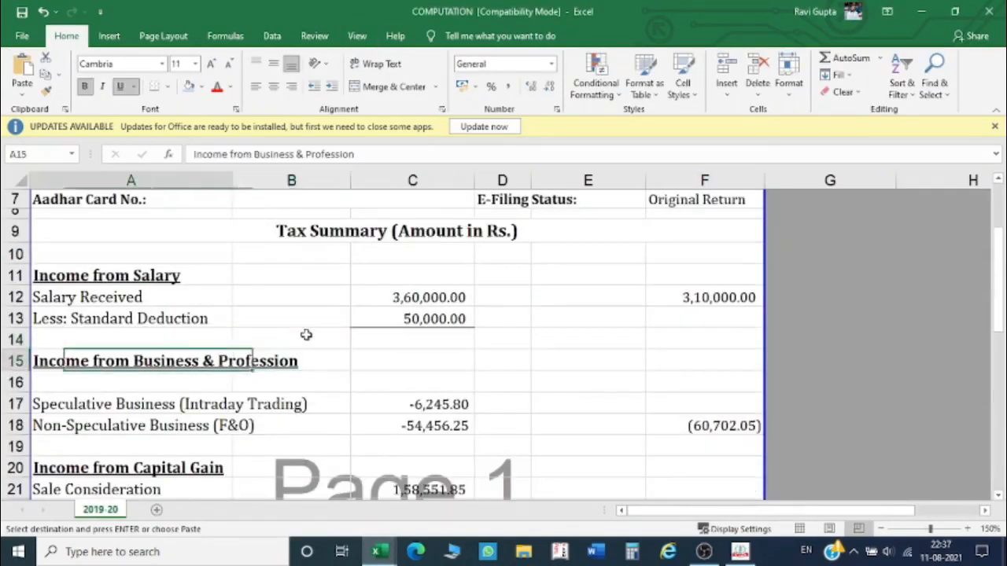
{"action": "key", "text": "Down"}
{"action": "key", "text": "Down"}
{"action": "key", "text": "Right"}
{"action": "key", "text": "Right"}
{"action": "key", "text": "Right"}
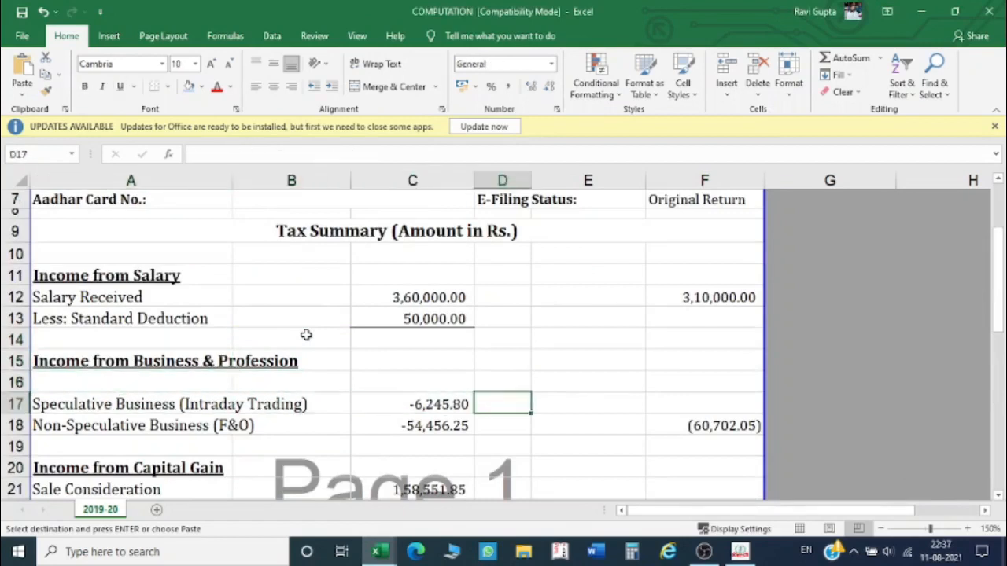
- Check the intraday, F&O and capital gain sale amounts in the computation, and return to the ITDe-Filing utility's login page
{"action": "key", "text": "Left"}
{"action": "key", "text": "Down"}
{"action": "key", "text": "Down"}
{"action": "key", "text": "Down"}
{"action": "key", "text": "Down"}
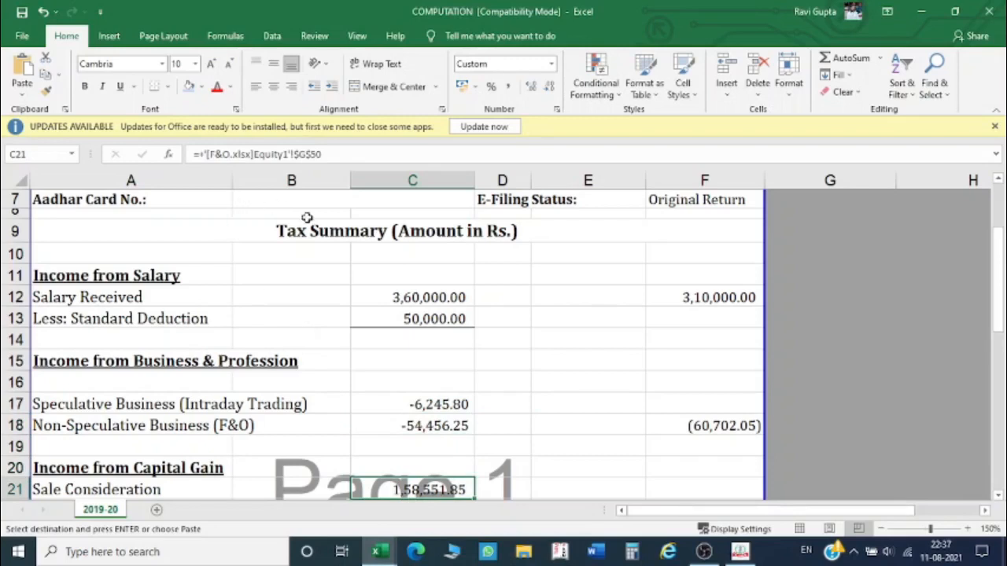
{"action": "mouse_move", "coordinate": [739, 557]}
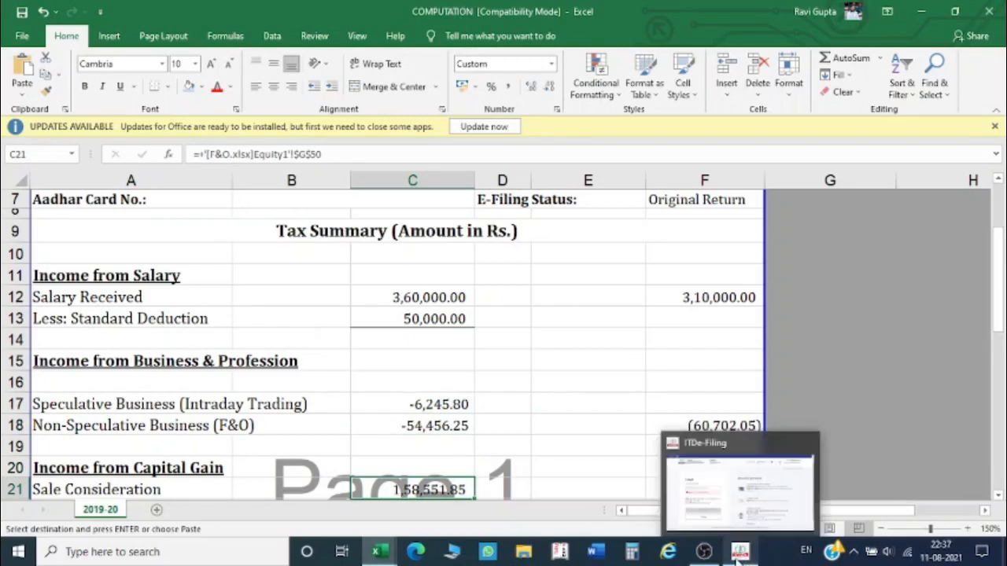
{"action": "left_click", "coordinate": [767, 505]}
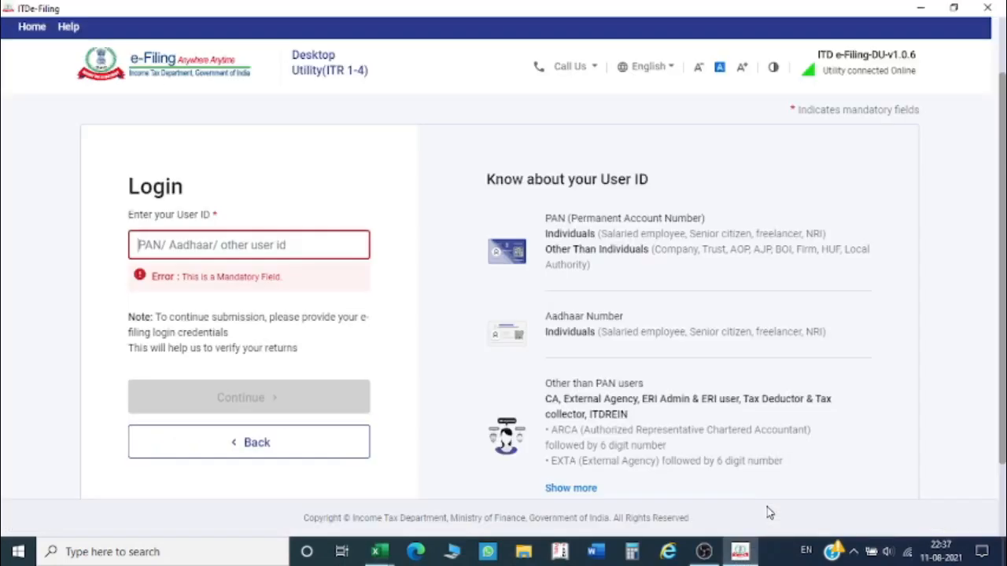